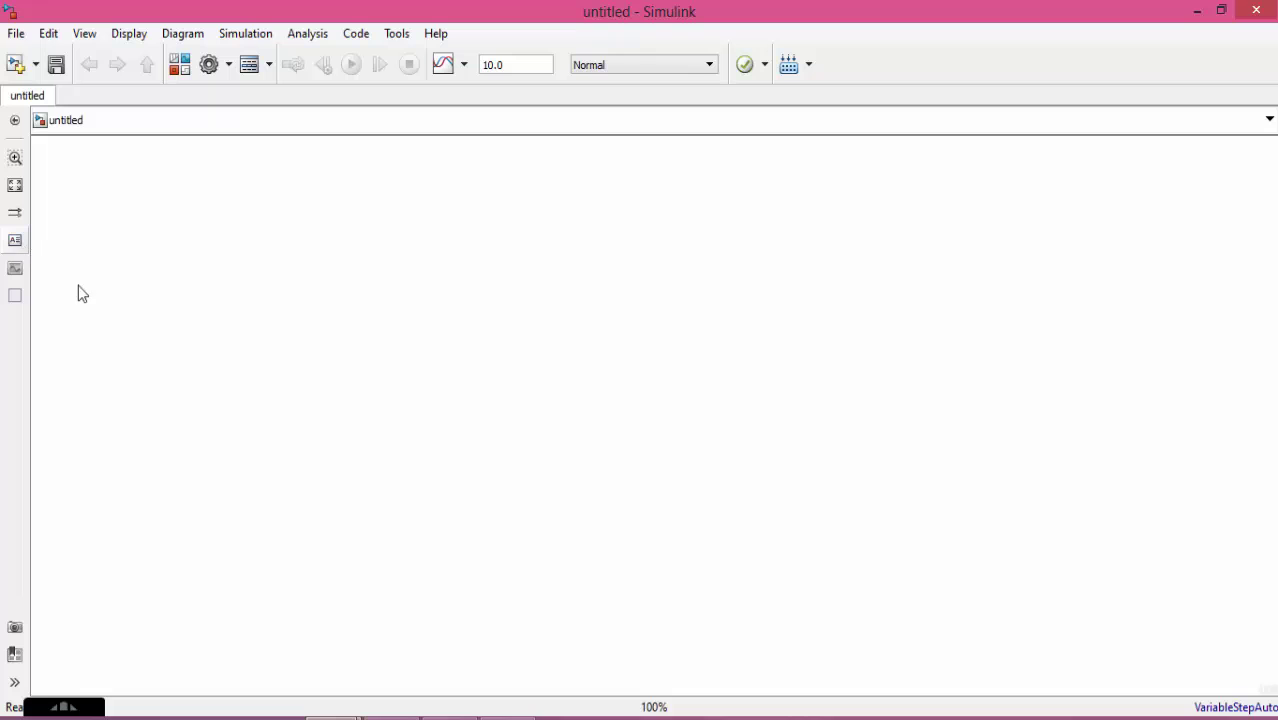
- Open the library browser and go to the Electrical Sources library of SimPowerSystems Specialized Technology, under Fundamental Blocks
{"action": "left_click", "coordinate": [193, 71]}
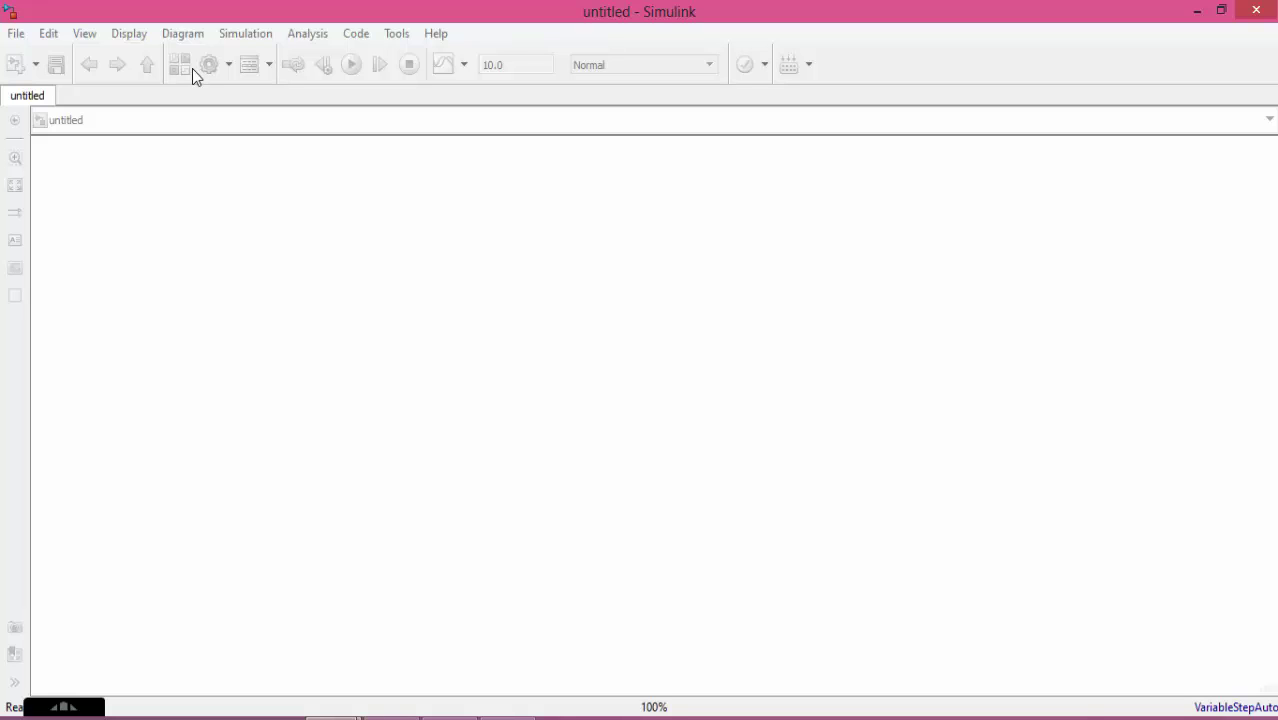
{"action": "left_click", "coordinate": [192, 68]}
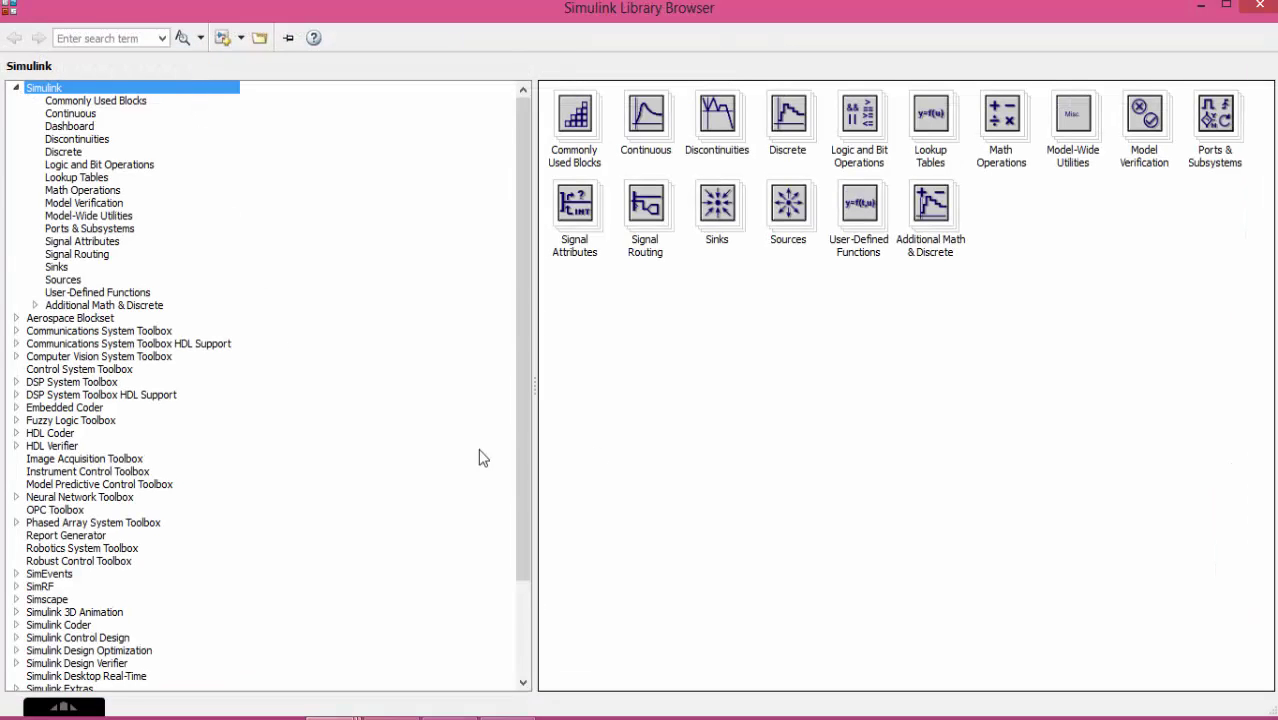
{"action": "left_click", "coordinate": [16, 88]}
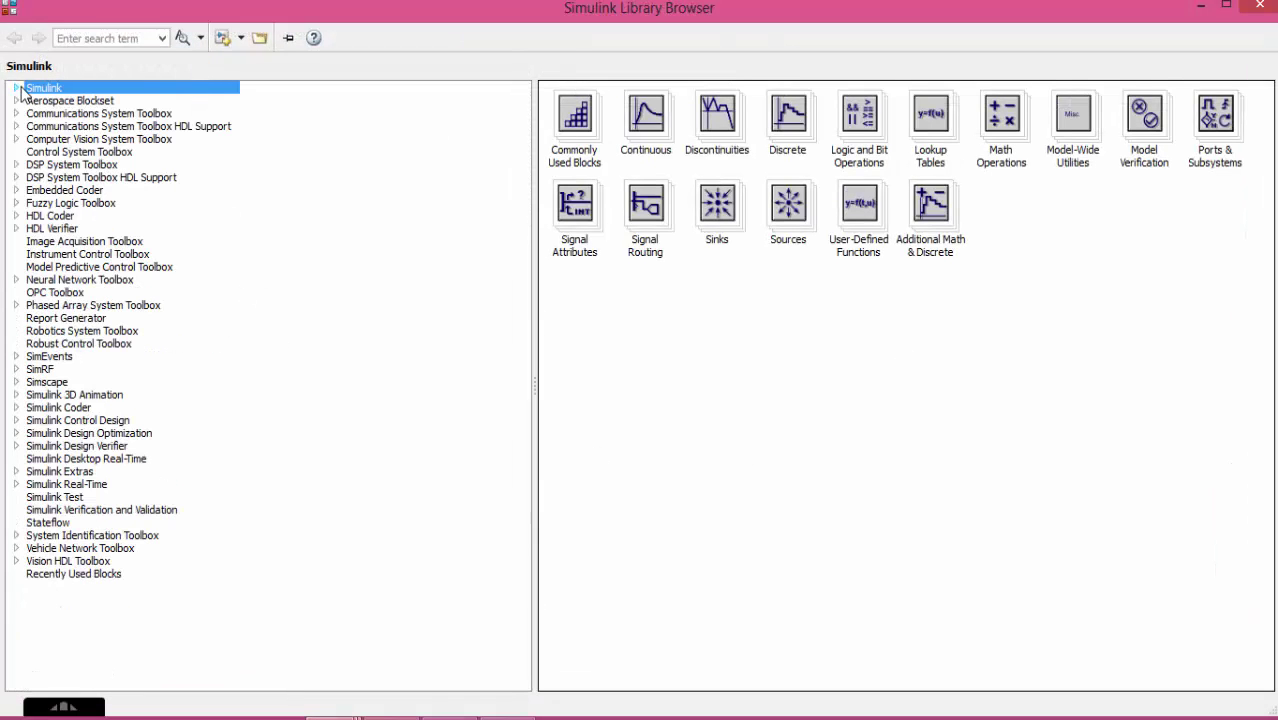
{"action": "left_click", "coordinate": [55, 292]}
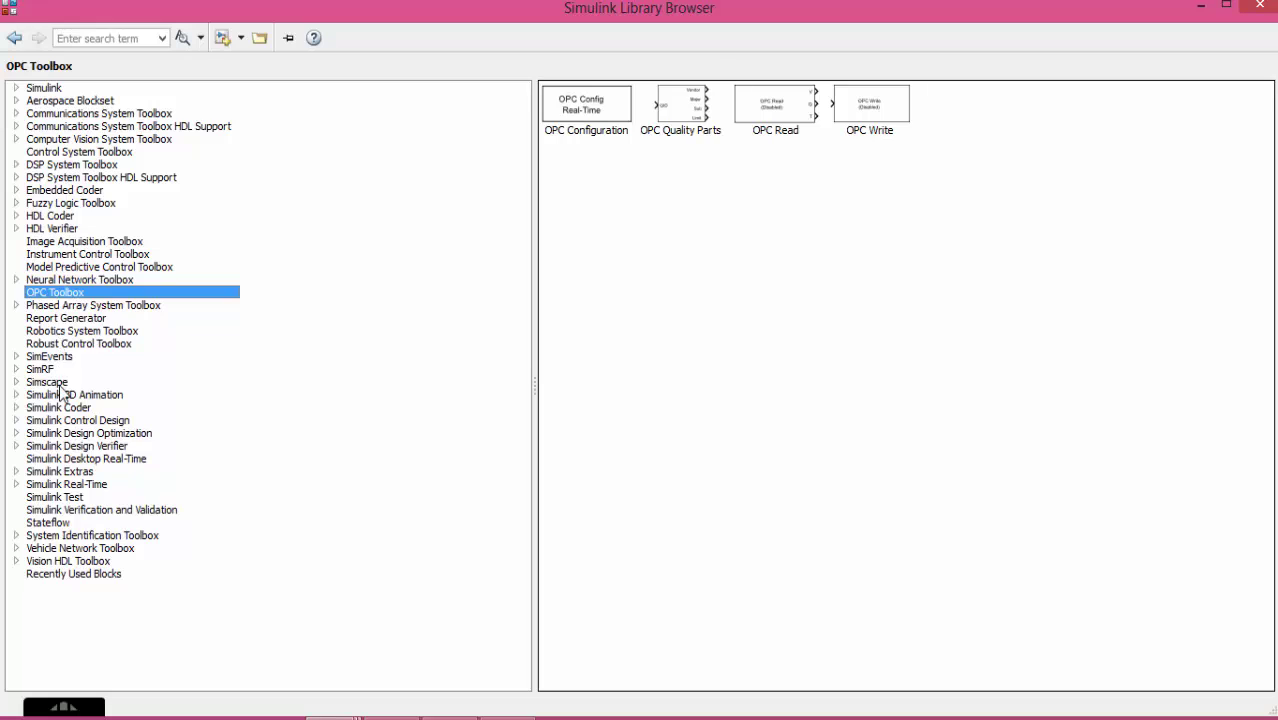
{"action": "double_click", "coordinate": [70, 382]}
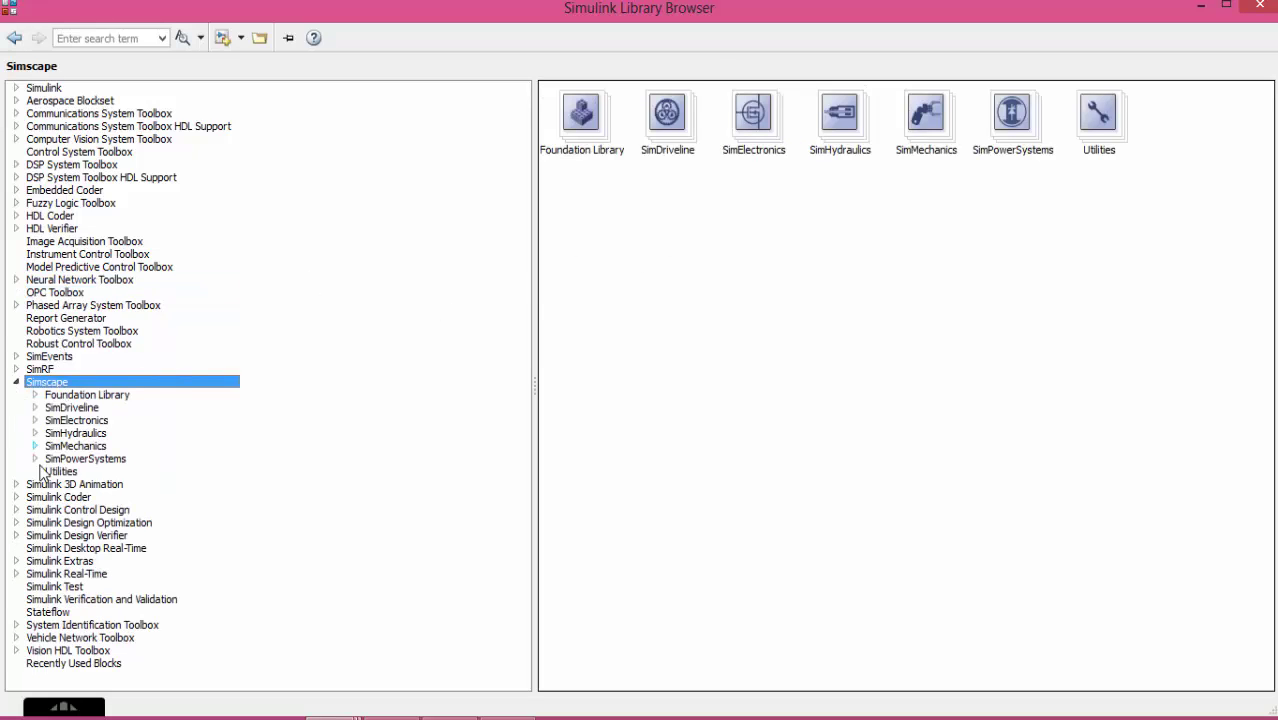
{"action": "double_click", "coordinate": [85, 458]}
{"action": "double_click", "coordinate": [703, 142]}
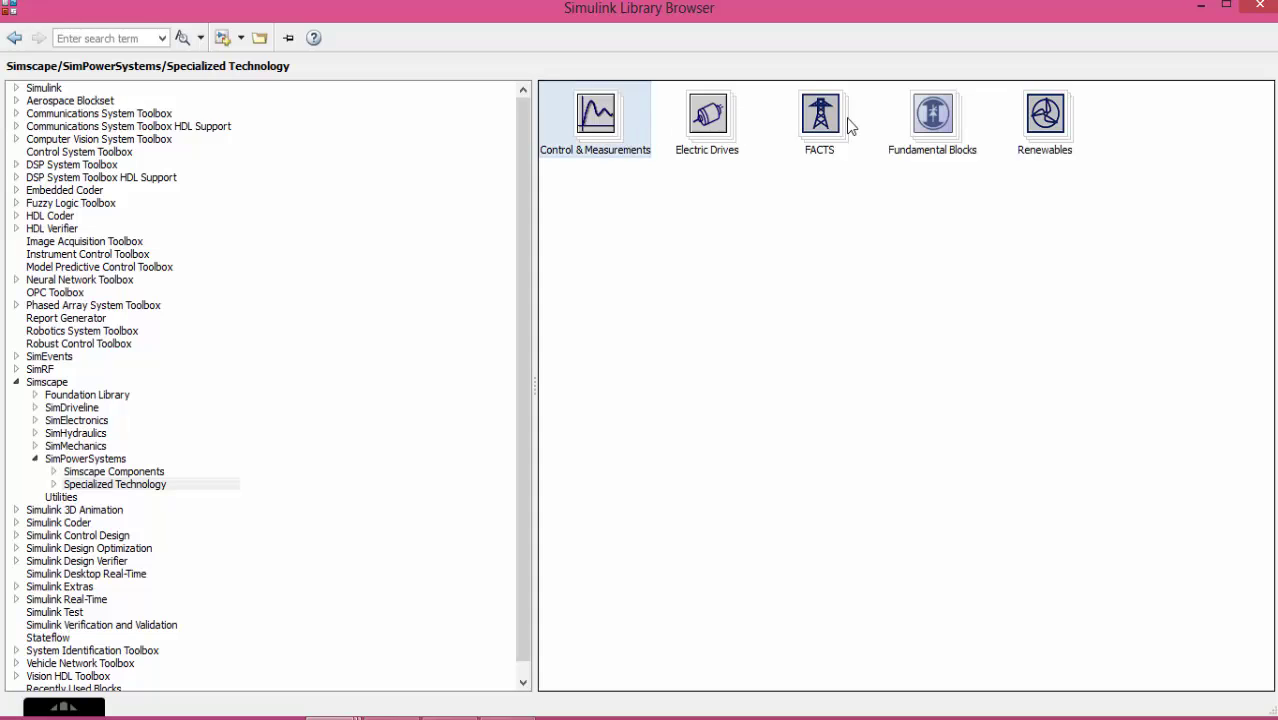
{"action": "double_click", "coordinate": [920, 115]}
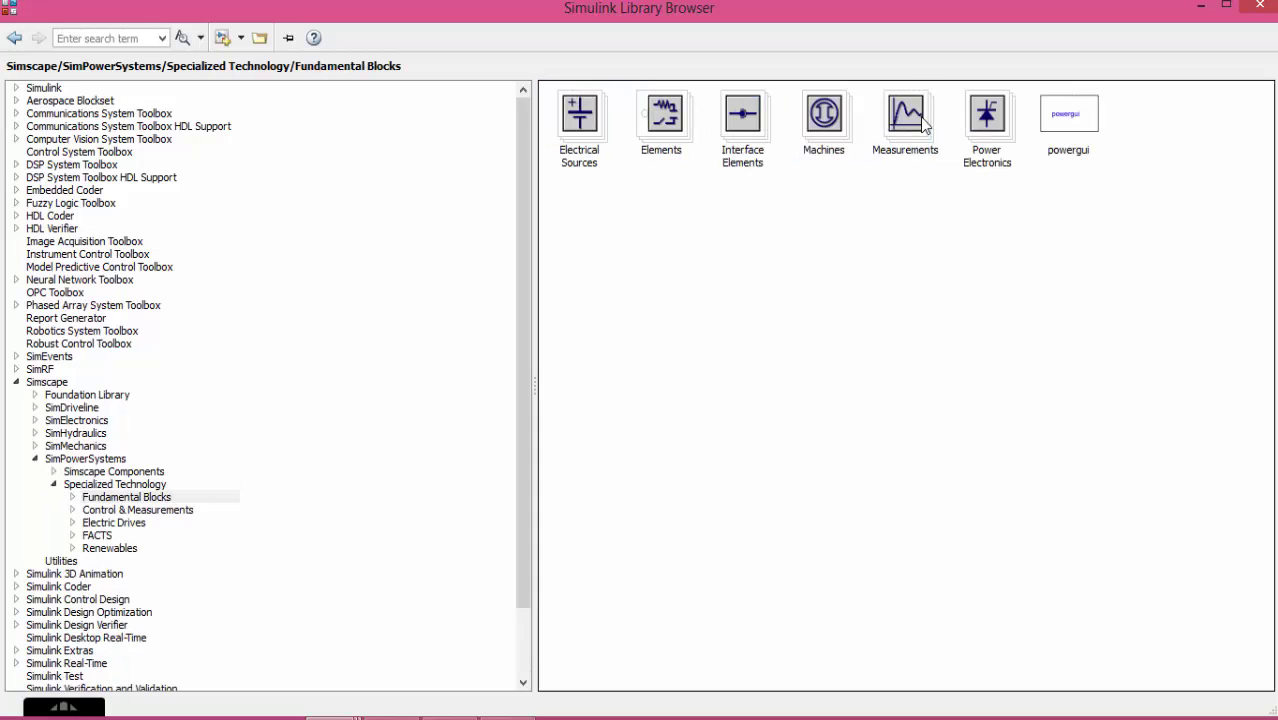
{"action": "double_click", "coordinate": [574, 120]}
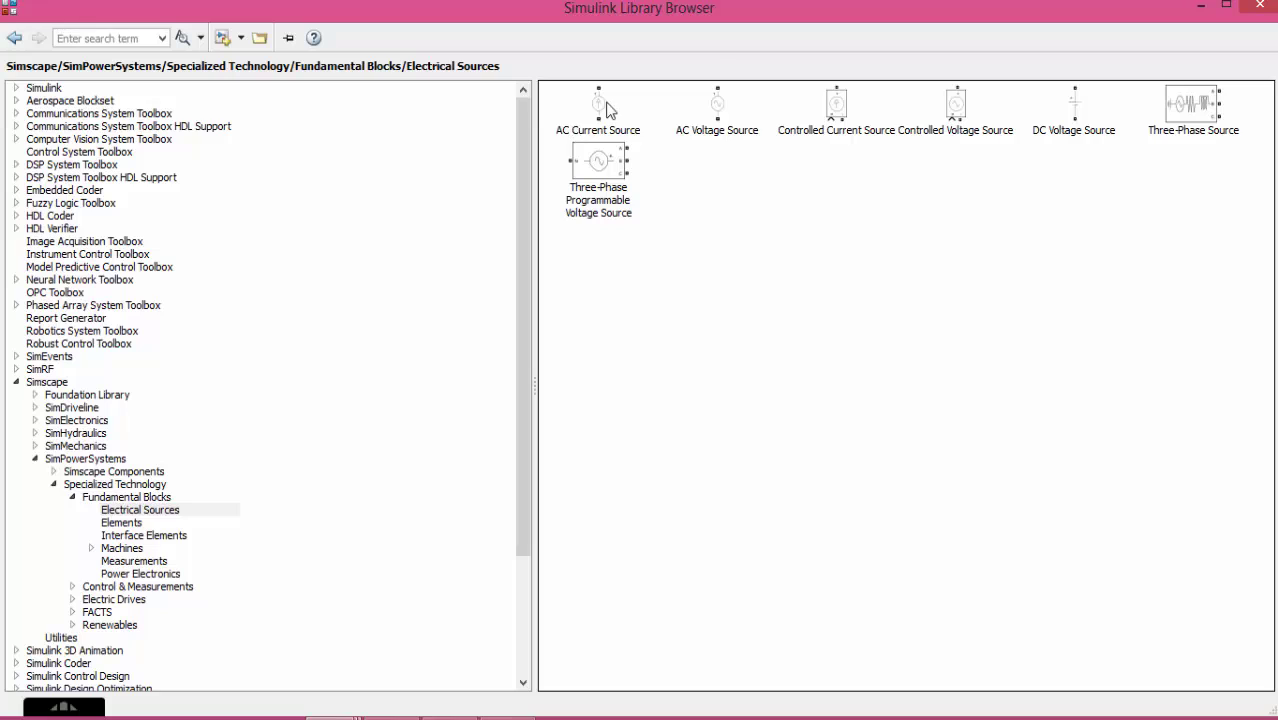
- Add an AC Voltage Source block and a DC Voltage Source block to the untitled model
{"action": "left_click", "coordinate": [725, 100]}
{"action": "right_click", "coordinate": [725, 100]}
{"action": "left_click", "coordinate": [760, 108]}
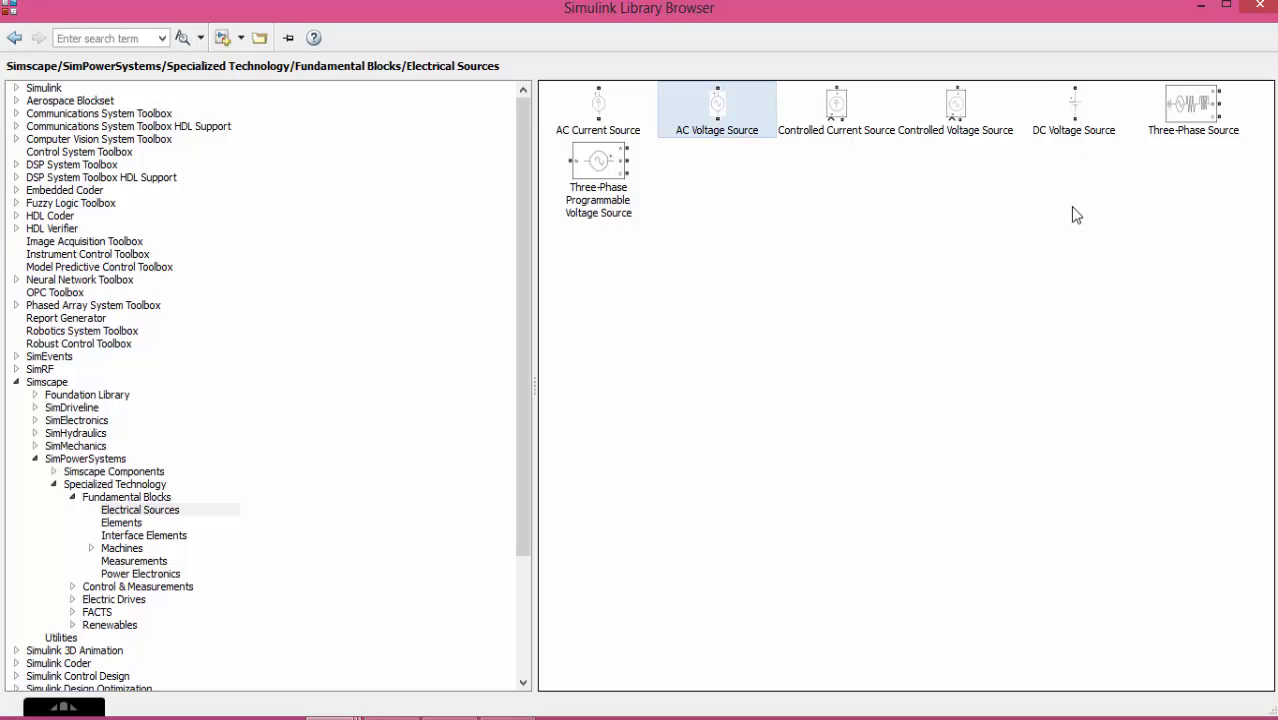
{"action": "left_click", "coordinate": [1069, 130]}
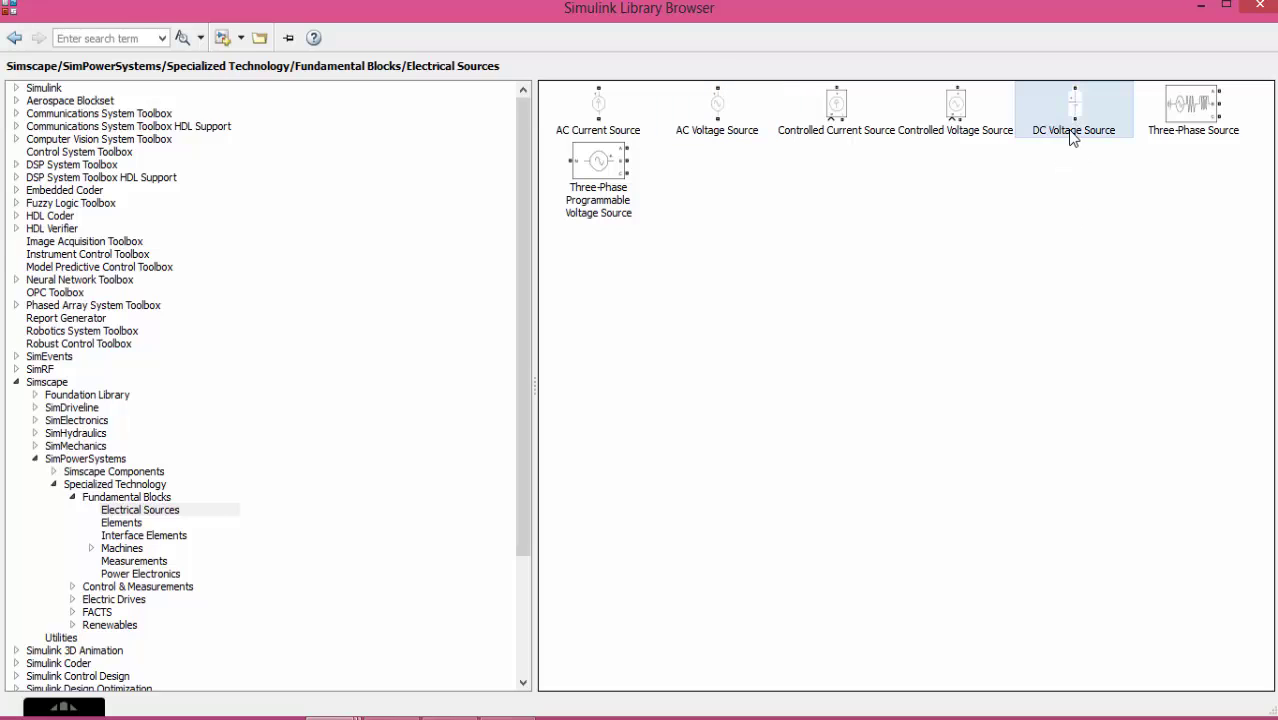
{"action": "right_click", "coordinate": [1070, 134]}
{"action": "left_click", "coordinate": [1089, 148]}
- Add two Series RLC Branch blocks from the Elements library to the untitled model
{"action": "left_click", "coordinate": [14, 38]}
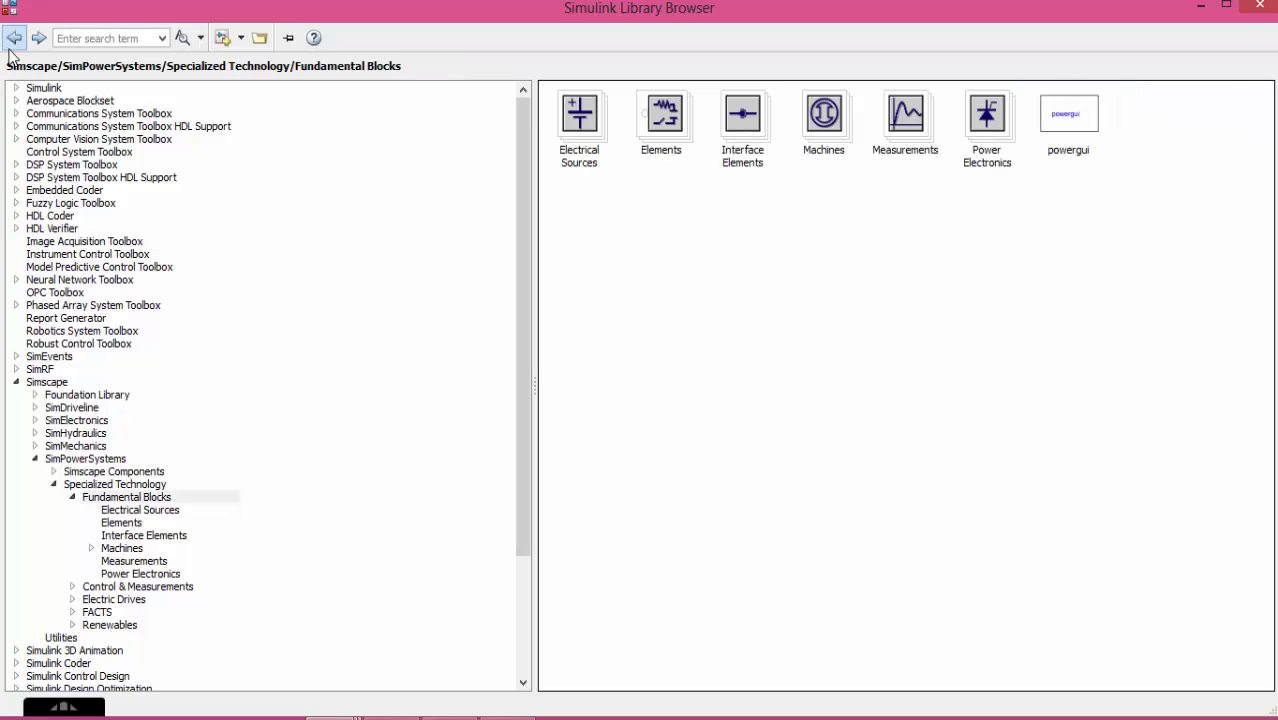
{"action": "double_click", "coordinate": [676, 127]}
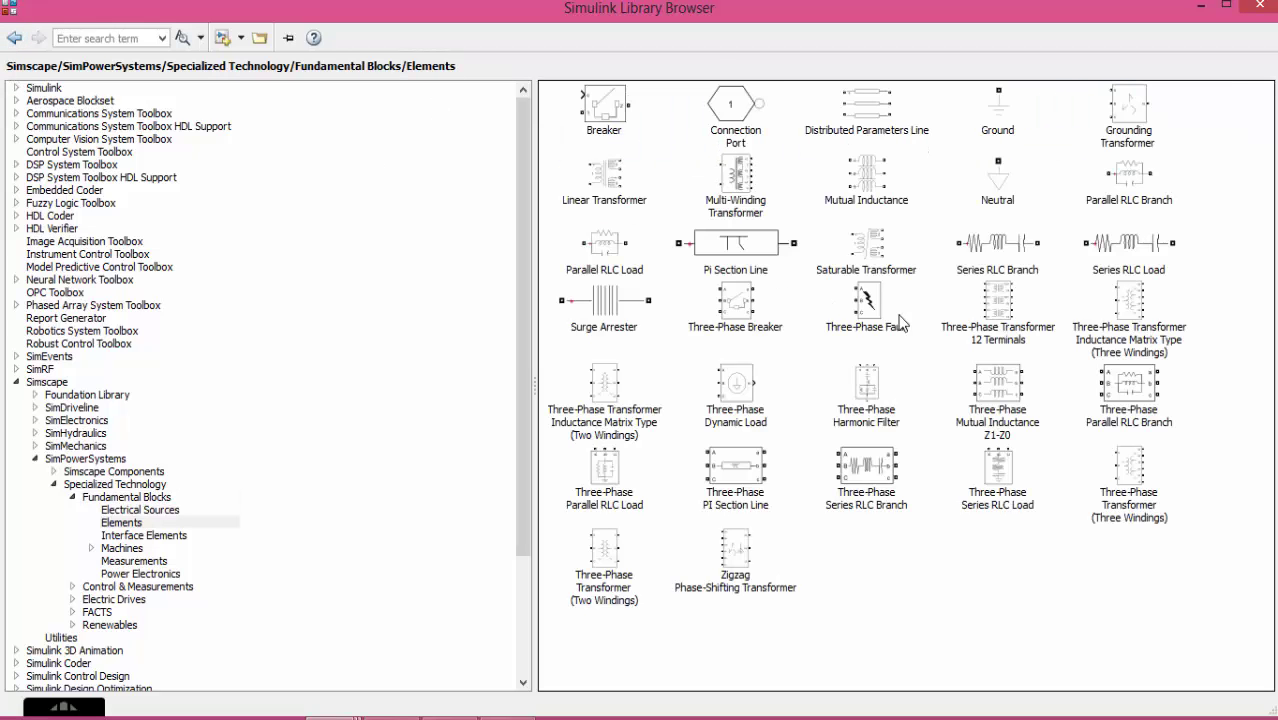
{"action": "right_click", "coordinate": [1030, 260]}
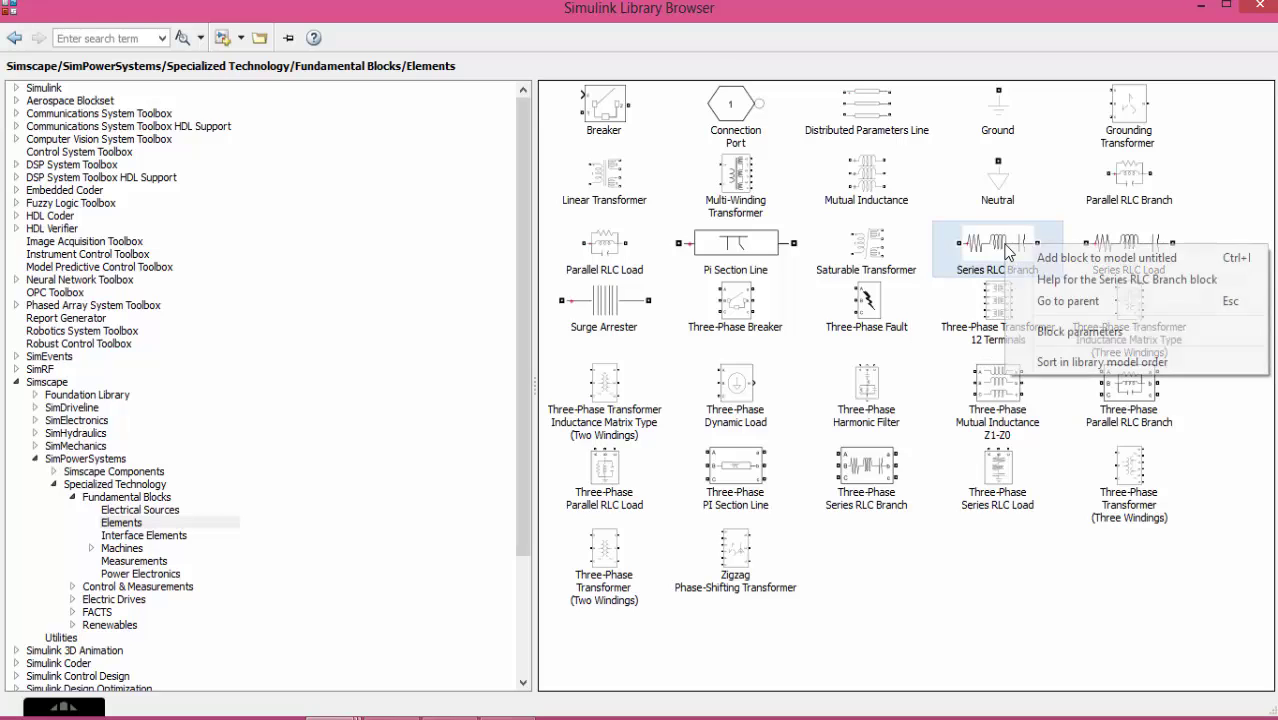
{"action": "left_click", "coordinate": [1031, 258]}
{"action": "right_click", "coordinate": [1019, 247]}
{"action": "left_click", "coordinate": [1055, 261]}
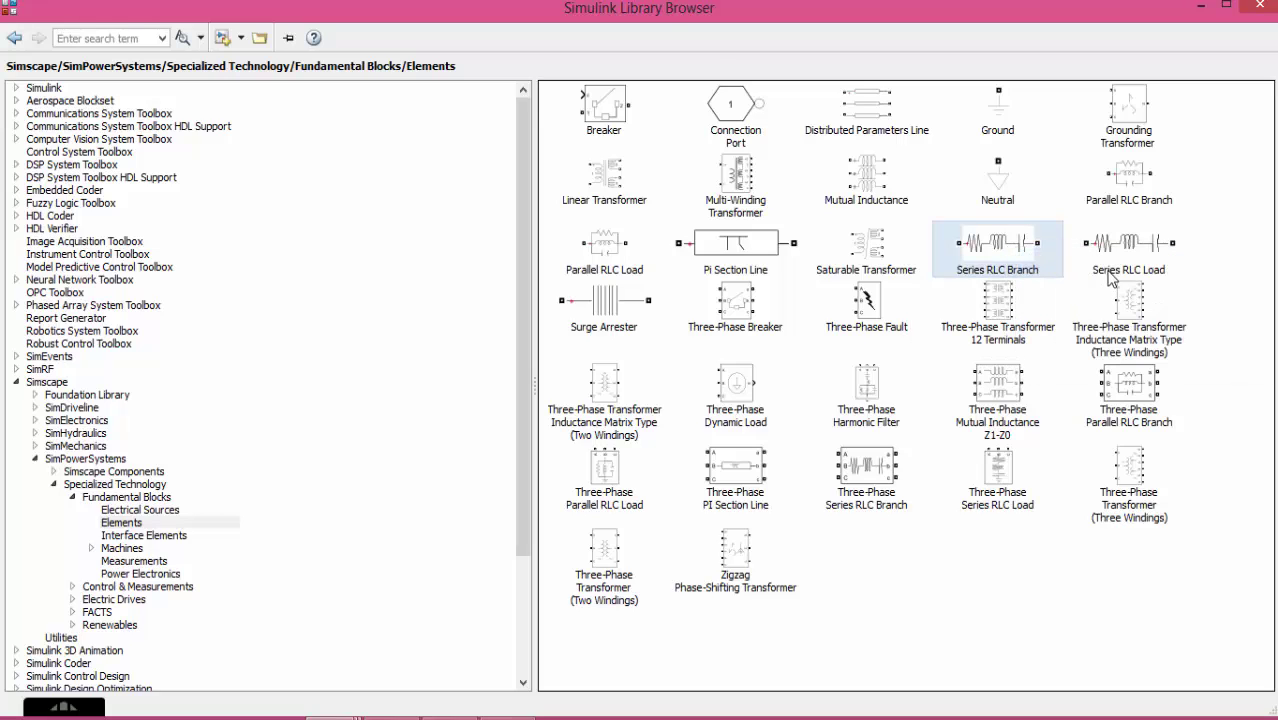
- Add a Current Measurement and a Voltage Measurement block from the Fundamental Blocks Measurements library to the model
{"action": "left_click", "coordinate": [14, 38]}
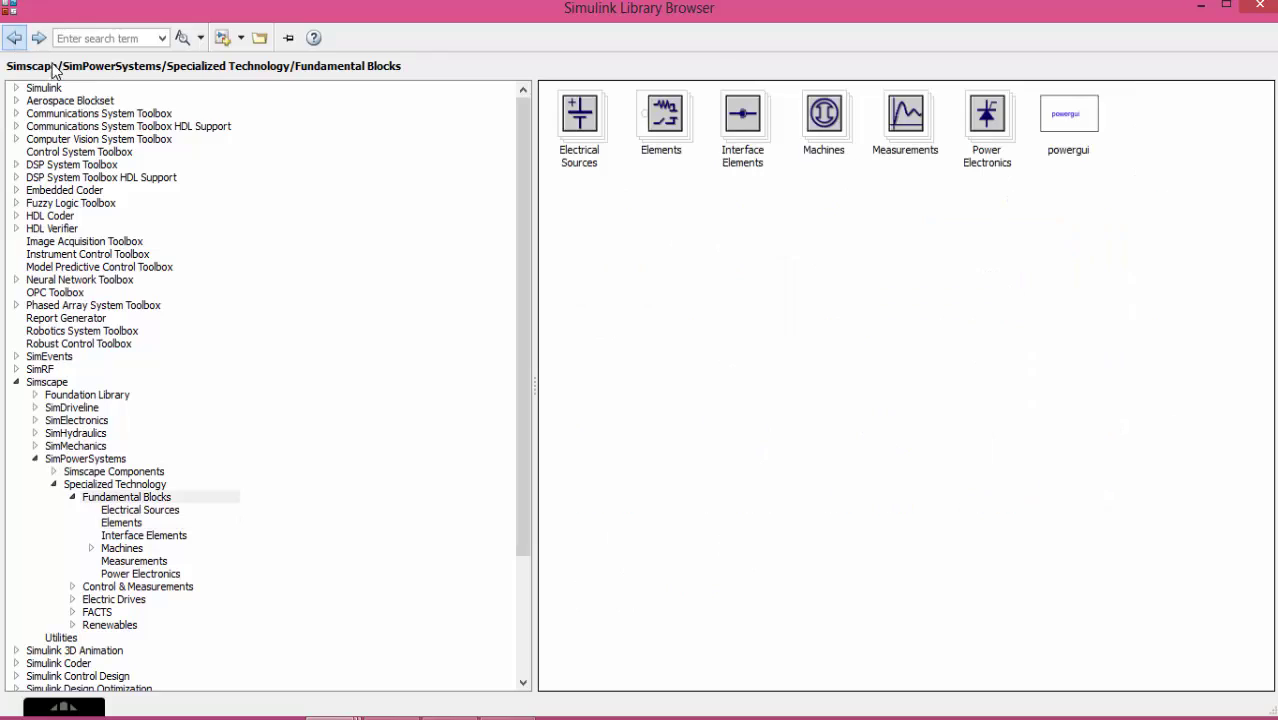
{"action": "double_click", "coordinate": [880, 117]}
{"action": "right_click", "coordinate": [621, 103]}
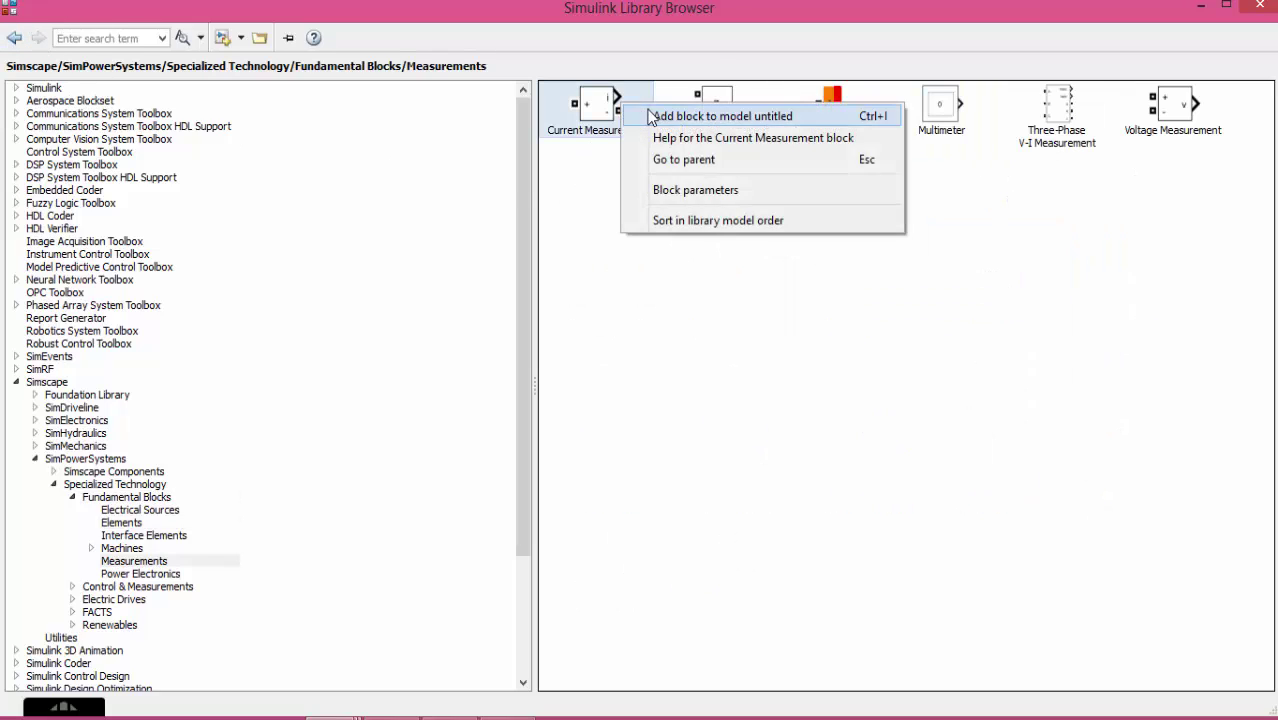
{"action": "left_click", "coordinate": [650, 114]}
{"action": "right_click", "coordinate": [1170, 106]}
{"action": "left_click", "coordinate": [1170, 115]}
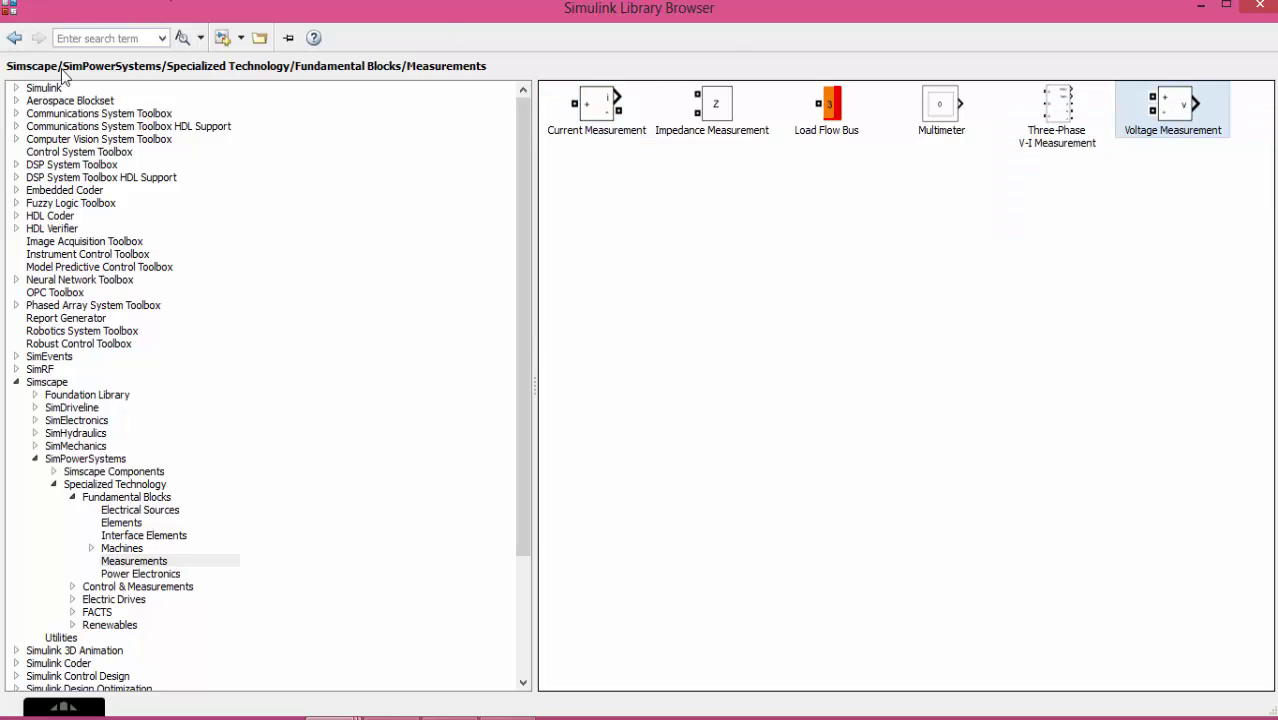
- Add the powergui block from the Fundamental Blocks library to the untitled model
{"action": "left_click", "coordinate": [14, 37]}
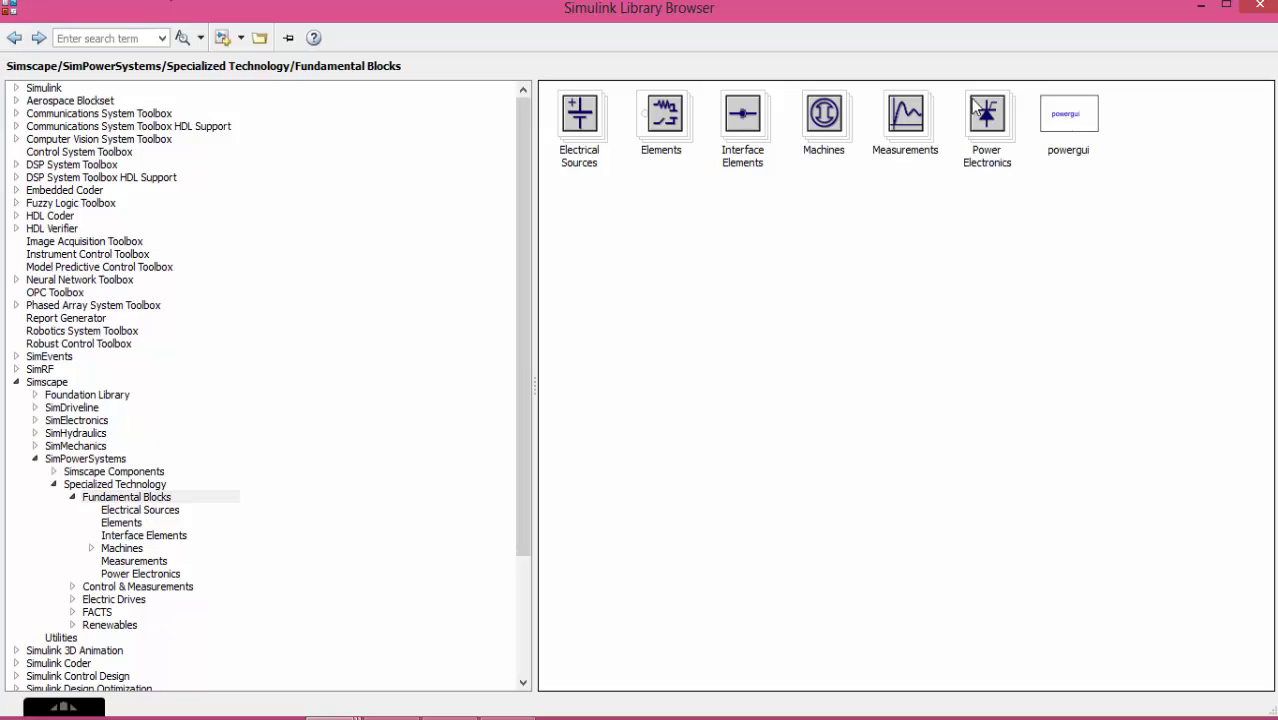
{"action": "right_click", "coordinate": [1045, 125]}
{"action": "left_click", "coordinate": [1056, 138]}
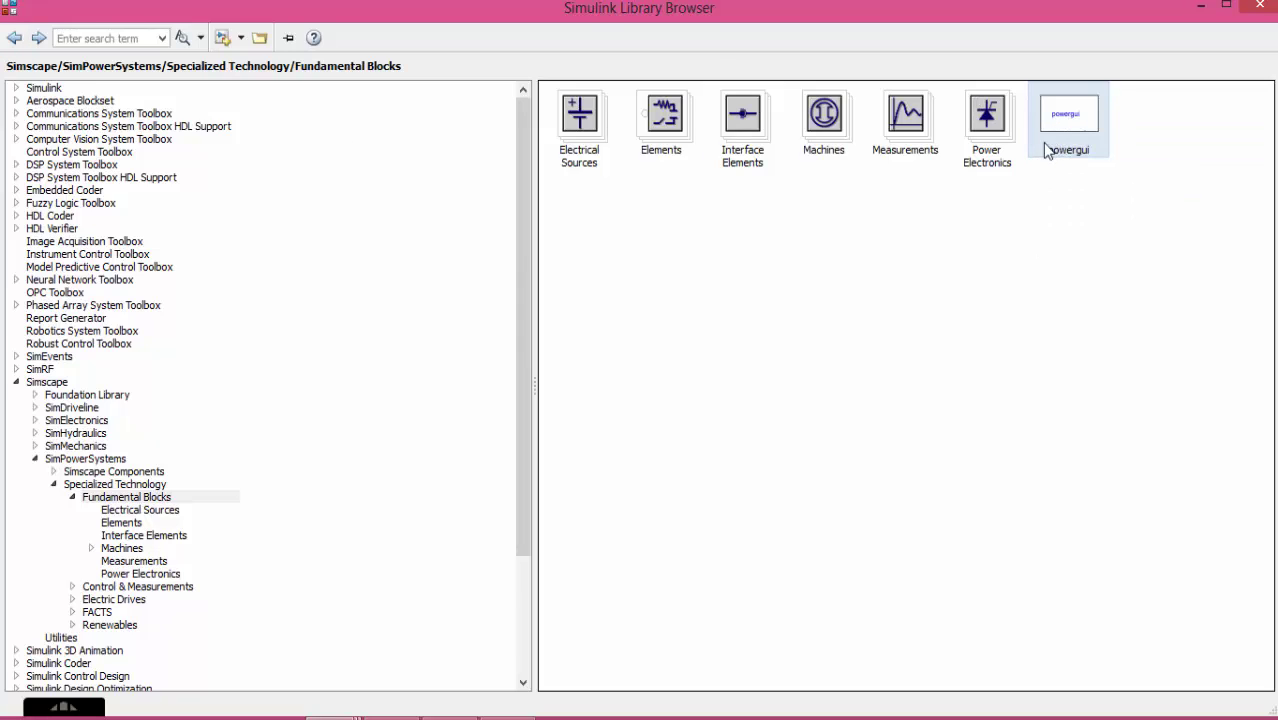
- Look through the Fundamental Blocks Measurements library and go to the Measurements library under Control & Measurements
{"action": "left_click", "coordinate": [913, 128]}
{"action": "double_click", "coordinate": [913, 128]}
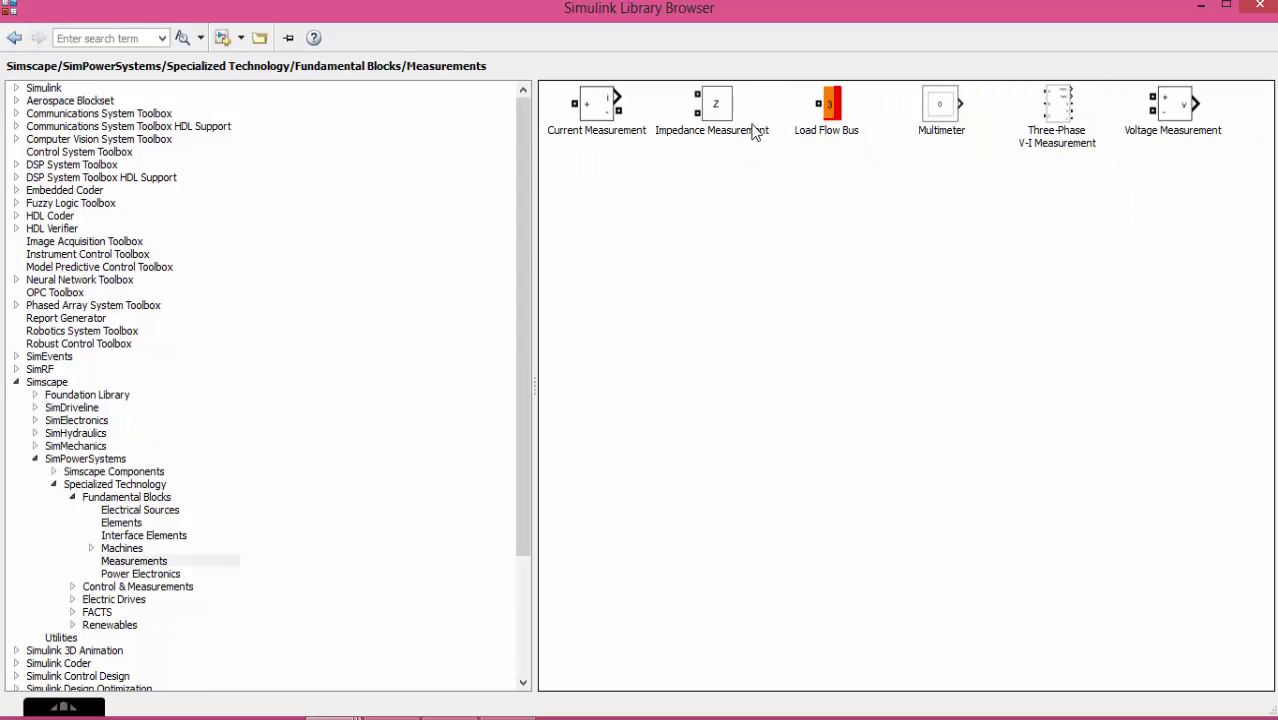
{"action": "left_click", "coordinate": [14, 37]}
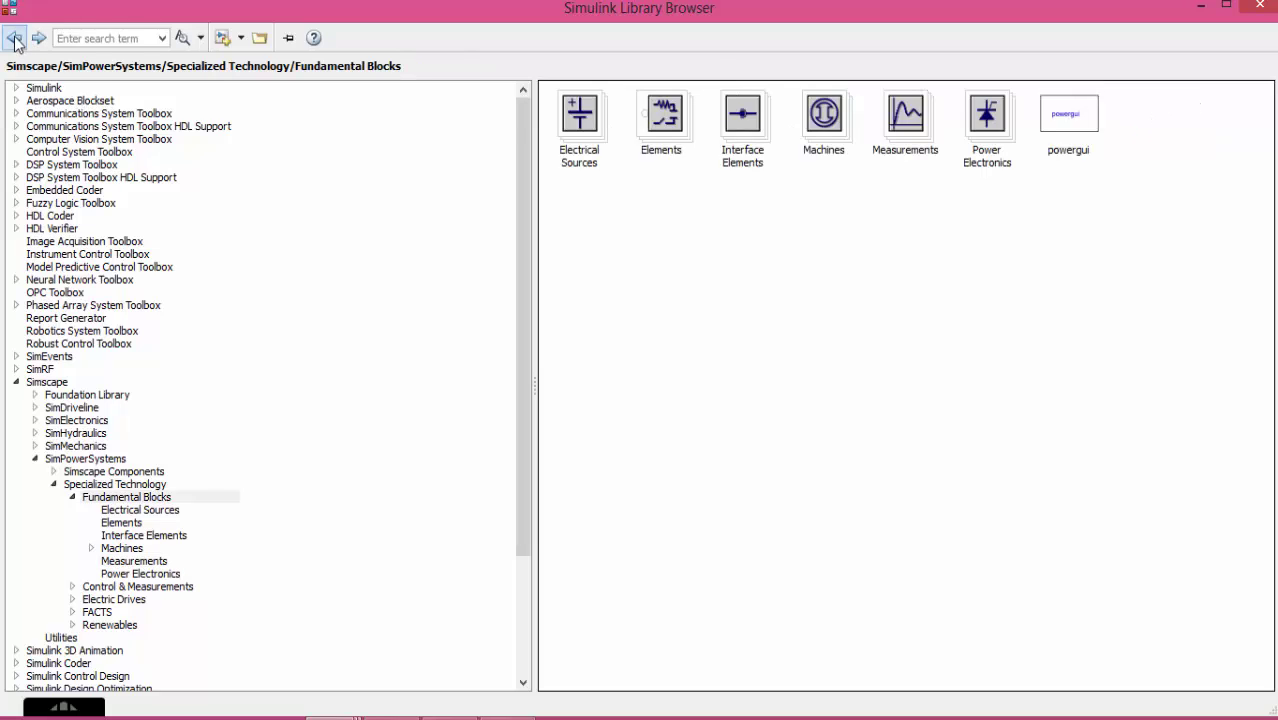
{"action": "scroll", "coordinate": [414, 326], "scroll_direction": "down", "scroll_amount": 1}
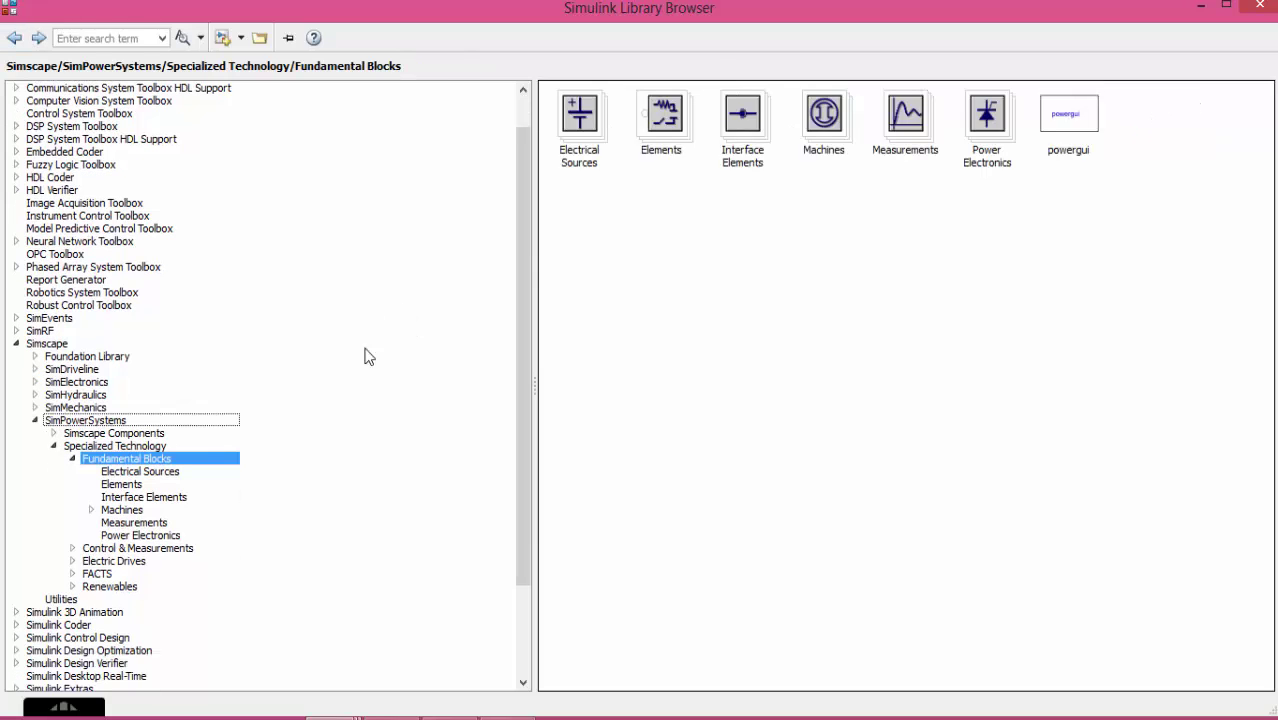
{"action": "left_click", "coordinate": [152, 525]}
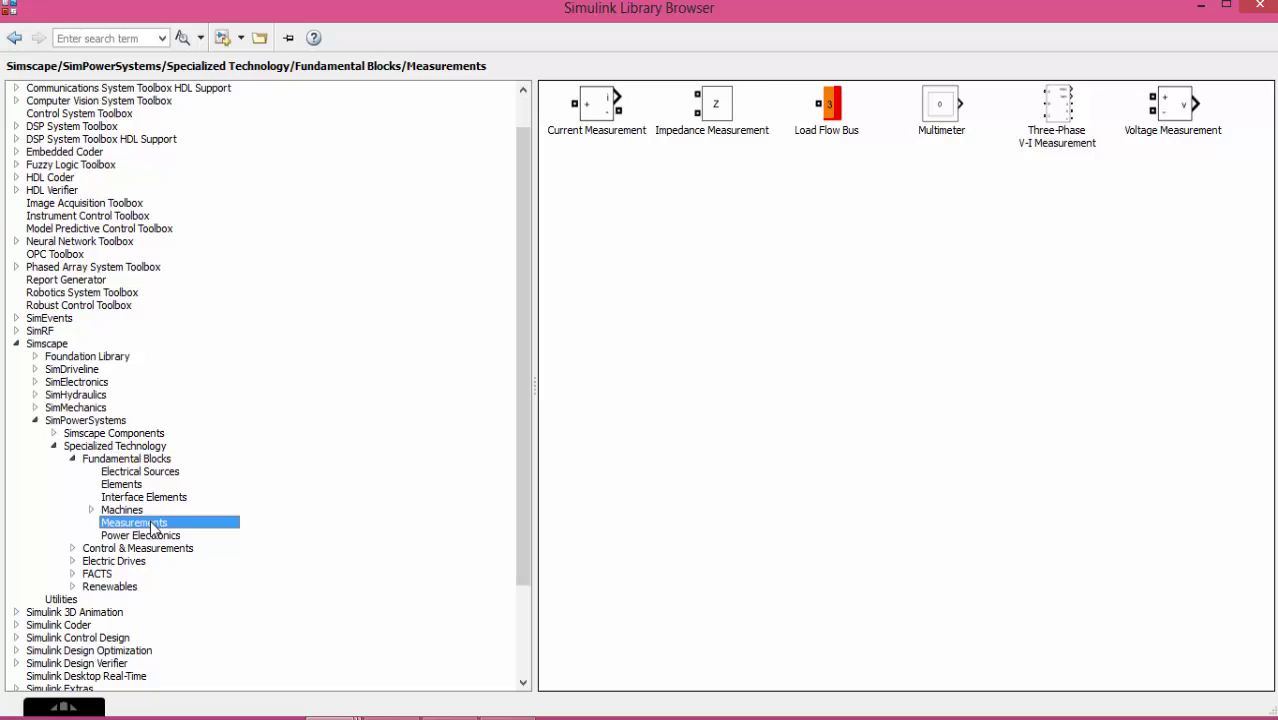
{"action": "left_click", "coordinate": [150, 550]}
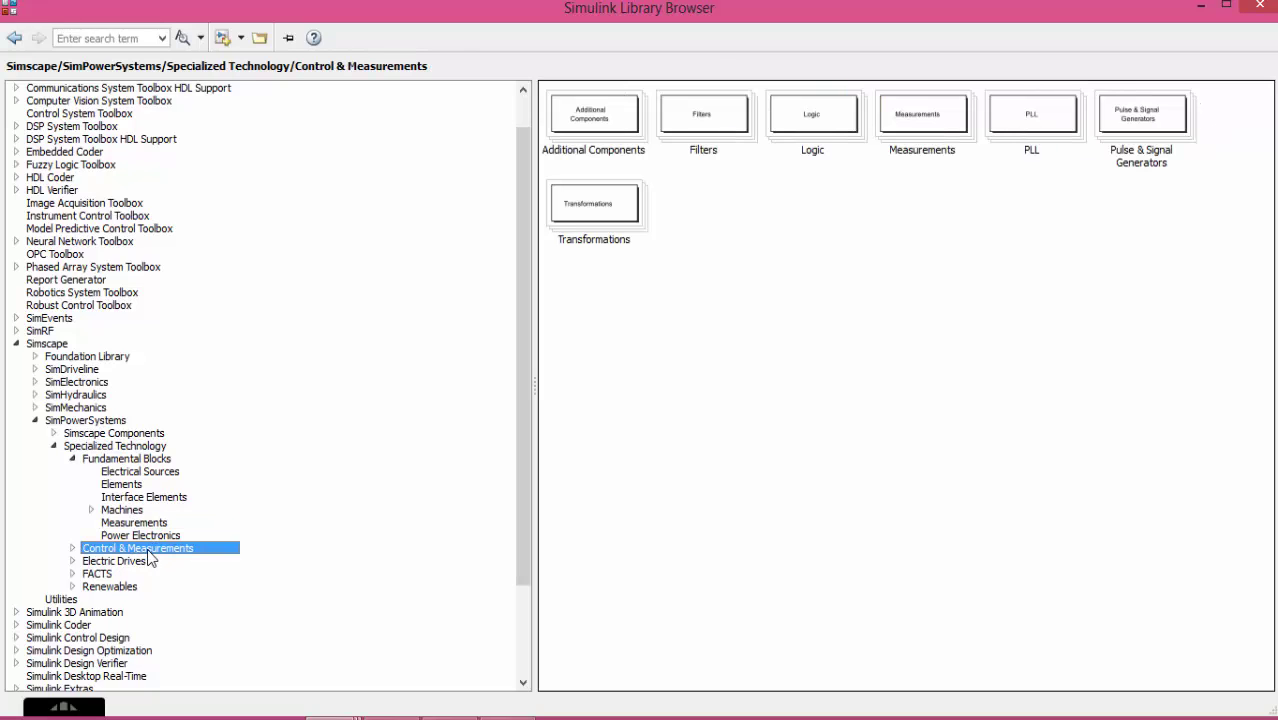
{"action": "double_click", "coordinate": [938, 140]}
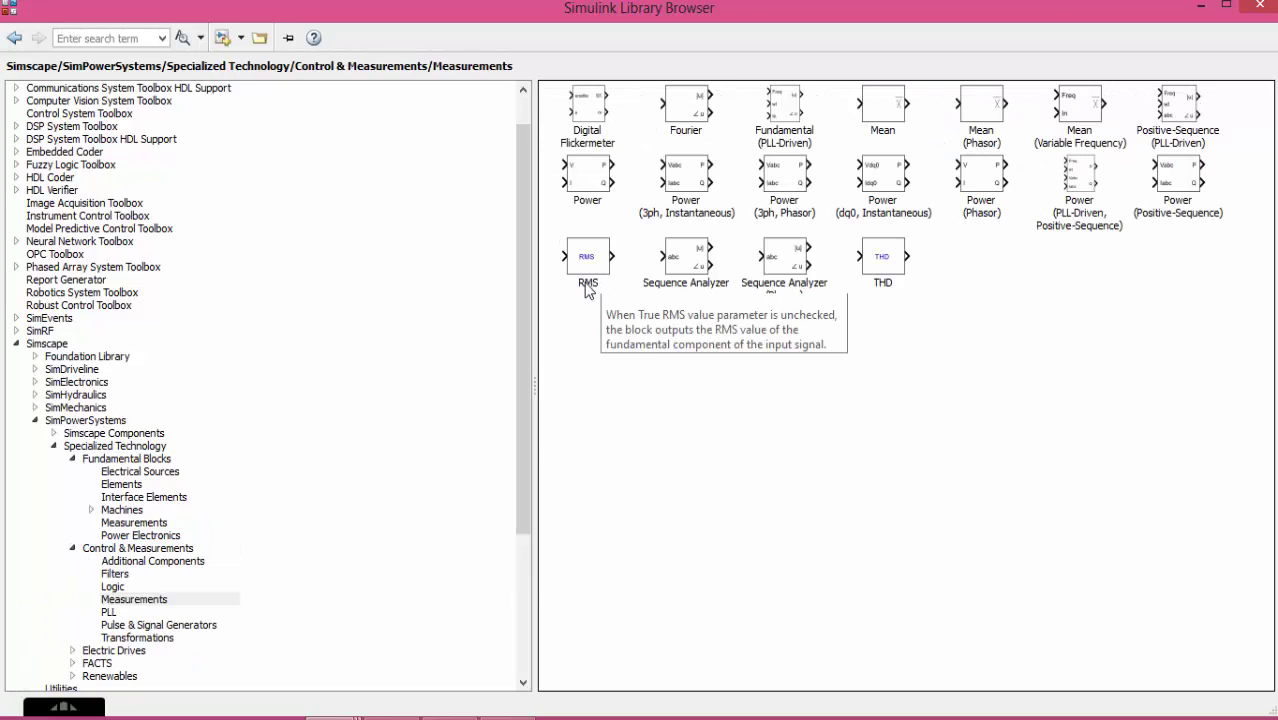
- Add two RMS blocks from the Control & Measurements library to the untitled model
{"action": "left_click", "coordinate": [588, 289]}
{"action": "right_click", "coordinate": [585, 288]}
{"action": "left_click", "coordinate": [617, 304]}
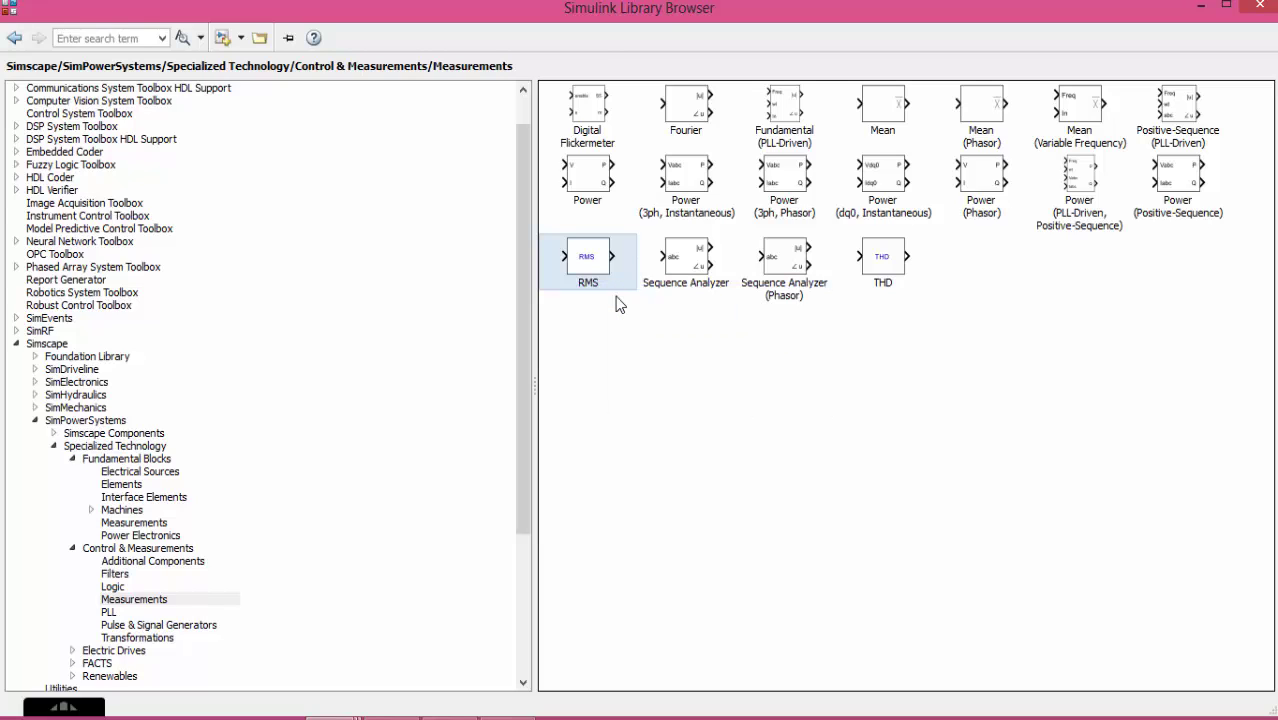
{"action": "right_click", "coordinate": [604, 276]}
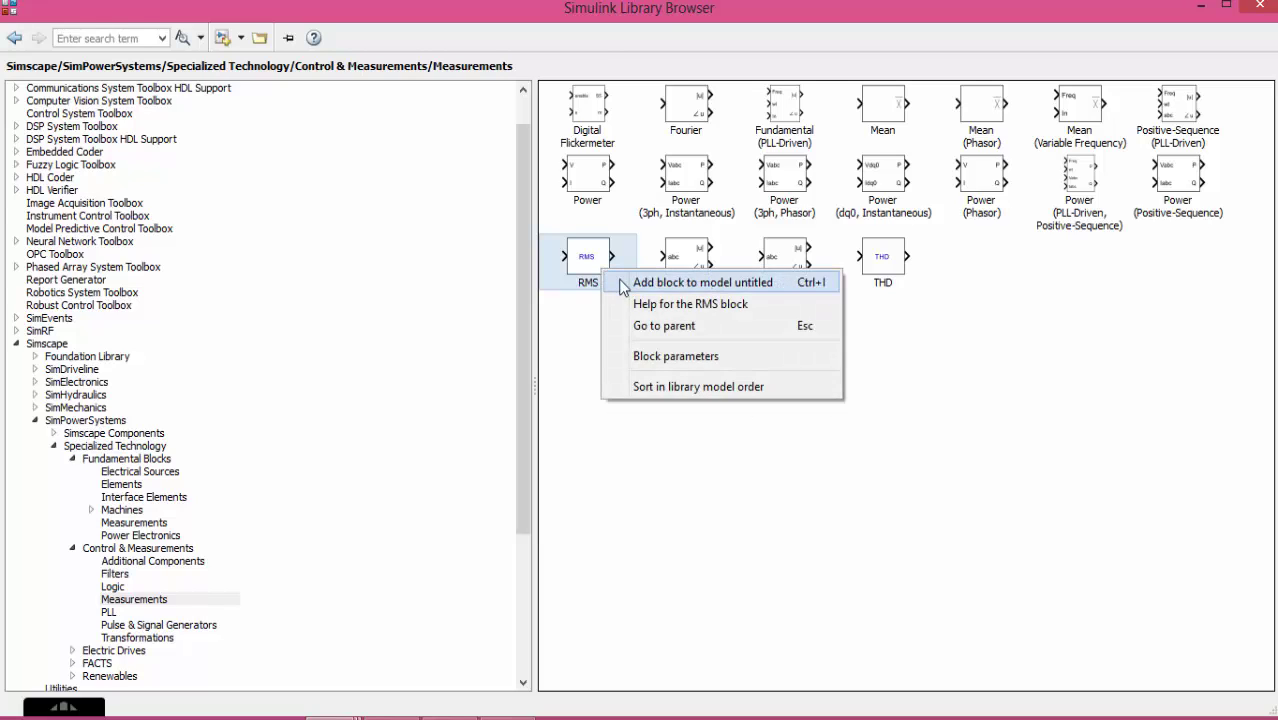
{"action": "left_click", "coordinate": [620, 284]}
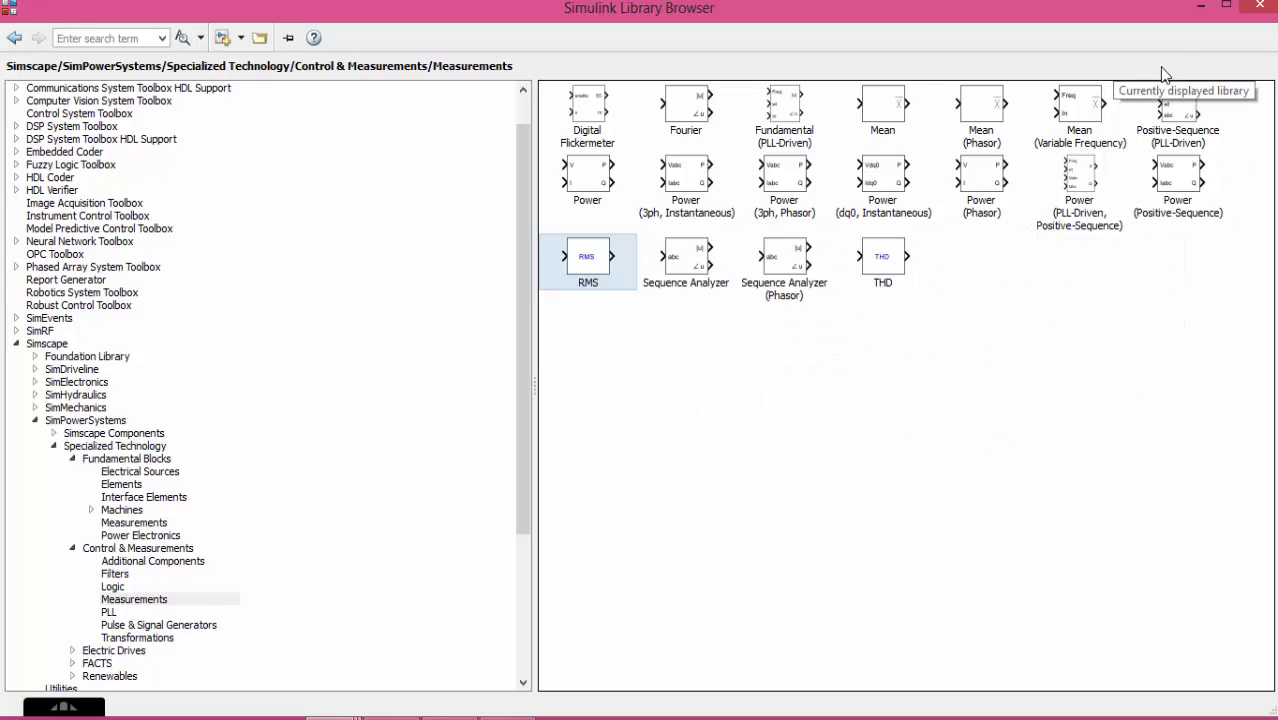
- Return to the model and pull both RMS blocks and powergui out of the stacked blocks, with powergui in the upper-right area
{"action": "left_click", "coordinate": [1199, 7]}
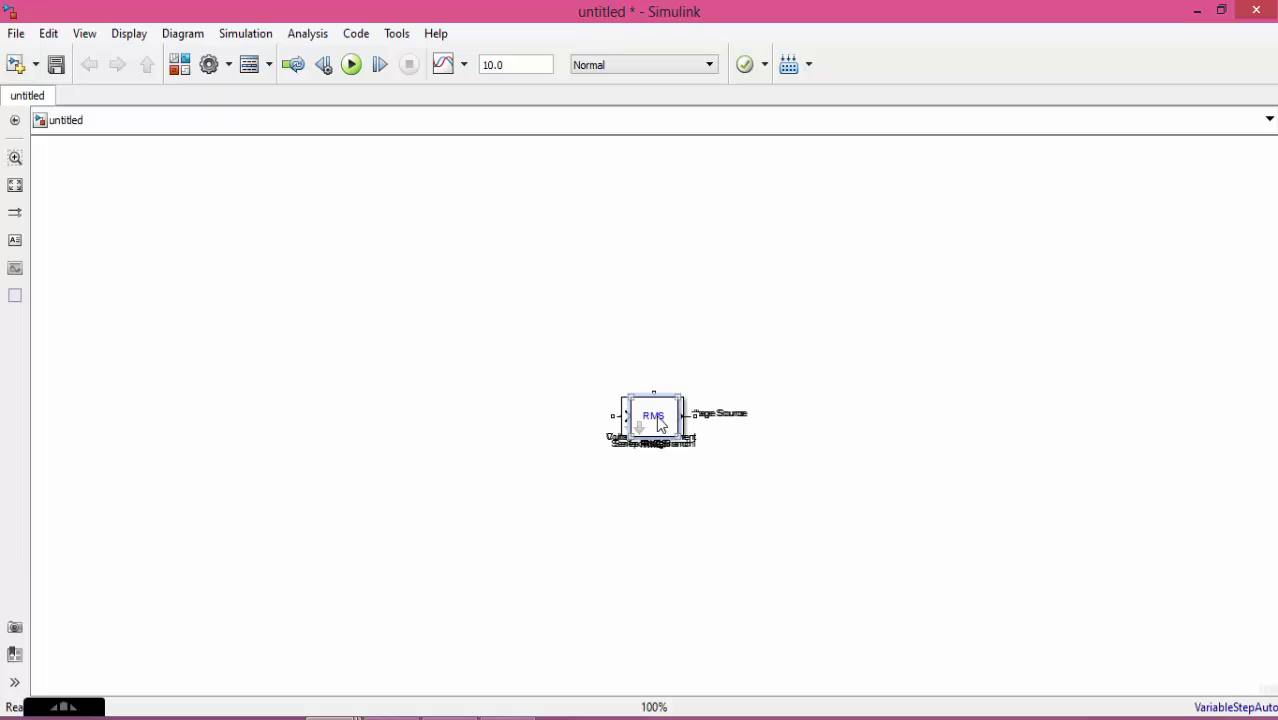
{"action": "left_click_drag", "start_coordinate": [653, 428], "coordinate": [860, 365]}
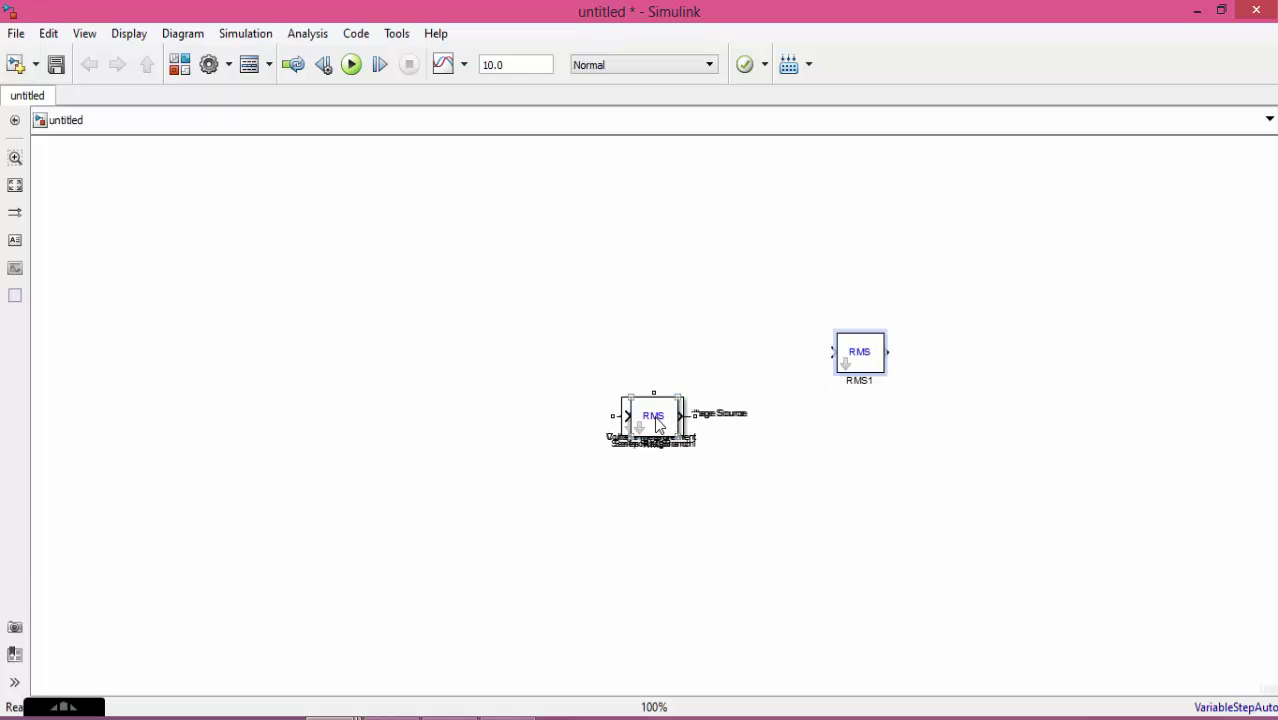
{"action": "left_click_drag", "start_coordinate": [658, 425], "coordinate": [904, 469]}
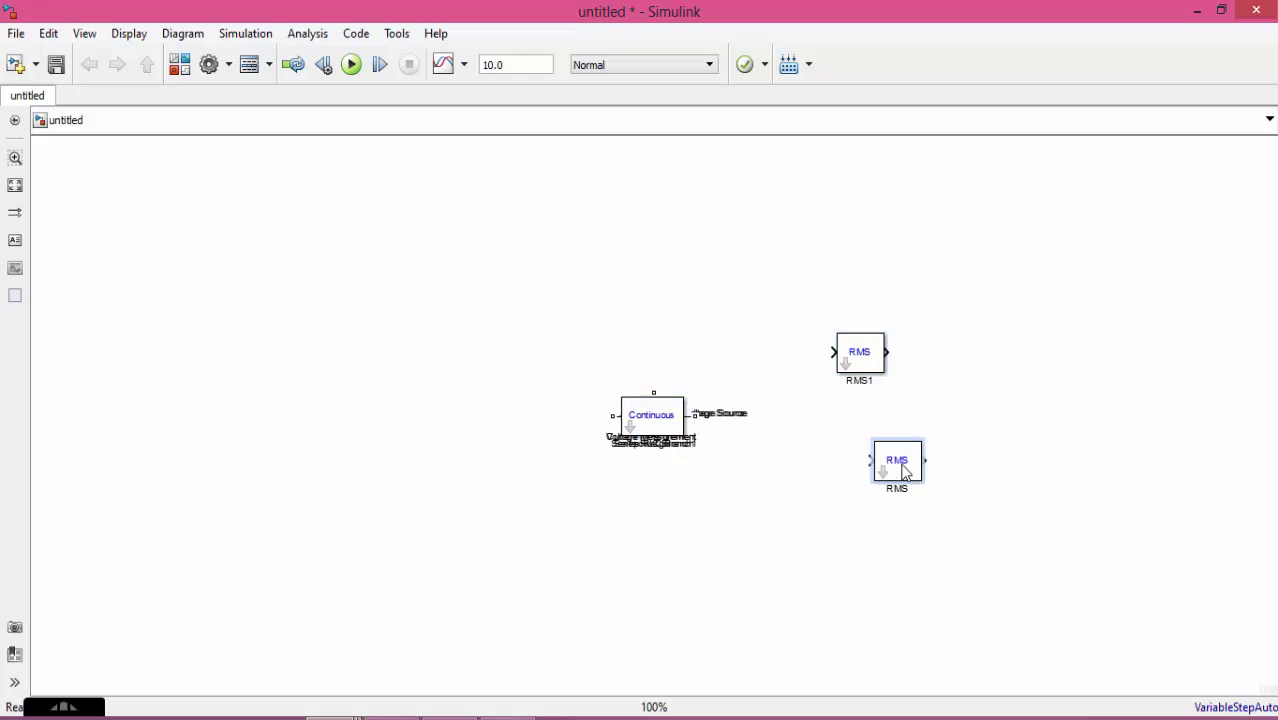
{"action": "left_click_drag", "start_coordinate": [658, 425], "coordinate": [1157, 204]}
- Pull the Voltage Measurement and Current Measurement blocks out of the stack and place them above it
{"action": "left_click", "coordinate": [650, 425]}
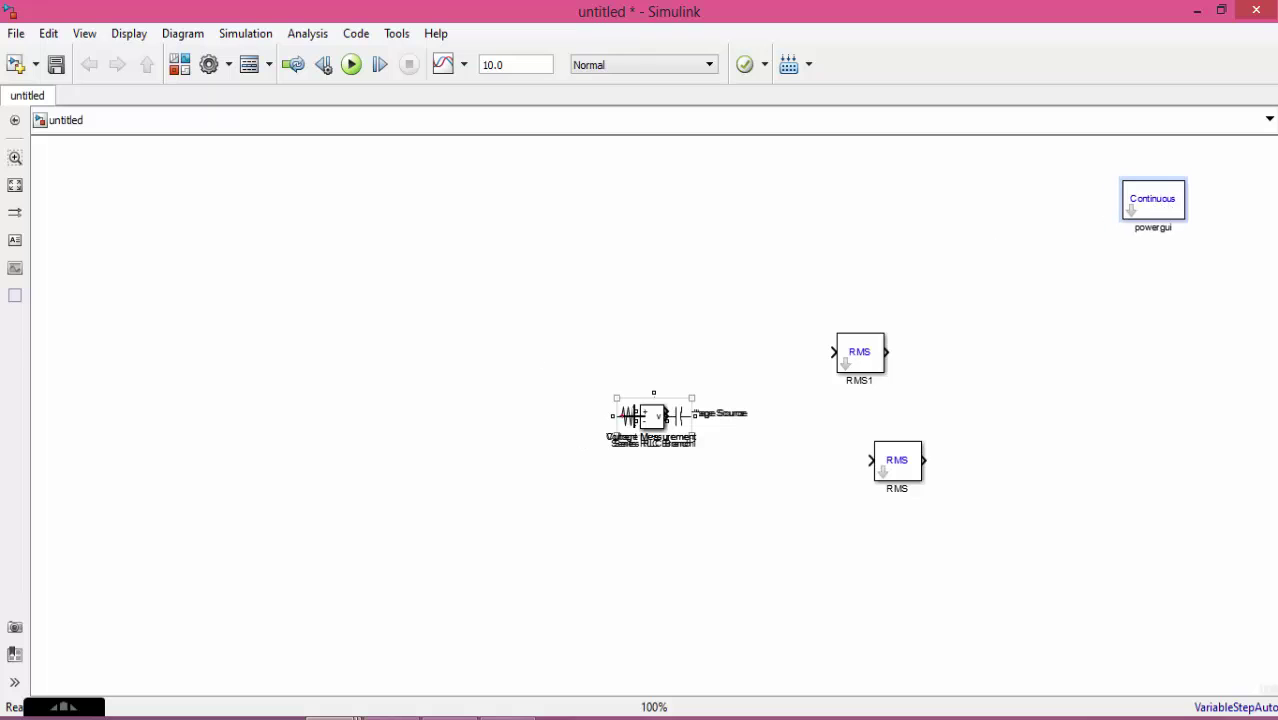
{"action": "left_click_drag", "start_coordinate": [650, 425], "coordinate": [715, 299]}
{"action": "left_click", "coordinate": [652, 425]}
{"action": "left_click_drag", "start_coordinate": [652, 425], "coordinate": [608, 253]}
- Separate the two Series RLC Branch blocks, placing Branch1 below the RMS blocks and the other up and left of the stack
{"action": "left_click", "coordinate": [653, 418]}
{"action": "left_click_drag", "start_coordinate": [653, 418], "coordinate": [798, 515]}
{"action": "left_click", "coordinate": [650, 418]}
{"action": "left_click_drag", "start_coordinate": [650, 418], "coordinate": [407, 310]}
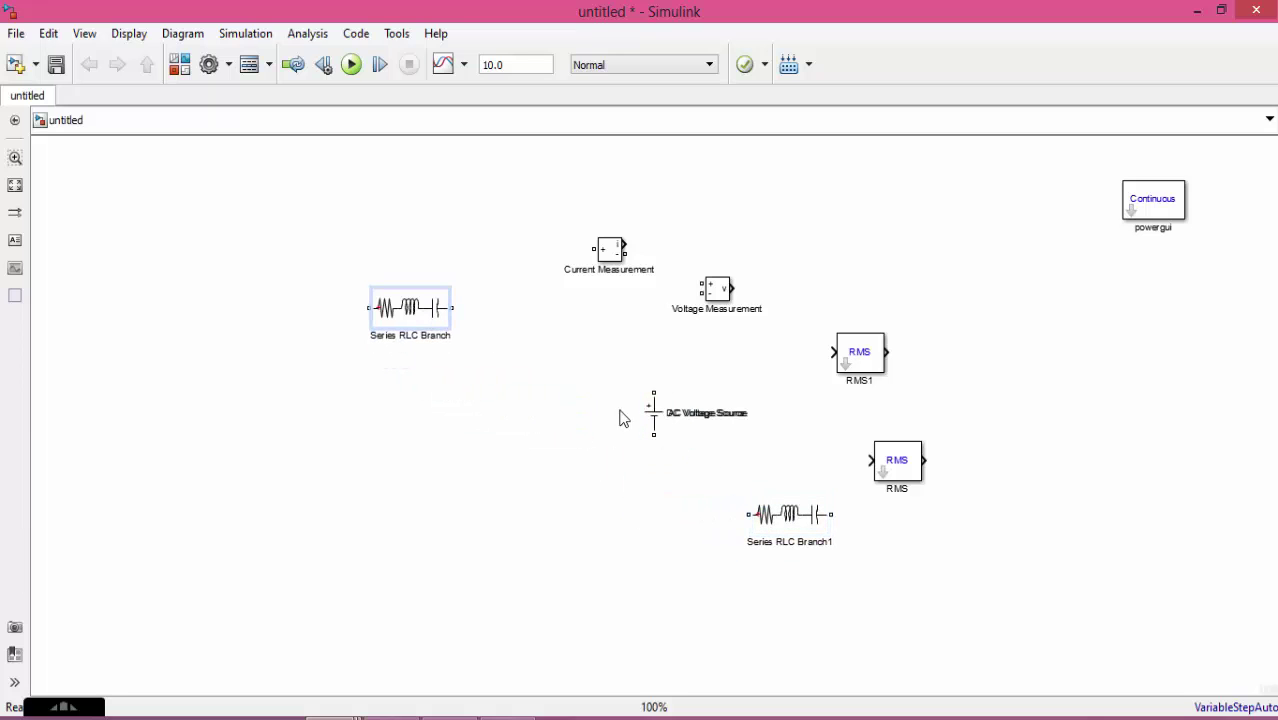
- Place the DC Voltage Source above the AC Voltage Source at the model's left side and shift Series RLC Branch beneath Current Measurement
{"action": "left_click", "coordinate": [653, 412]}
{"action": "left_click_drag", "start_coordinate": [653, 412], "coordinate": [173, 312]}
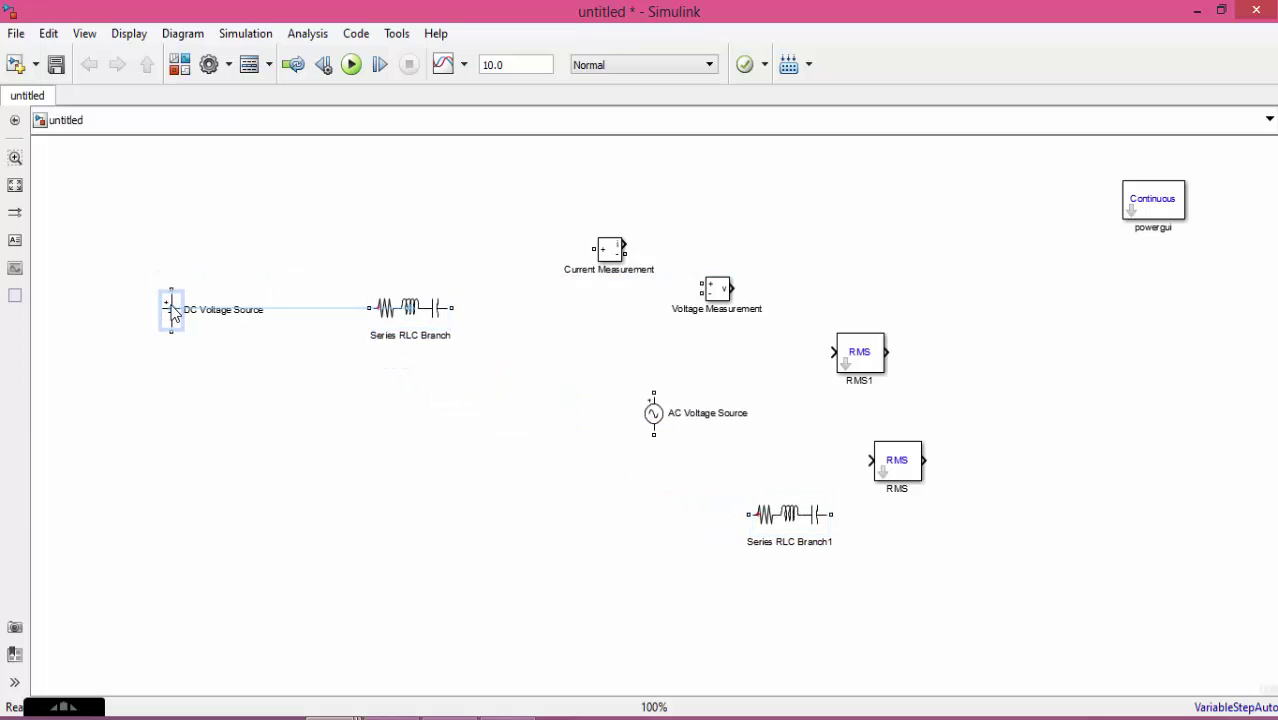
{"action": "left_click_drag", "start_coordinate": [660, 420], "coordinate": [149, 489]}
{"action": "left_click_drag", "start_coordinate": [420, 312], "coordinate": [611, 325]}
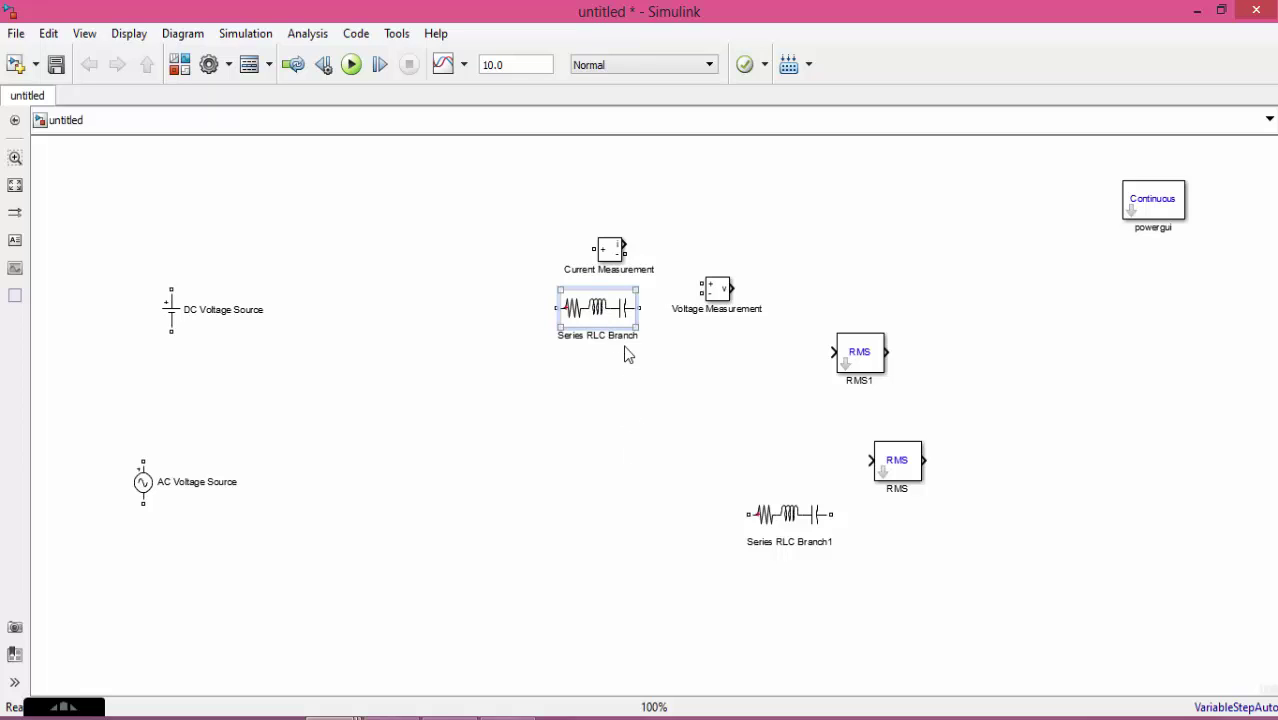
- Rotate both Series RLC Branch blocks to stand vertically and place Series RLC Branch1 below the first one
{"action": "left_click", "coordinate": [647, 484]}
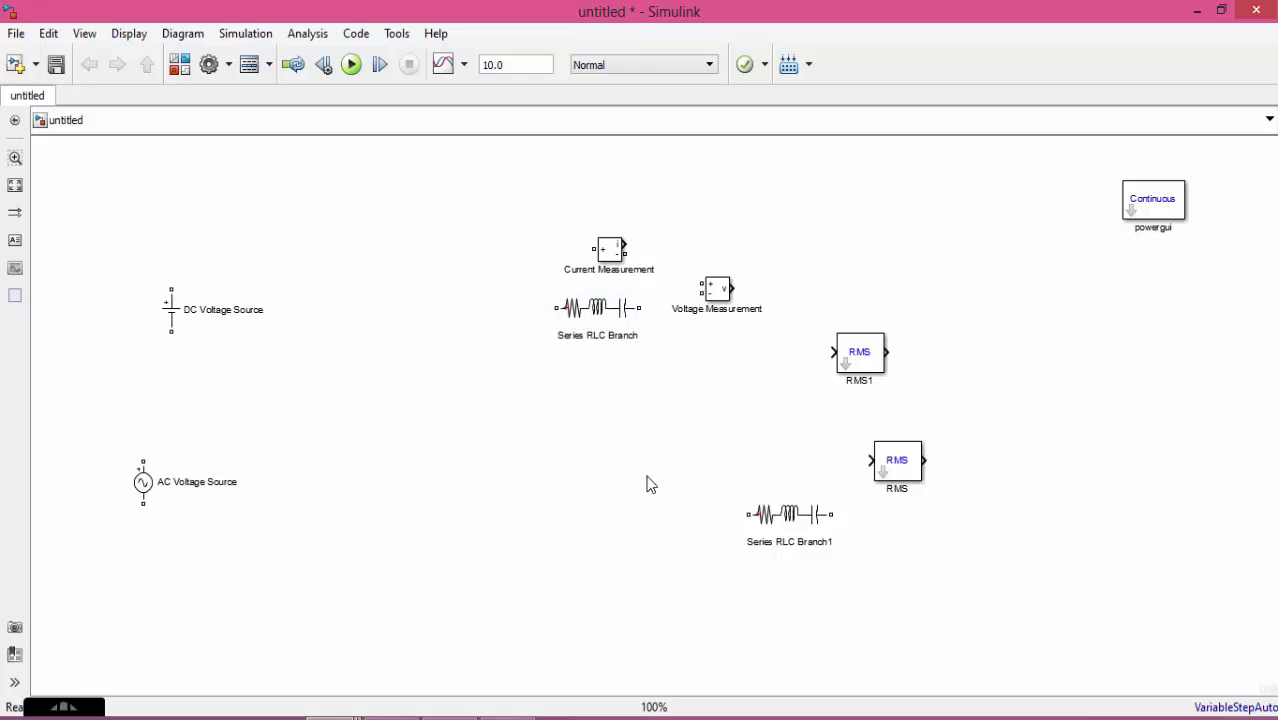
{"action": "left_click", "coordinate": [601, 313]}
{"action": "key", "text": "ctrl+r"}
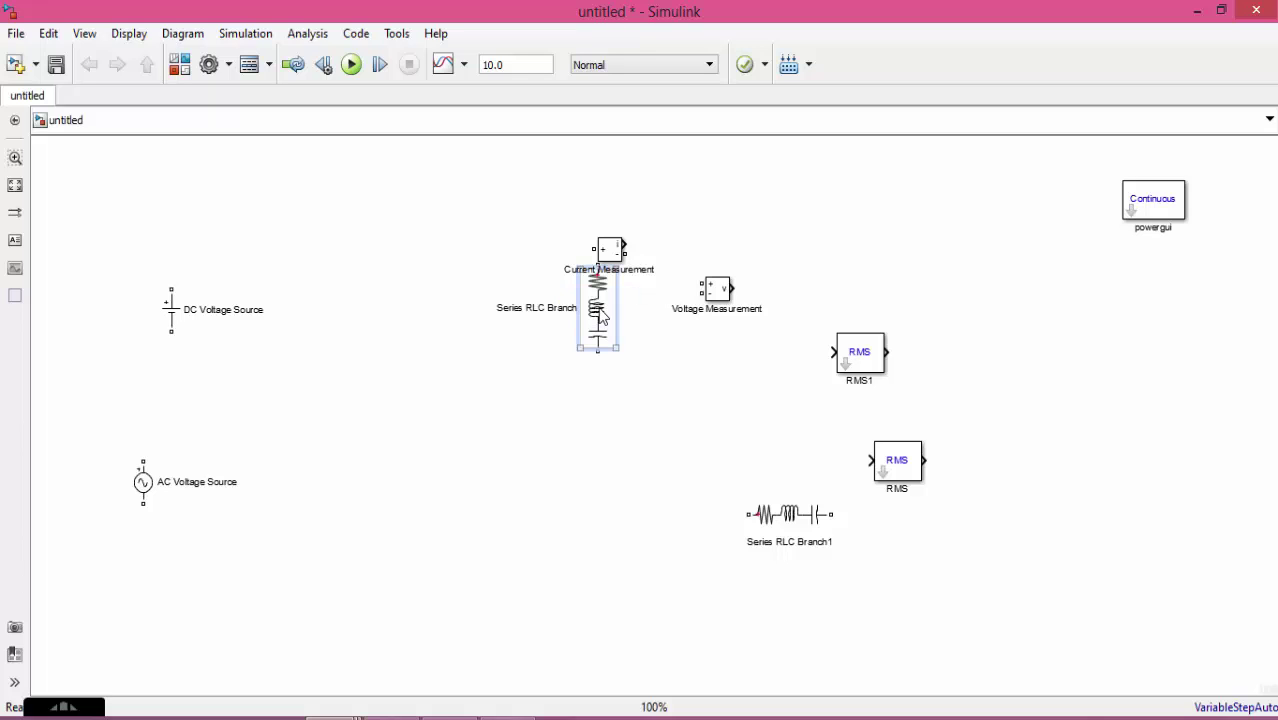
{"action": "left_click", "coordinate": [790, 514]}
{"action": "key", "text": "ctrl+r"}
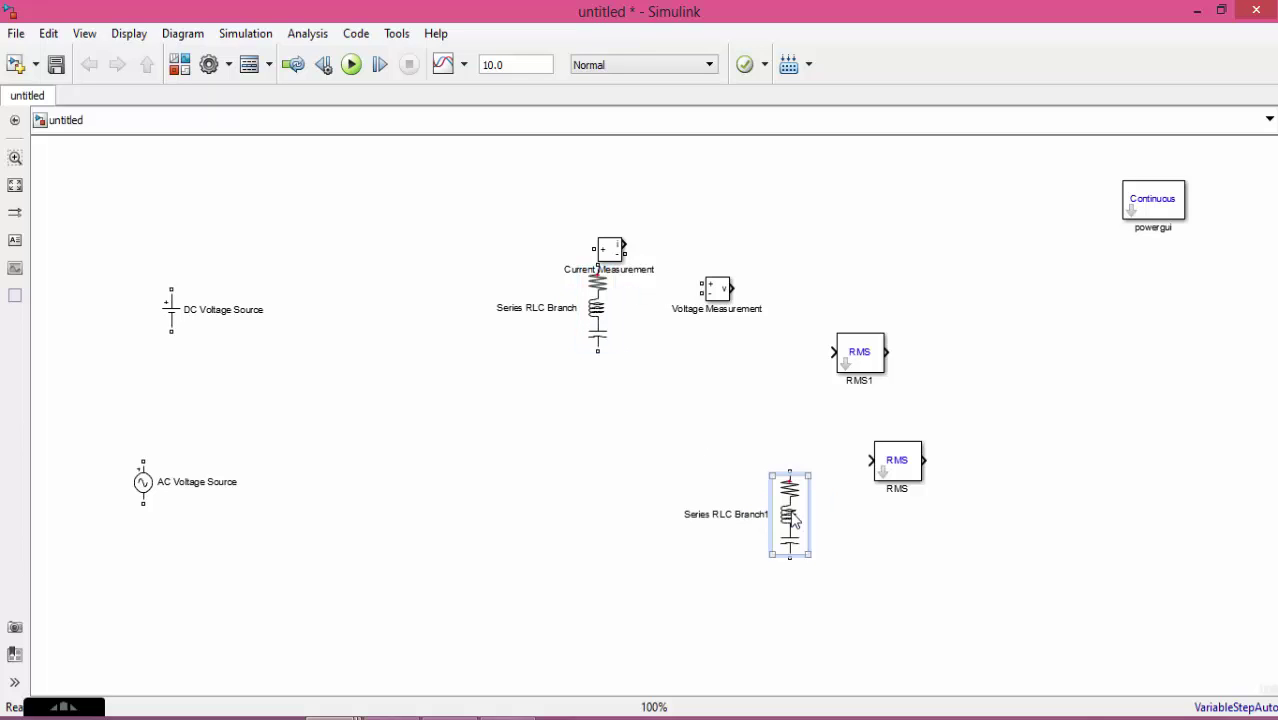
{"action": "left_click_drag", "start_coordinate": [790, 530], "coordinate": [611, 486]}
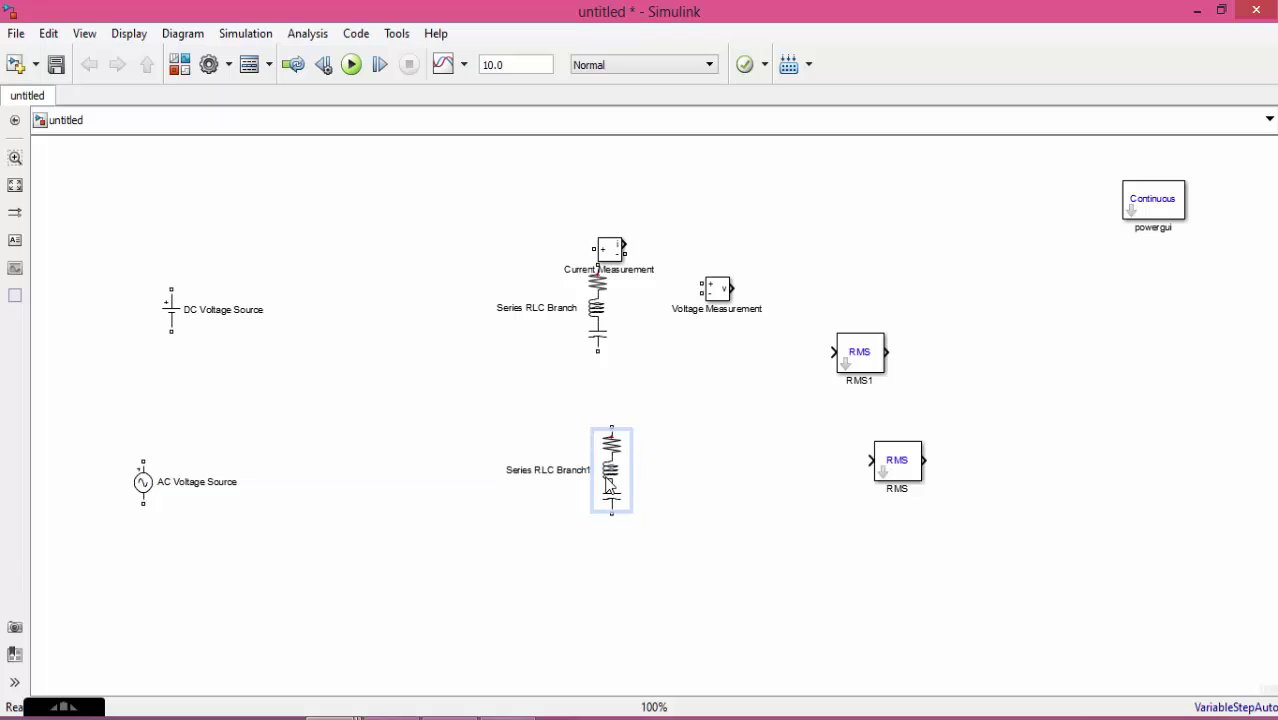
- Place Current Measurement and Voltage Measurement on either side of the first branch and put a copy of each beside Series RLC Branch1
{"action": "left_click_drag", "start_coordinate": [597, 252], "coordinate": [354, 240]}
{"action": "left_click_drag", "start_coordinate": [722, 291], "coordinate": [743, 374]}
{"action": "key", "text": "ctrl+c"}
{"action": "key", "text": "ctrl+v"}
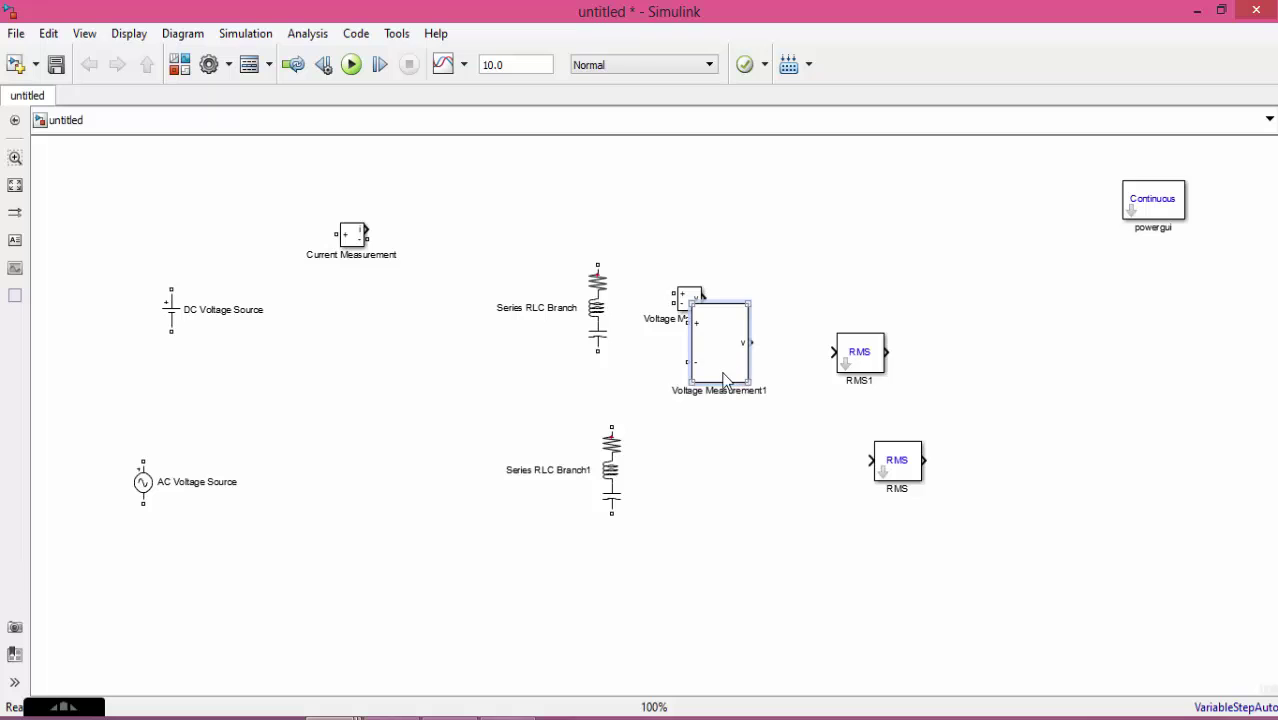
{"action": "key", "text": "ctrl+z"}
{"action": "left_click_drag", "start_coordinate": [690, 305], "coordinate": [703, 472]}
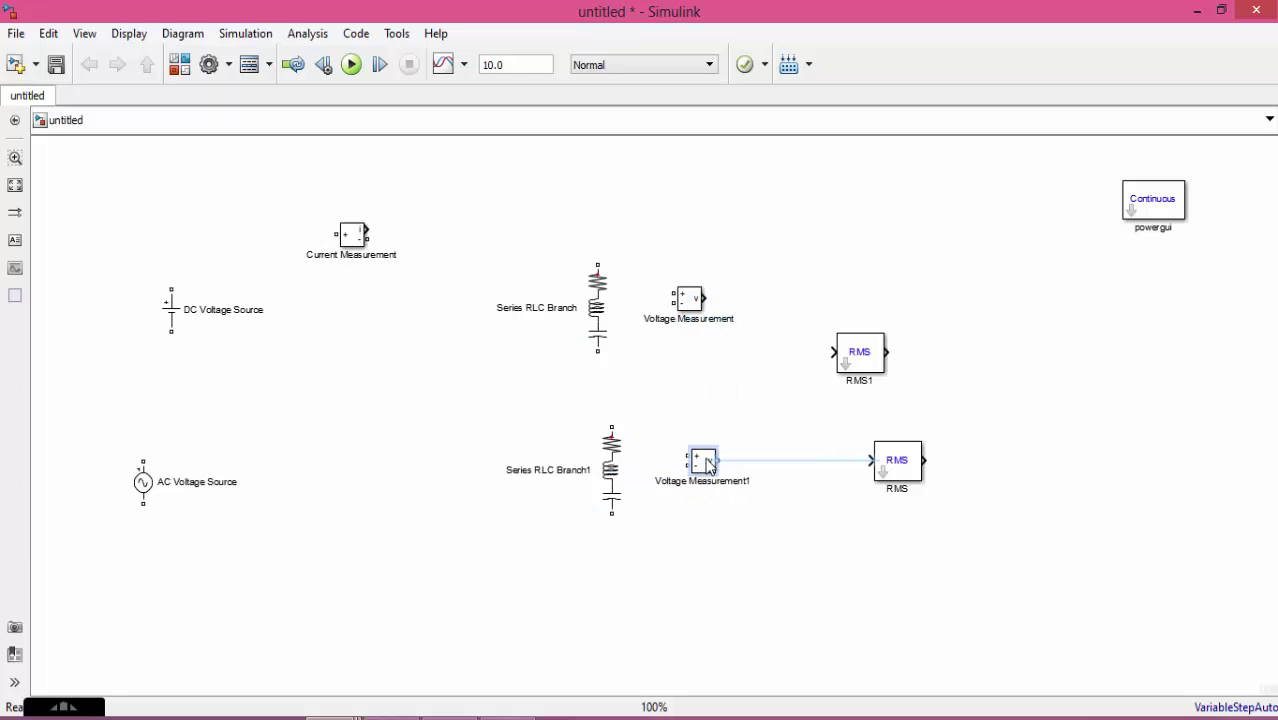
{"action": "left_click", "coordinate": [355, 239]}
{"action": "left_click_drag", "start_coordinate": [355, 239], "coordinate": [352, 437]}
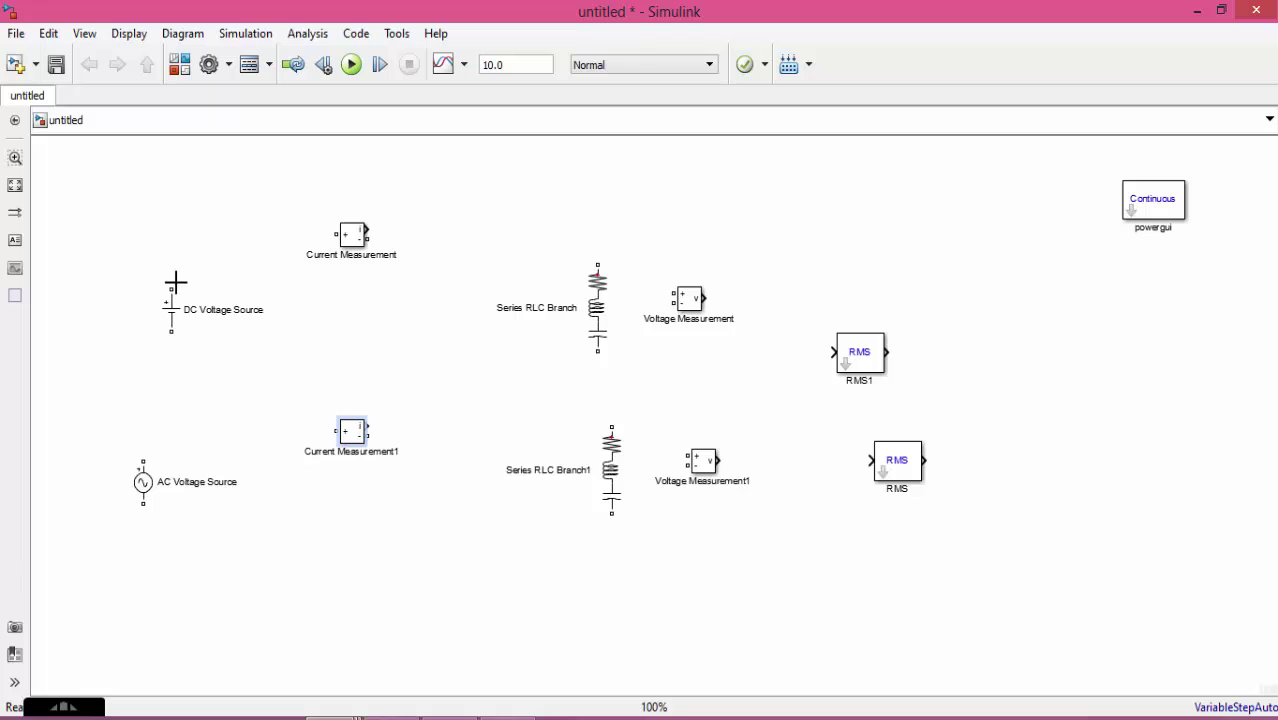
- Wire the DC and AC sources each in a closed loop through their current measurement and series branch, straightening the AC loop's upper wire
{"action": "mouse_move", "coordinate": [172, 289]}
{"action": "left_mouse_down"}
{"action": "mouse_move", "coordinate": [345, 231]}
{"action": "mouse_move", "coordinate": [585, 251]}
{"action": "mouse_move", "coordinate": [597, 266]}
{"action": "left_mouse_up"}
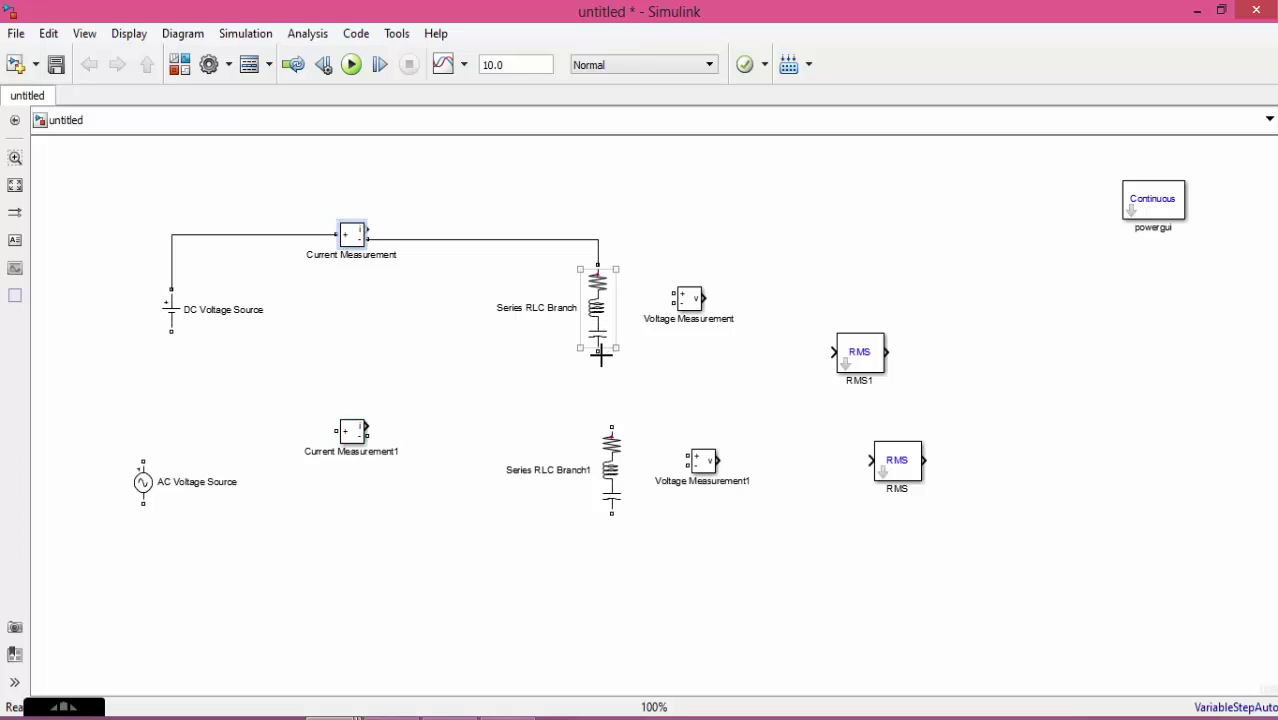
{"action": "left_click_drag", "start_coordinate": [600, 352], "coordinate": [172, 329]}
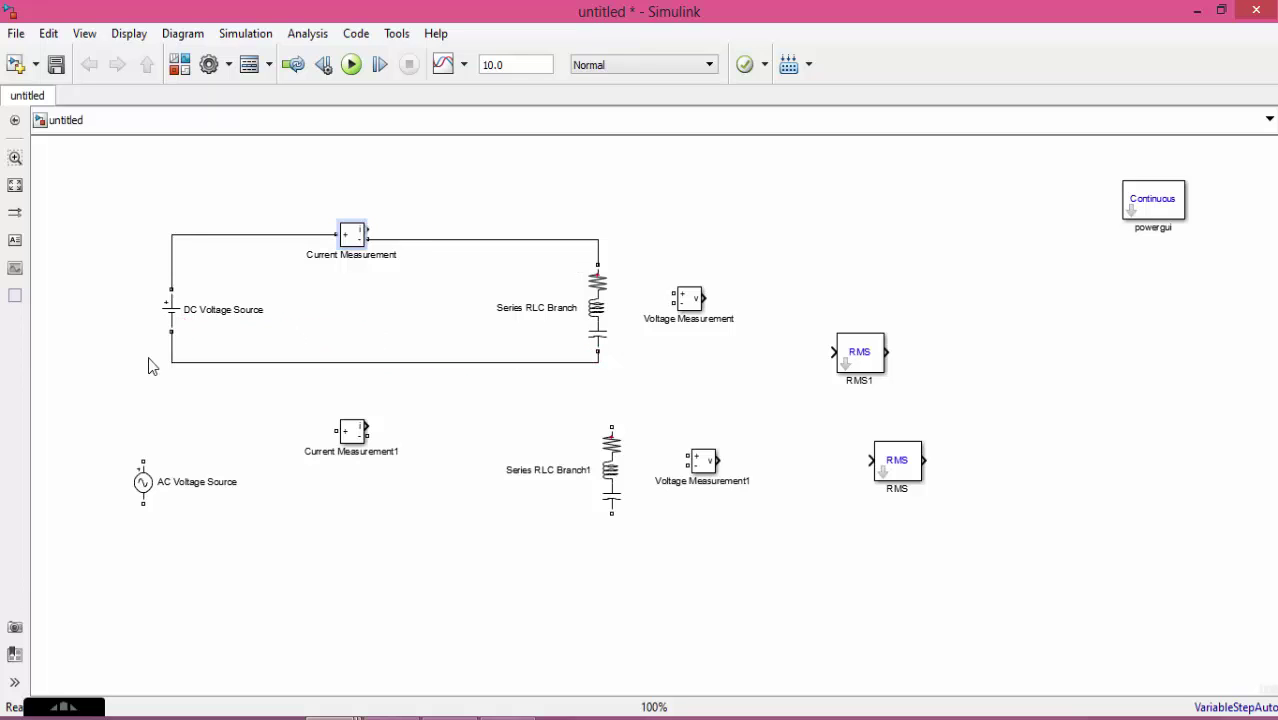
{"action": "mouse_move", "coordinate": [143, 460]}
{"action": "left_mouse_down"}
{"action": "mouse_move", "coordinate": [308, 402]}
{"action": "mouse_move", "coordinate": [348, 431]}
{"action": "mouse_move", "coordinate": [602, 408]}
{"action": "mouse_move", "coordinate": [611, 428]}
{"action": "left_mouse_up"}
{"action": "left_click", "coordinate": [597, 490]}
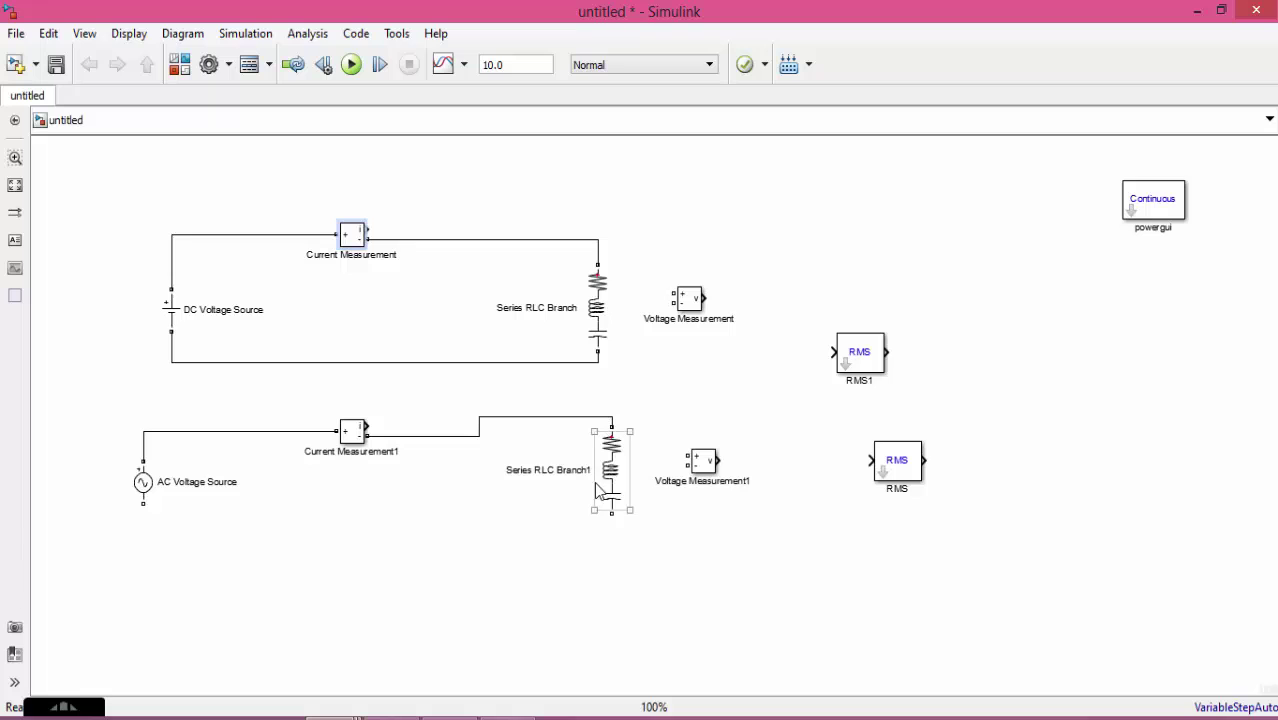
{"action": "left_click_drag", "start_coordinate": [613, 514], "coordinate": [133, 500]}
{"action": "left_click", "coordinate": [616, 457]}
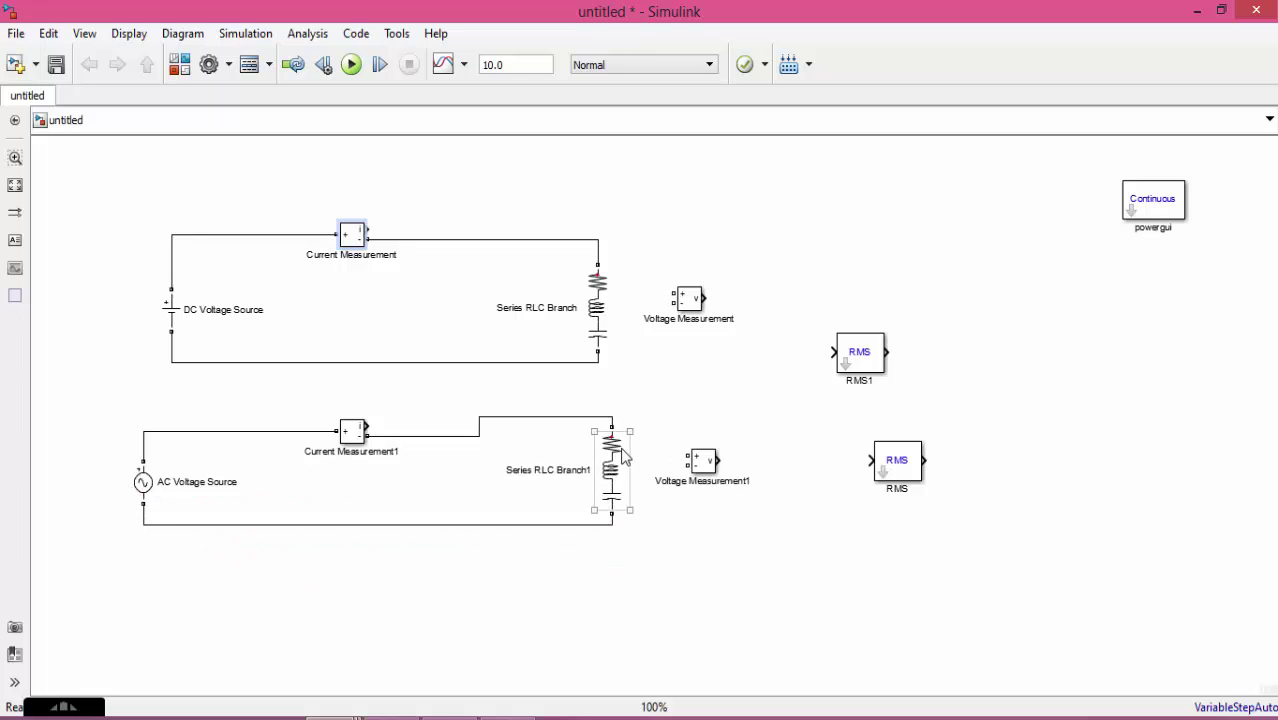
{"action": "left_click_drag", "start_coordinate": [620, 472], "coordinate": [621, 485]}
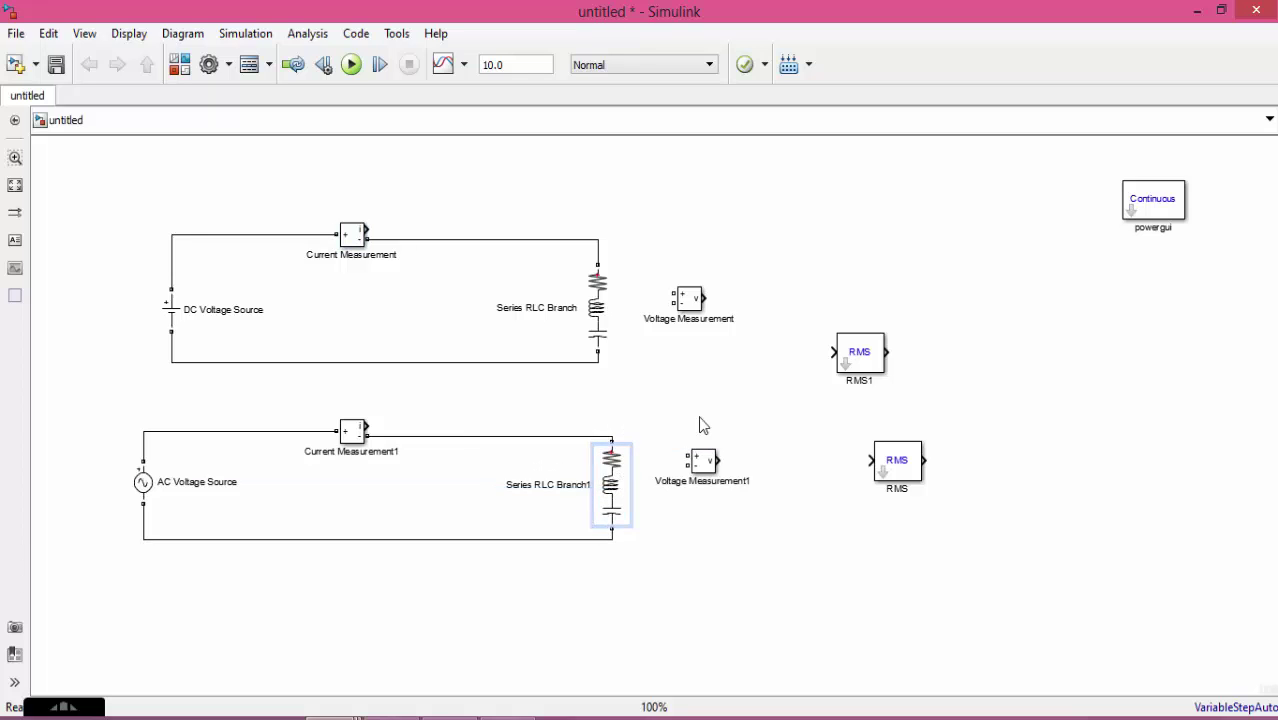
- Connect Voltage Measurement across Series RLC Branch and Voltage Measurement1 across Series RLC Branch1
{"action": "left_click_drag", "start_coordinate": [673, 293], "coordinate": [598, 263]}
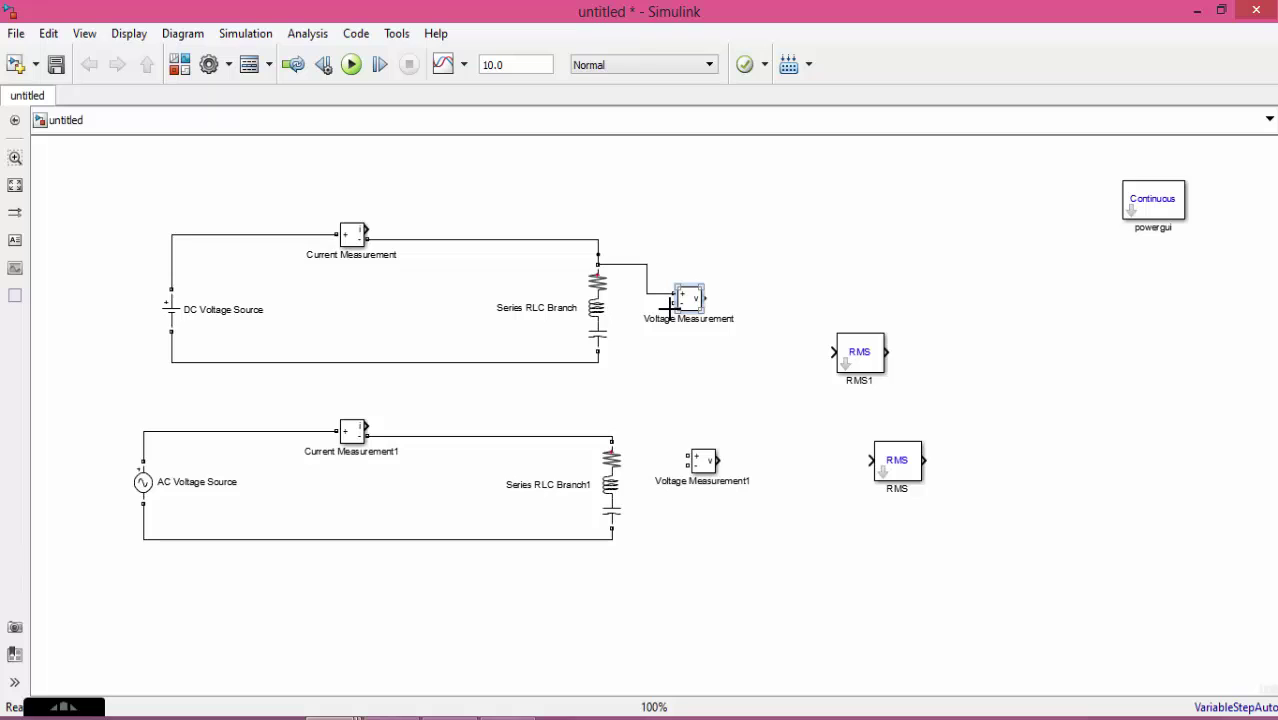
{"action": "left_click_drag", "start_coordinate": [670, 308], "coordinate": [596, 362]}
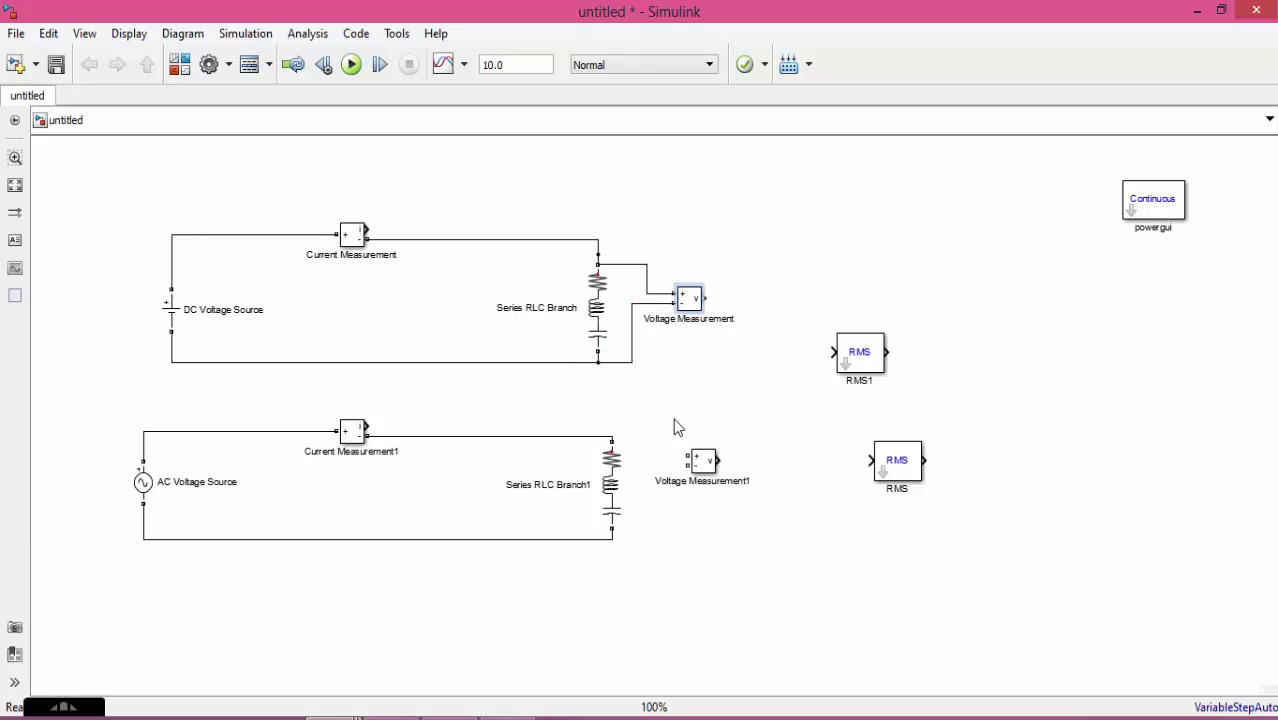
{"action": "left_click_drag", "start_coordinate": [688, 455], "coordinate": [612, 438]}
{"action": "left_click_drag", "start_coordinate": [683, 461], "coordinate": [609, 537]}
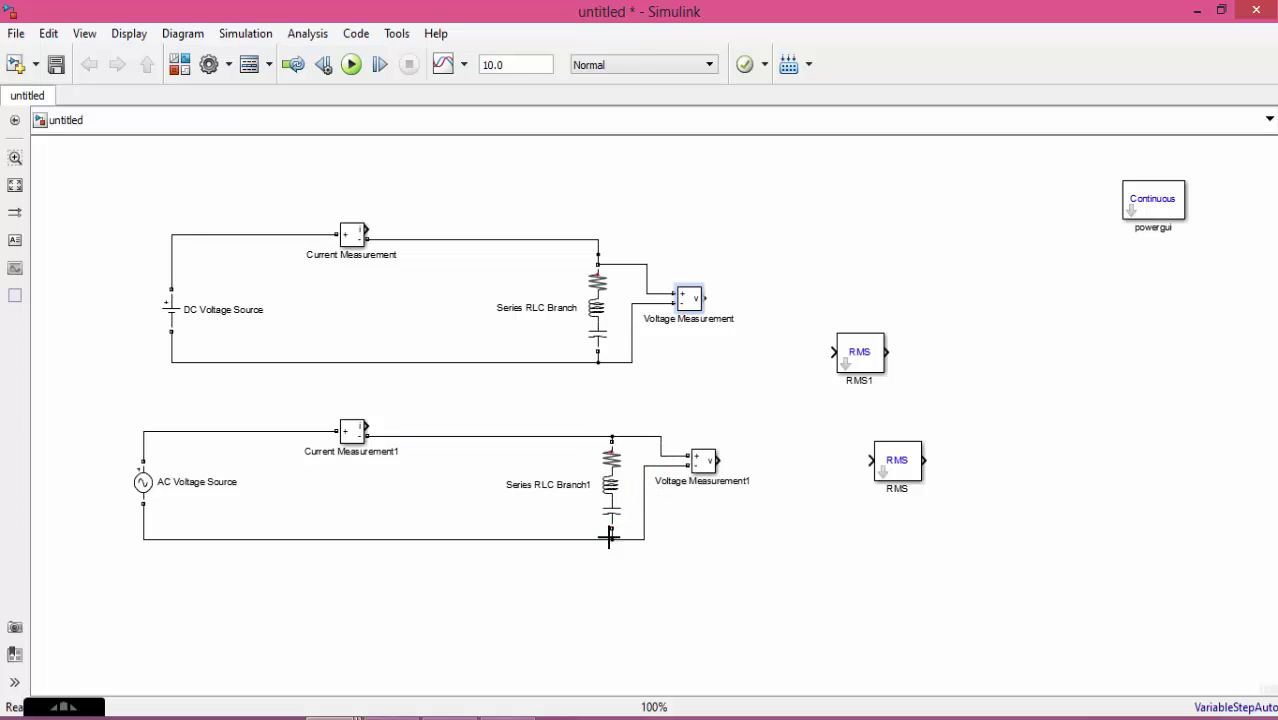
- Stack RMS1 above RMS beyond Voltage Measurement1 and nudge Current Measurement1 slightly upward
{"action": "left_click_drag", "start_coordinate": [855, 358], "coordinate": [839, 554]}
{"action": "left_click", "coordinate": [890, 475]}
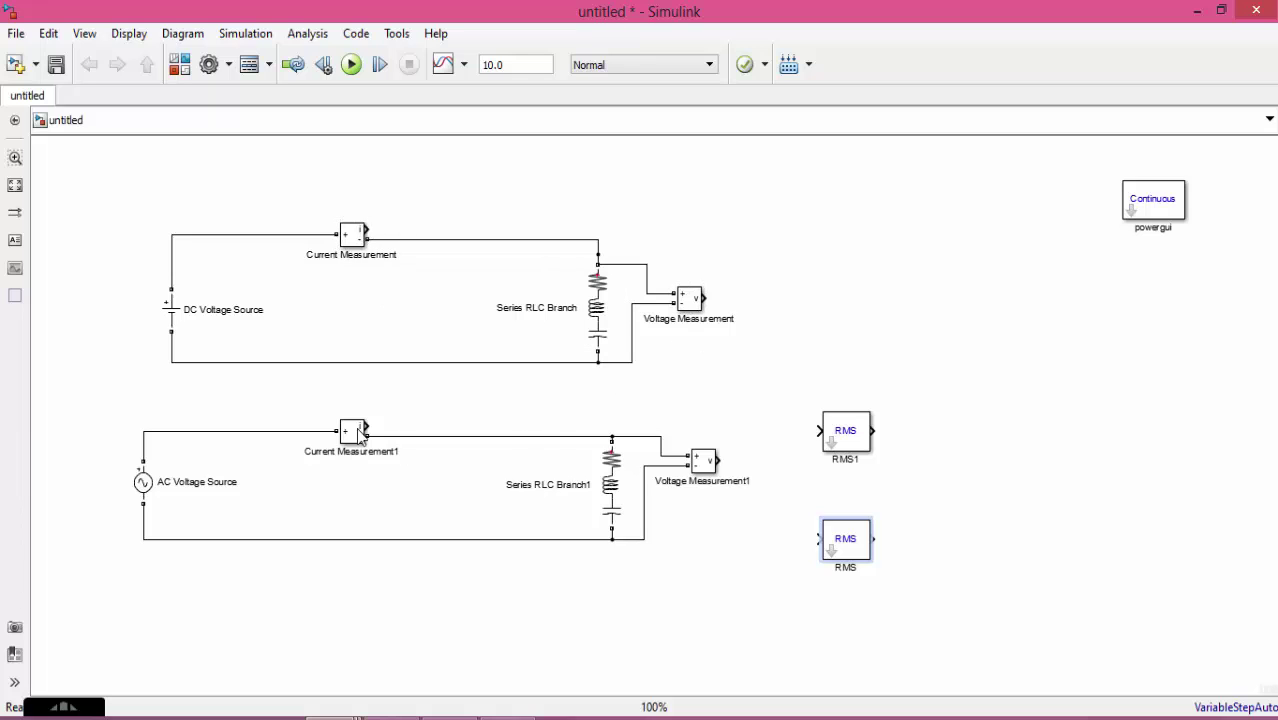
{"action": "left_click_drag", "start_coordinate": [358, 432], "coordinate": [366, 427]}
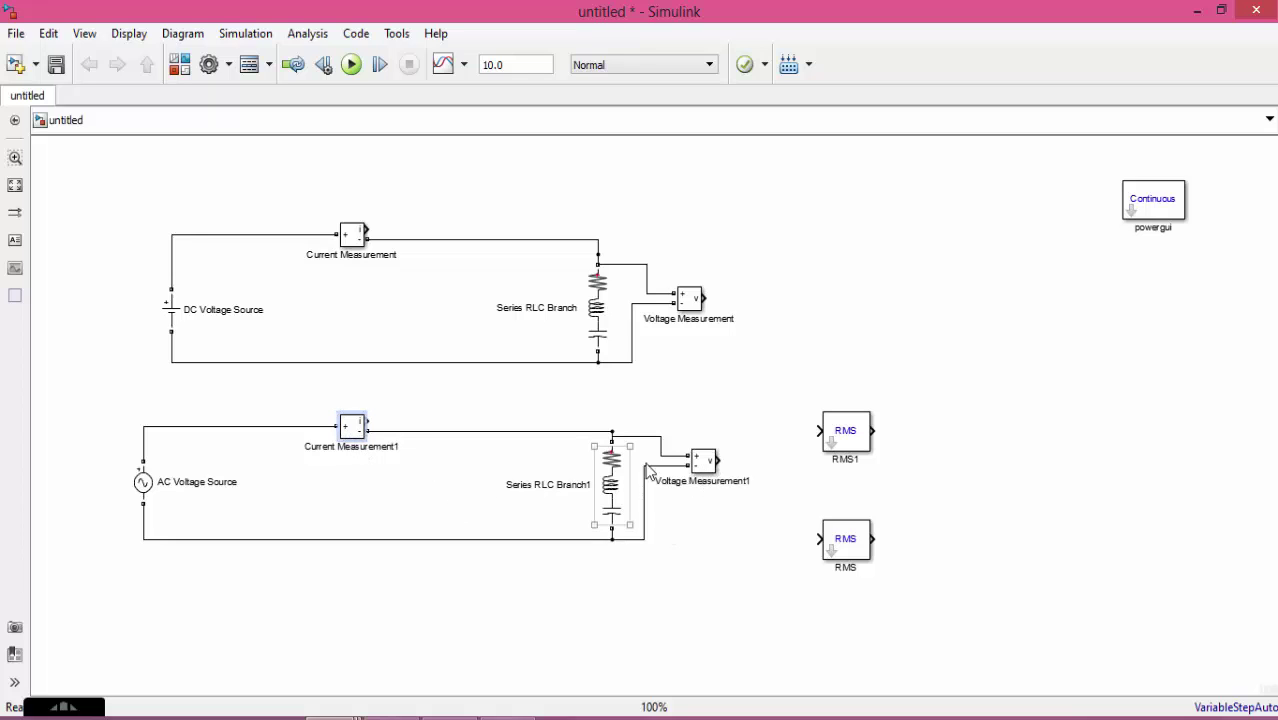
- Set the branch type of Series RLC Branch in the DC circuit to R
{"action": "left_click", "coordinate": [600, 316]}
{"action": "left_click", "coordinate": [600, 316]}
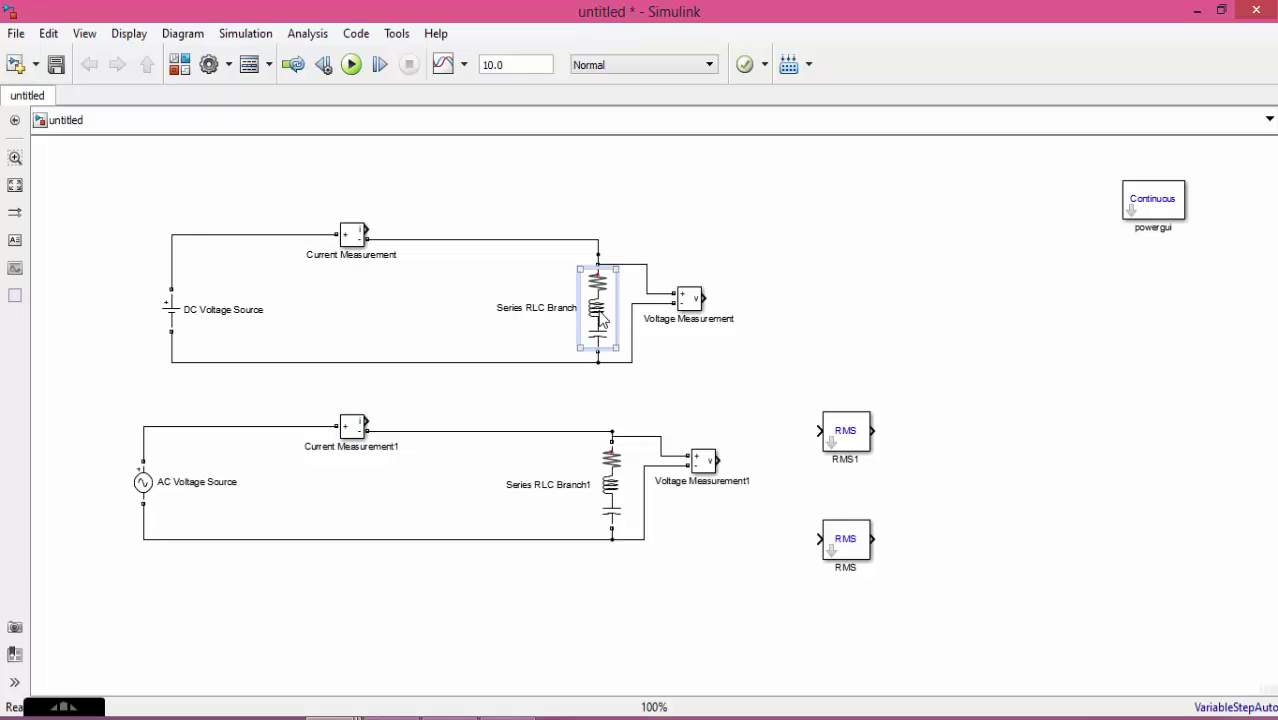
{"action": "double_click", "coordinate": [600, 316]}
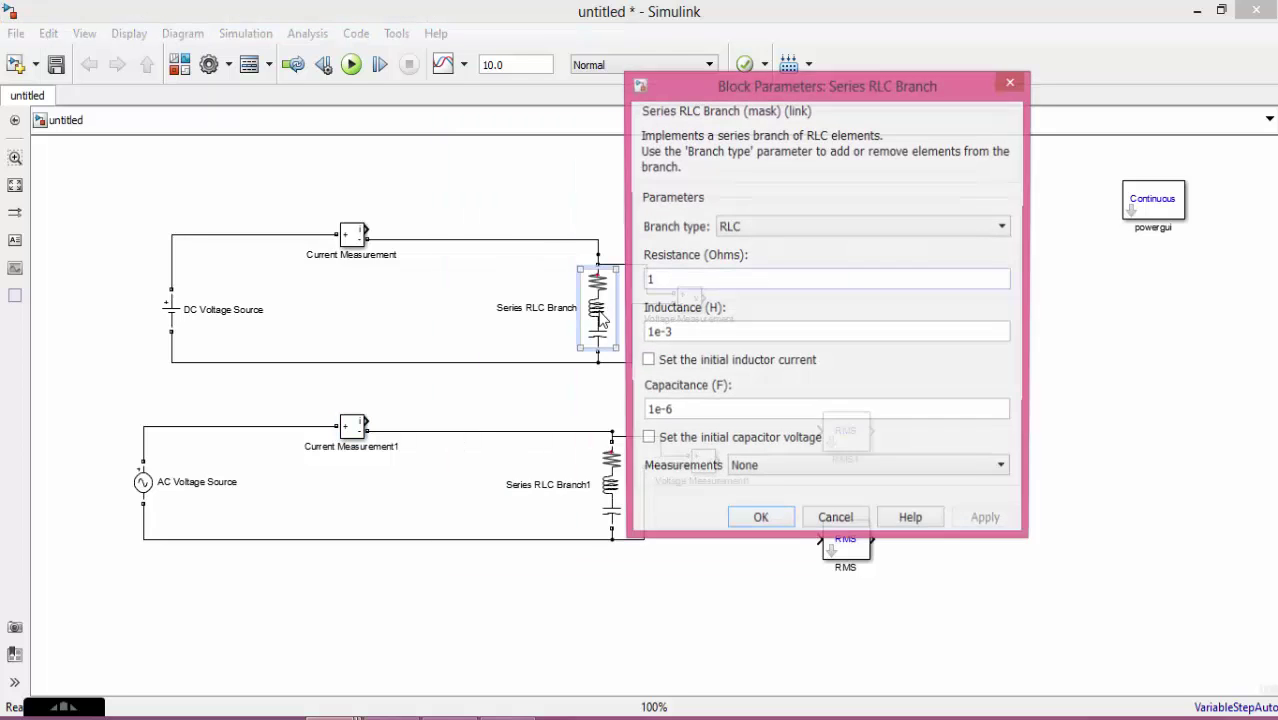
{"action": "left_click", "coordinate": [745, 232]}
{"action": "left_click", "coordinate": [723, 261]}
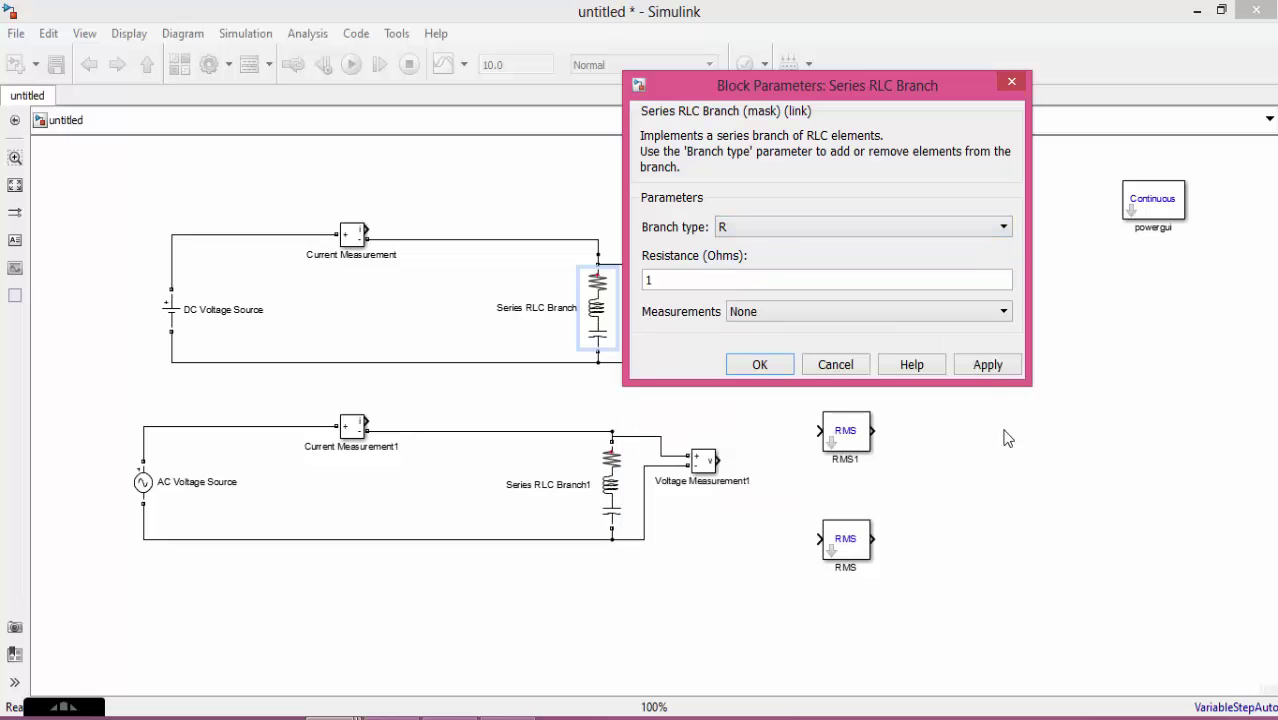
{"action": "left_click", "coordinate": [985, 366]}
{"action": "left_click", "coordinate": [757, 365]}
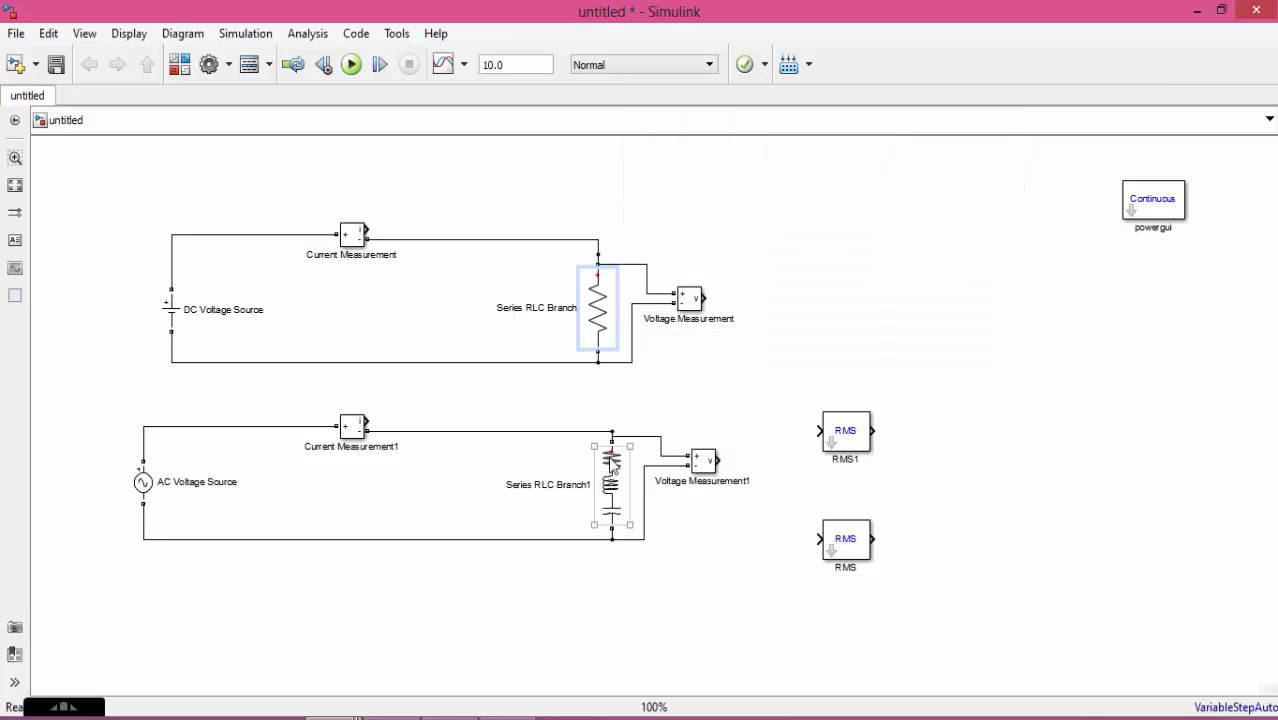
- Set the branch type of Series RLC Branch1 in the AC circuit to R
{"action": "double_click", "coordinate": [612, 464]}
{"action": "left_click", "coordinate": [757, 399]}
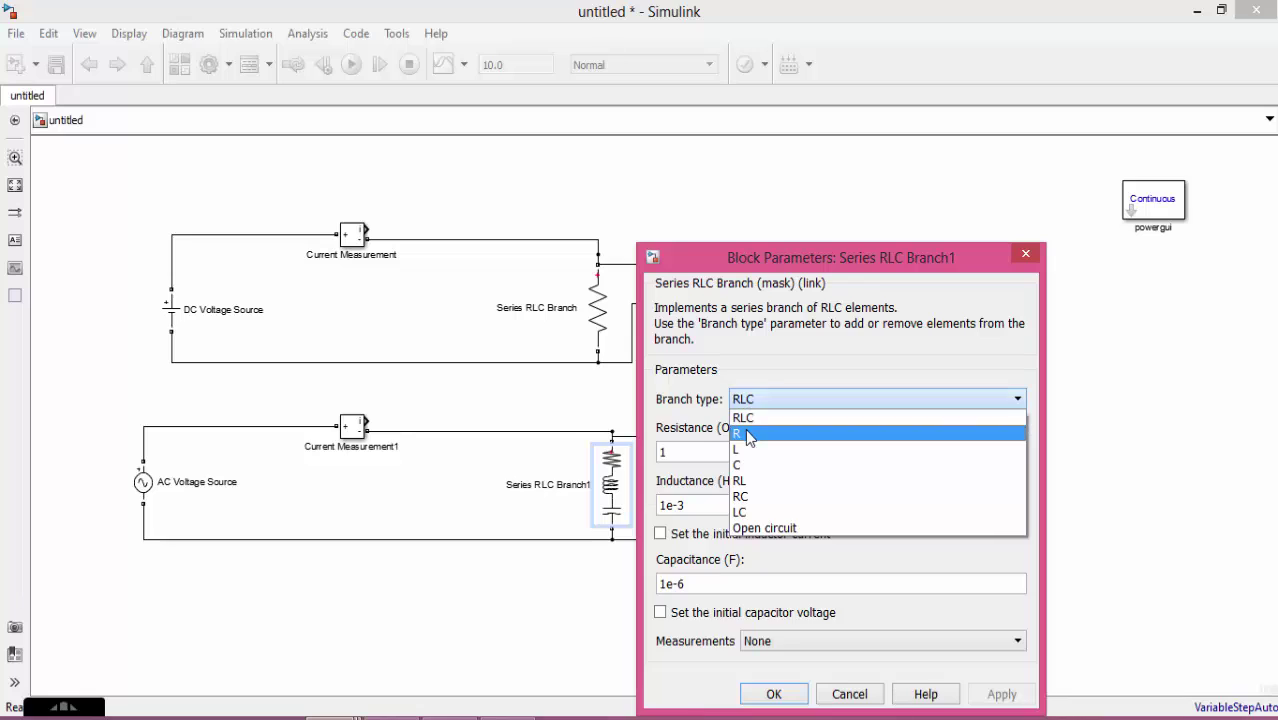
{"action": "left_click", "coordinate": [748, 434]}
{"action": "left_click", "coordinate": [990, 540]}
{"action": "left_click", "coordinate": [771, 534]}
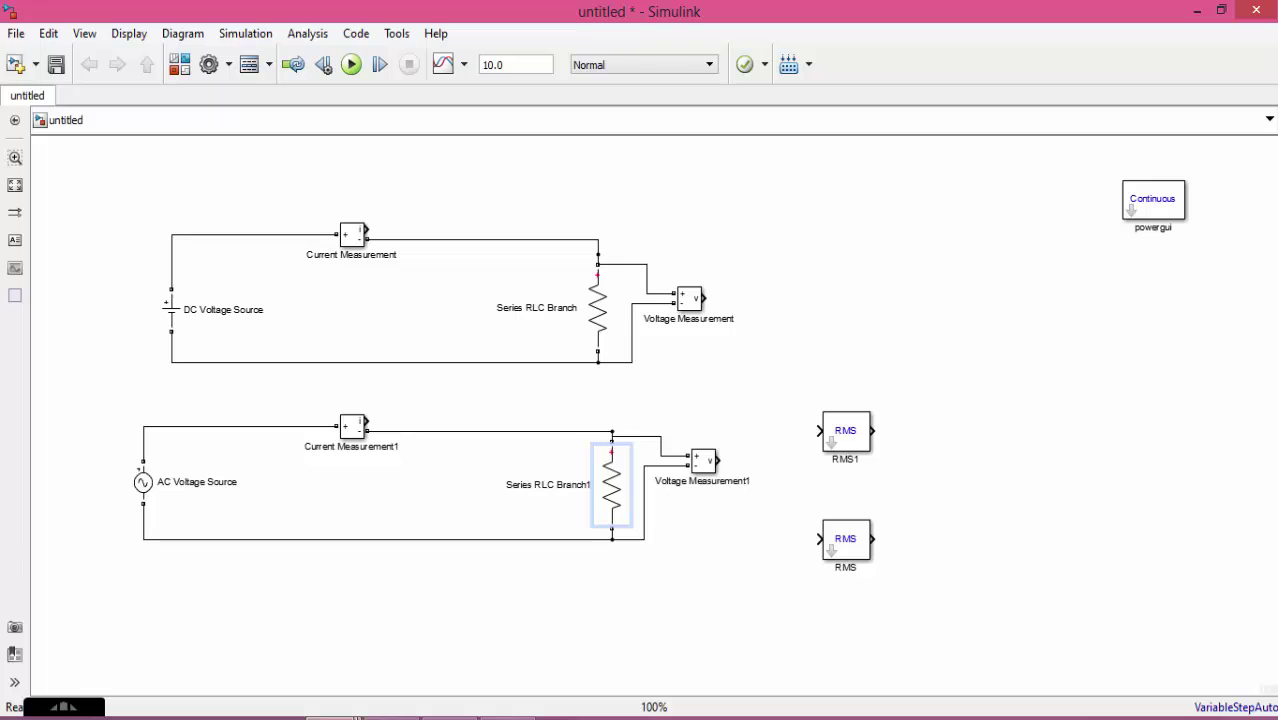
- Switch to the Simulink Library Browser and search for DISPLAY
{"action": "mouse_move", "coordinate": [370, 706]}
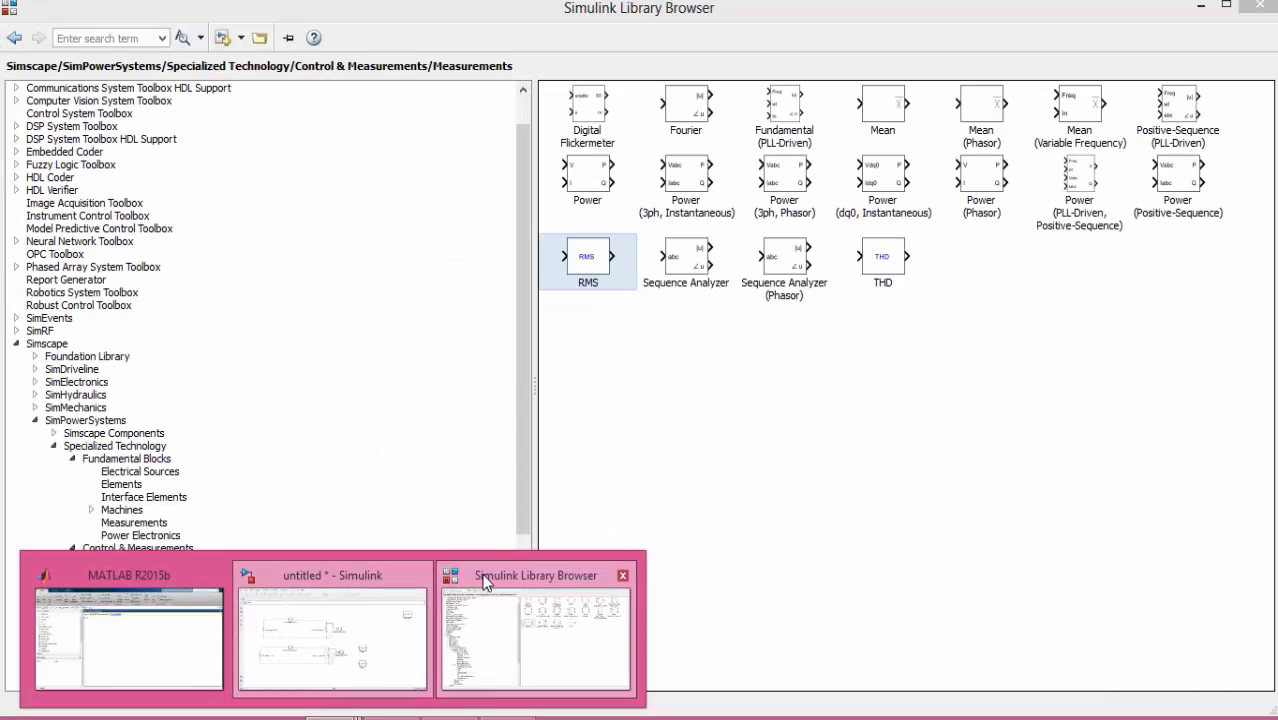
{"action": "left_click", "coordinate": [485, 582]}
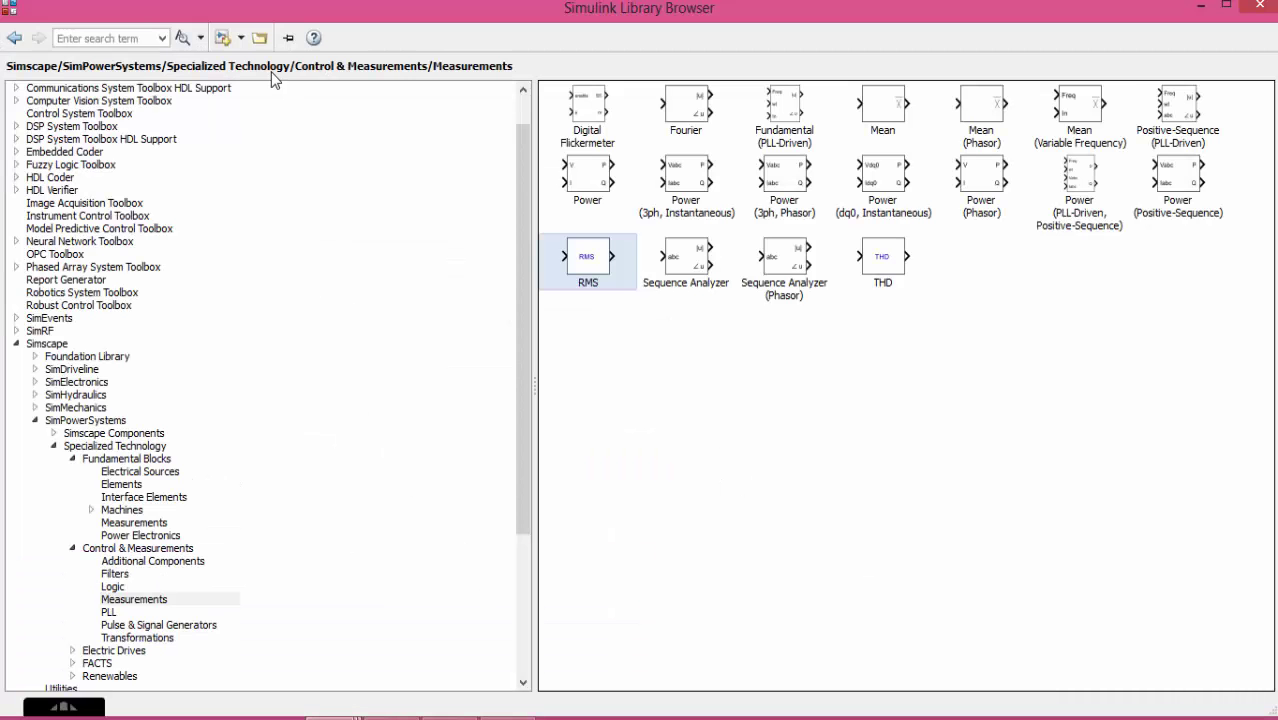
{"action": "left_click", "coordinate": [105, 38]}
{"action": "type", "text": "d"}
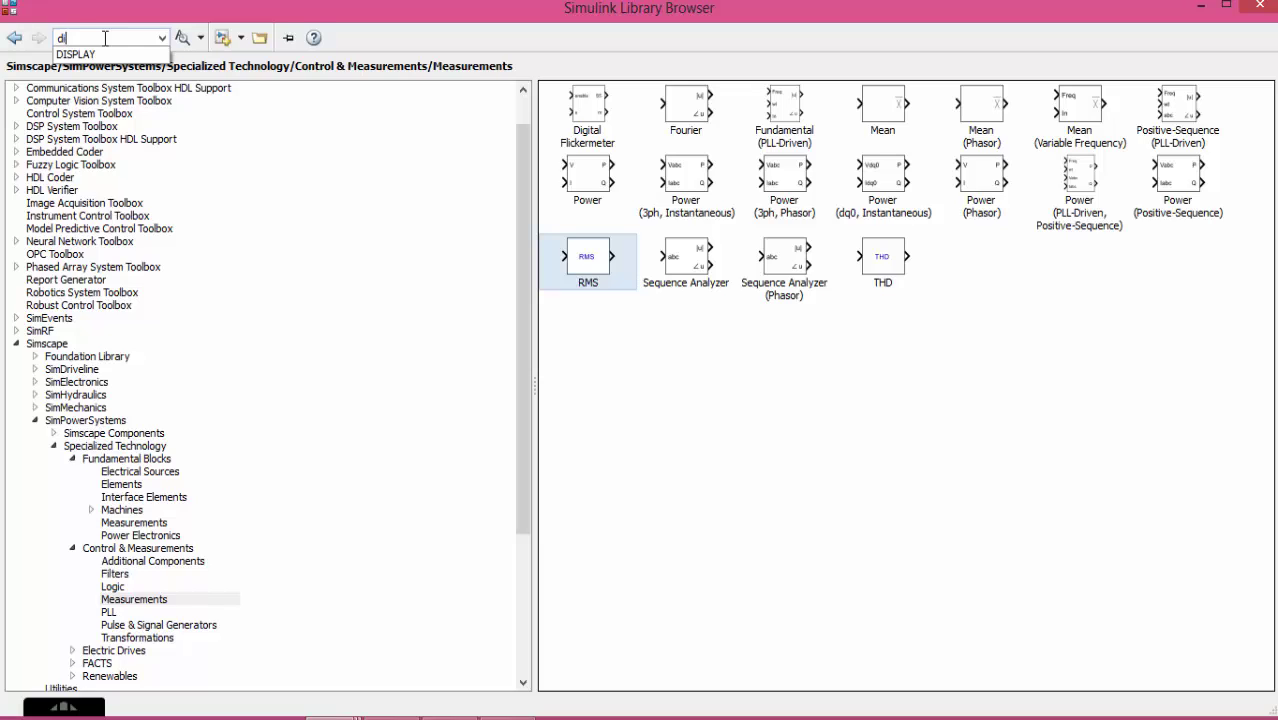
{"action": "type", "text": "i"}
{"action": "left_click", "coordinate": [118, 54]}
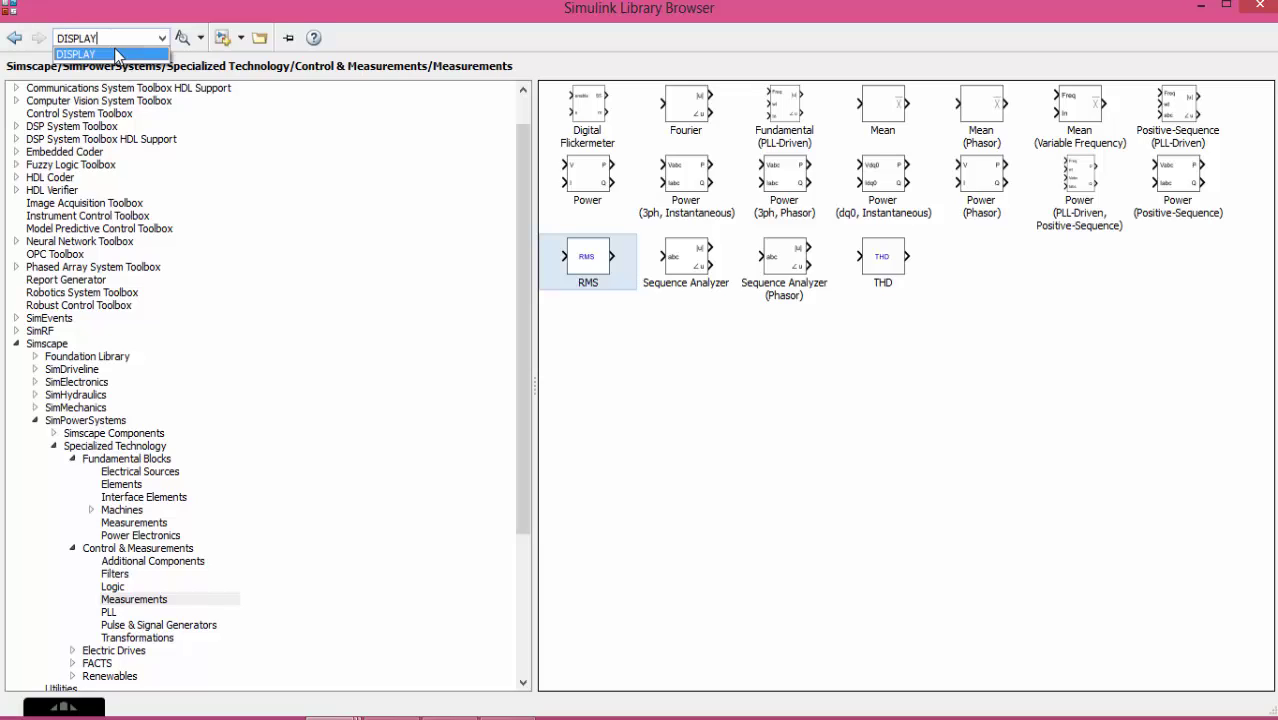
{"action": "left_click", "coordinate": [183, 38]}
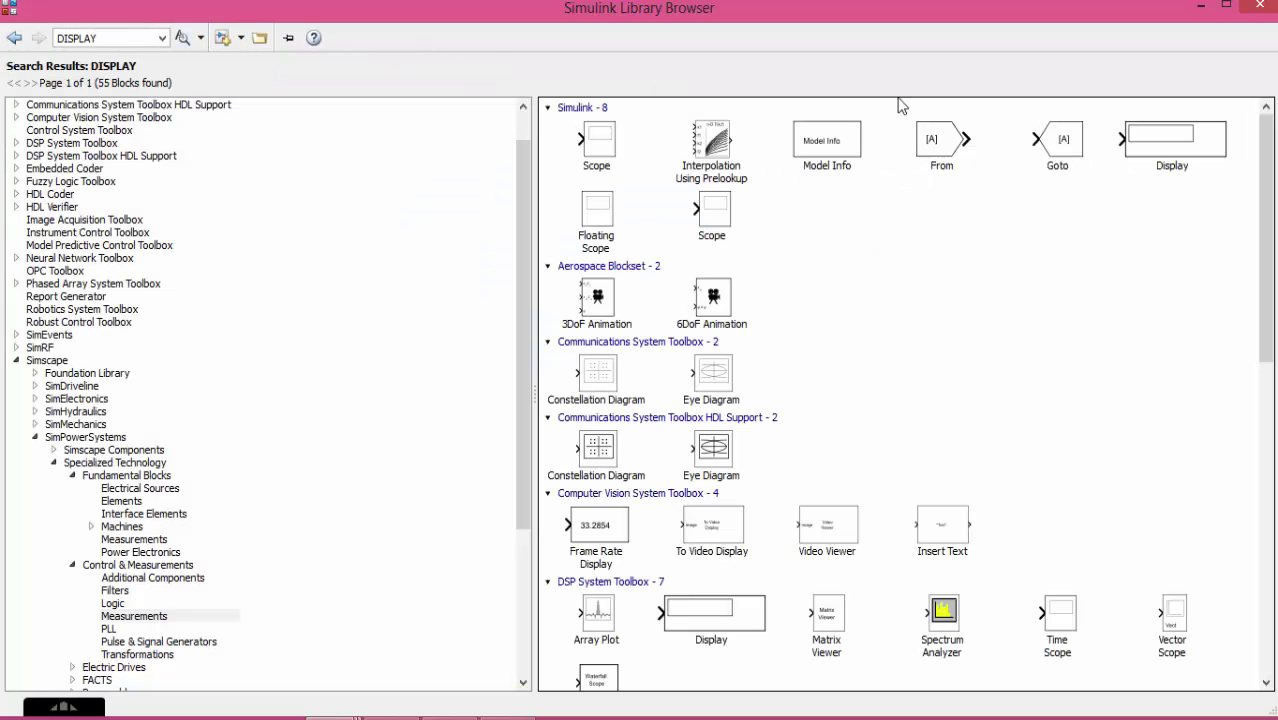
- Add the Simulink Scope and Display blocks from the search results to the untitled model
{"action": "left_click", "coordinate": [613, 140]}
{"action": "right_click", "coordinate": [613, 140]}
{"action": "key", "text": "Escape"}
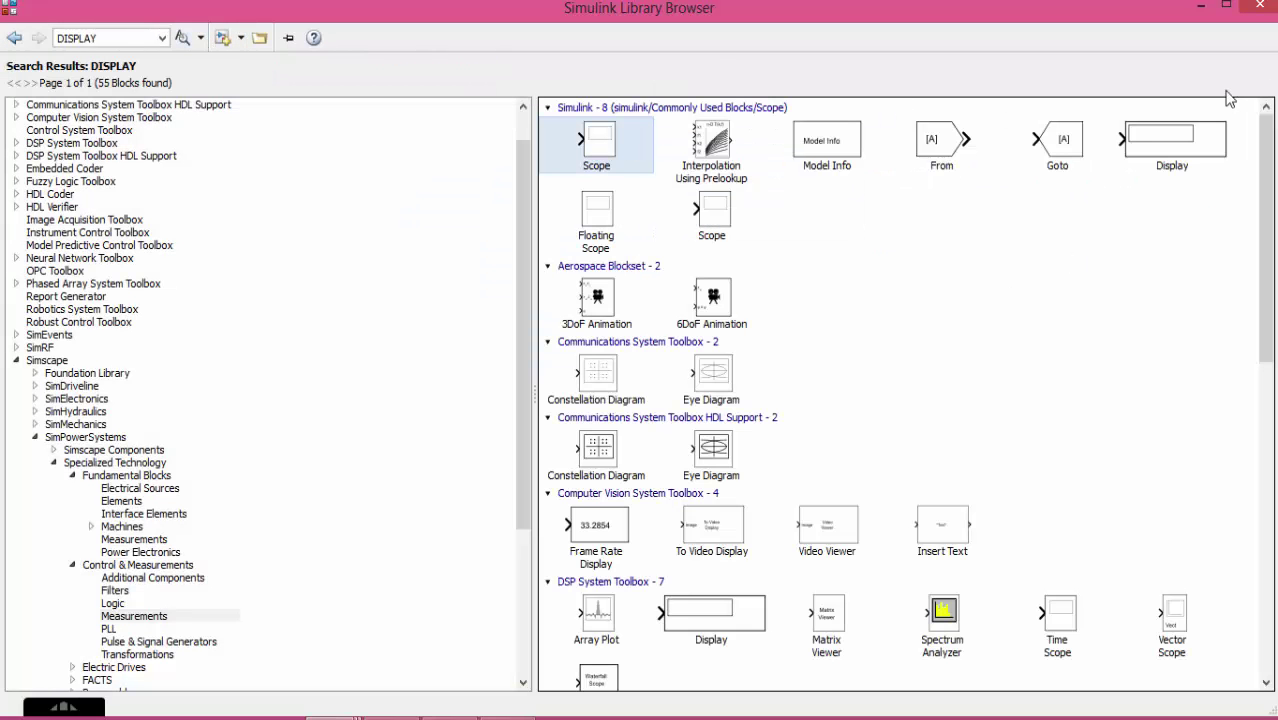
{"action": "right_click", "coordinate": [1150, 135]}
{"action": "left_click", "coordinate": [1135, 137]}
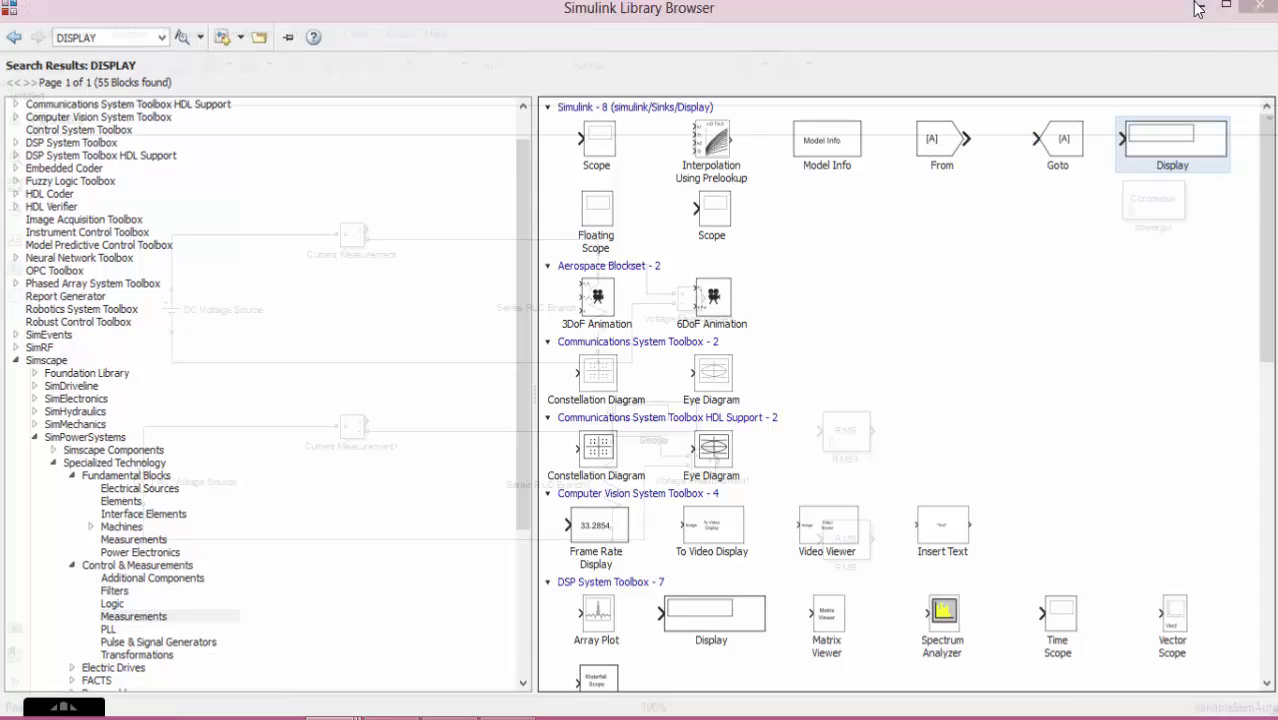
- Place the Scope below powergui and arrange four Display blocks, two above the DC circuit and two below the RMS blocks
{"action": "left_click_drag", "start_coordinate": [658, 414], "coordinate": [849, 197]}
{"action": "left_click_drag", "start_coordinate": [654, 415], "coordinate": [1150, 400]}
{"action": "left_click_drag", "start_coordinate": [832, 199], "coordinate": [924, 642]}
{"action": "left_click_drag", "start_coordinate": [822, 168], "coordinate": [1087, 650]}
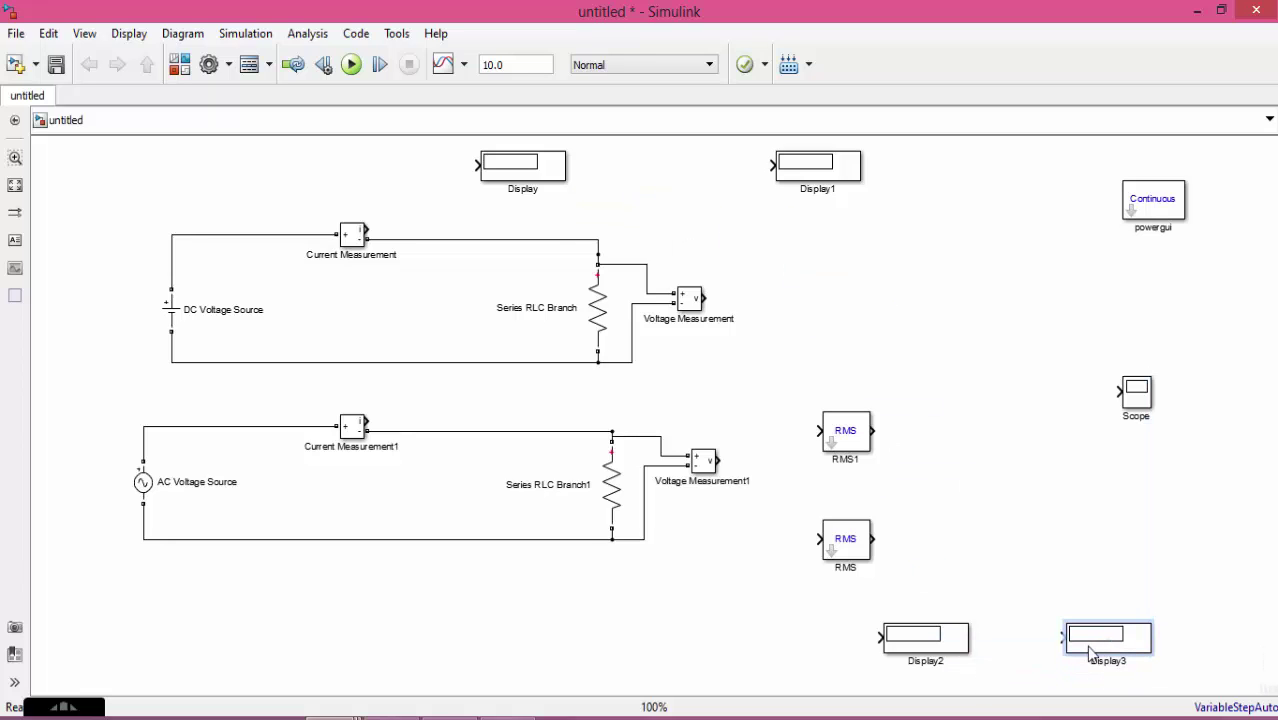
{"action": "left_click_drag", "start_coordinate": [935, 642], "coordinate": [975, 642]}
- Wire the Current Measurement output to Display and the Voltage Measurement output to Display1
{"action": "left_click_drag", "start_coordinate": [368, 229], "coordinate": [498, 176]}
{"action": "left_click", "coordinate": [779, 168]}
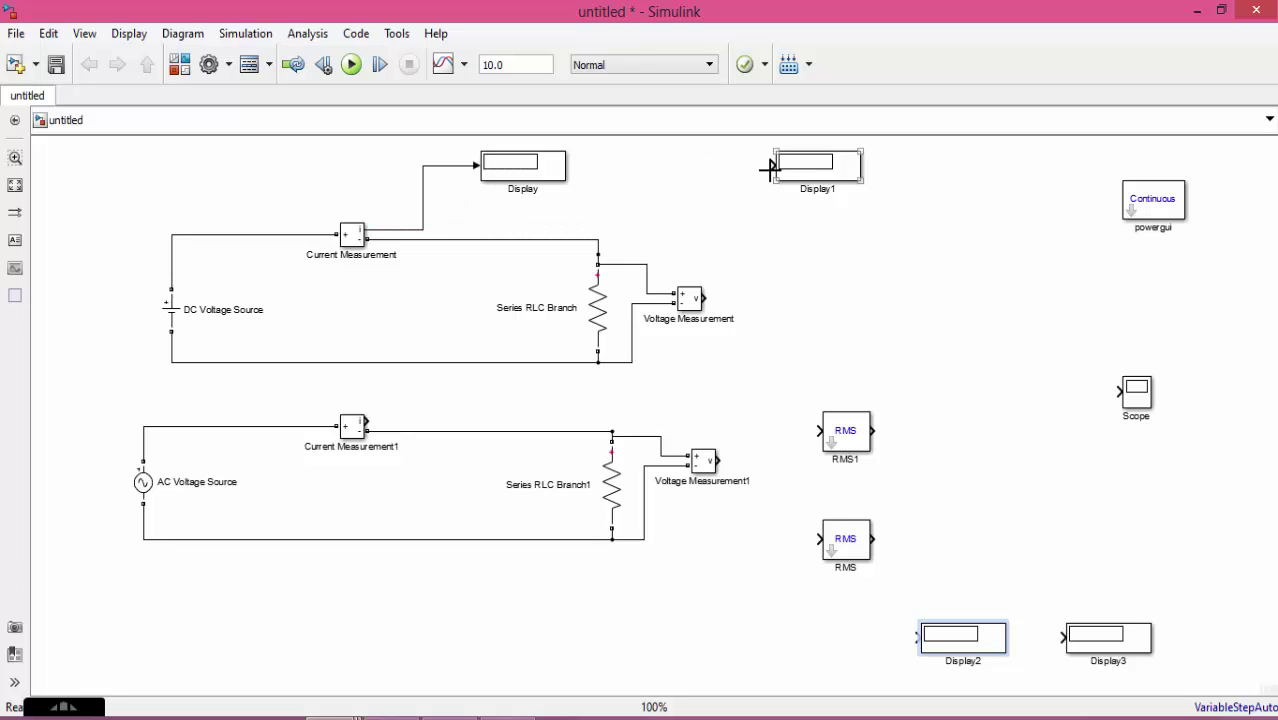
{"action": "left_click_drag", "start_coordinate": [770, 168], "coordinate": [706, 298]}
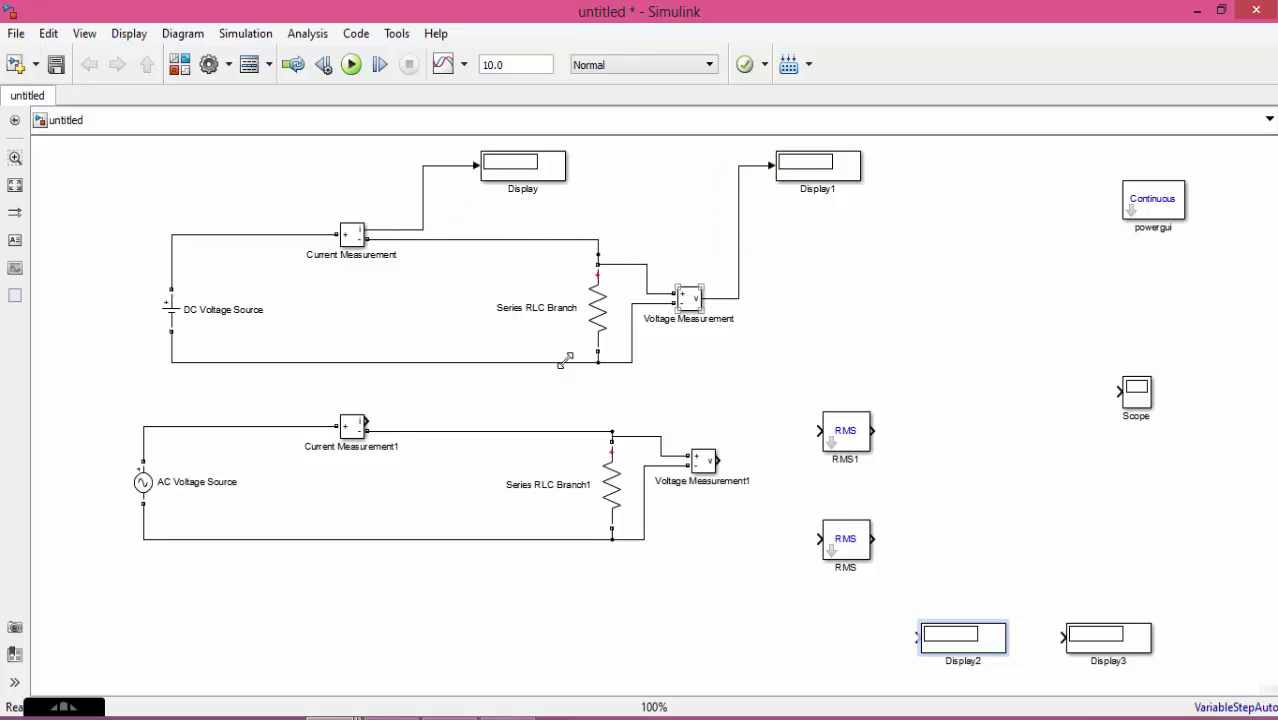
- Wire Current Measurement1 through RMS1 to Display2 and Voltage Measurement1 through RMS to Display3
{"action": "left_click_drag", "start_coordinate": [368, 421], "coordinate": [822, 420]}
{"action": "left_click_drag", "start_coordinate": [718, 460], "coordinate": [820, 540]}
{"action": "left_click_drag", "start_coordinate": [874, 431], "coordinate": [919, 634]}
{"action": "left_click_drag", "start_coordinate": [873, 539], "coordinate": [1062, 599]}
{"action": "left_click", "coordinate": [848, 533]}
{"action": "scroll", "coordinate": [848, 533], "scroll_direction": "up", "scroll_amount": 3}
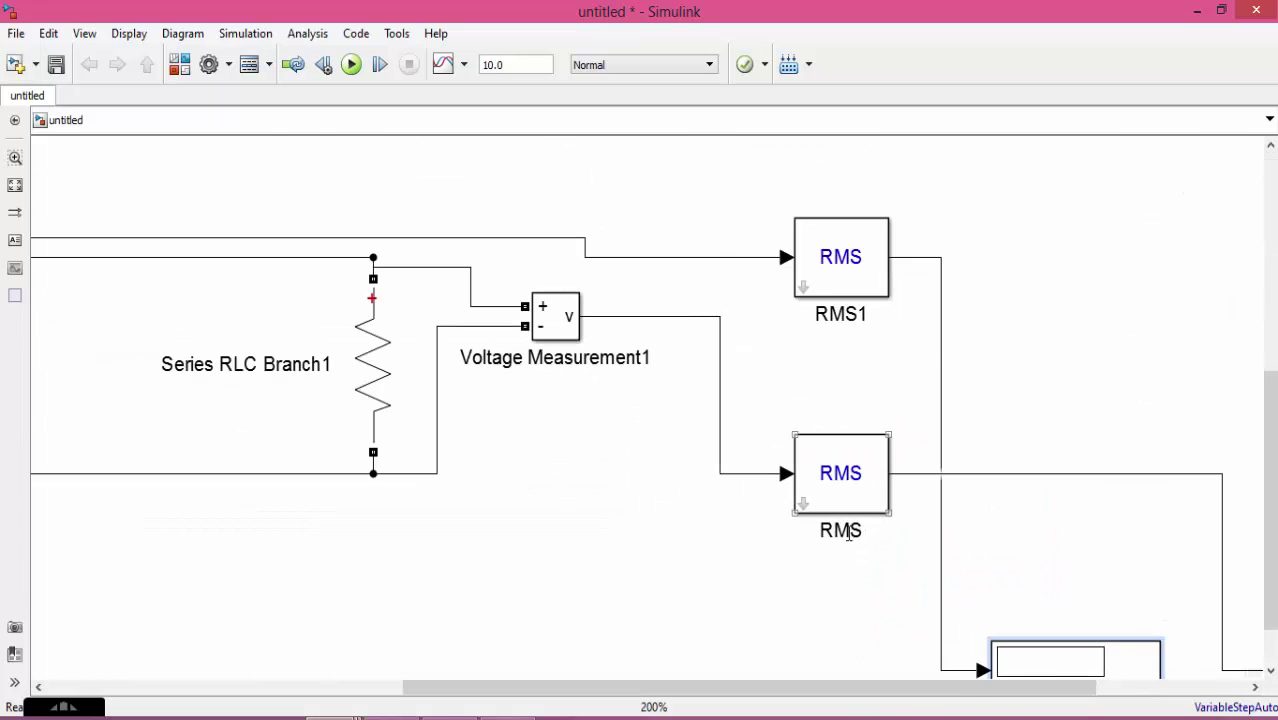
{"action": "scroll", "coordinate": [848, 533], "scroll_direction": "down", "scroll_amount": 5}
{"action": "scroll", "coordinate": [631, 313], "scroll_direction": "up", "scroll_amount": 3}
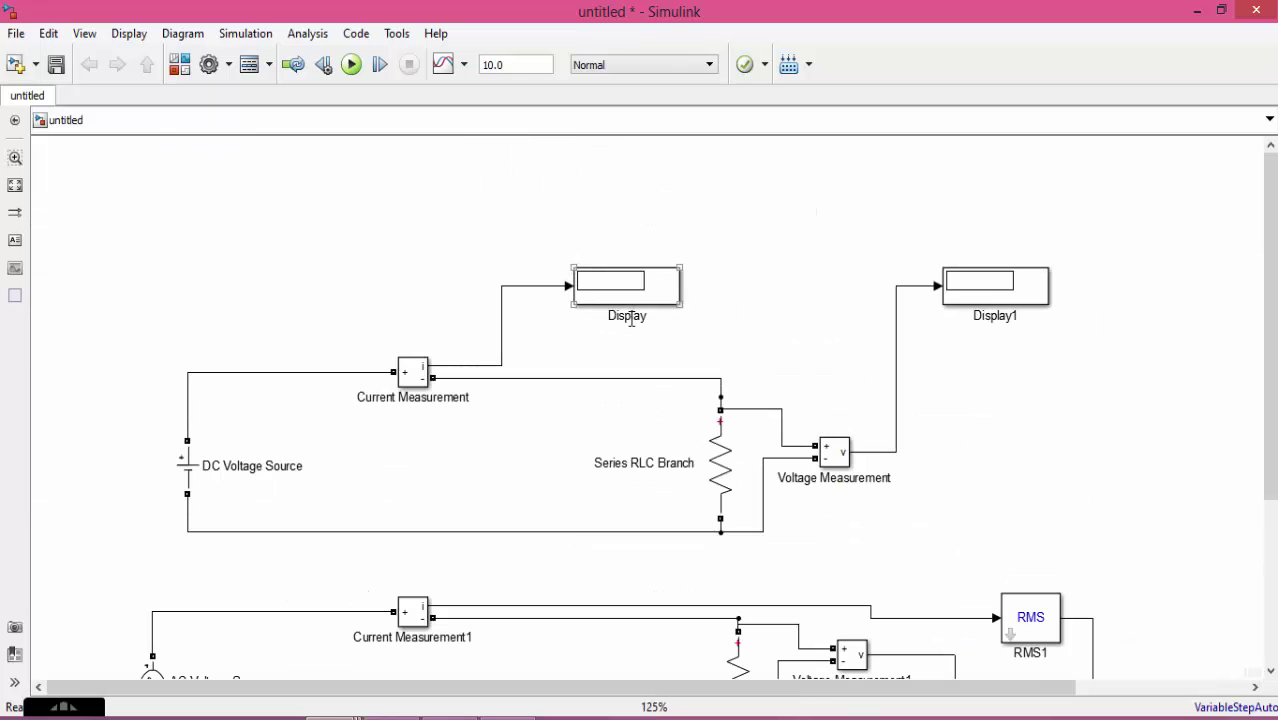
- Rename the display wired to Current Measurement as DC CURRENT
{"action": "left_click", "coordinate": [630, 318]}
{"action": "left_click", "coordinate": [630, 318]}
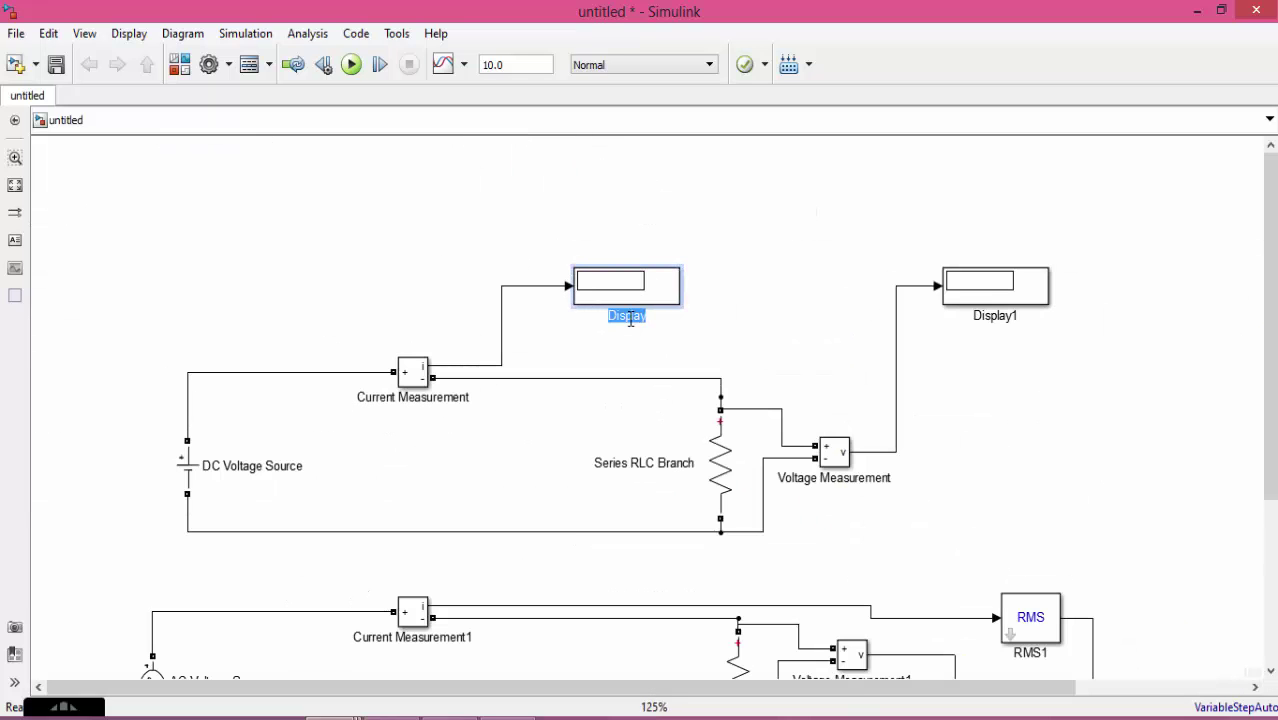
{"action": "key", "text": "BackSpace"}
{"action": "type", "text": "DC CURREE"}
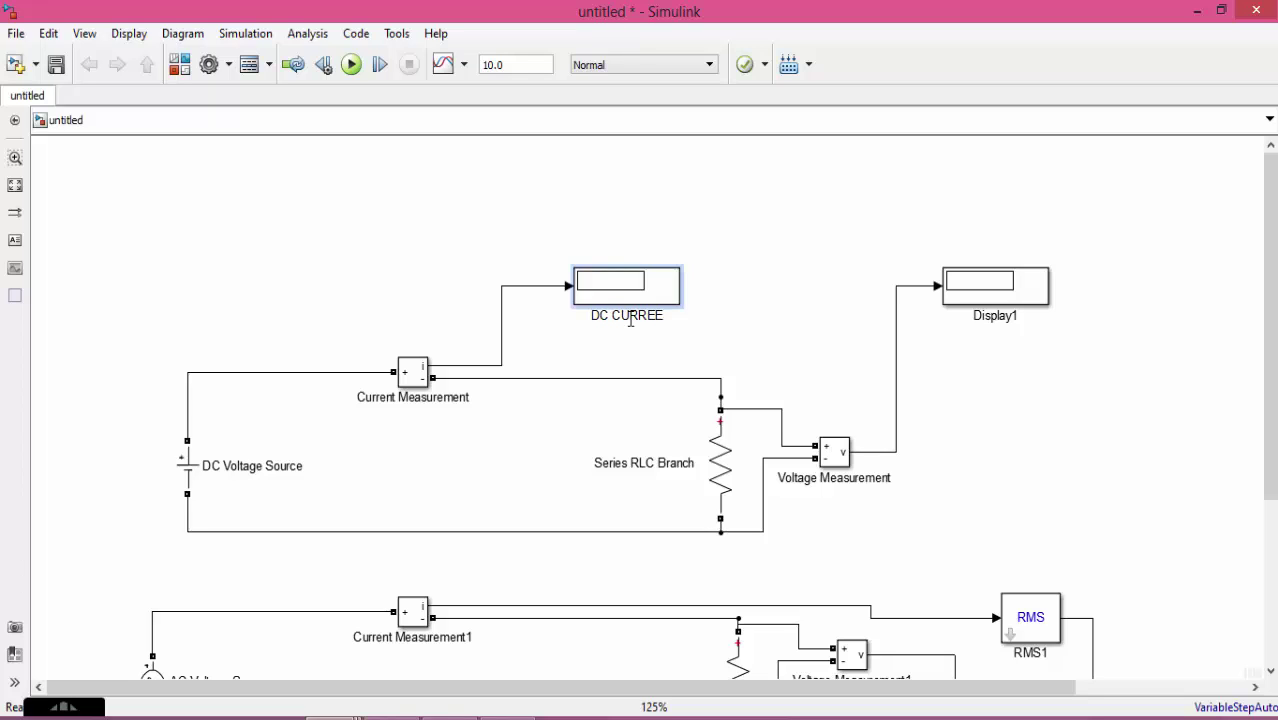
{"action": "type", "text": "NT"}
{"action": "key", "text": "BackSpace"}
{"action": "key", "text": "BackSpace"}
{"action": "key", "text": "BackSpace"}
{"action": "type", "text": "NT"}
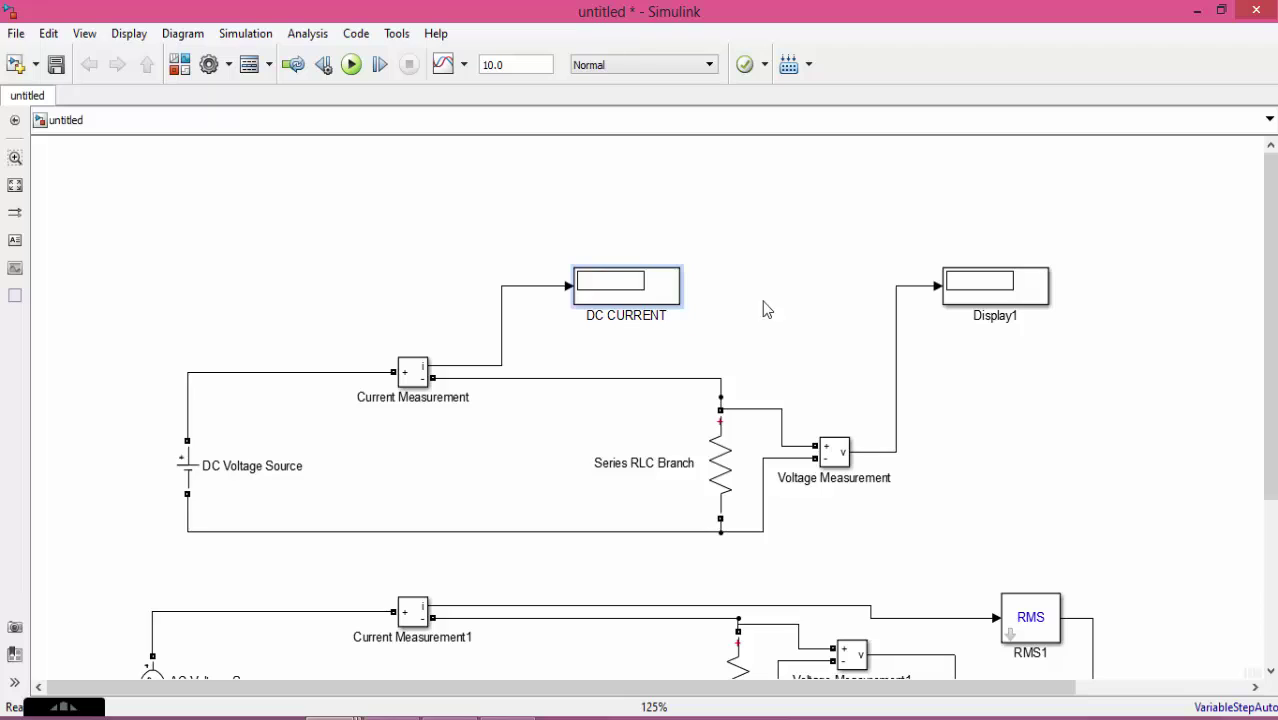
- Rename Display1, fed by Voltage Measurement, as DC VOLTAGE
{"action": "double_click", "coordinate": [999, 316]}
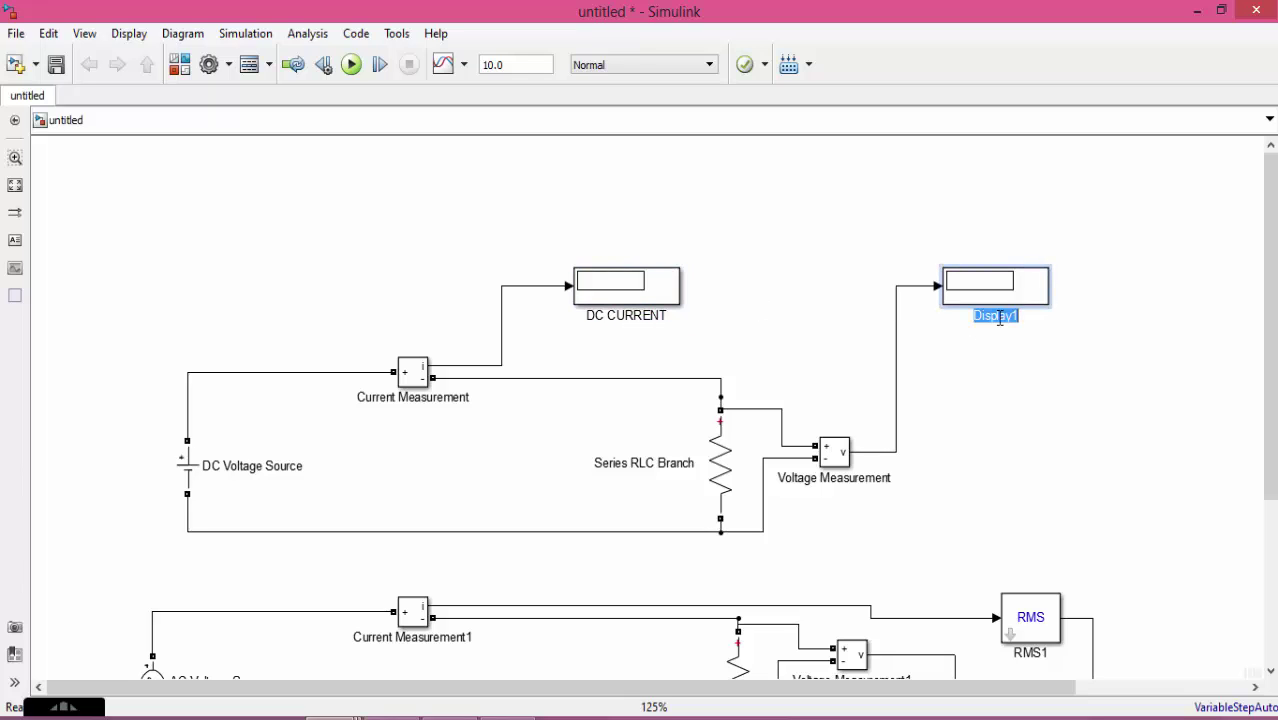
{"action": "type", "text": "DC VOLTAGE"}
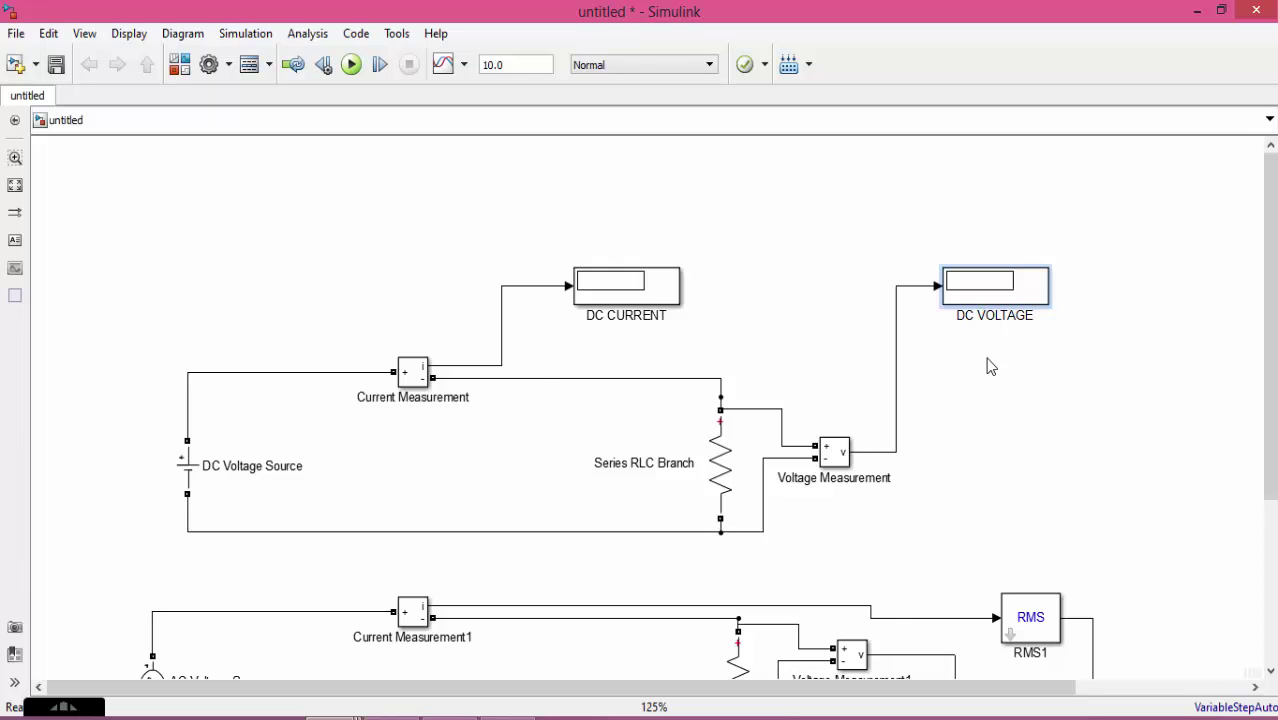
{"action": "scroll", "coordinate": [988, 367], "scroll_direction": "down", "scroll_amount": 1}
{"action": "left_click", "coordinate": [862, 438]}
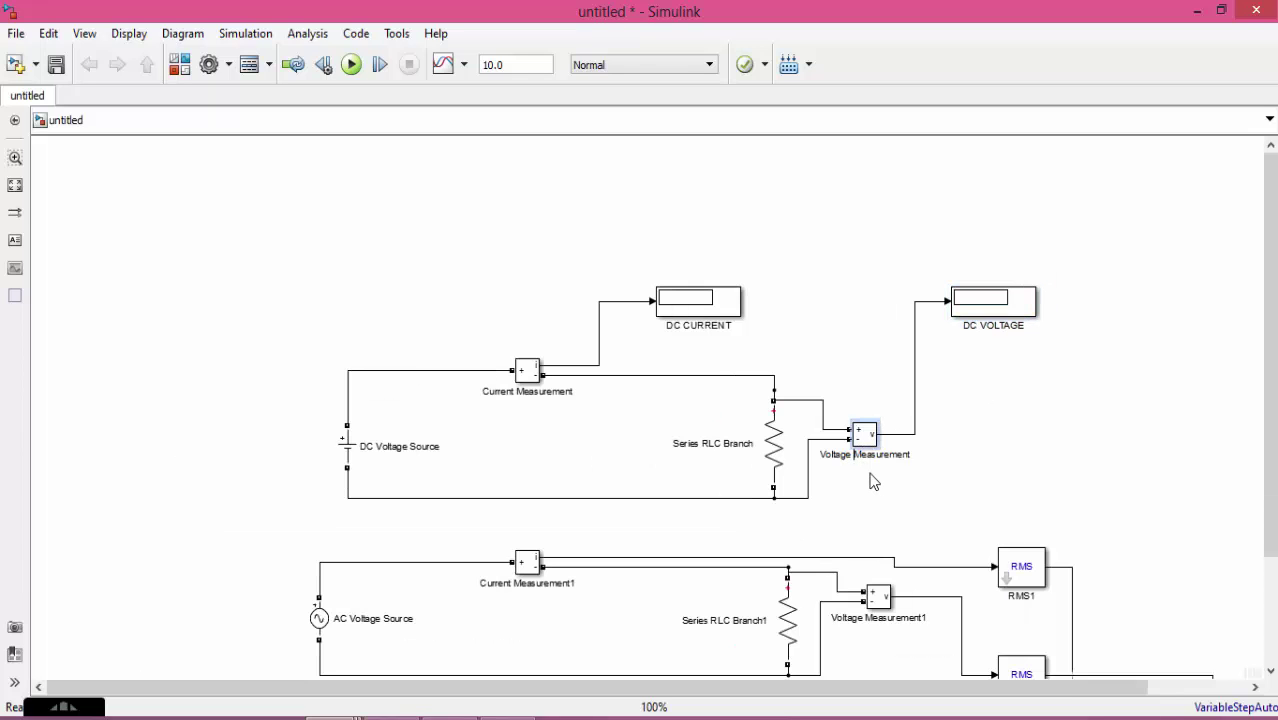
- Rename Display2, fed by the RMS1 block, as AC CURRENT
{"action": "left_click_drag", "start_coordinate": [1270, 254], "coordinate": [1248, 390]}
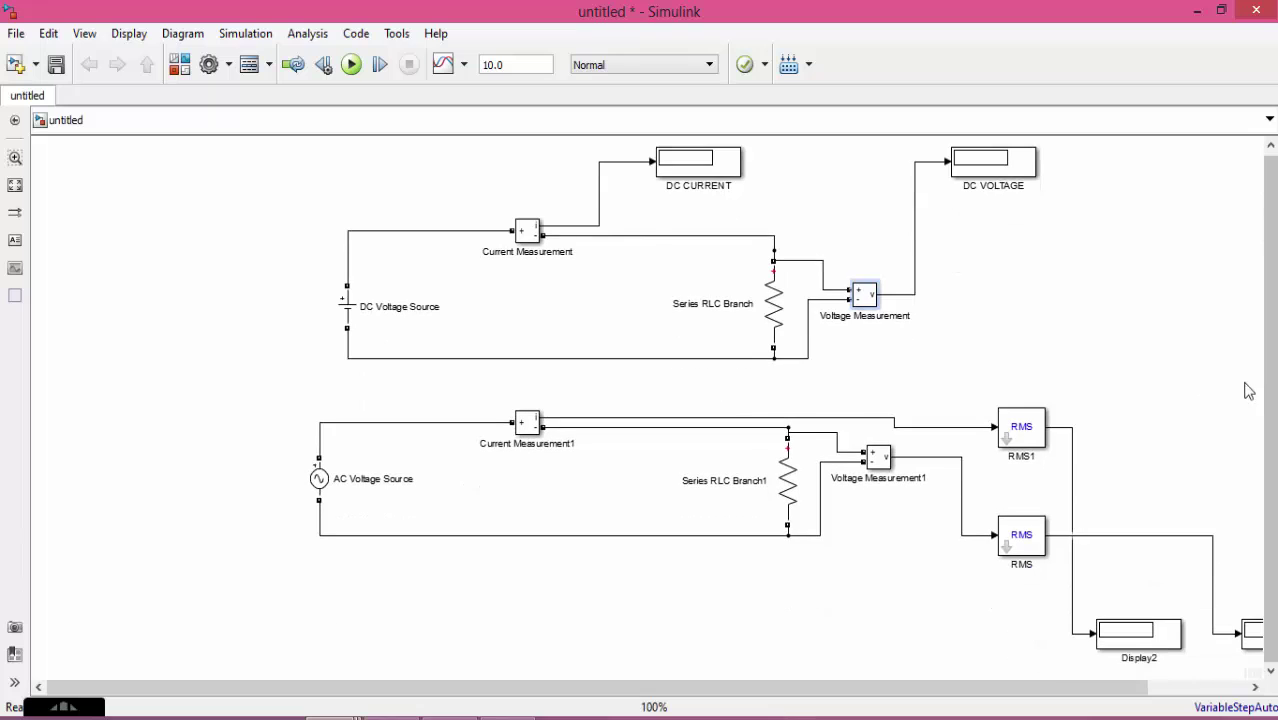
{"action": "left_click", "coordinate": [1135, 640]}
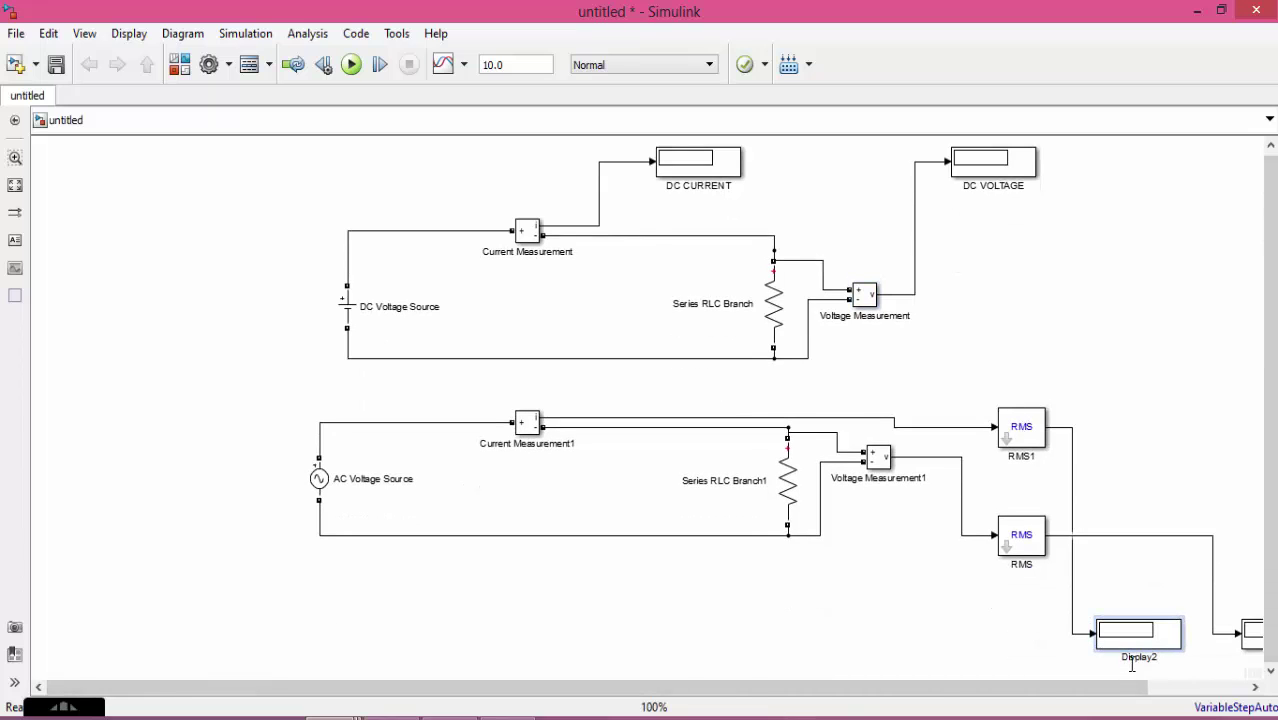
{"action": "double_click", "coordinate": [1132, 660]}
{"action": "type", "text": "AC CURRENT"}
- Rename Display3, fed by the RMS block, as AC VOLTAGE
{"action": "left_click_drag", "start_coordinate": [1120, 693], "coordinate": [1221, 693]}
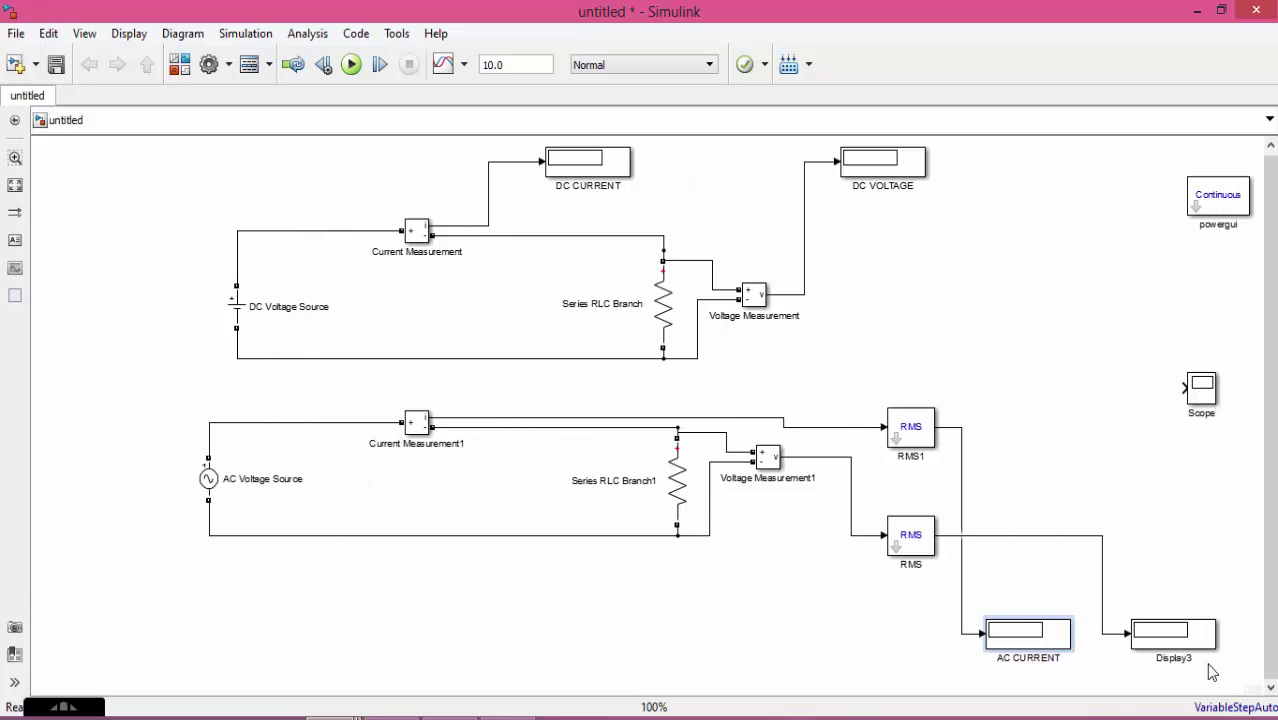
{"action": "left_click", "coordinate": [1174, 660]}
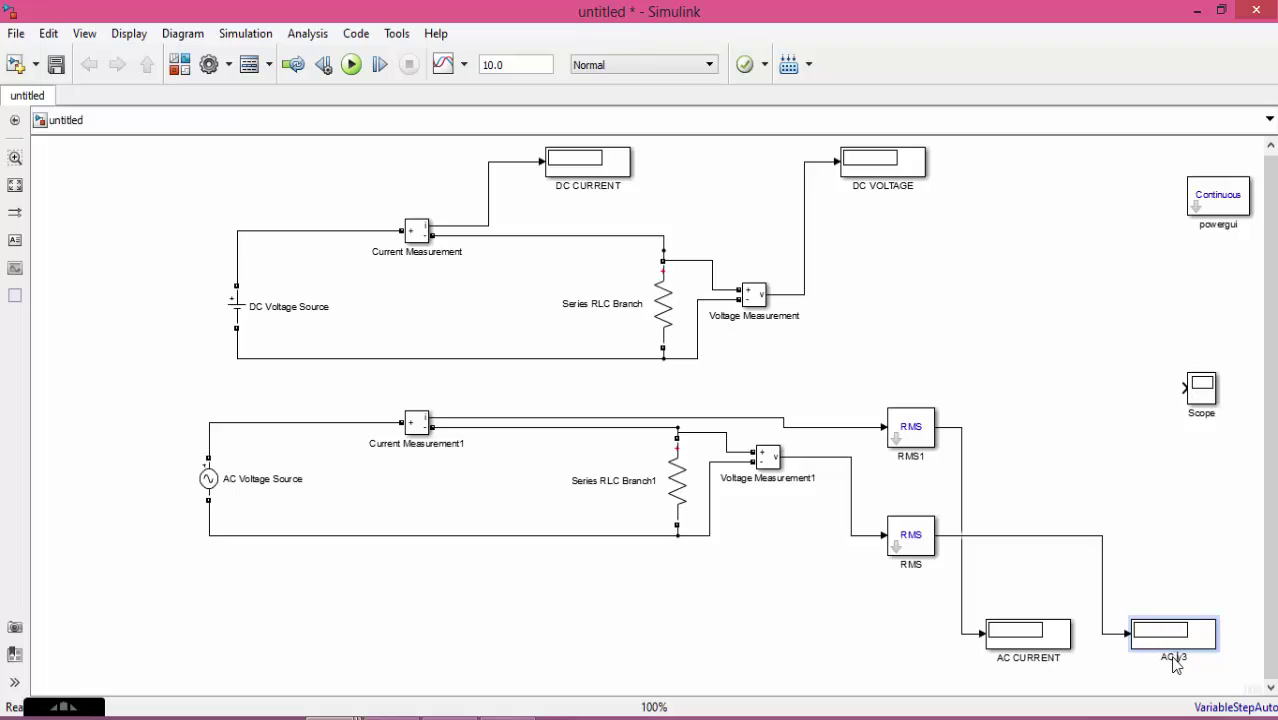
{"action": "type", "text": "AC VOLTAGE"}
{"action": "key", "text": "Delete"}
{"action": "left_click", "coordinate": [673, 571]}
- Set the Scope block's number of input ports to 4 and close the scope window
{"action": "left_click", "coordinate": [1200, 390]}
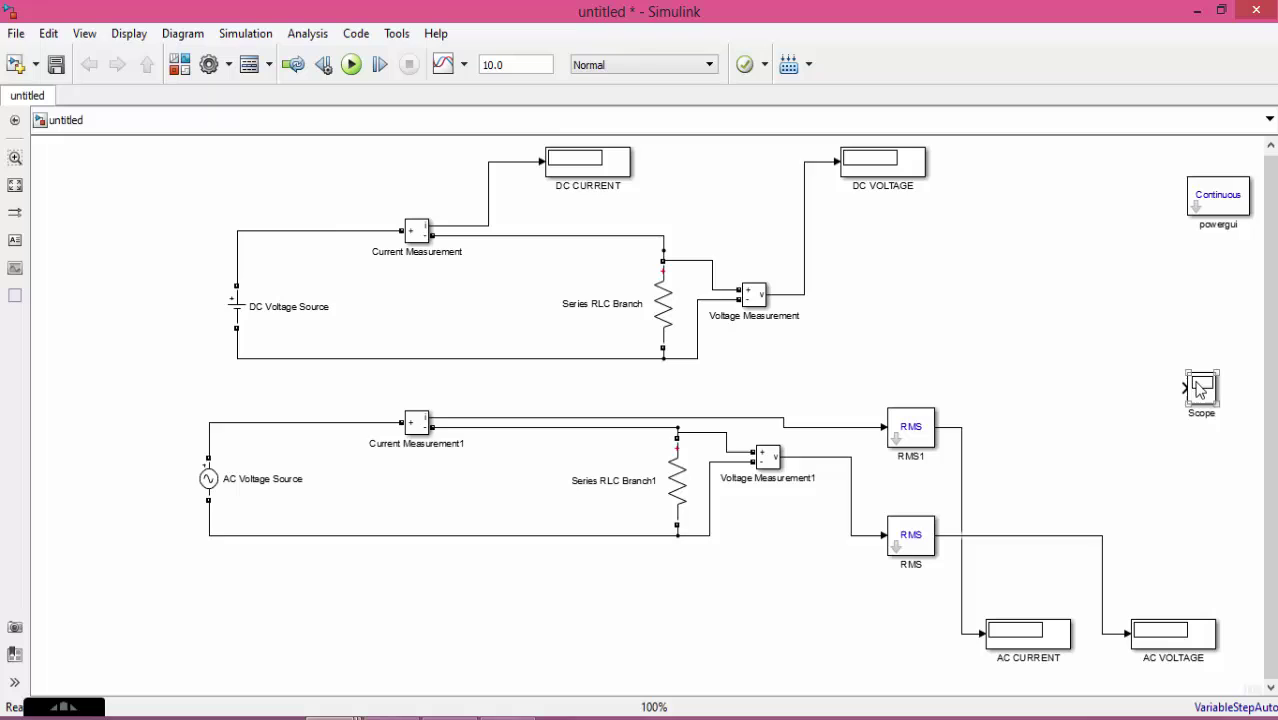
{"action": "left_click", "coordinate": [1015, 376]}
{"action": "left_click", "coordinate": [1201, 400]}
{"action": "double_click", "coordinate": [1200, 388]}
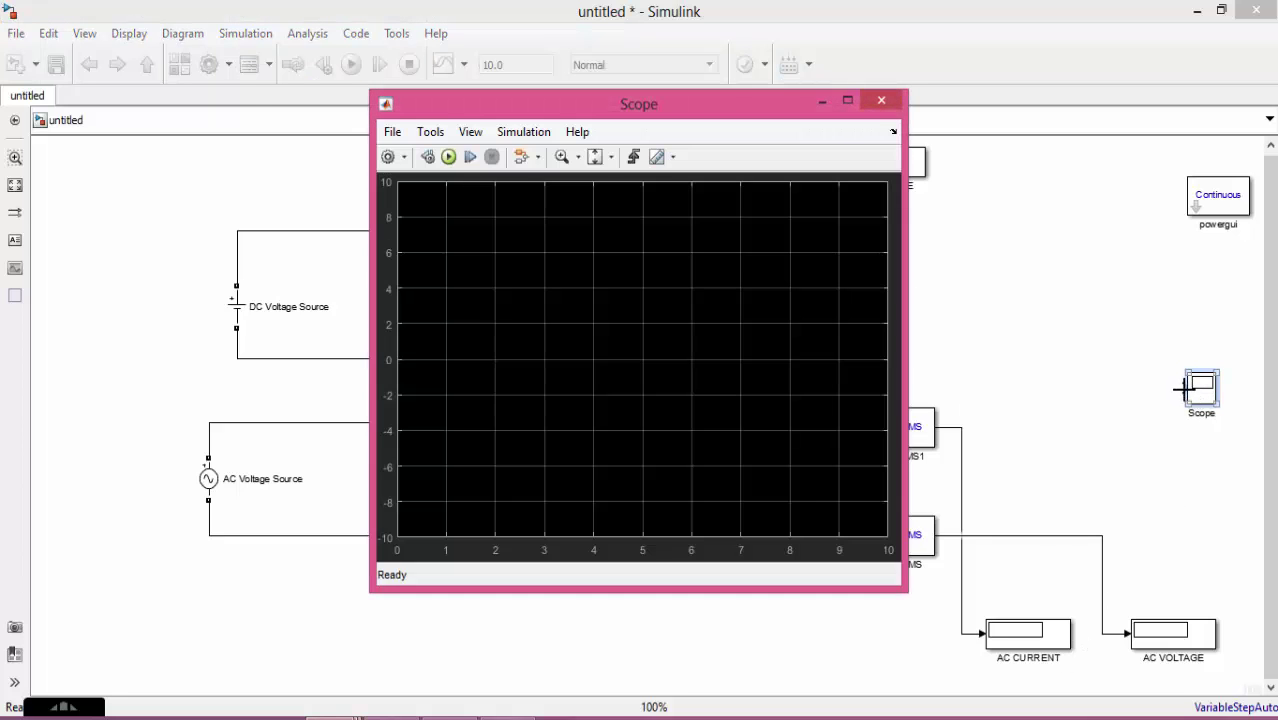
{"action": "left_click", "coordinate": [393, 135]}
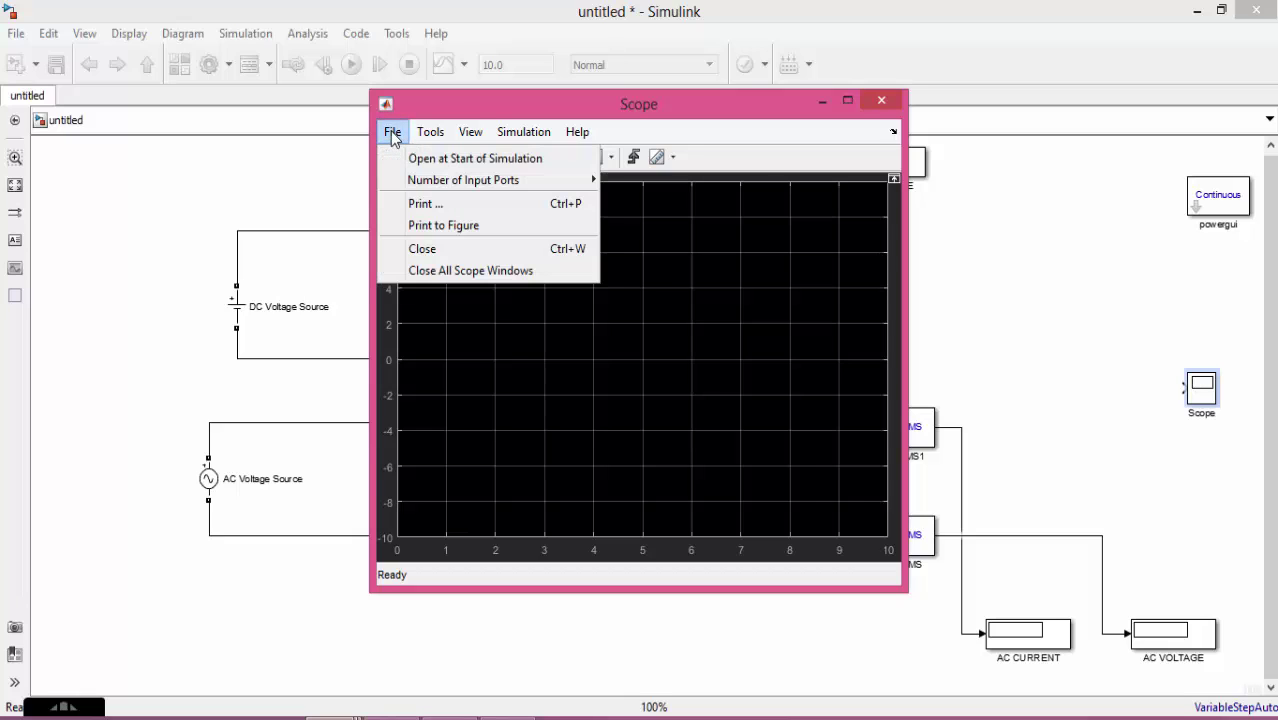
{"action": "mouse_move", "coordinate": [436, 181]}
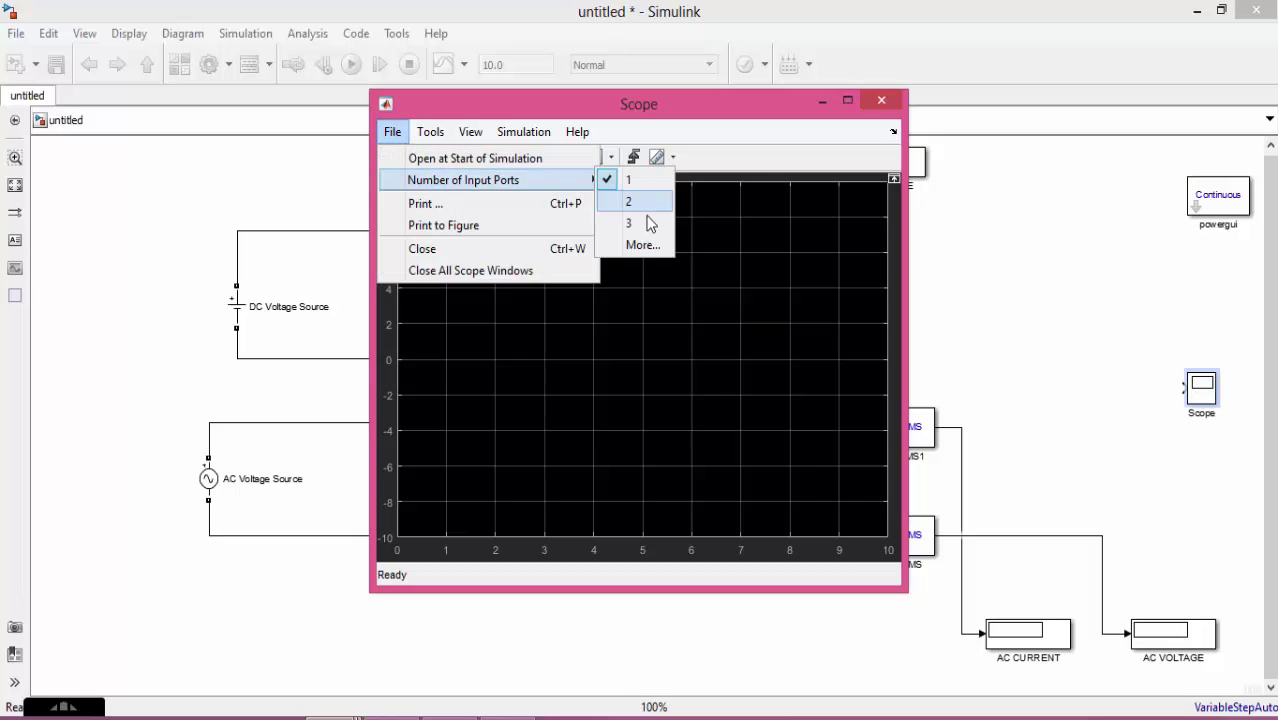
{"action": "left_click", "coordinate": [640, 245]}
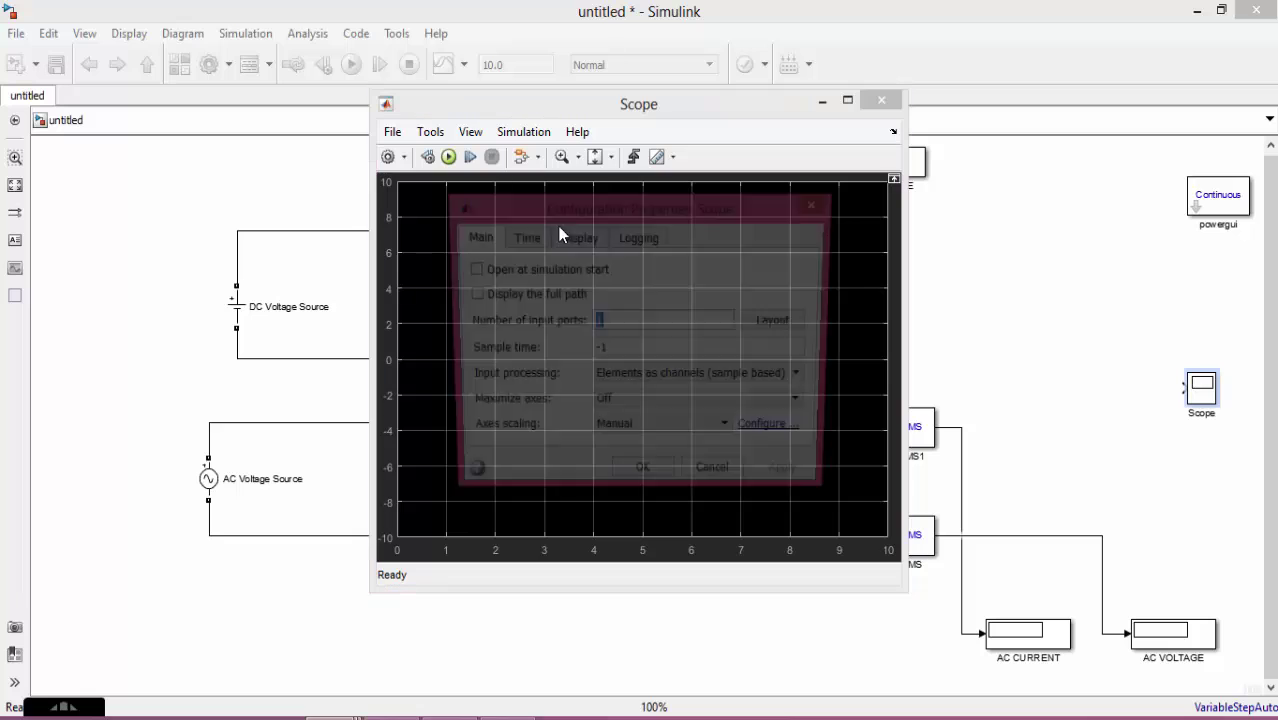
{"action": "type", "text": "4"}
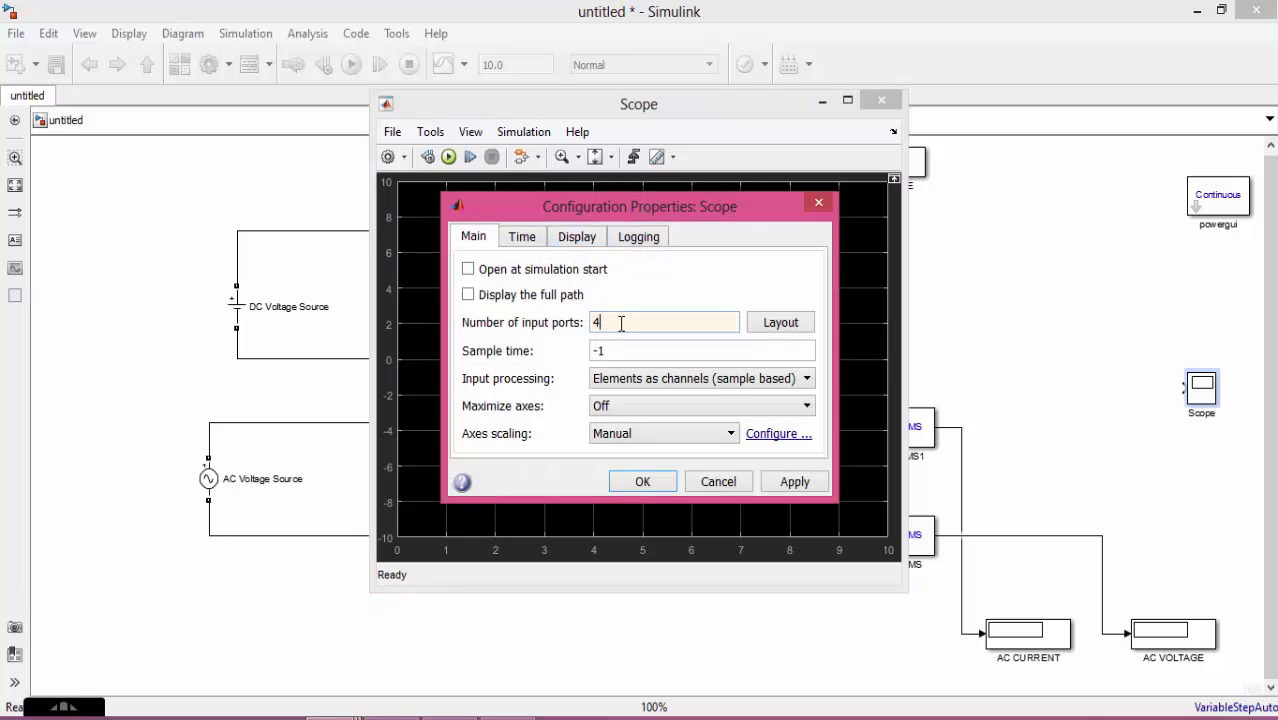
{"action": "left_click", "coordinate": [800, 482]}
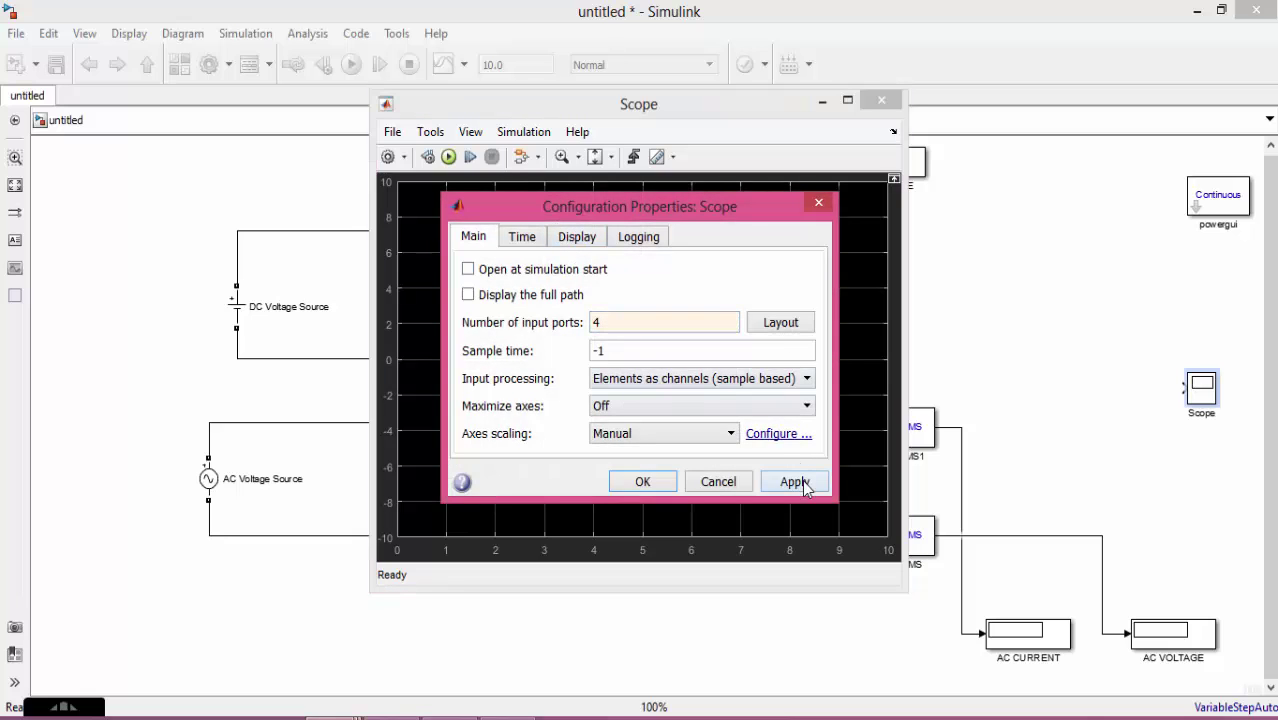
{"action": "left_click", "coordinate": [643, 482]}
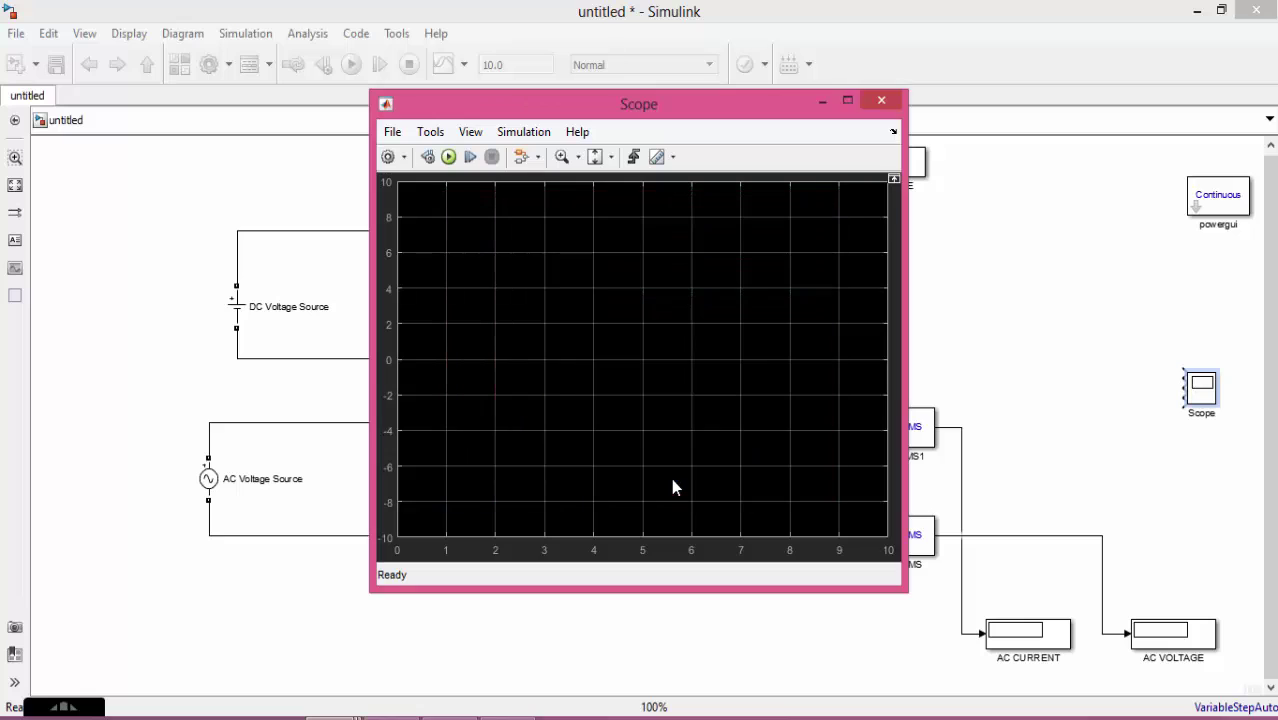
{"action": "left_click", "coordinate": [869, 98]}
- Enlarge the Scope block and wire its first input to the Voltage Measurement output and its second to the Current Measurement output
{"action": "left_click_drag", "start_coordinate": [1186, 382], "coordinate": [1225, 457]}
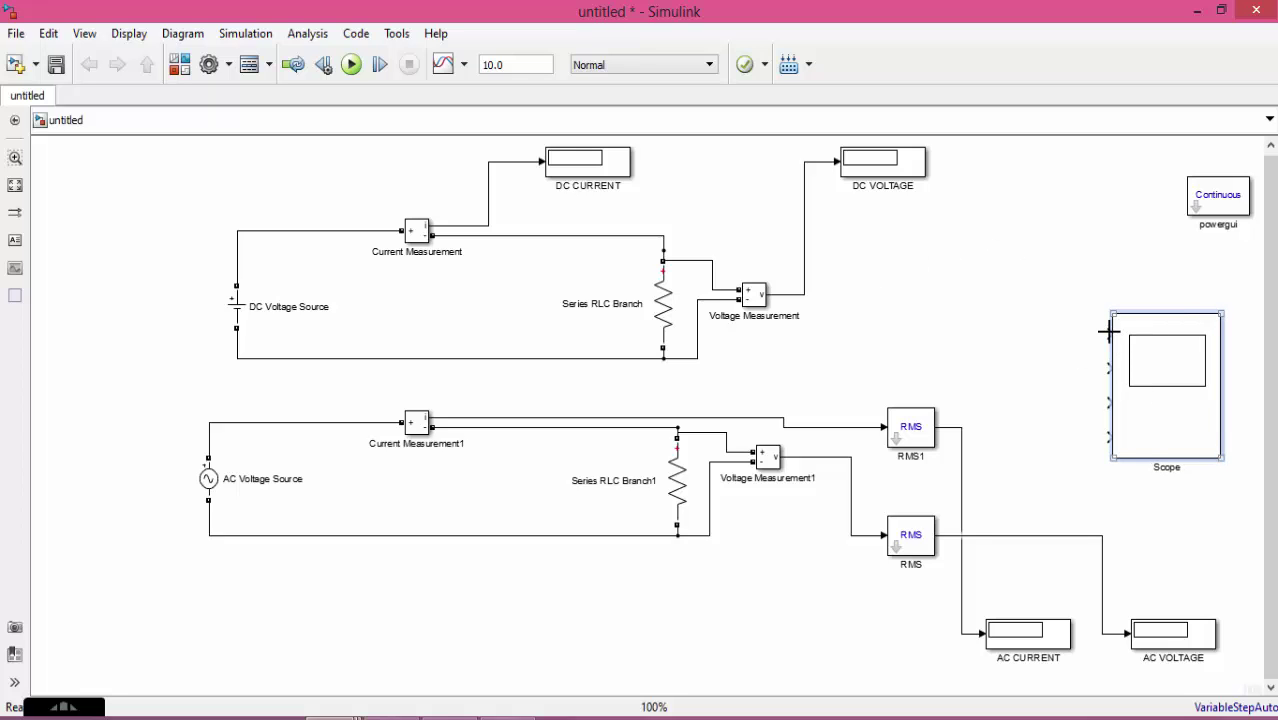
{"action": "mouse_move", "coordinate": [1110, 332]}
{"action": "left_mouse_down"}
{"action": "mouse_move", "coordinate": [733, 343]}
{"action": "mouse_move", "coordinate": [748, 314]}
{"action": "mouse_move", "coordinate": [793, 294]}
{"action": "left_mouse_up"}
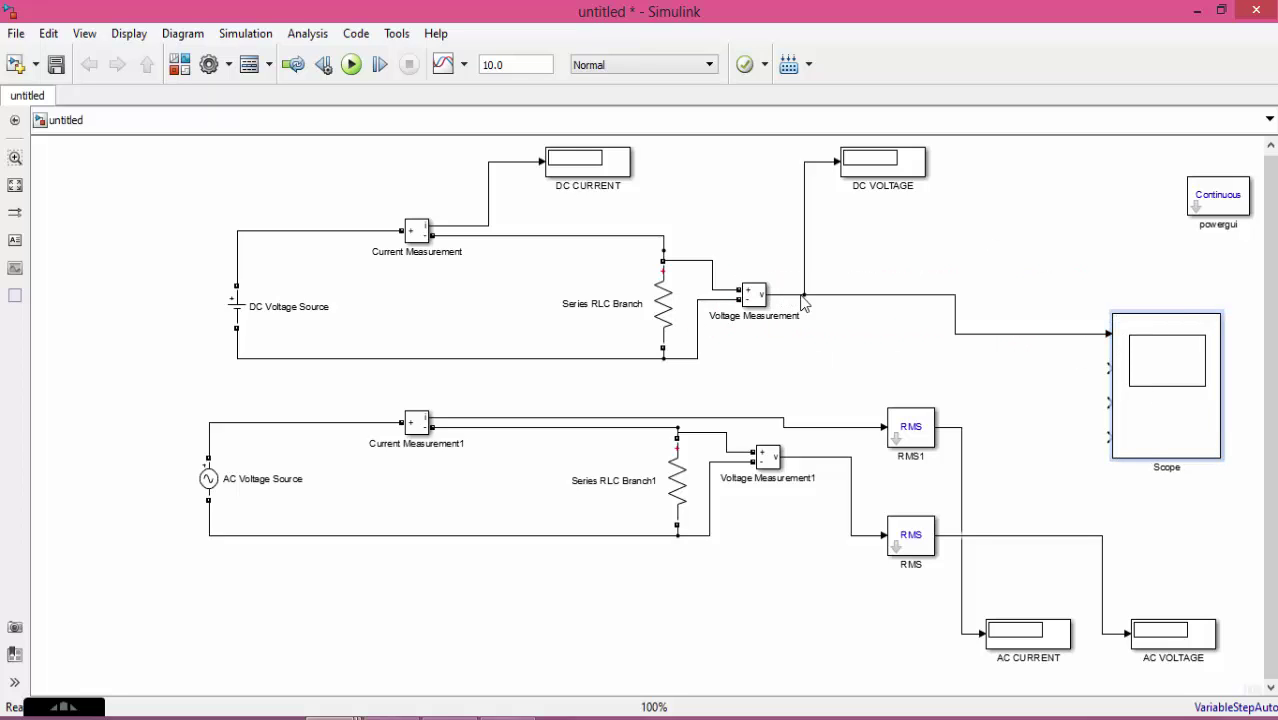
{"action": "left_click_drag", "start_coordinate": [1105, 365], "coordinate": [506, 161]}
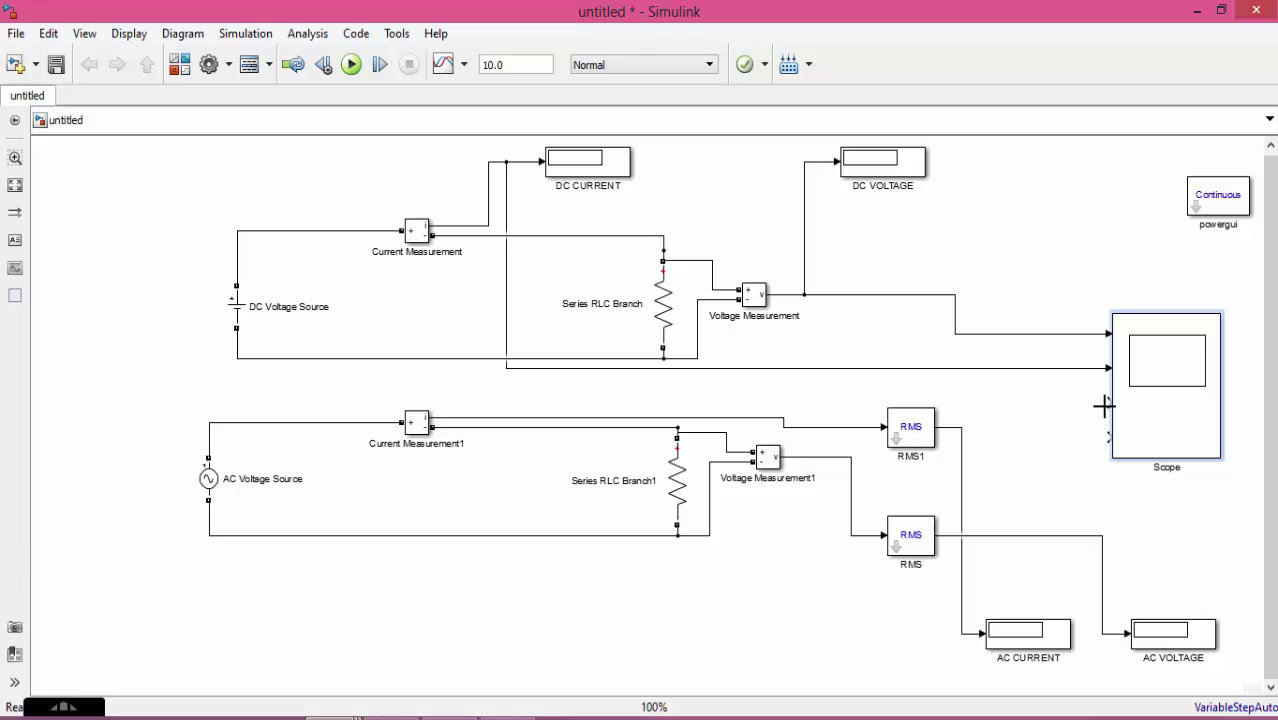
- Wire the Scope's third input to the Voltage Measurement1 output and its fourth input to the Current Measurement1 signal line ahead of RMS1
{"action": "left_click_drag", "start_coordinate": [1107, 403], "coordinate": [851, 458]}
{"action": "left_click", "coordinate": [1115, 437]}
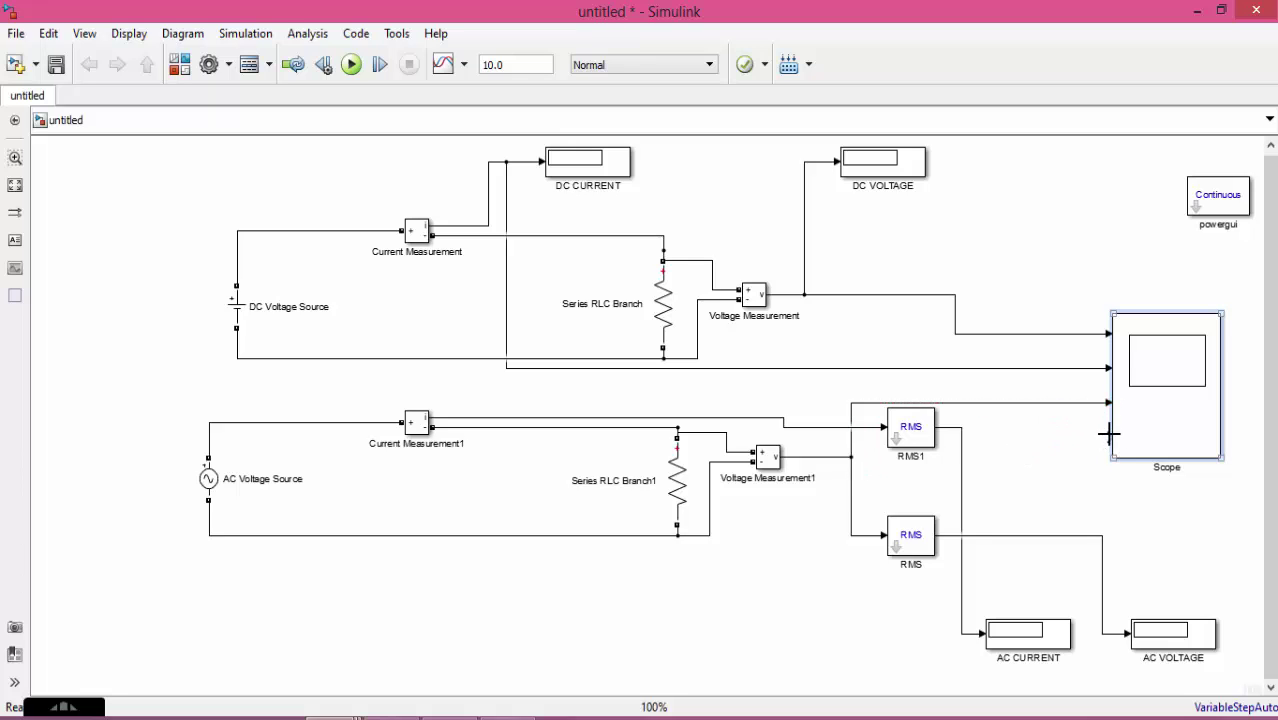
{"action": "left_click_drag", "start_coordinate": [1108, 437], "coordinate": [809, 432]}
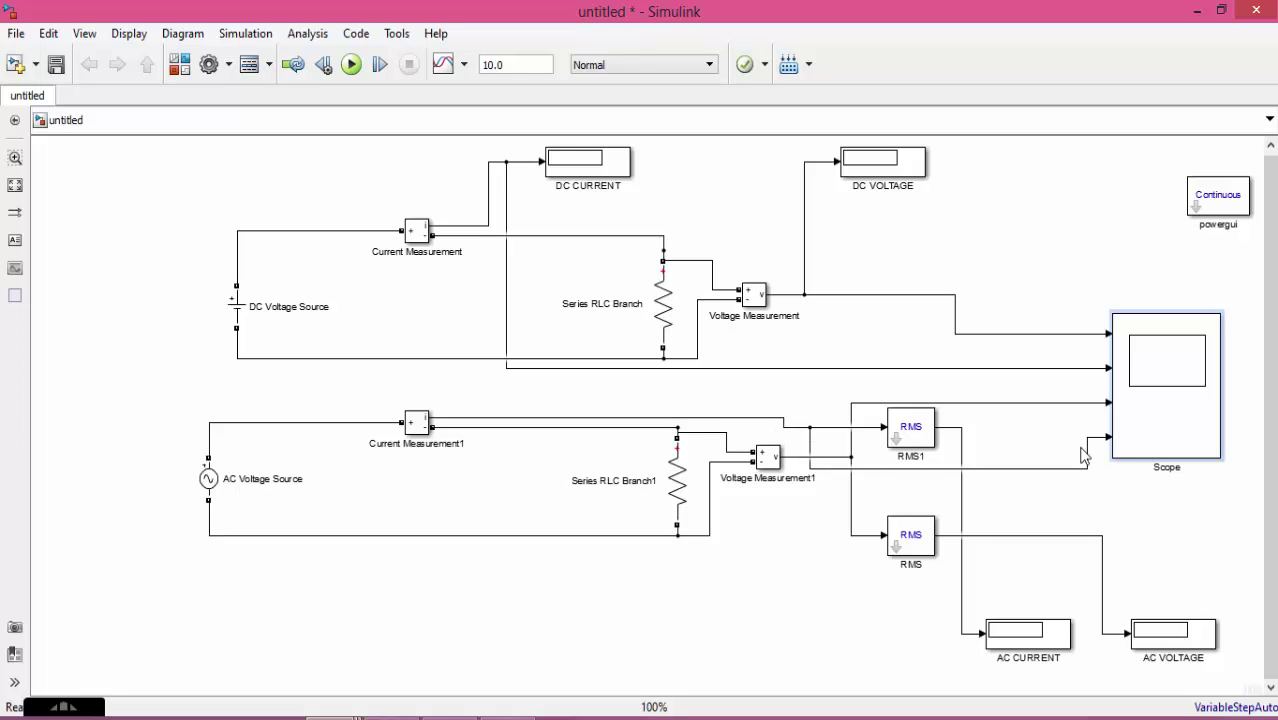
{"action": "left_click", "coordinate": [918, 438]}
{"action": "left_click", "coordinate": [810, 424]}
{"action": "left_click", "coordinate": [1137, 445]}
{"action": "left_click", "coordinate": [986, 552]}
{"action": "left_click", "coordinate": [1056, 644]}
{"action": "left_click", "coordinate": [1044, 562]}
{"action": "left_click_drag", "start_coordinate": [962, 428], "coordinate": [962, 428]}
{"action": "left_click", "coordinate": [990, 624]}
{"action": "left_click", "coordinate": [1043, 592]}
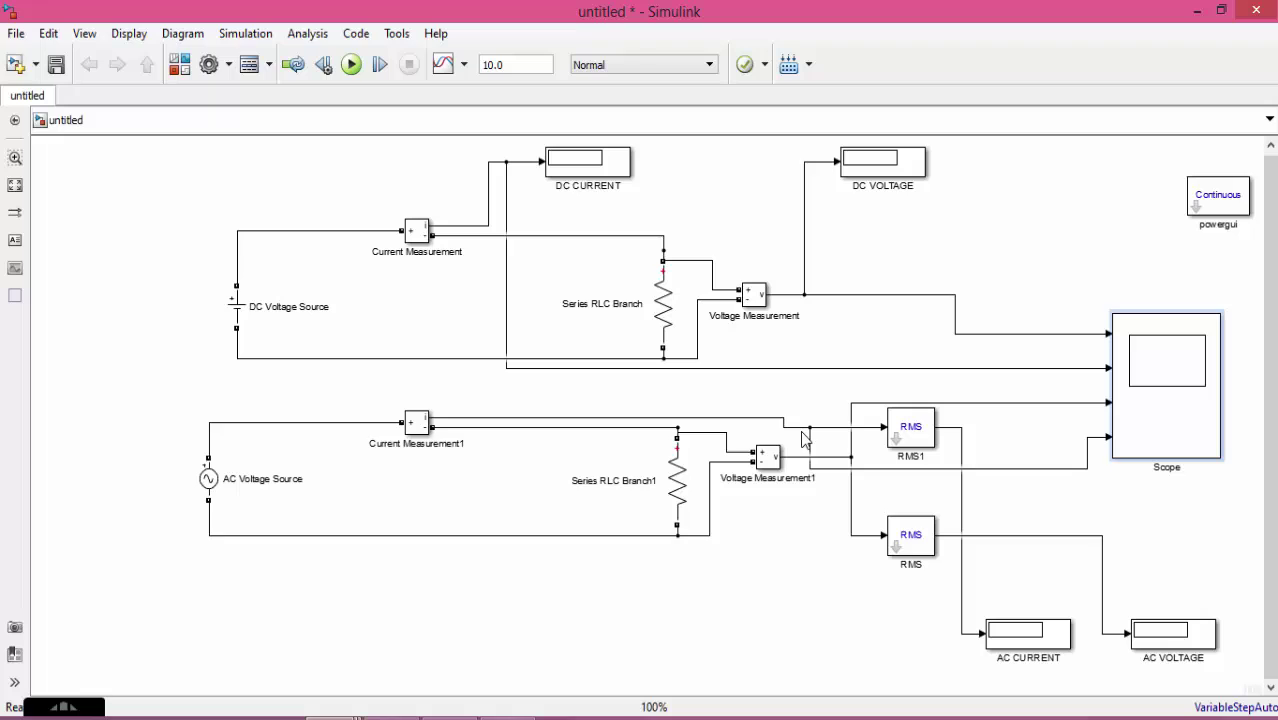
{"action": "left_click", "coordinate": [1058, 636]}
{"action": "left_click", "coordinate": [575, 278]}
- Set the simulation stop time to 0.02 and check the DC Voltage Source's amplitude
{"action": "double_click", "coordinate": [518, 64]}
{"action": "type", "text": "0"}
{"action": "left_click", "coordinate": [236, 310]}
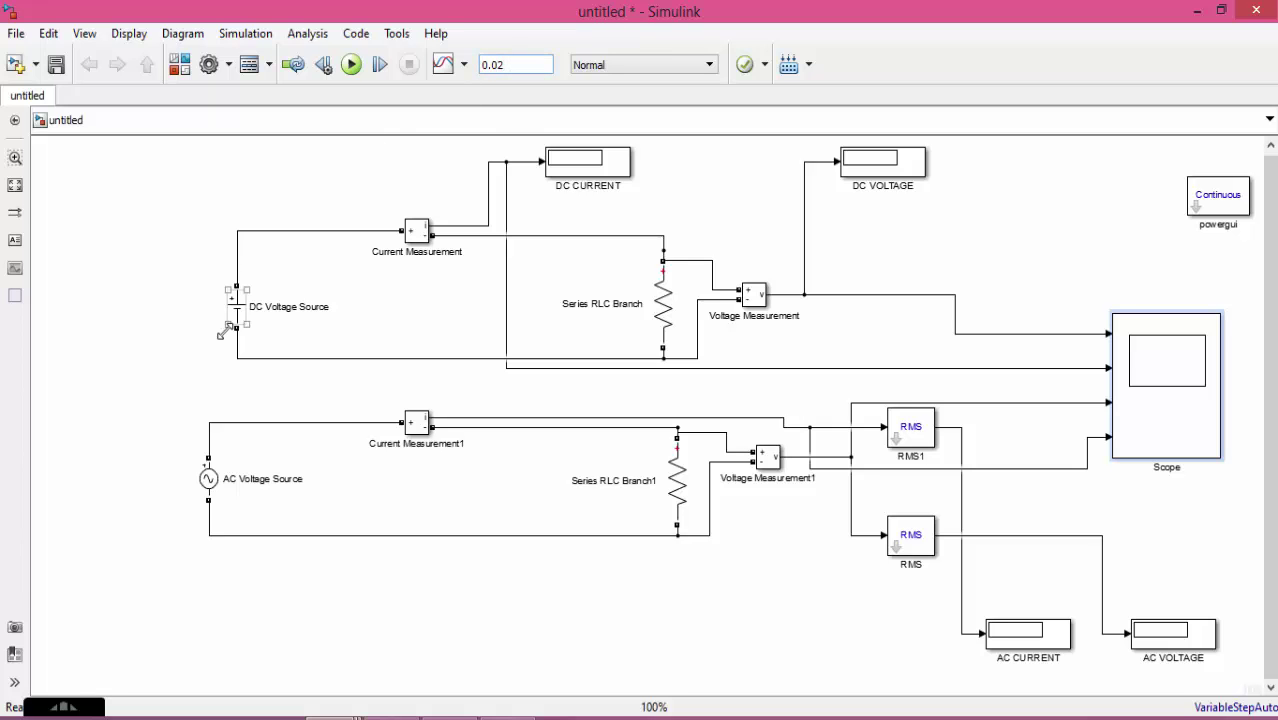
{"action": "double_click", "coordinate": [236, 310]}
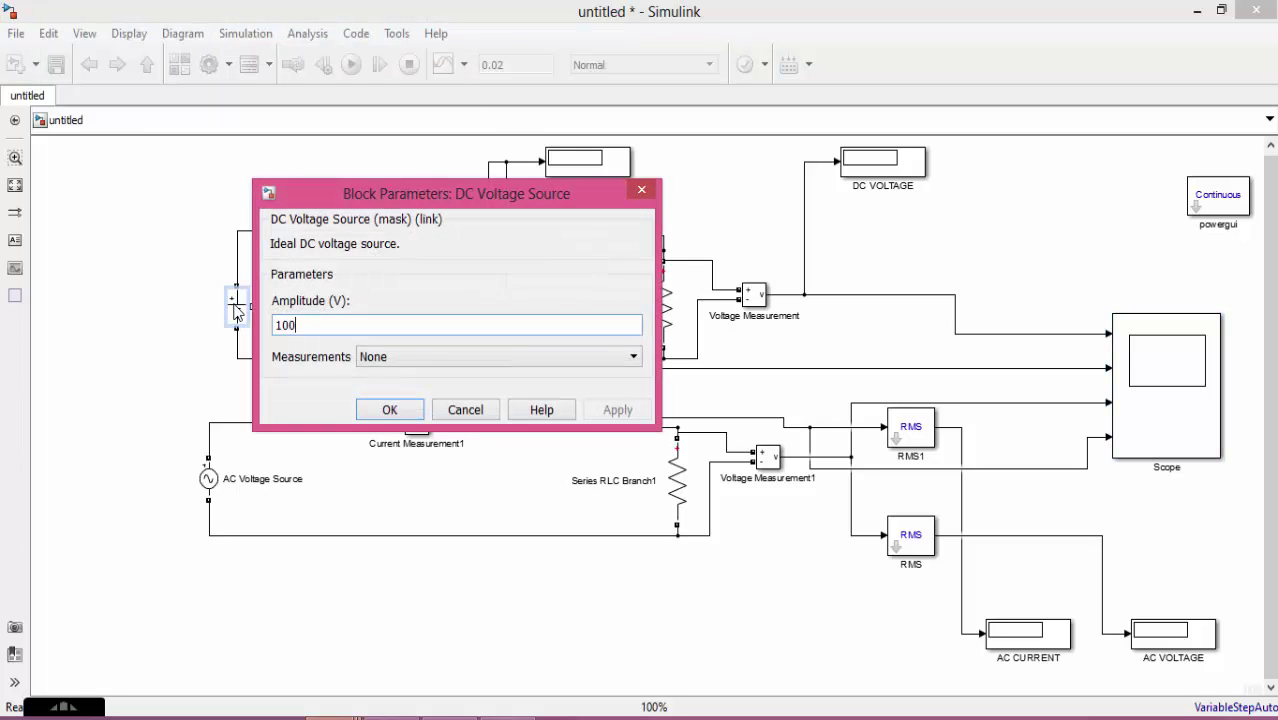
{"action": "left_click", "coordinate": [372, 411]}
- Set the AC Voltage Source's frequency to 50 Hz
{"action": "left_click", "coordinate": [207, 480]}
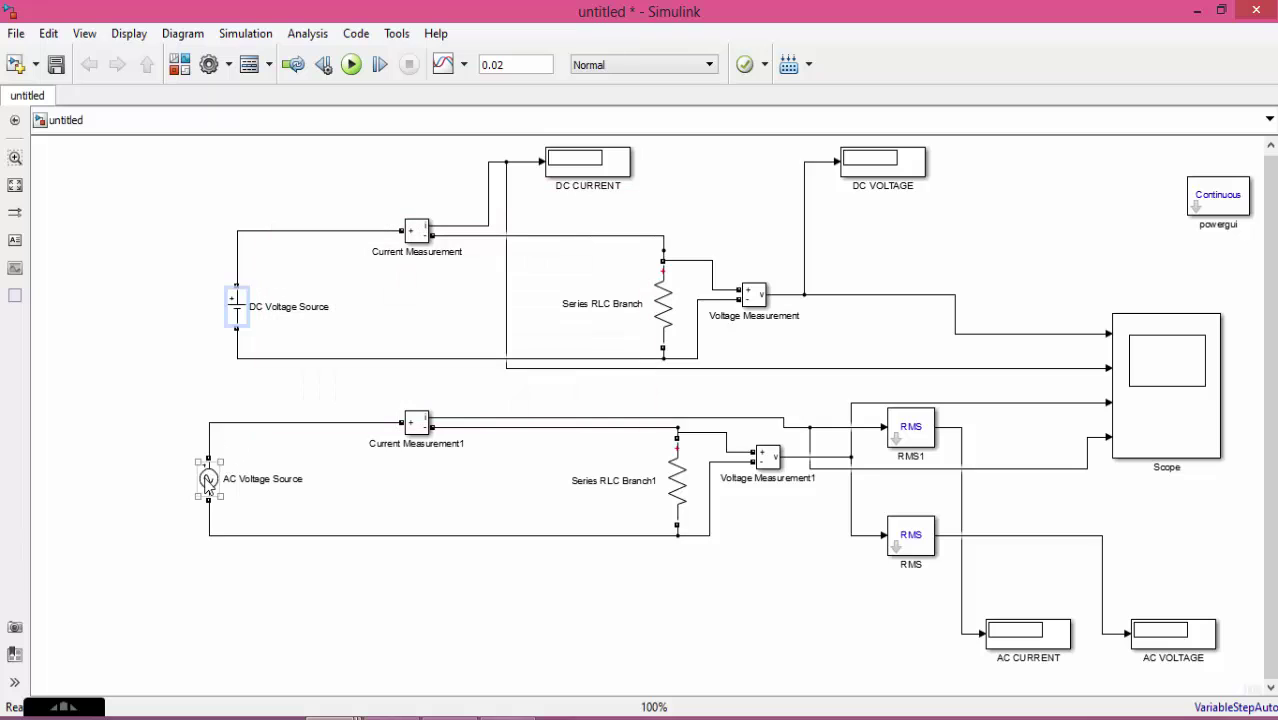
{"action": "double_click", "coordinate": [207, 480]}
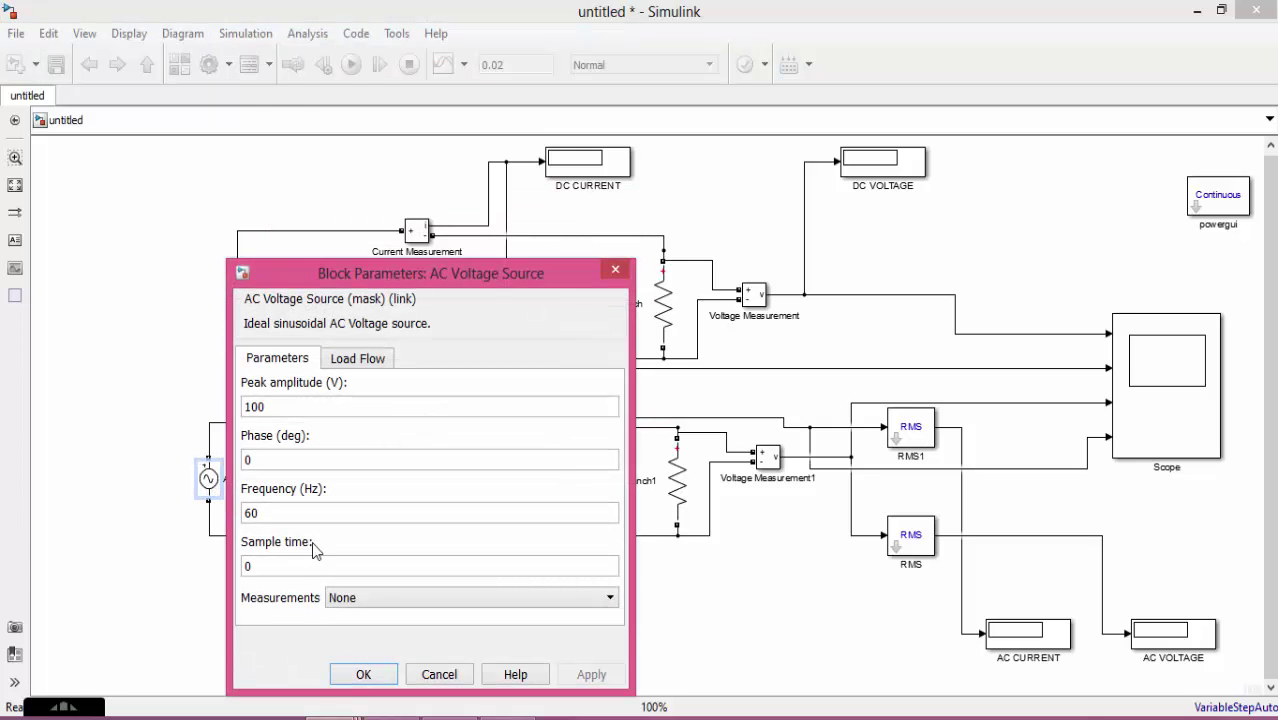
{"action": "double_click", "coordinate": [308, 513]}
{"action": "type", "text": "5"}
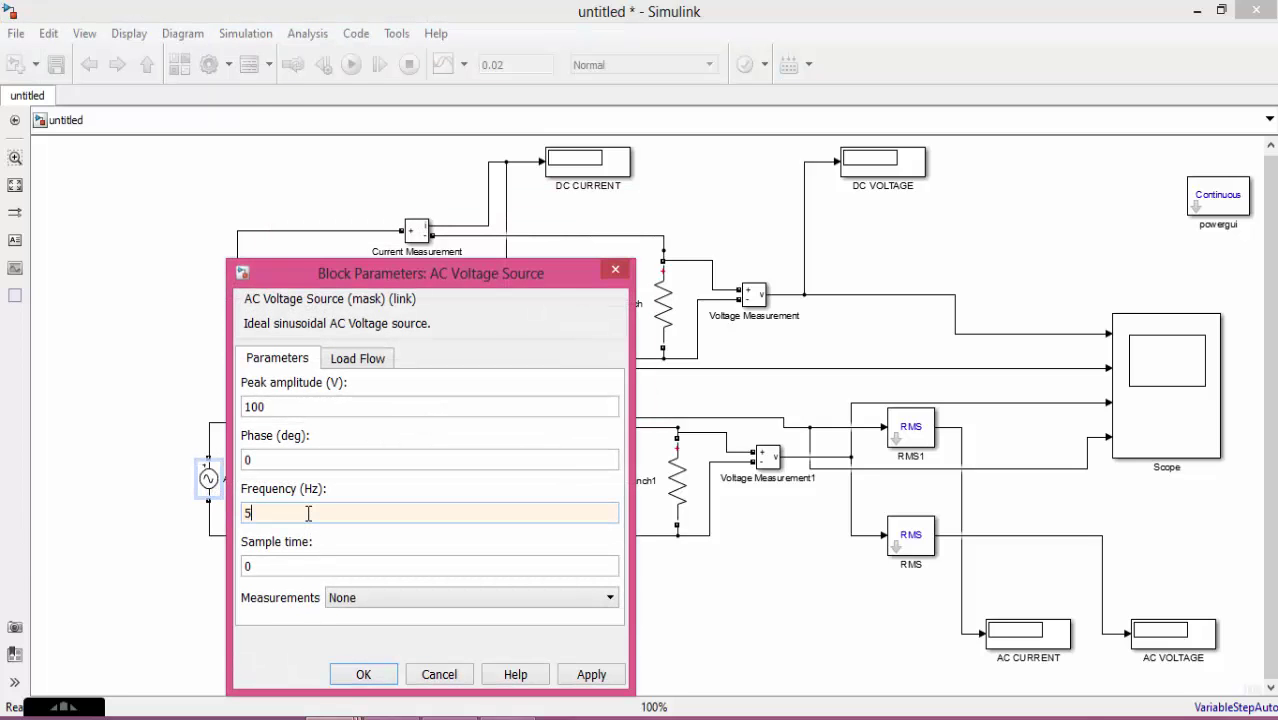
{"action": "left_click", "coordinate": [605, 675]}
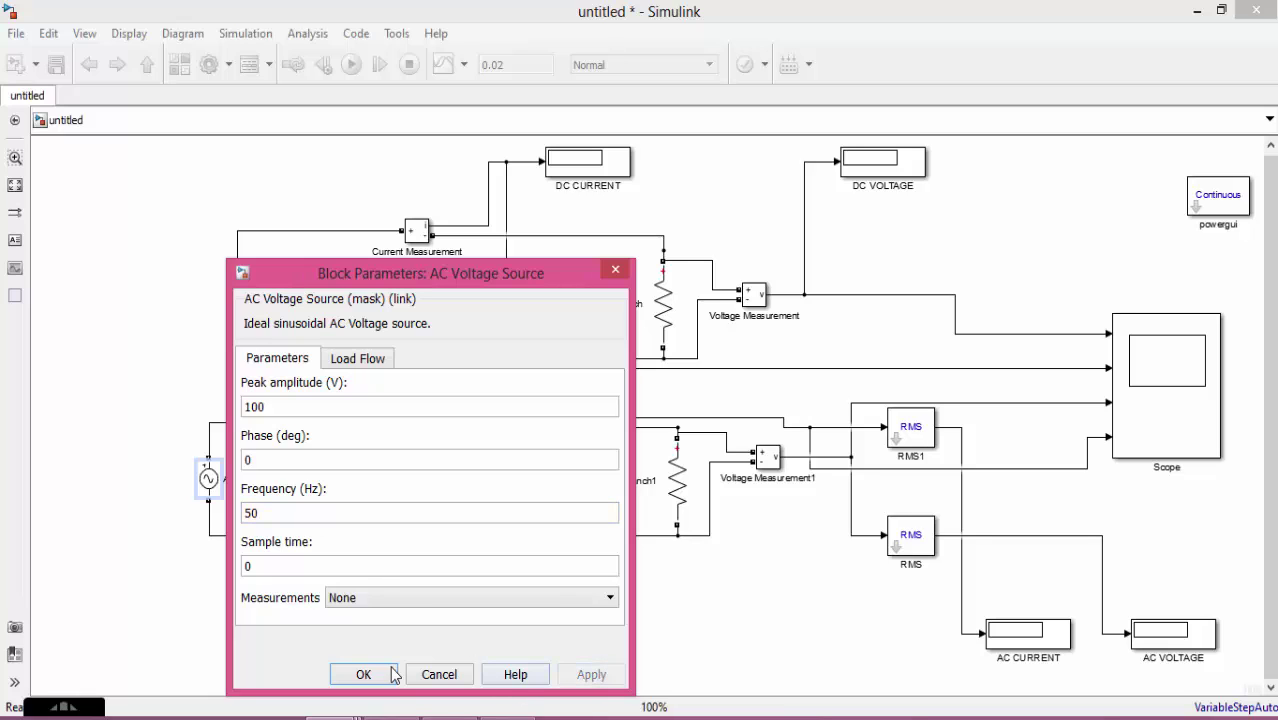
{"action": "left_click", "coordinate": [390, 674]}
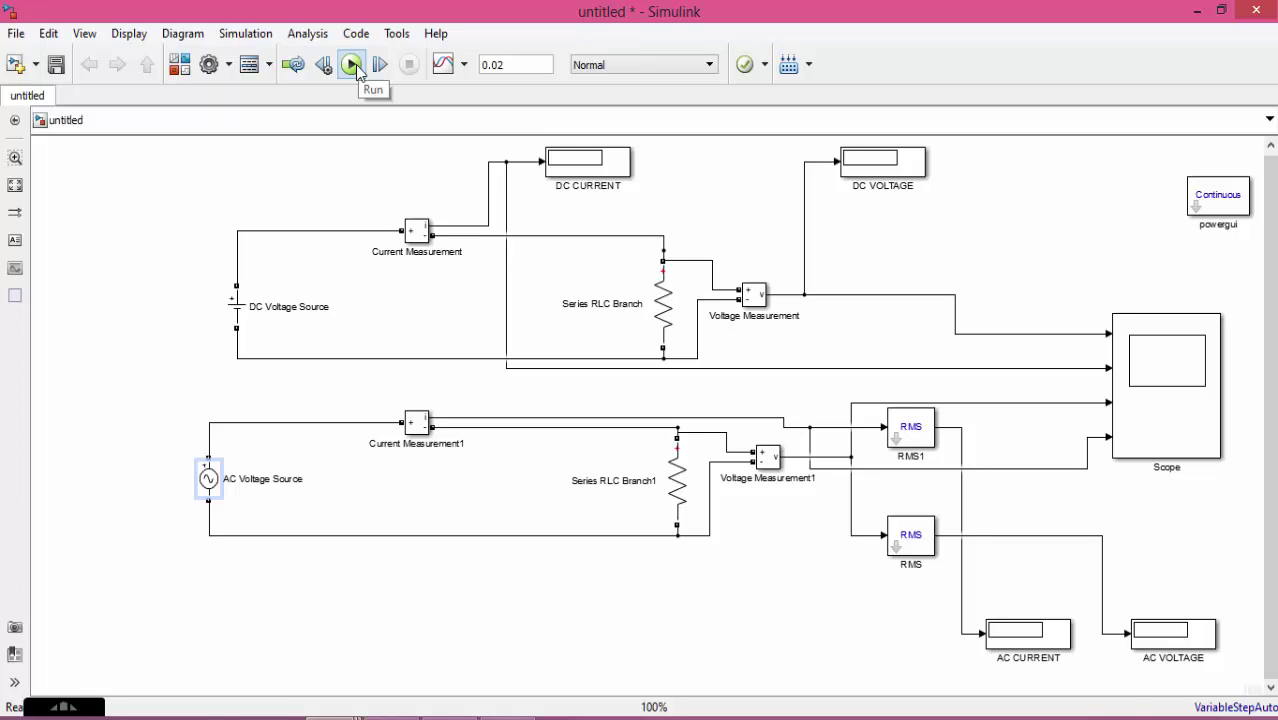
- Run the simulation and open the Scope's window maximized
{"action": "left_click", "coordinate": [353, 65]}
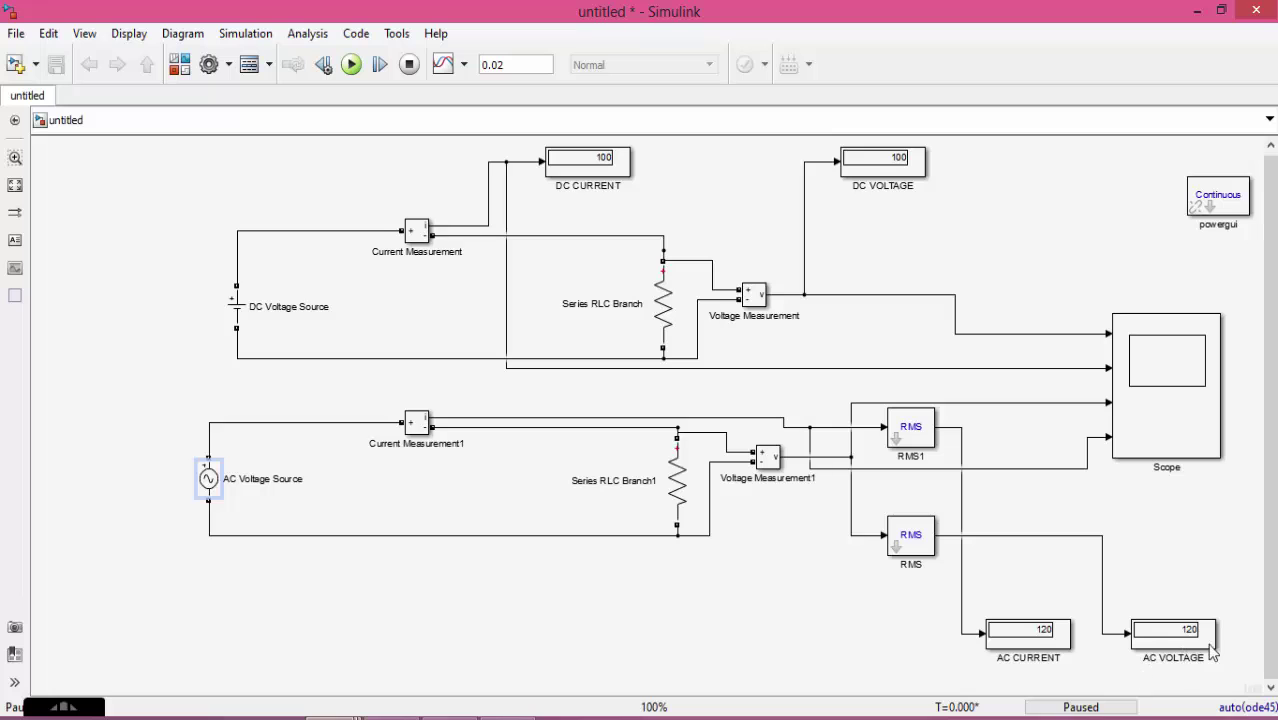
{"action": "double_click", "coordinate": [1165, 352]}
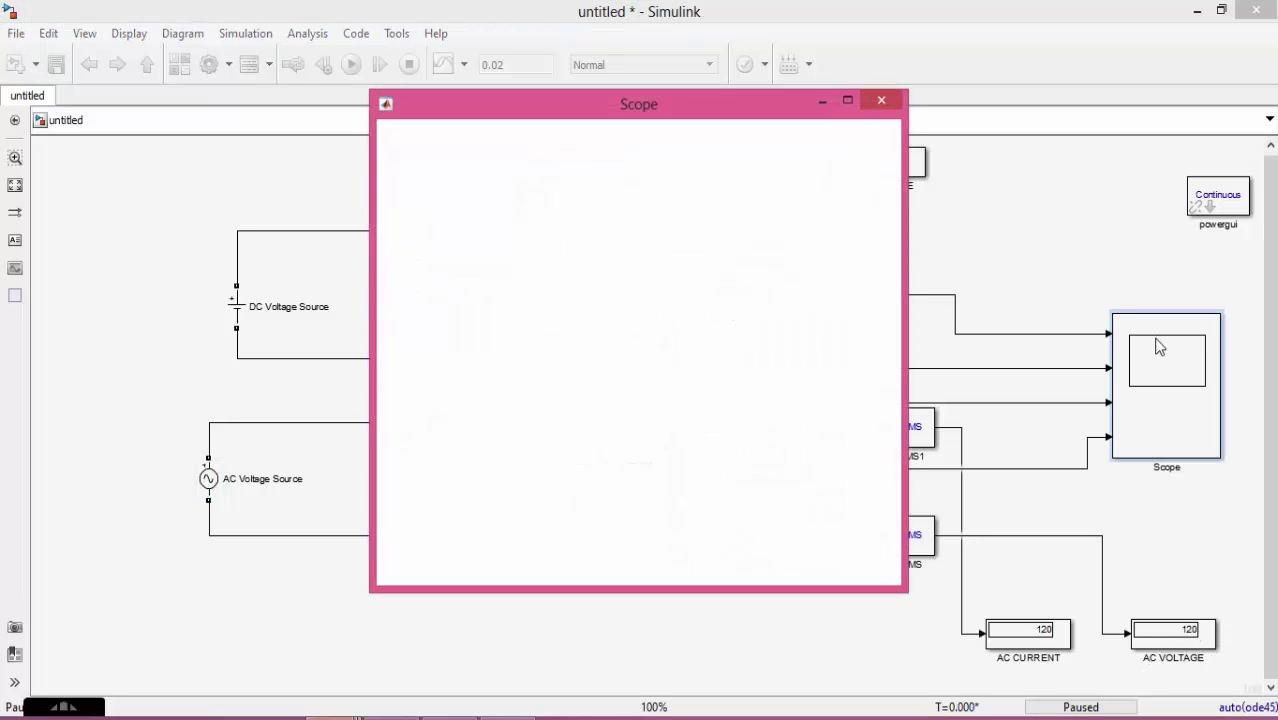
{"action": "left_click", "coordinate": [850, 100]}
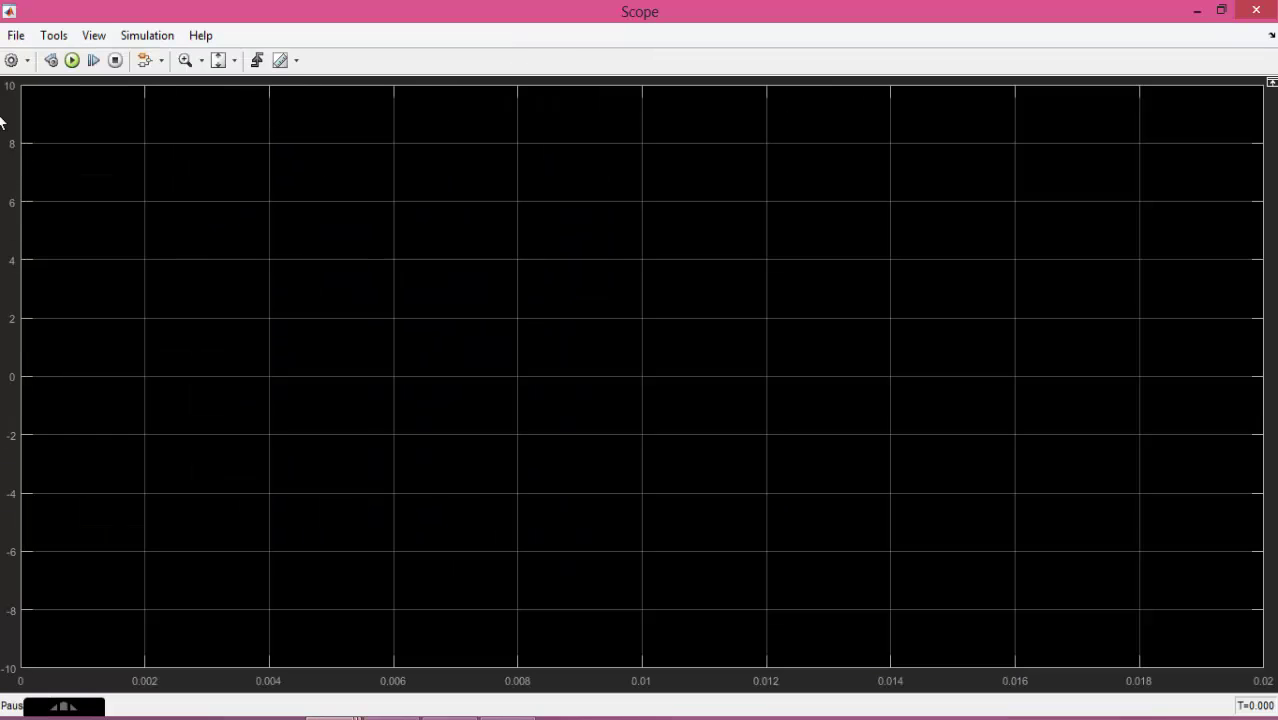
- Arrange the scope's plots in a layout of two rows by two columns
{"action": "left_click", "coordinate": [28, 62]}
{"action": "left_click", "coordinate": [12, 138]}
{"action": "left_click", "coordinate": [50, 60]}
{"action": "left_click", "coordinate": [86, 152]}
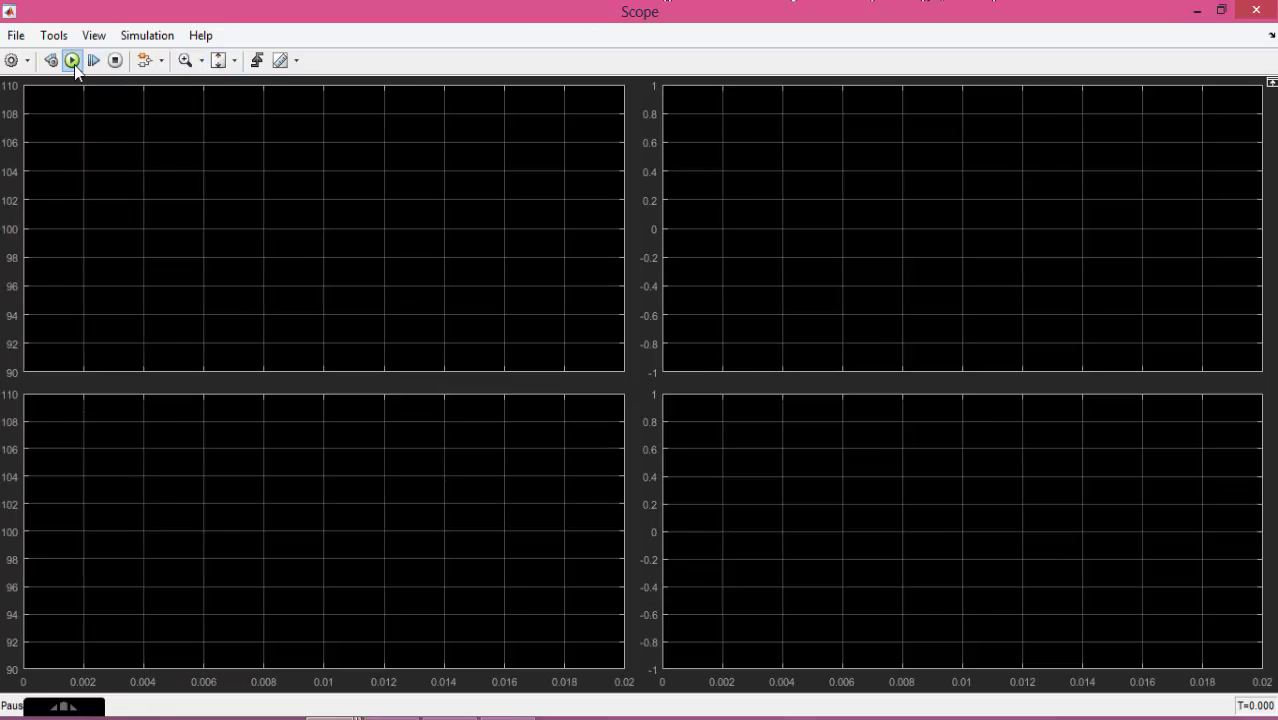
- Run the simulation from the scope window to plot all four signals
{"action": "left_click", "coordinate": [72, 61]}
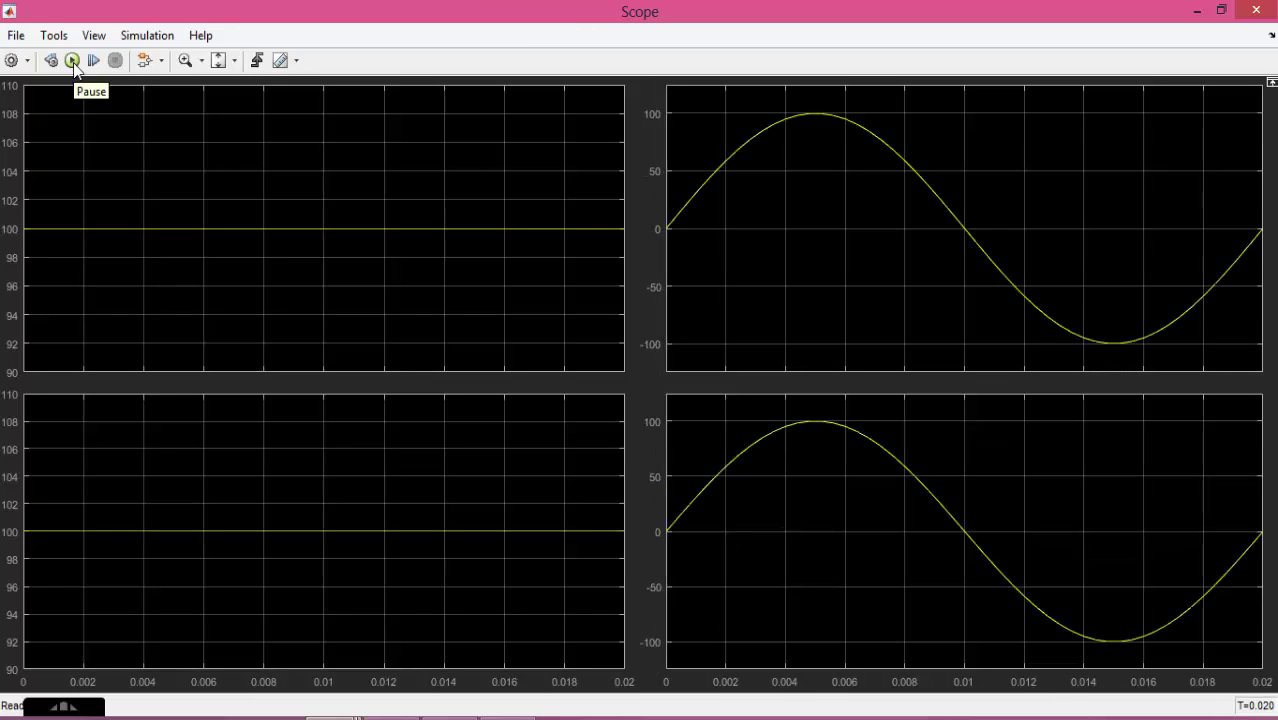
{"action": "left_click", "coordinate": [72, 61]}
{"action": "left_click", "coordinate": [72, 61]}
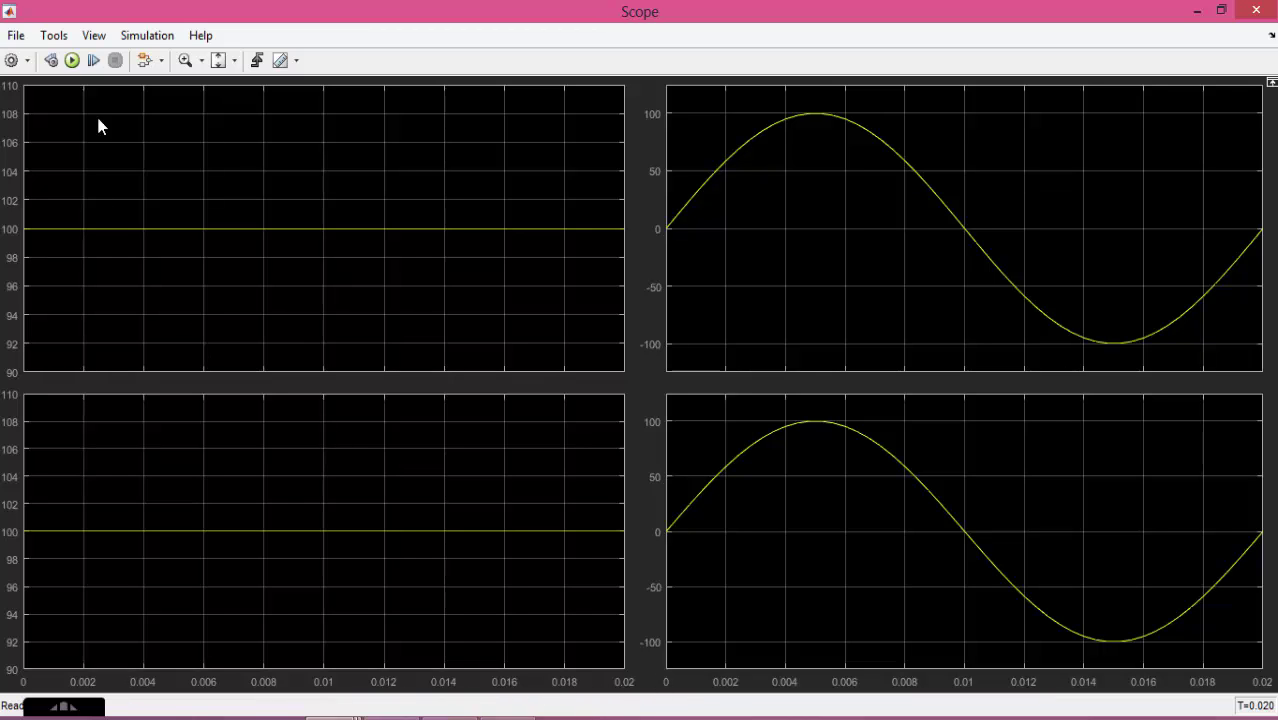
- Set the scope's time units to Seconds in its configuration properties and apply the change
{"action": "left_click", "coordinate": [14, 36]}
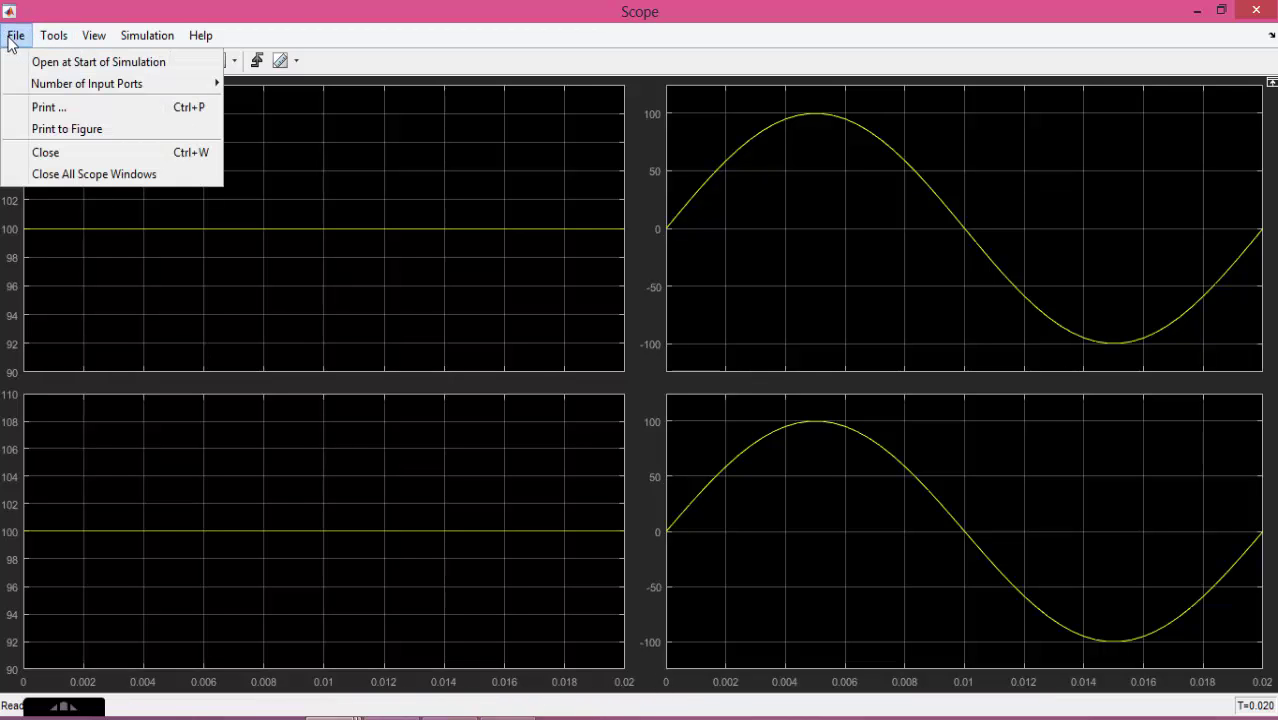
{"action": "left_click", "coordinate": [42, 39]}
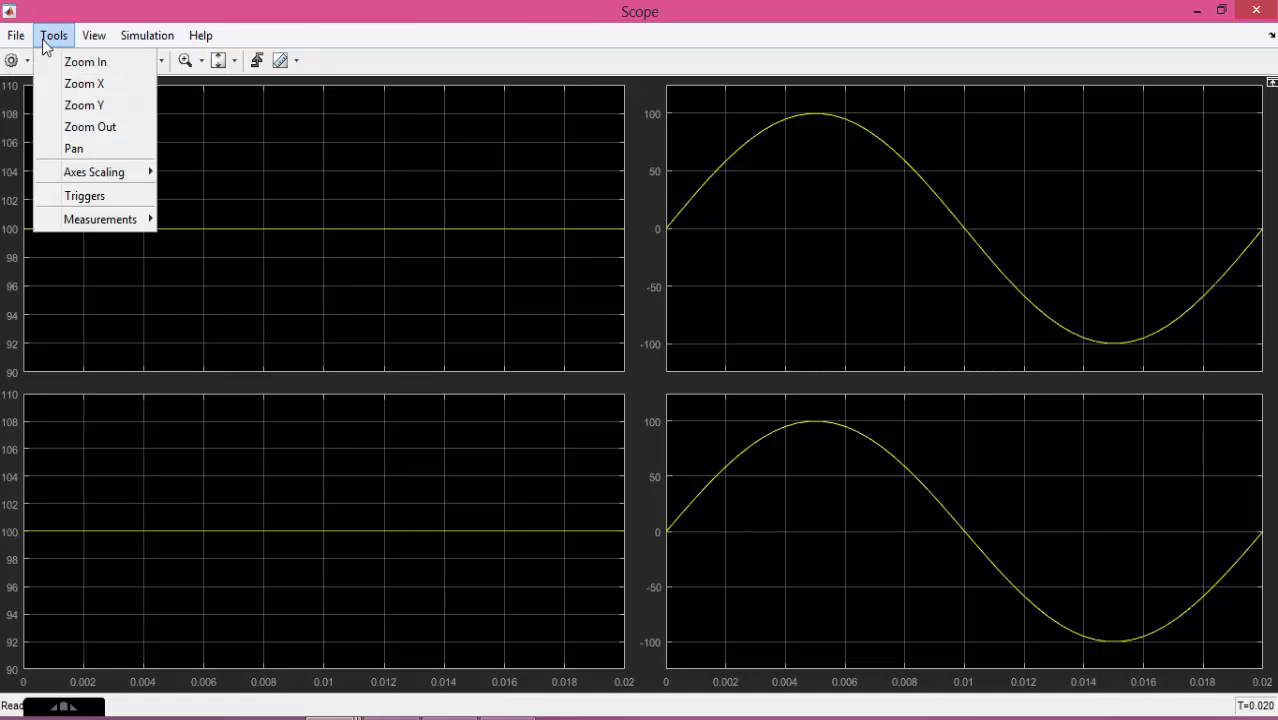
{"action": "left_click", "coordinate": [93, 36]}
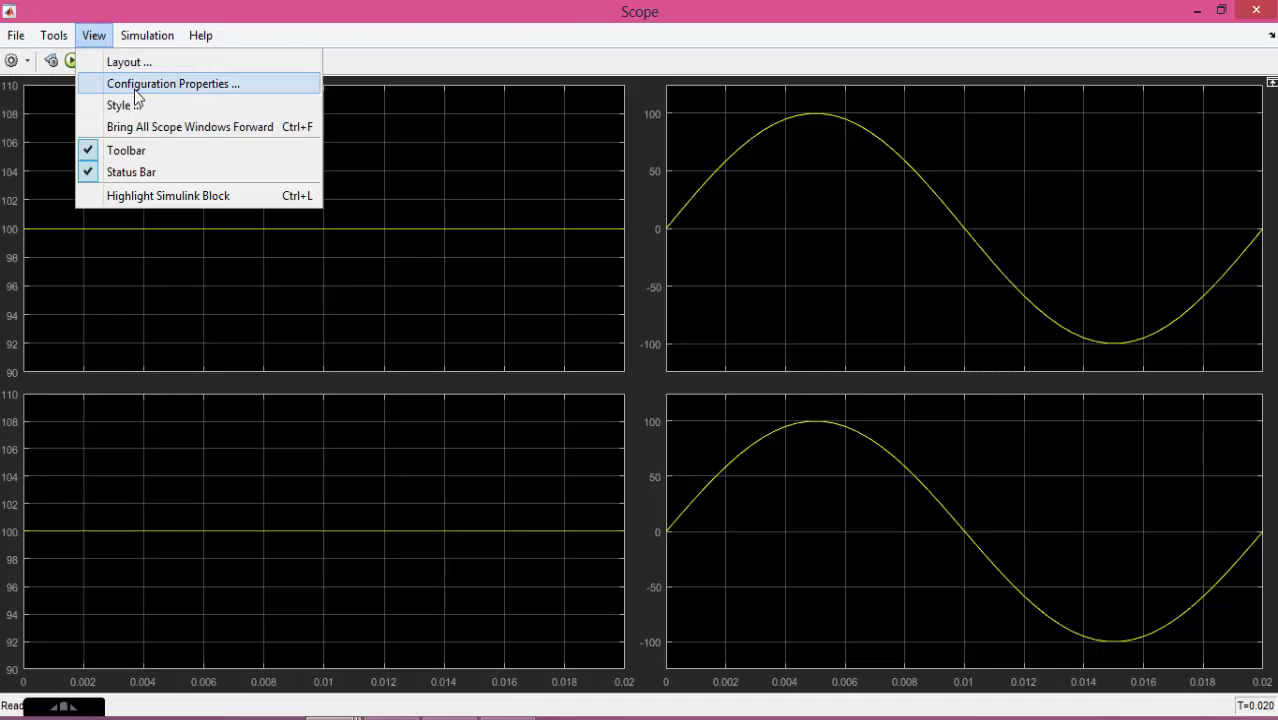
{"action": "left_click", "coordinate": [135, 87]}
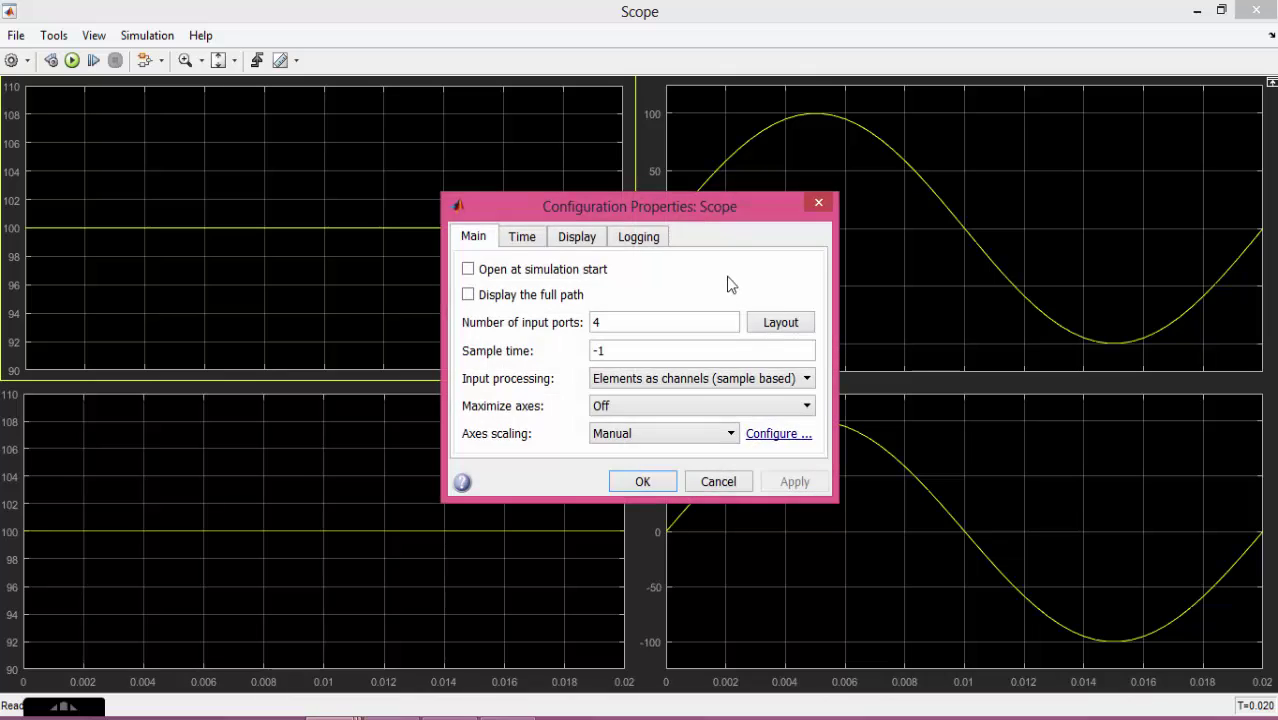
{"action": "left_click_drag", "start_coordinate": [733, 218], "coordinate": [999, 148]}
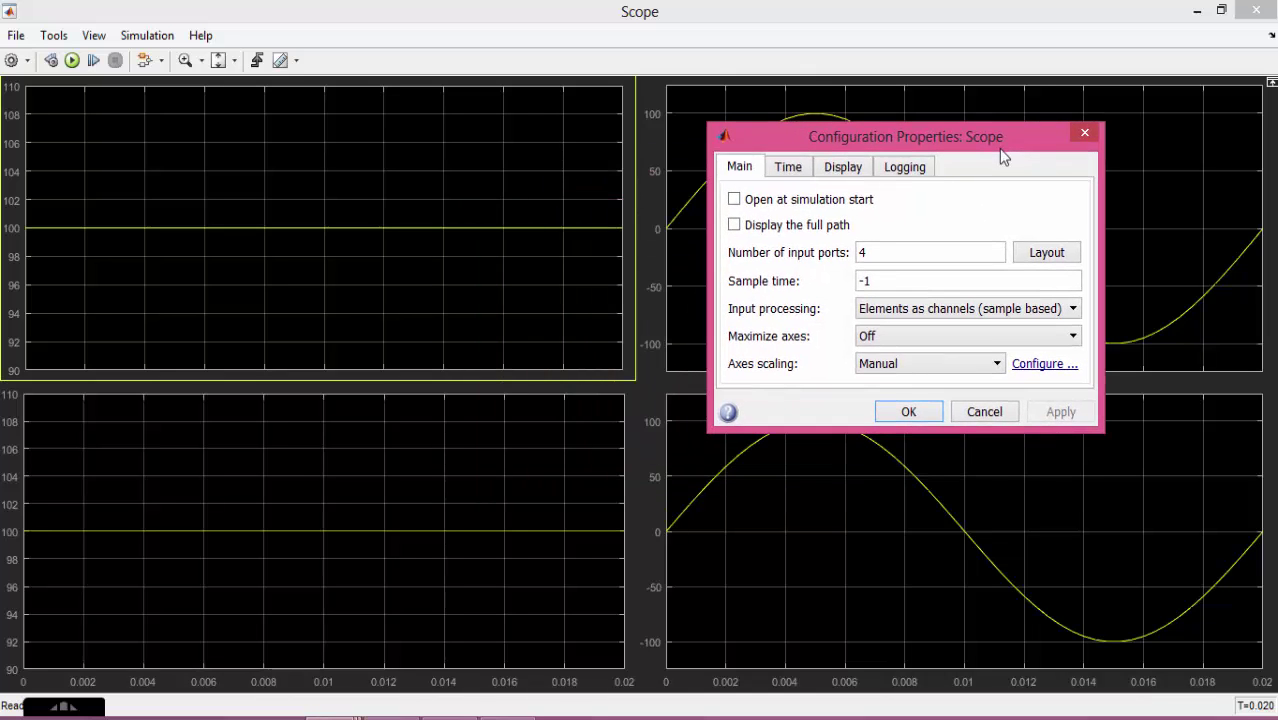
{"action": "left_click", "coordinate": [794, 167]}
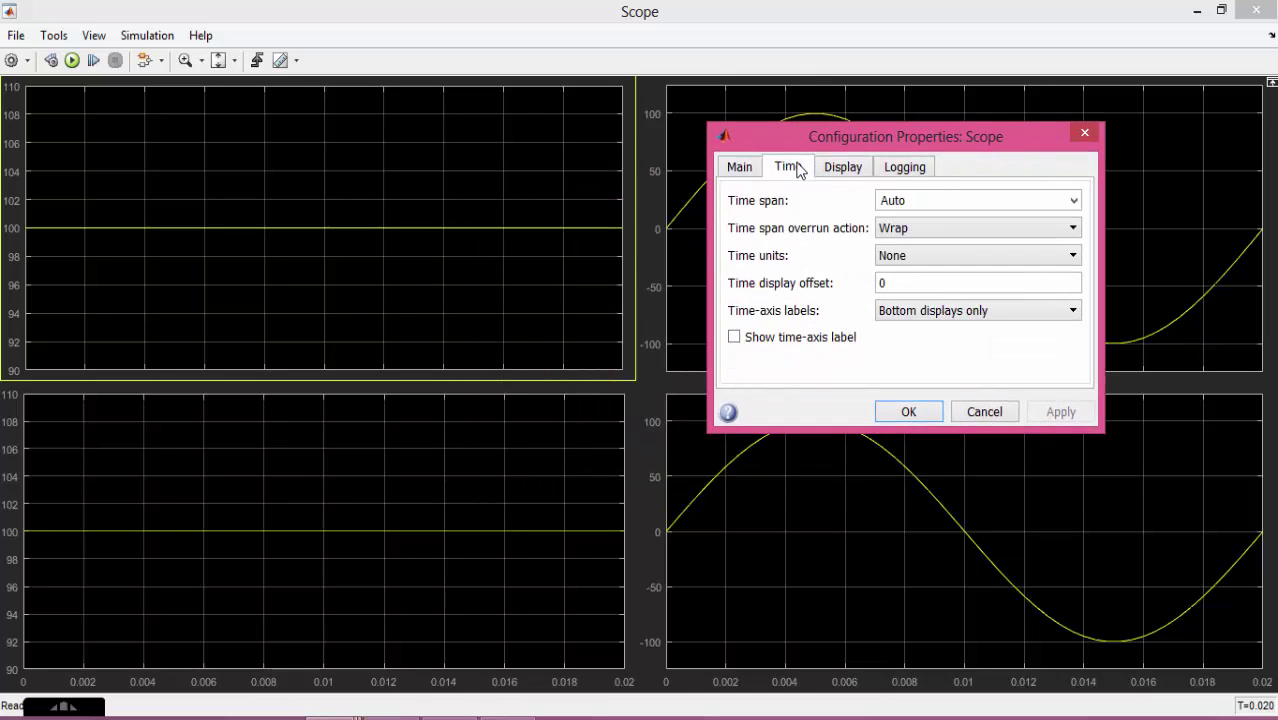
{"action": "left_click", "coordinate": [926, 229]}
{"action": "left_click", "coordinate": [926, 229]}
{"action": "left_click", "coordinate": [921, 255]}
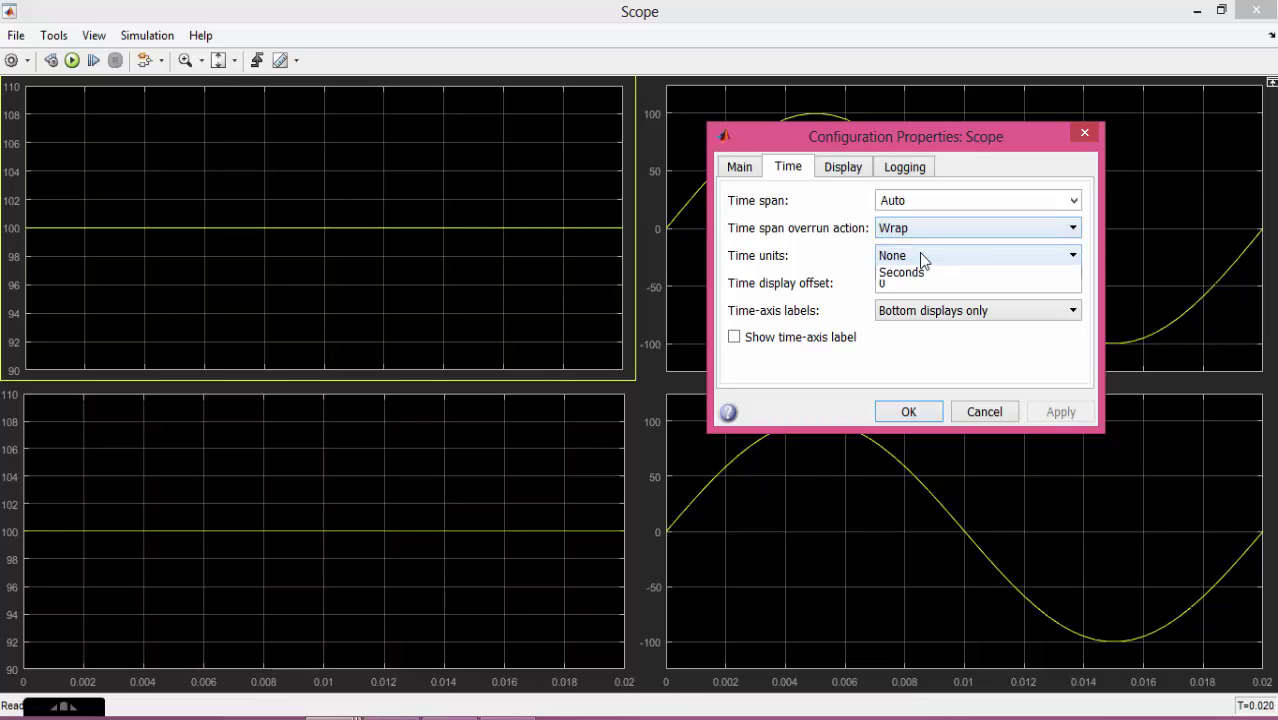
{"action": "left_click", "coordinate": [916, 306]}
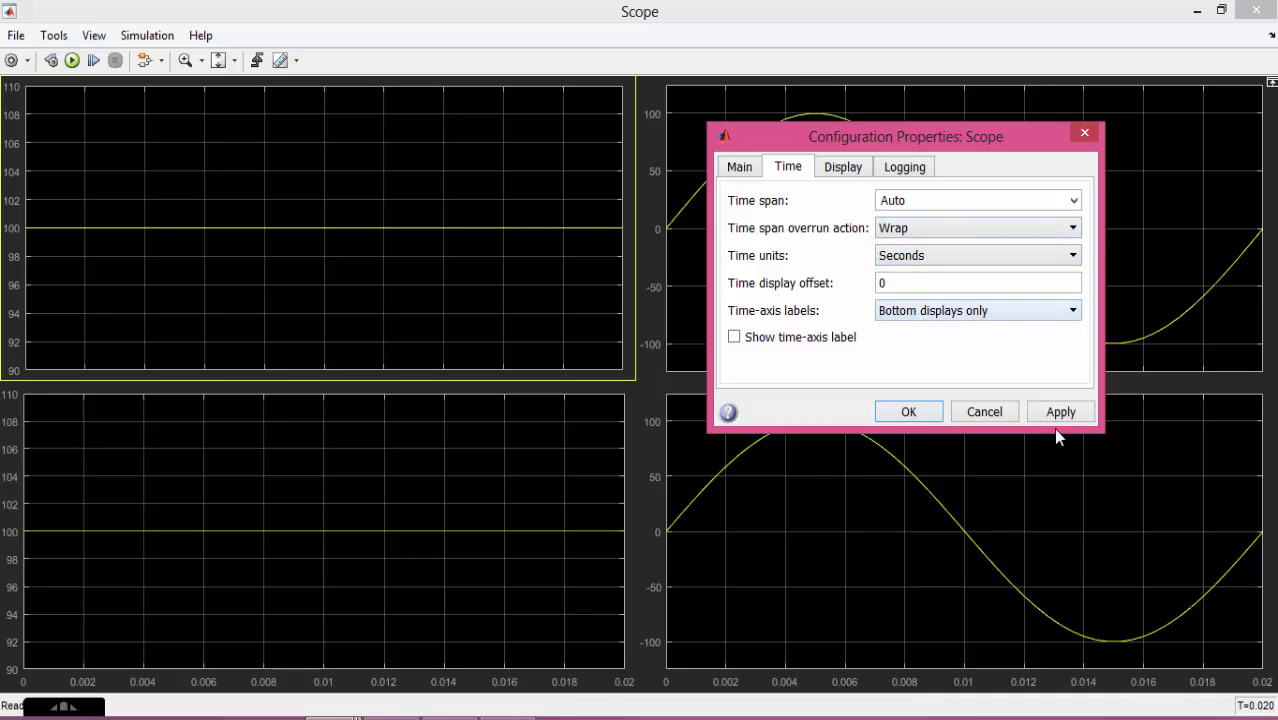
{"action": "left_click_drag", "start_coordinate": [1058, 432], "coordinate": [1061, 425]}
{"action": "left_click", "coordinate": [1050, 412]}
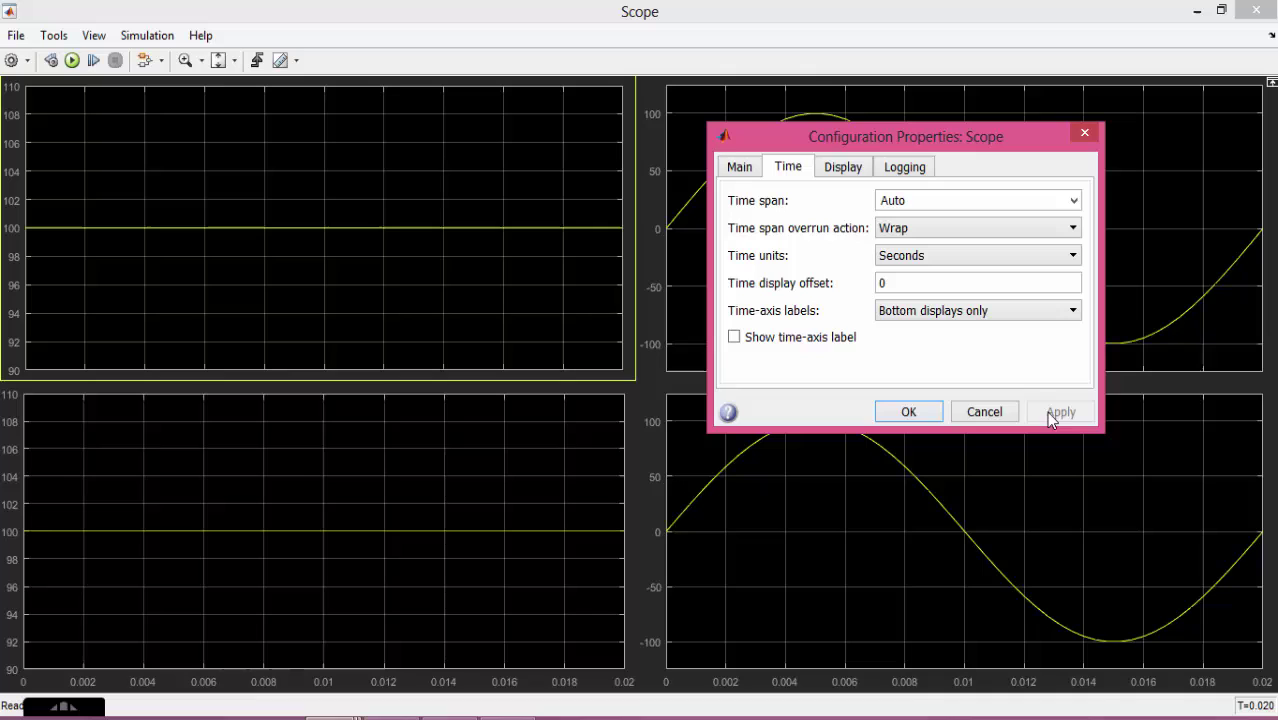
{"action": "left_click", "coordinate": [908, 412]}
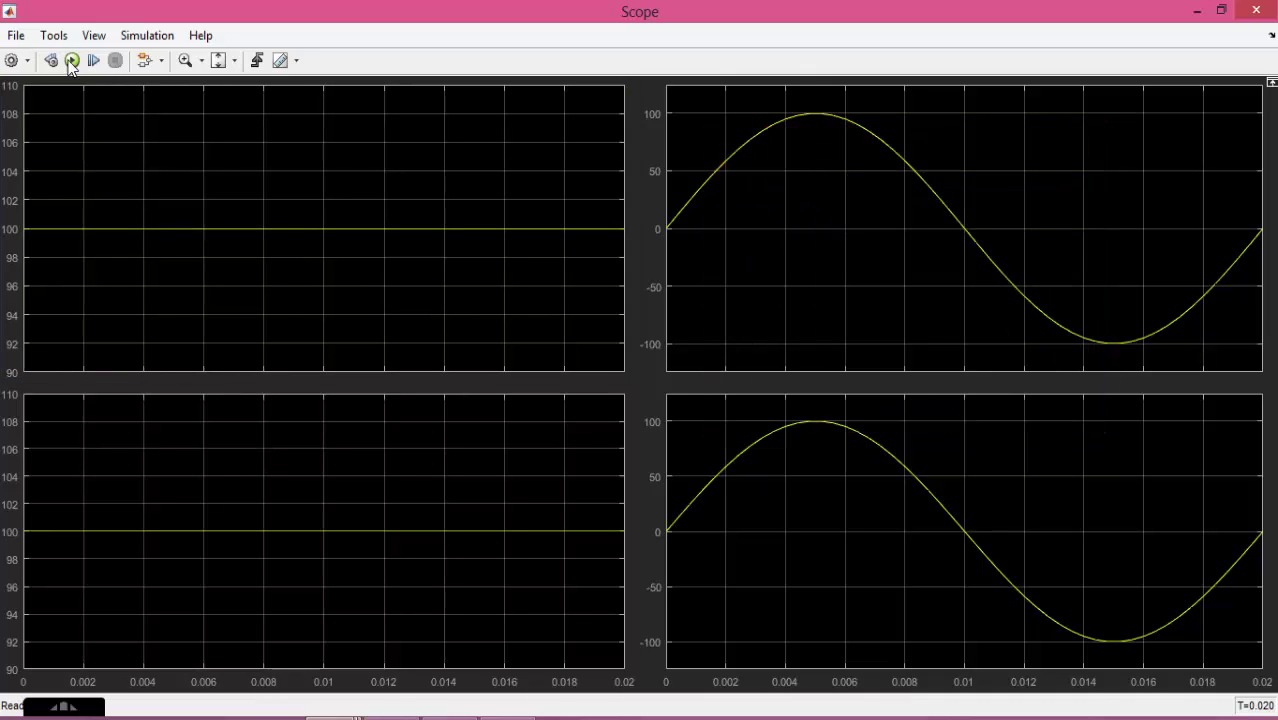
- Reopen the scope's configuration properties and bring up the time settings
{"action": "left_click", "coordinate": [54, 35]}
{"action": "mouse_move", "coordinate": [145, 35]}
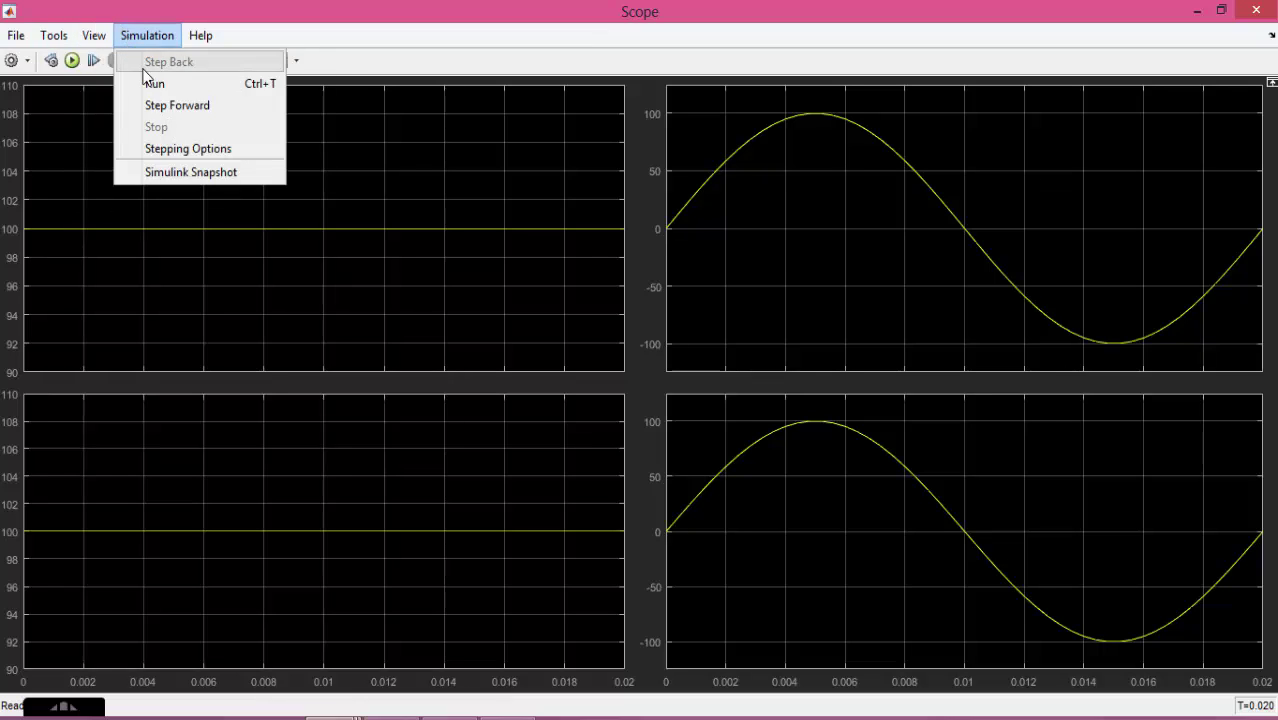
{"action": "mouse_move", "coordinate": [95, 36]}
{"action": "left_click", "coordinate": [115, 67]}
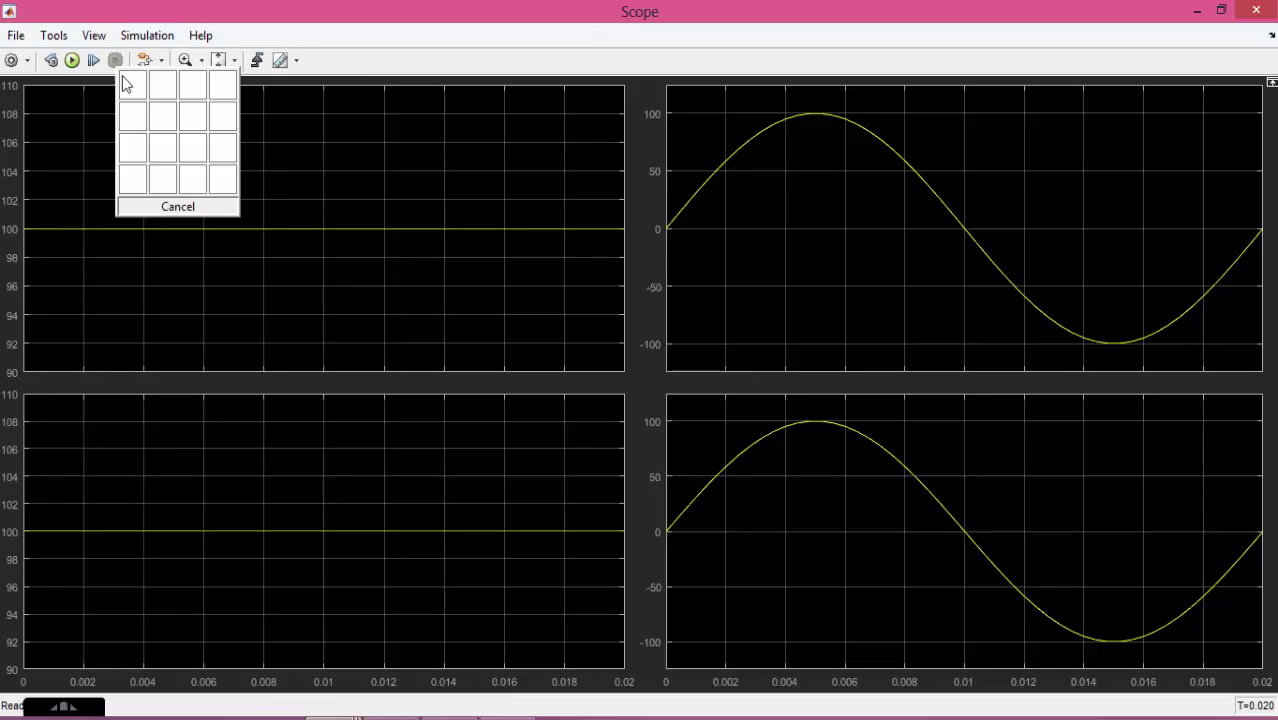
{"action": "left_click", "coordinate": [152, 36]}
{"action": "left_click", "coordinate": [110, 37]}
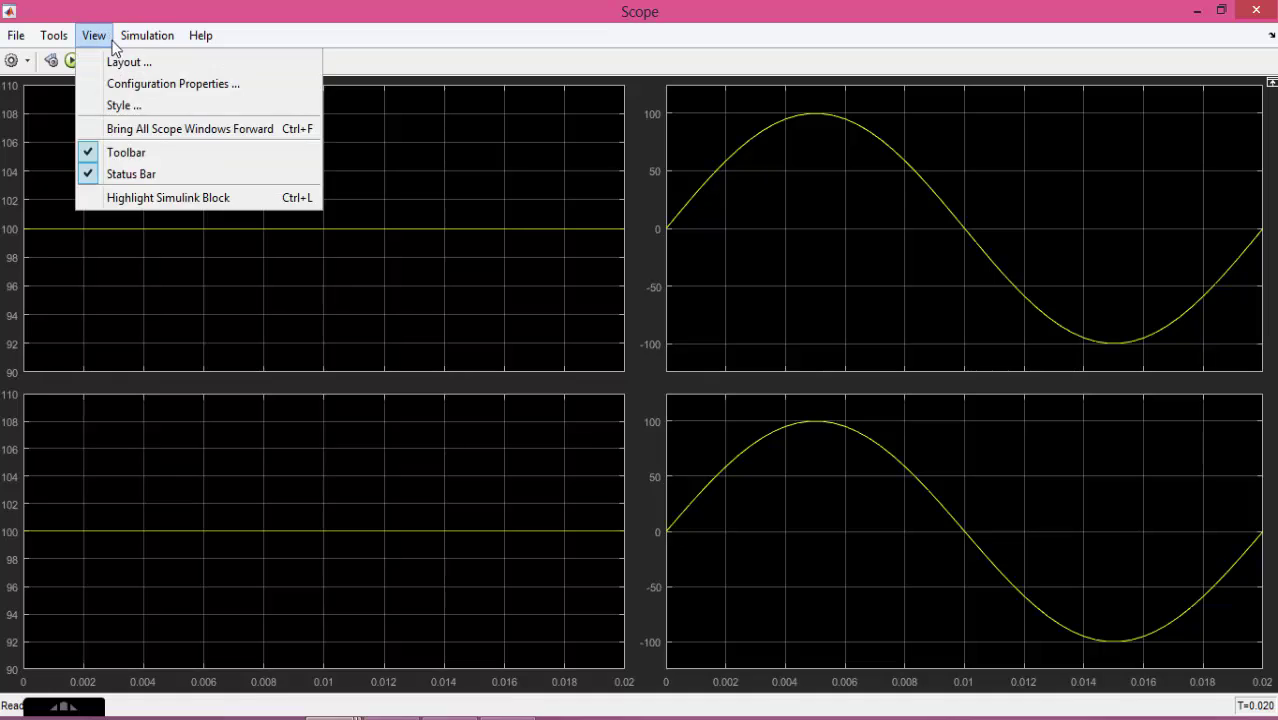
{"action": "left_click", "coordinate": [122, 88]}
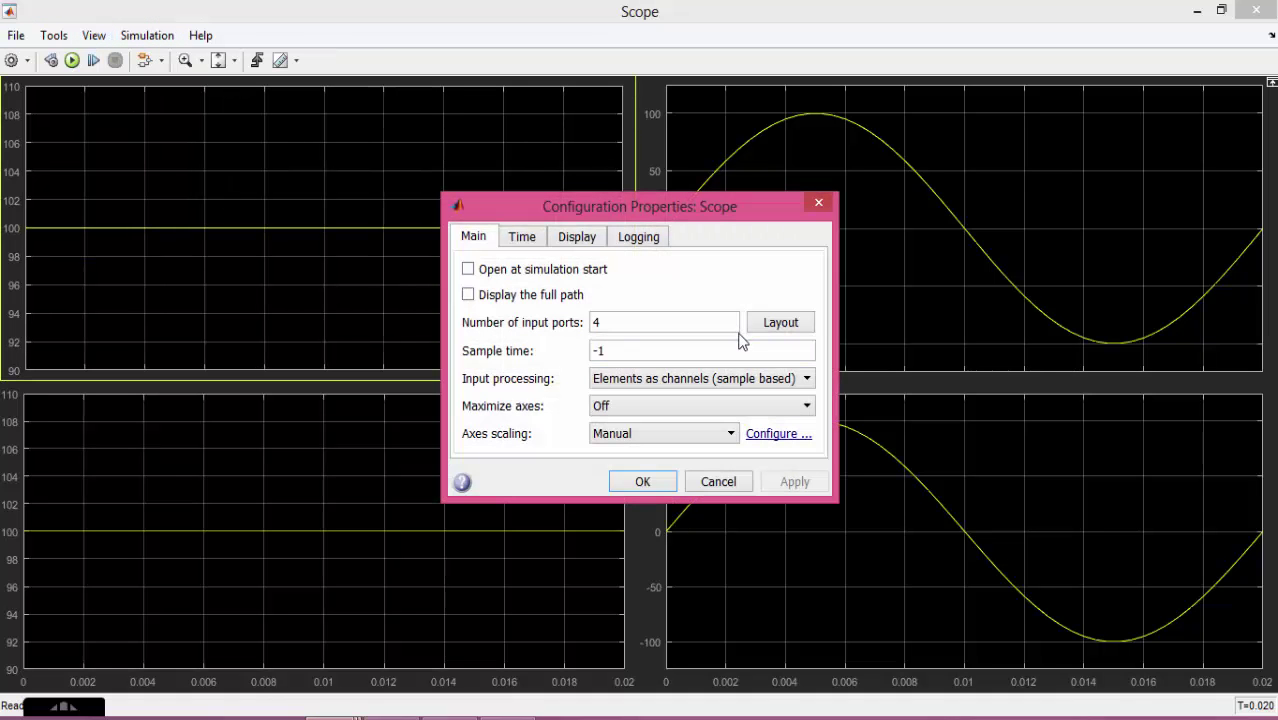
{"action": "left_click", "coordinate": [522, 238]}
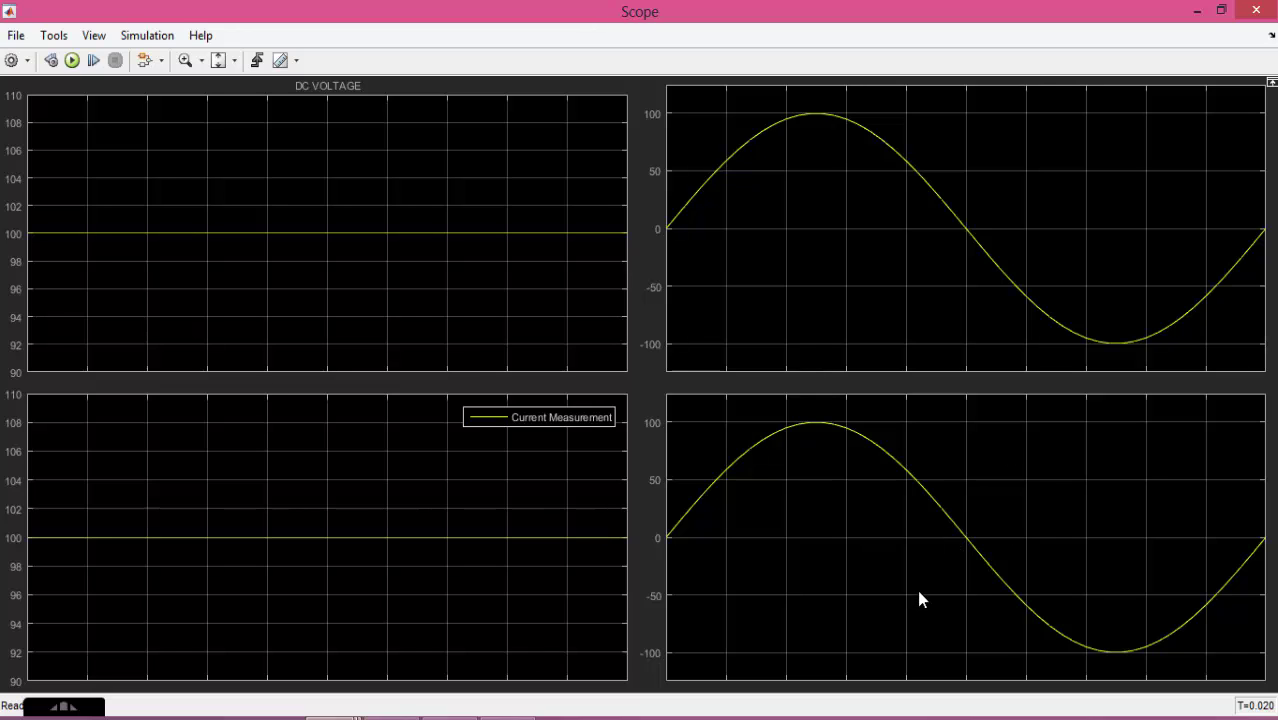
- Open the scope's configuration properties again and move the dialog clear of the lower-left plot's legend
{"action": "left_click", "coordinate": [108, 35]}
{"action": "mouse_move", "coordinate": [94, 36]}
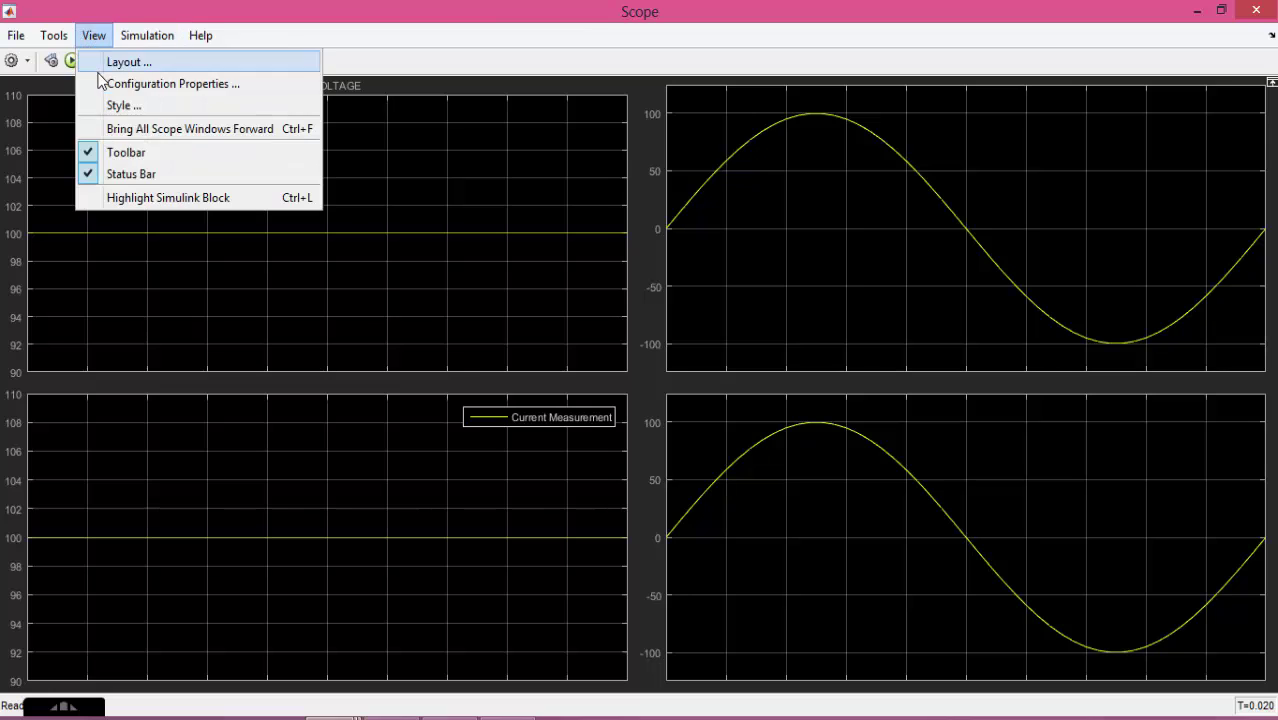
{"action": "left_click", "coordinate": [101, 84]}
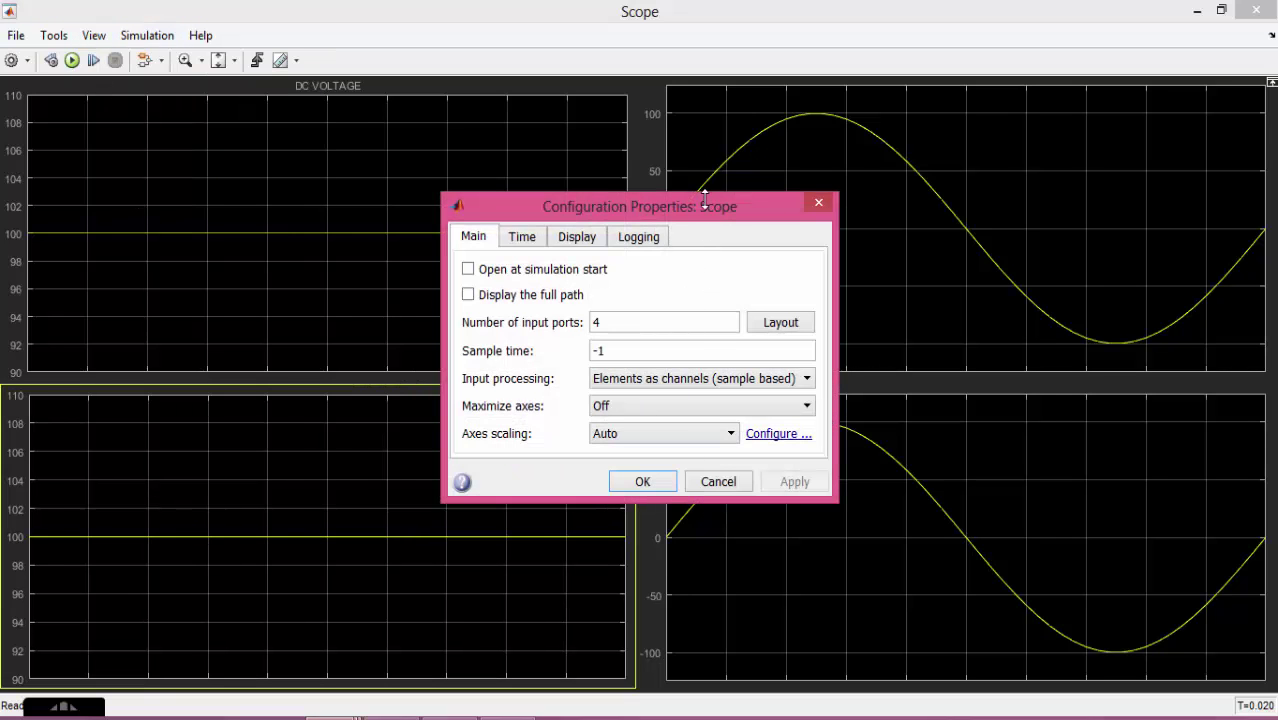
{"action": "left_click_drag", "start_coordinate": [705, 200], "coordinate": [918, 46]}
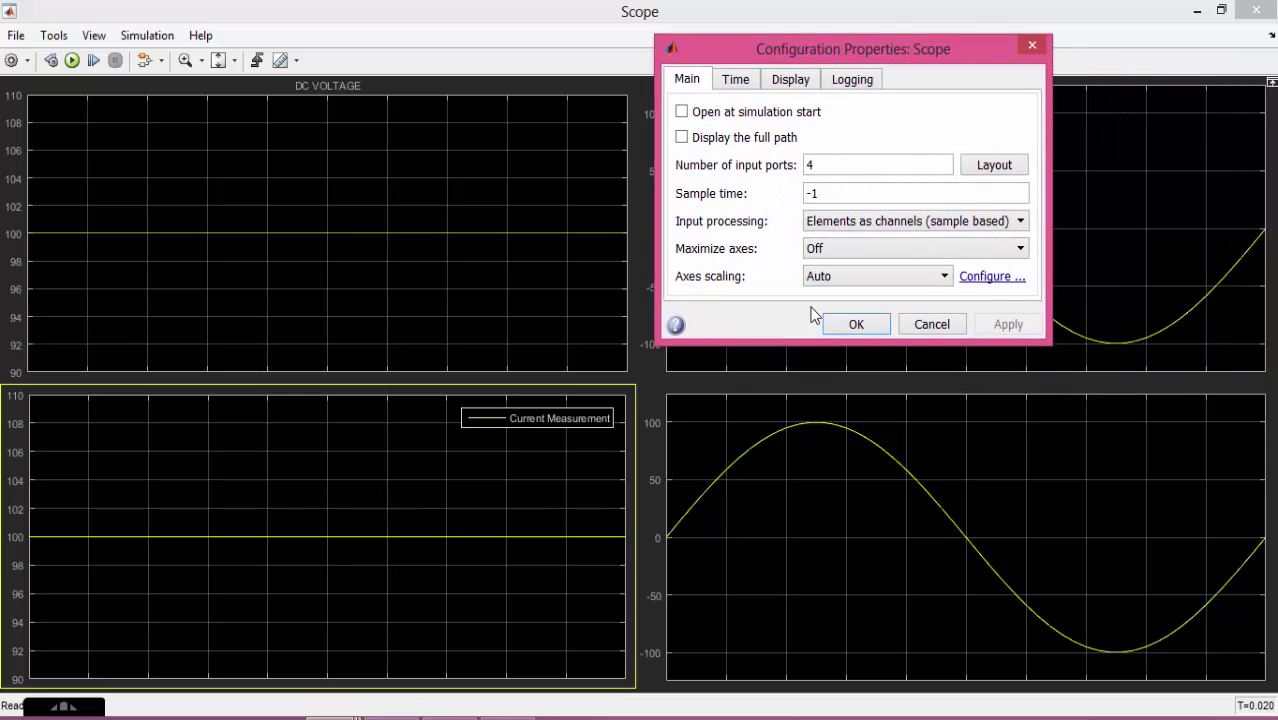
- Apply Manual axes scaling to the scope, and set the scaling back to Auto
{"action": "left_click", "coordinate": [820, 282]}
{"action": "left_click", "coordinate": [837, 293]}
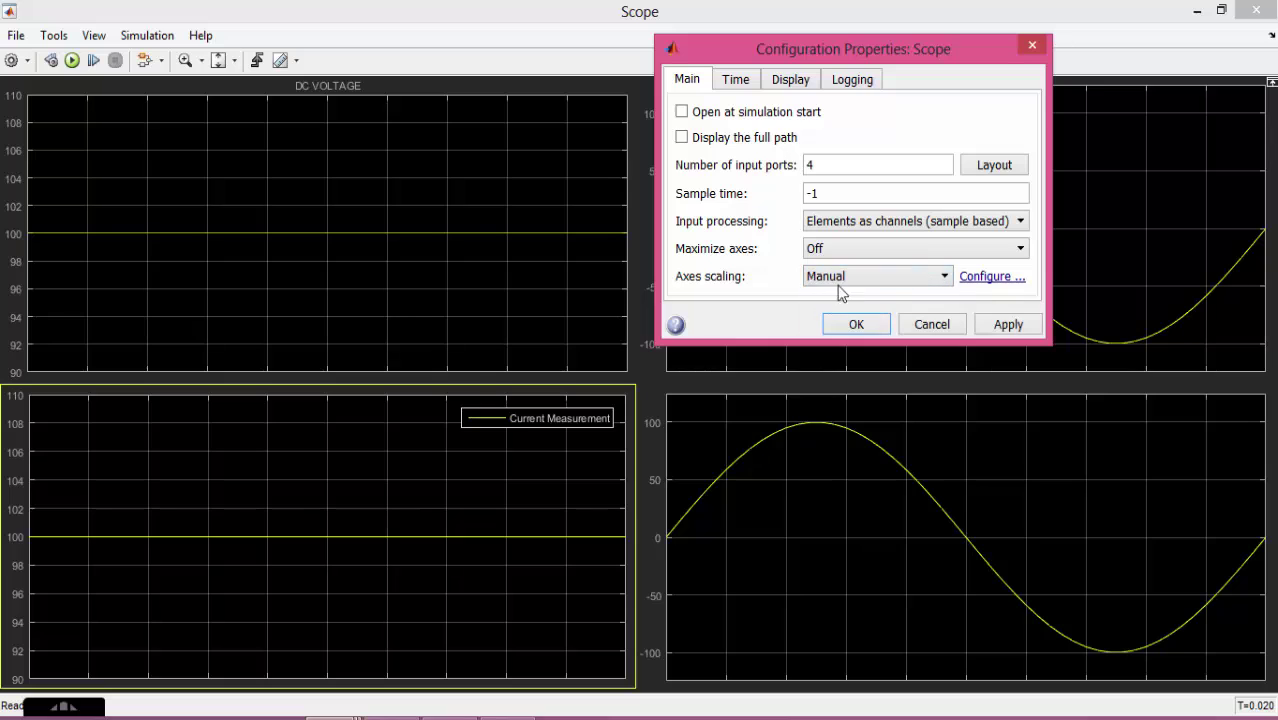
{"action": "left_click", "coordinate": [992, 327]}
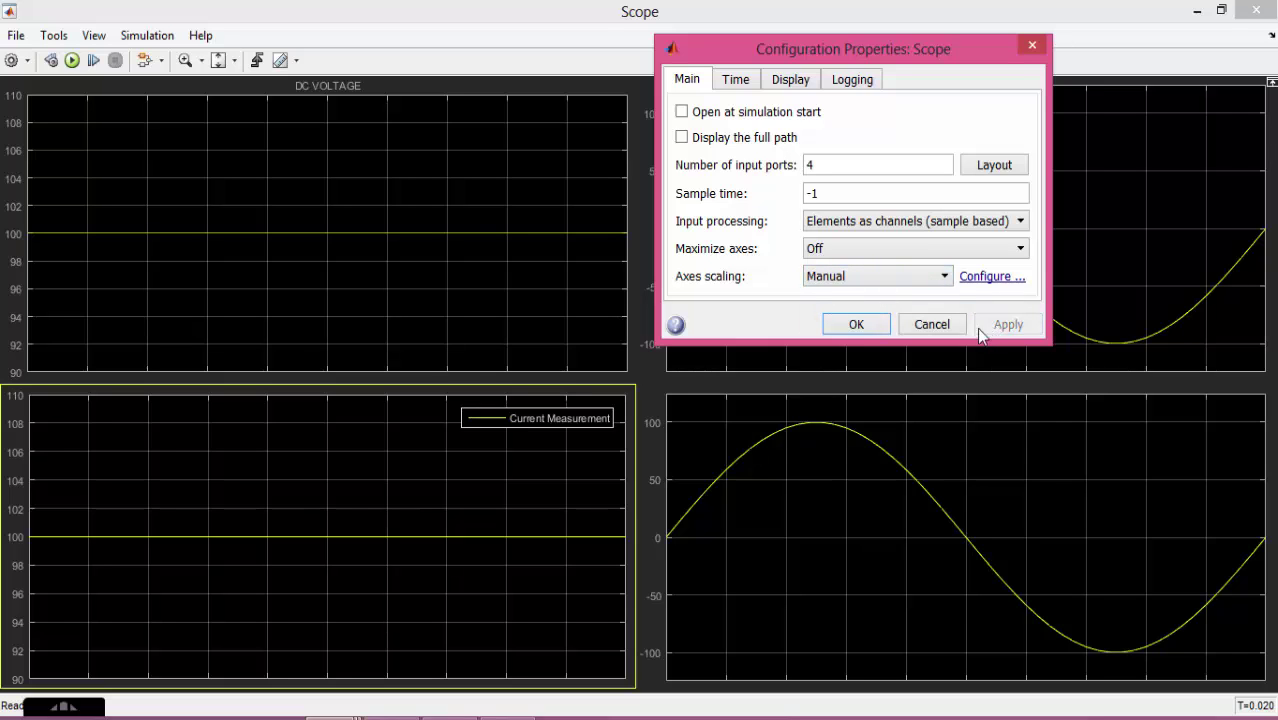
{"action": "left_click", "coordinate": [864, 281]}
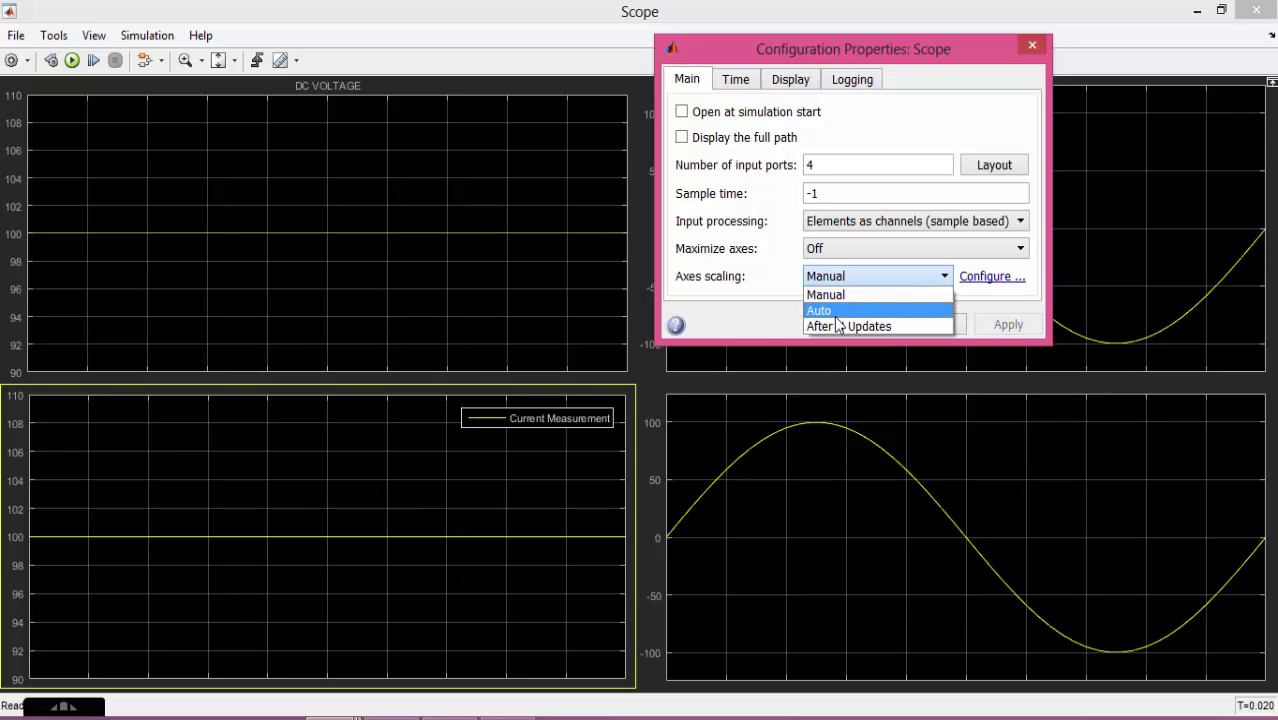
{"action": "left_click", "coordinate": [838, 311]}
{"action": "left_click", "coordinate": [992, 330]}
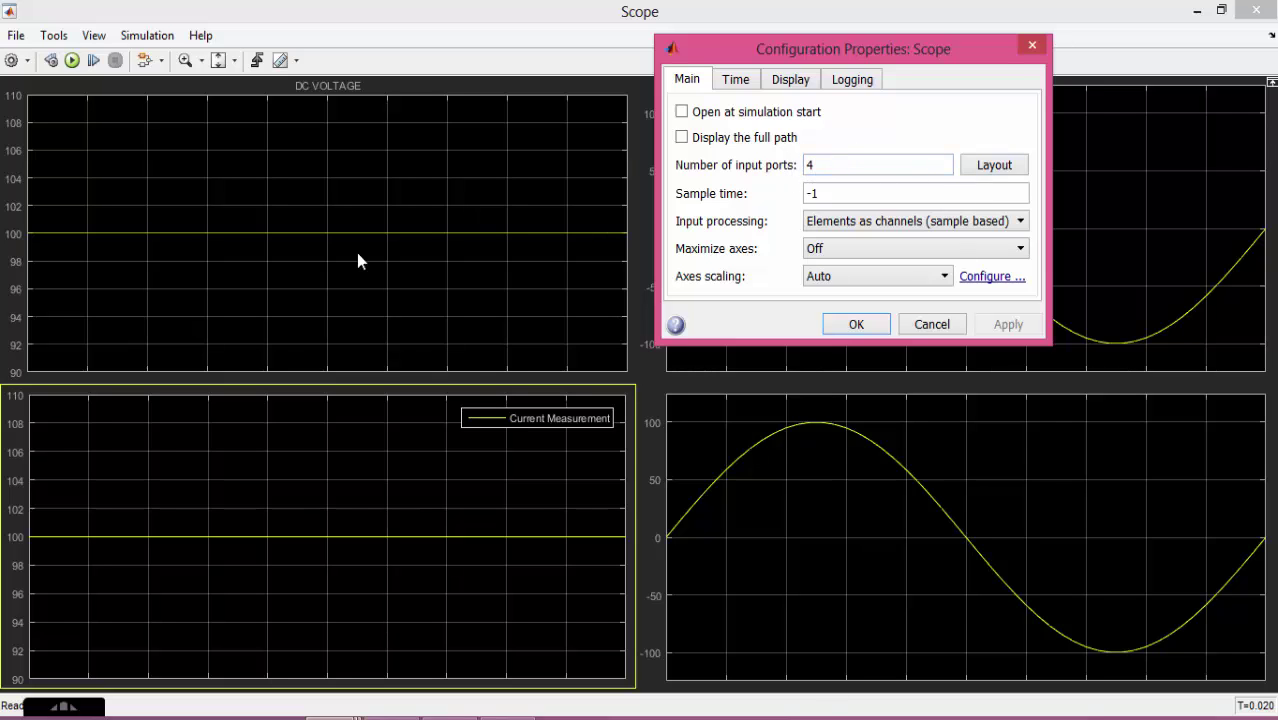
- Set the scope's time-axis labels to All with time units in Seconds, and apply the settings
{"action": "left_click", "coordinate": [732, 79]}
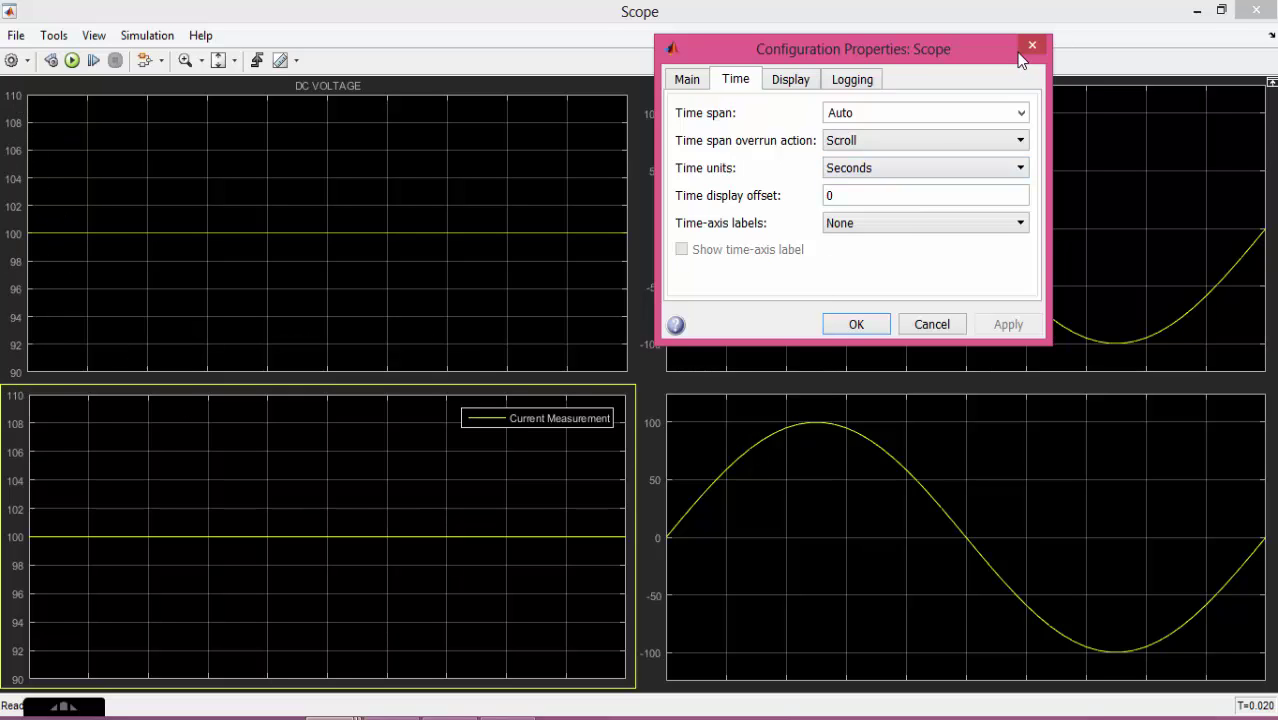
{"action": "left_click_drag", "start_coordinate": [931, 57], "coordinate": [617, 22]}
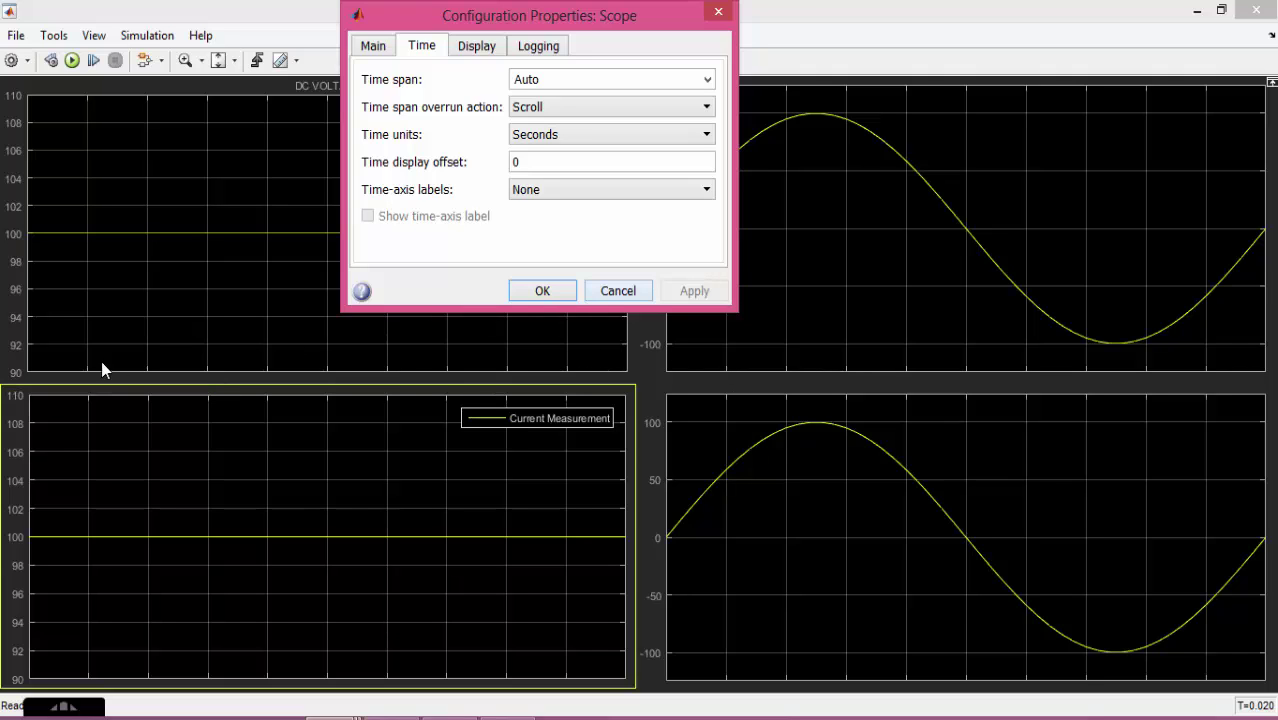
{"action": "left_click", "coordinate": [583, 190]}
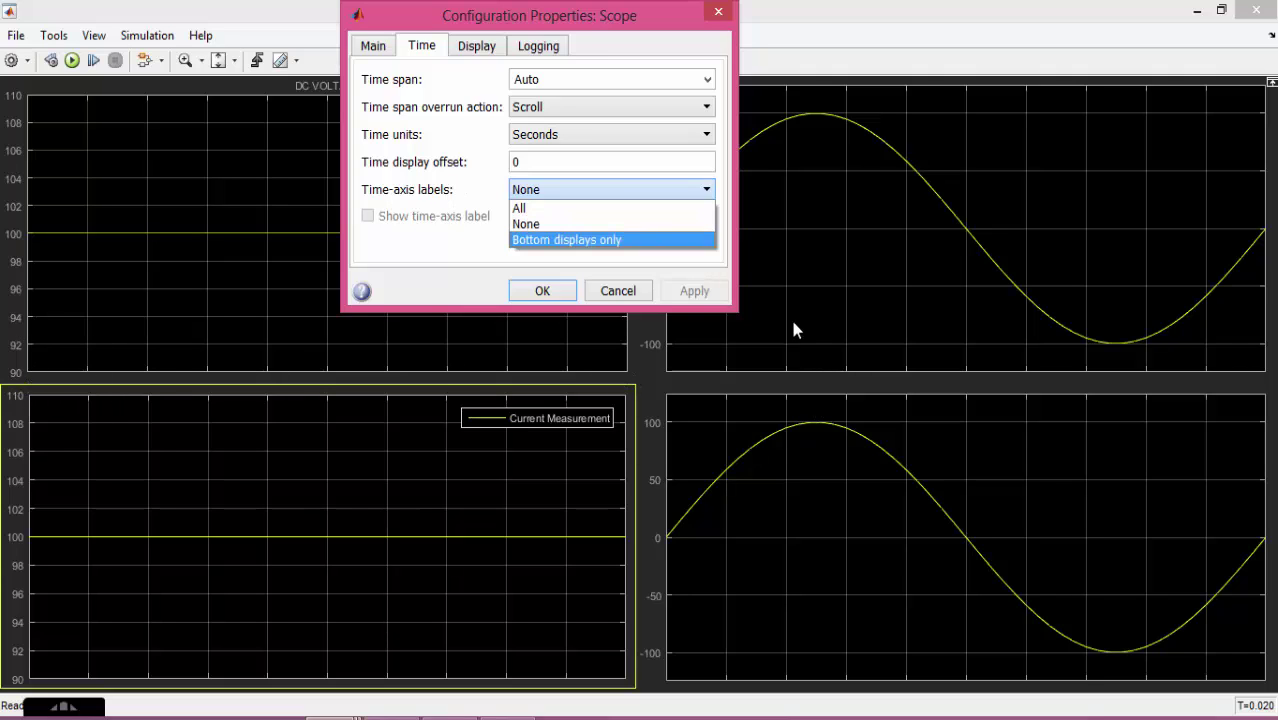
{"action": "left_click", "coordinate": [425, 58]}
{"action": "left_click", "coordinate": [536, 189]}
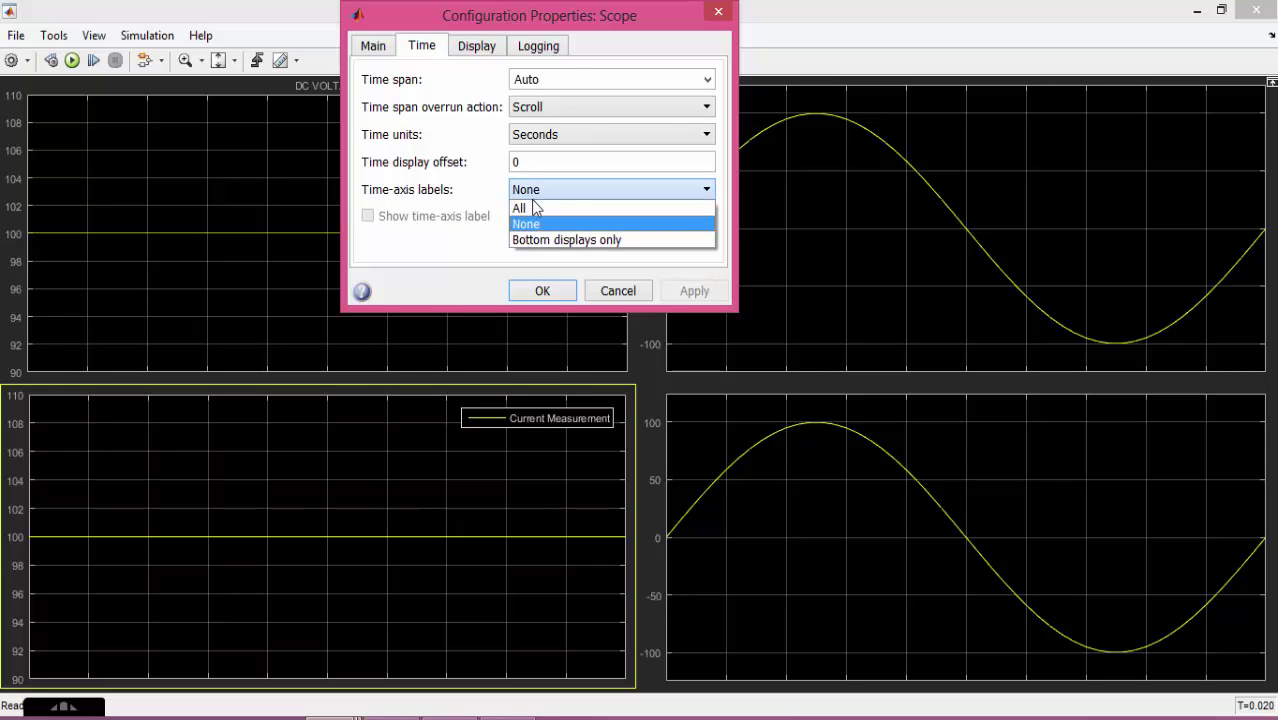
{"action": "left_click", "coordinate": [533, 207]}
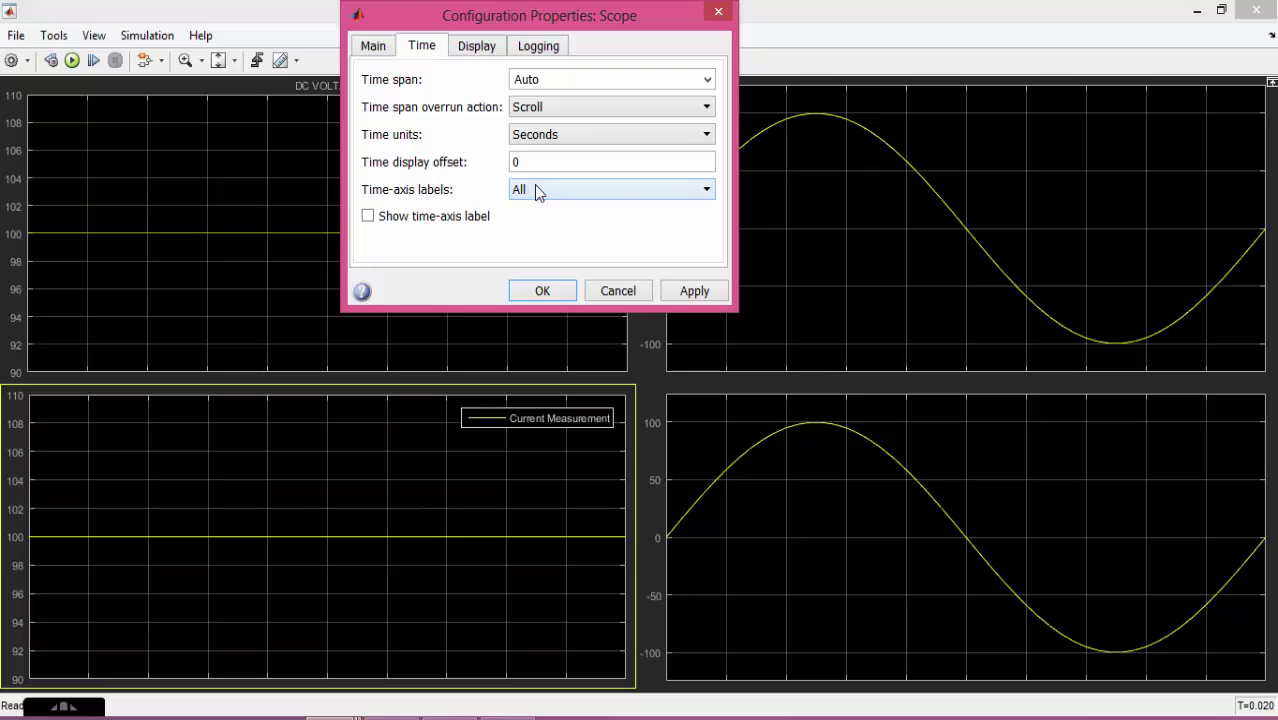
{"action": "left_click", "coordinate": [540, 135]}
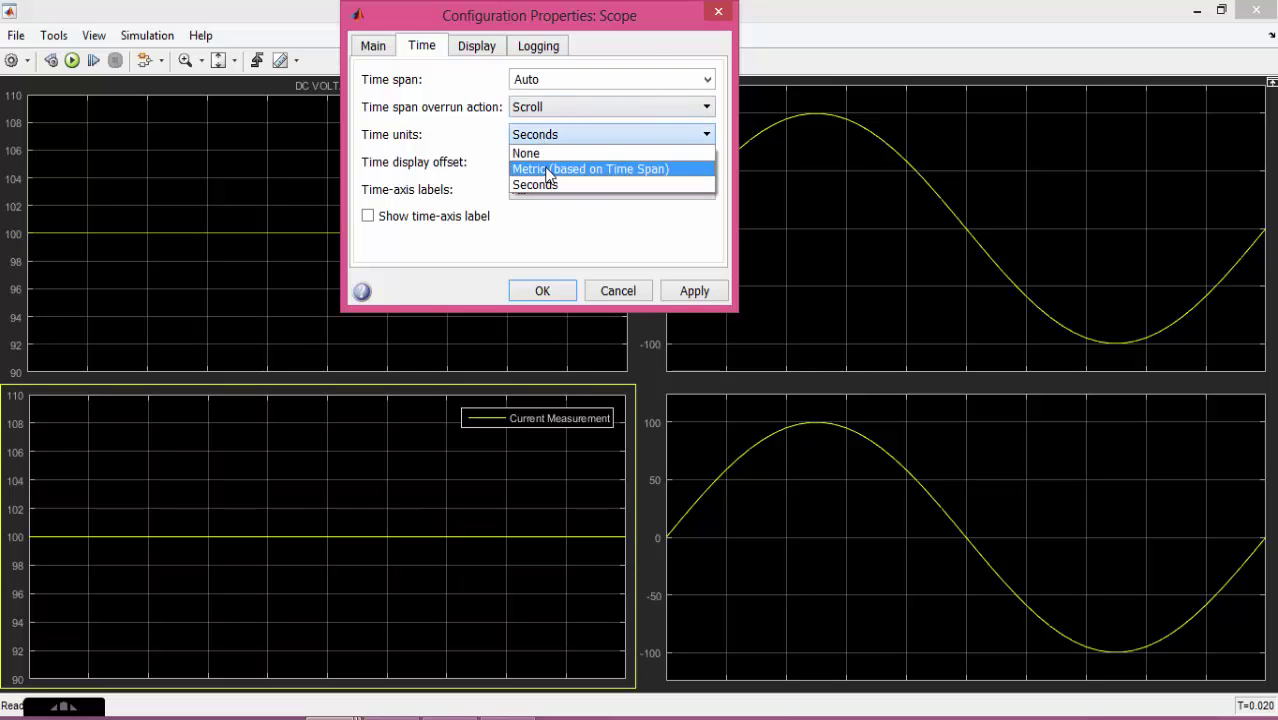
{"action": "left_click", "coordinate": [546, 185]}
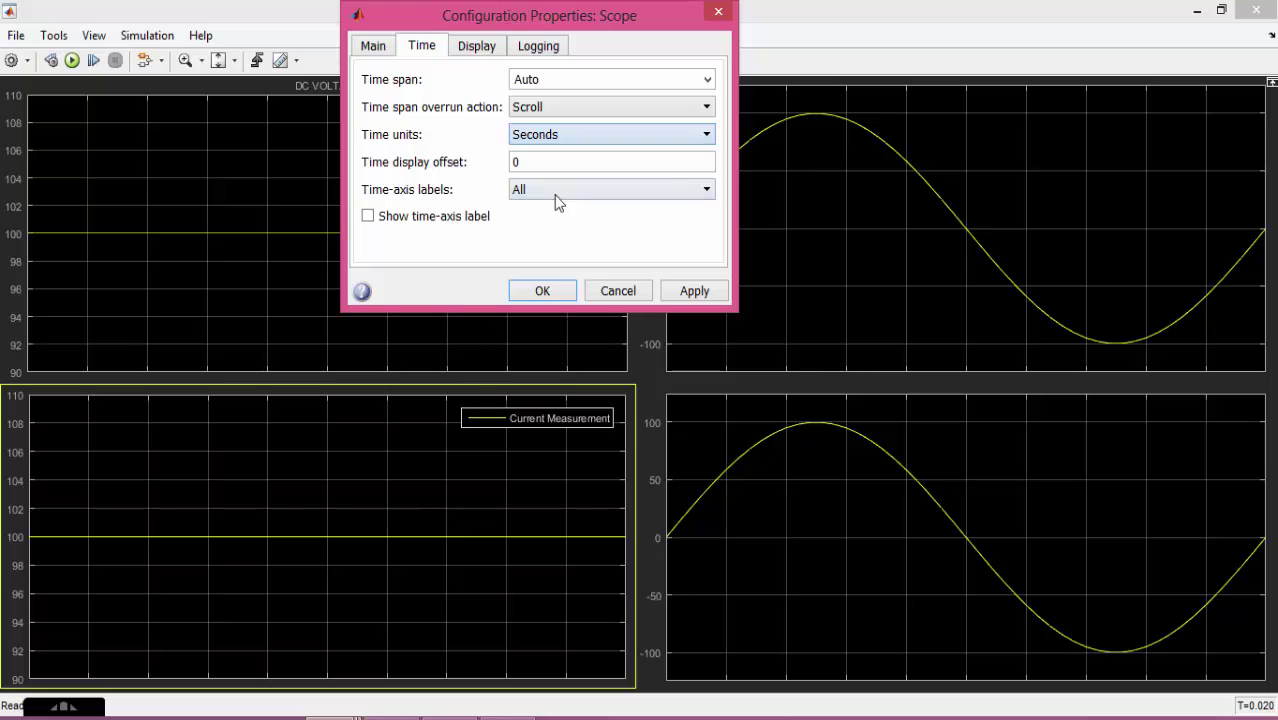
{"action": "left_click", "coordinate": [684, 290]}
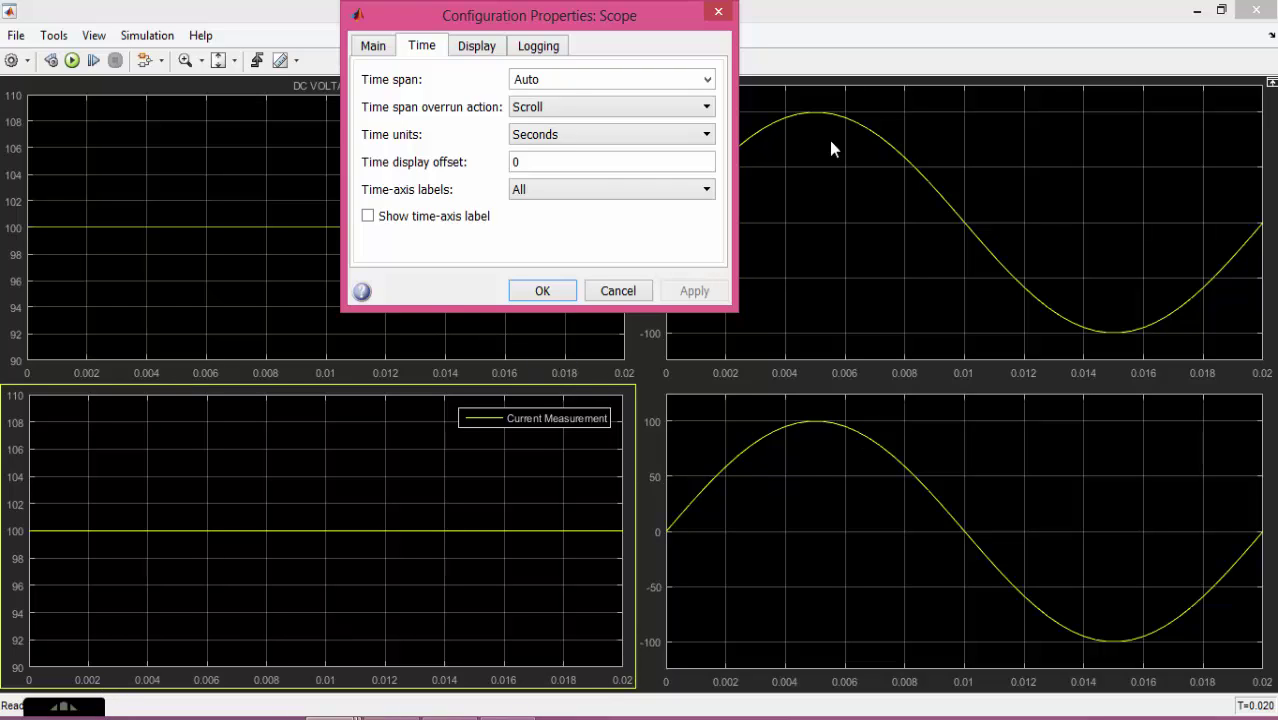
- Apply Metric (based on Time Span) as the scope's time units
{"action": "left_click", "coordinate": [552, 137]}
{"action": "left_click", "coordinate": [552, 169]}
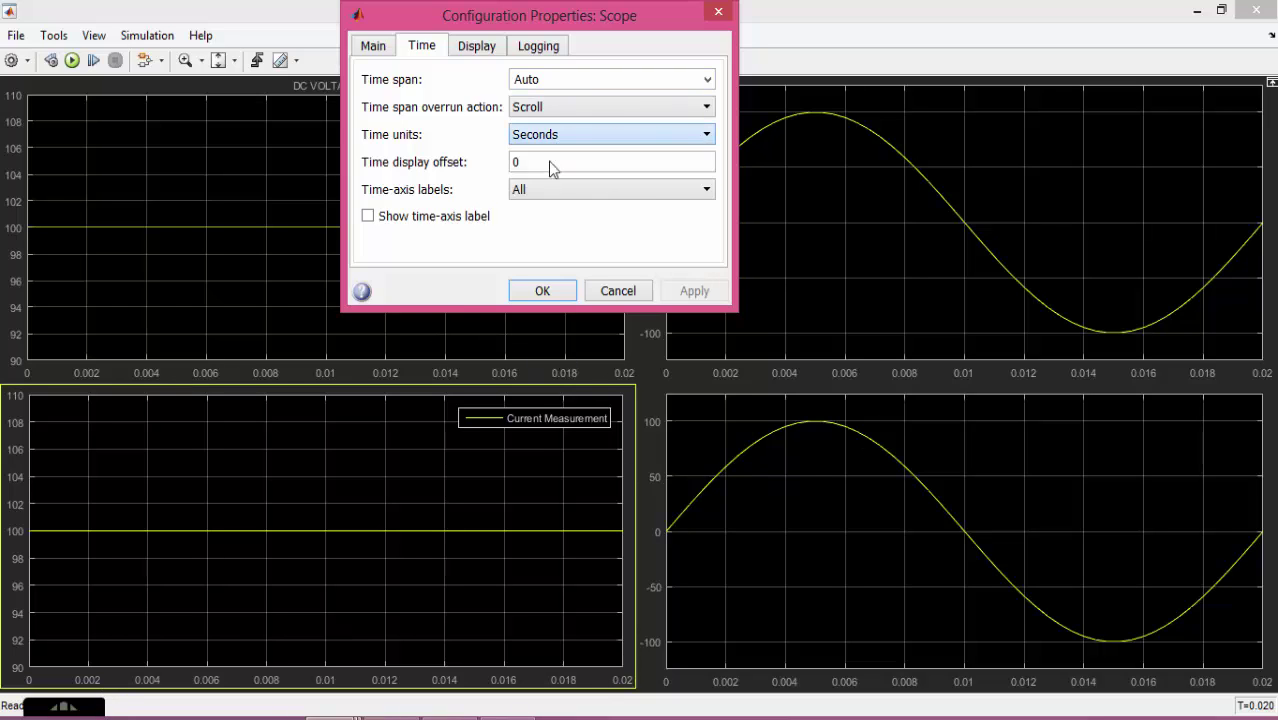
{"action": "left_click", "coordinate": [705, 296]}
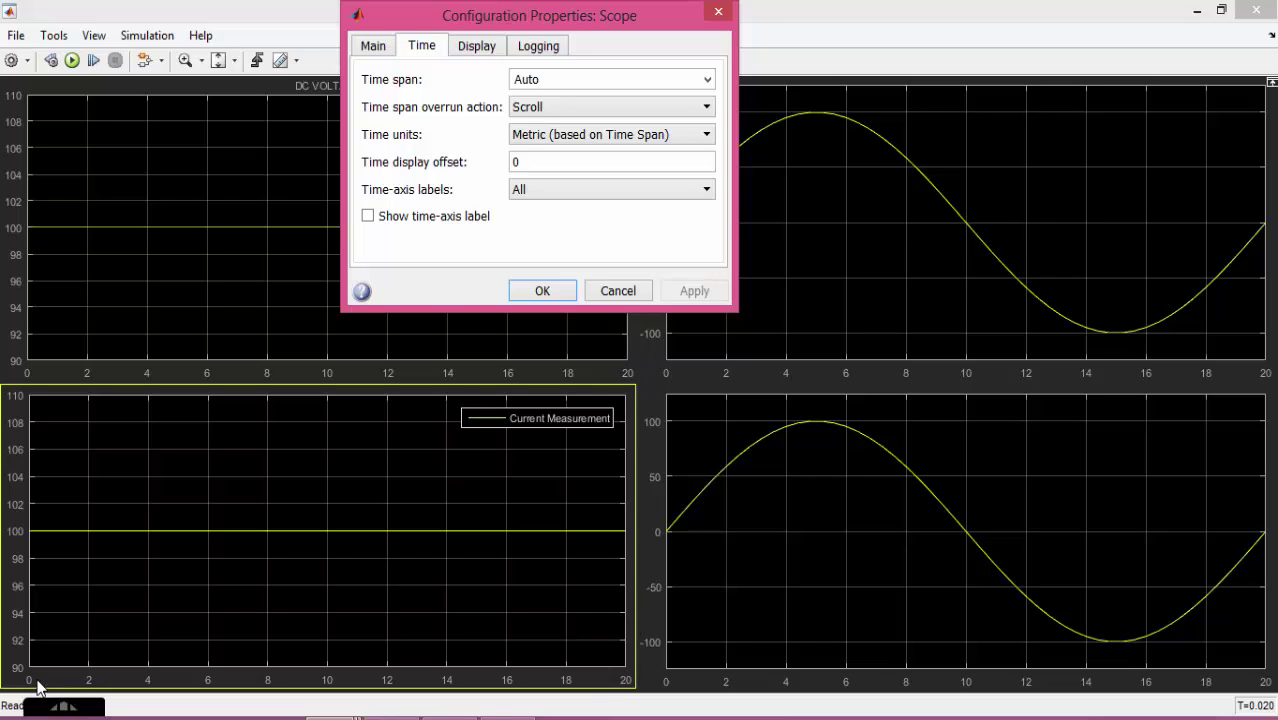
- Apply Seconds as the scope's time units
{"action": "left_click", "coordinate": [574, 135]}
{"action": "left_click", "coordinate": [562, 181]}
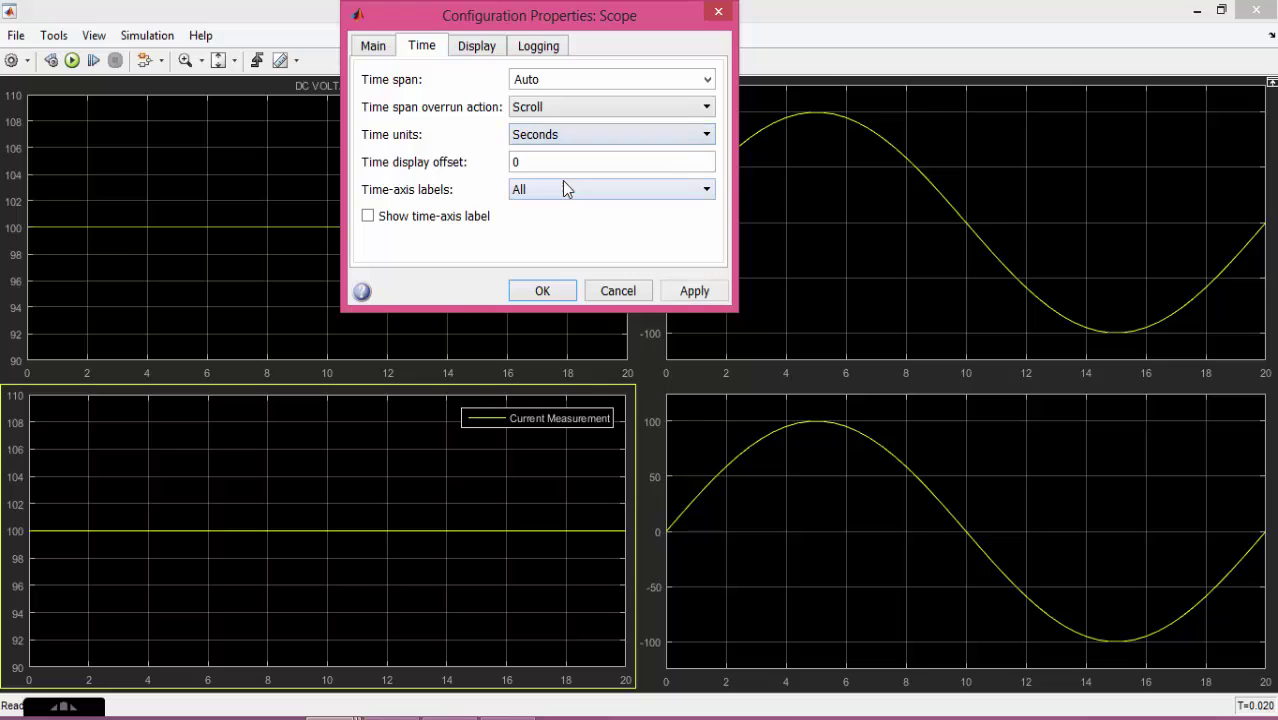
{"action": "left_click", "coordinate": [690, 291]}
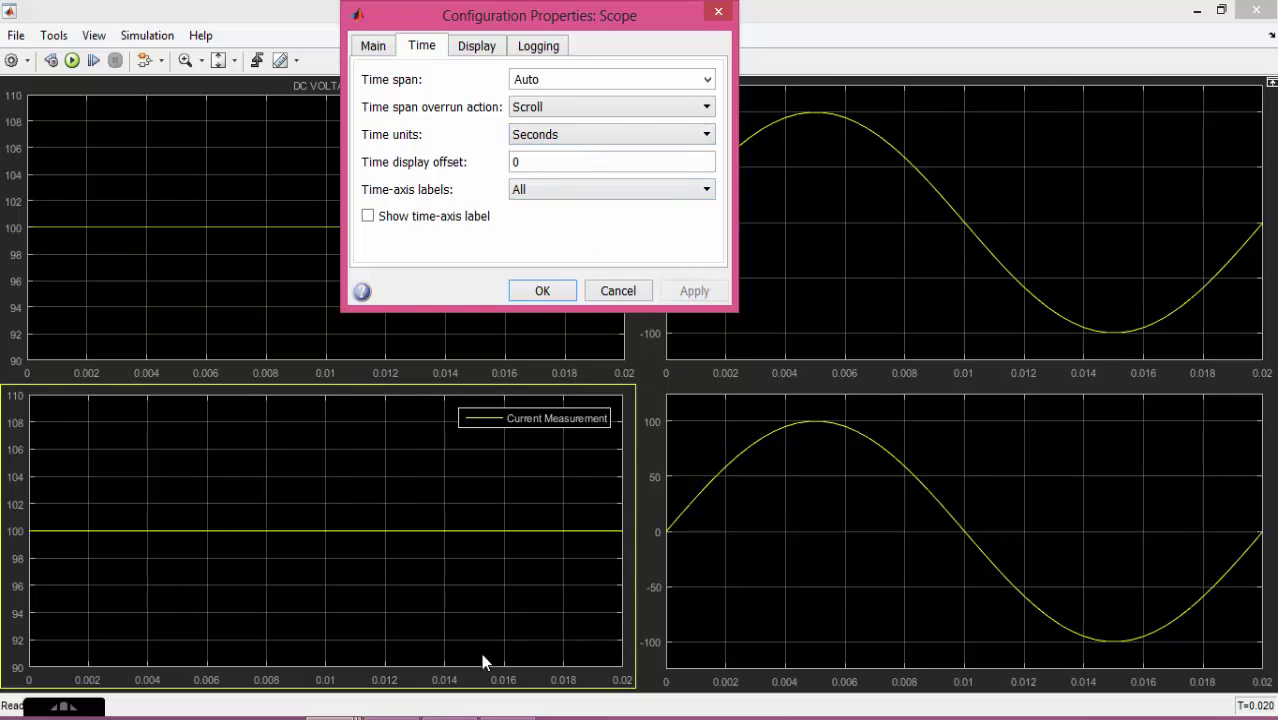
- Set the scope's time units to None, apply the change, and close the configuration properties
{"action": "left_click", "coordinate": [636, 137]}
{"action": "left_click", "coordinate": [620, 163]}
{"action": "left_click", "coordinate": [674, 286]}
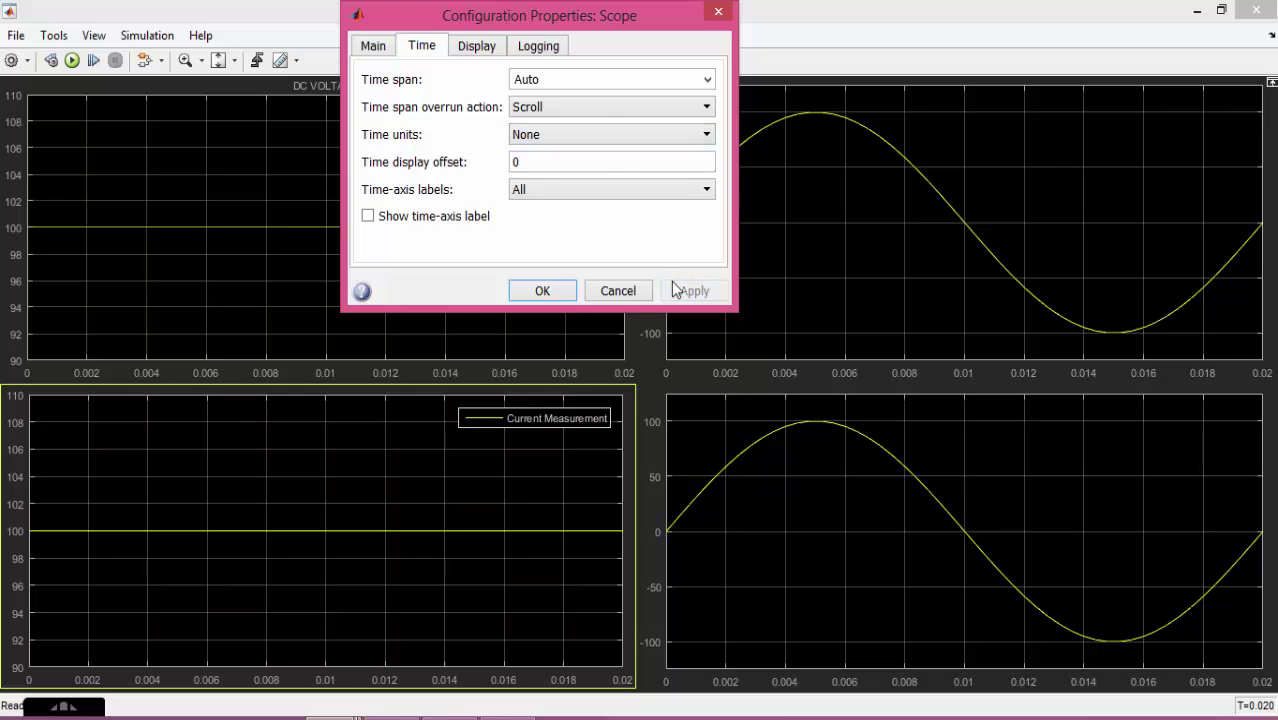
{"action": "left_click", "coordinate": [556, 289]}
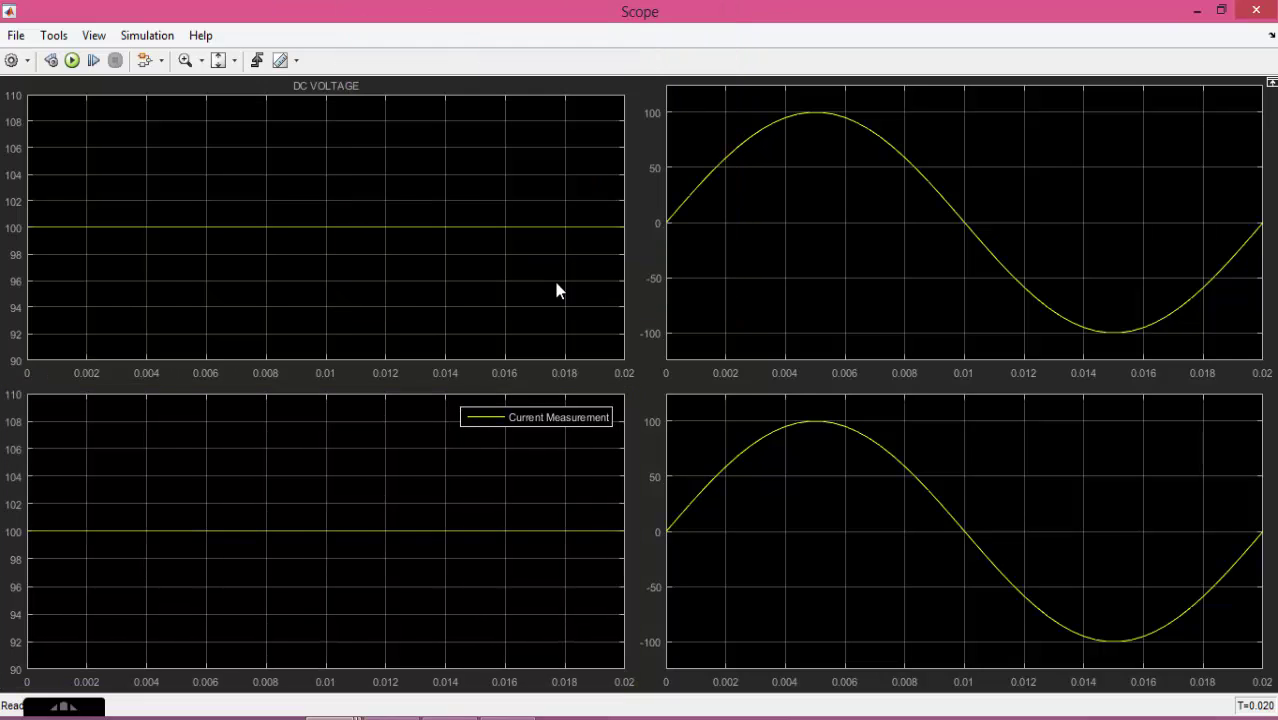
- Reopen the scope's configuration properties and show the legend on display 1, the DC VOLTAGE plot
{"action": "left_click", "coordinate": [94, 35]}
{"action": "left_click", "coordinate": [115, 84]}
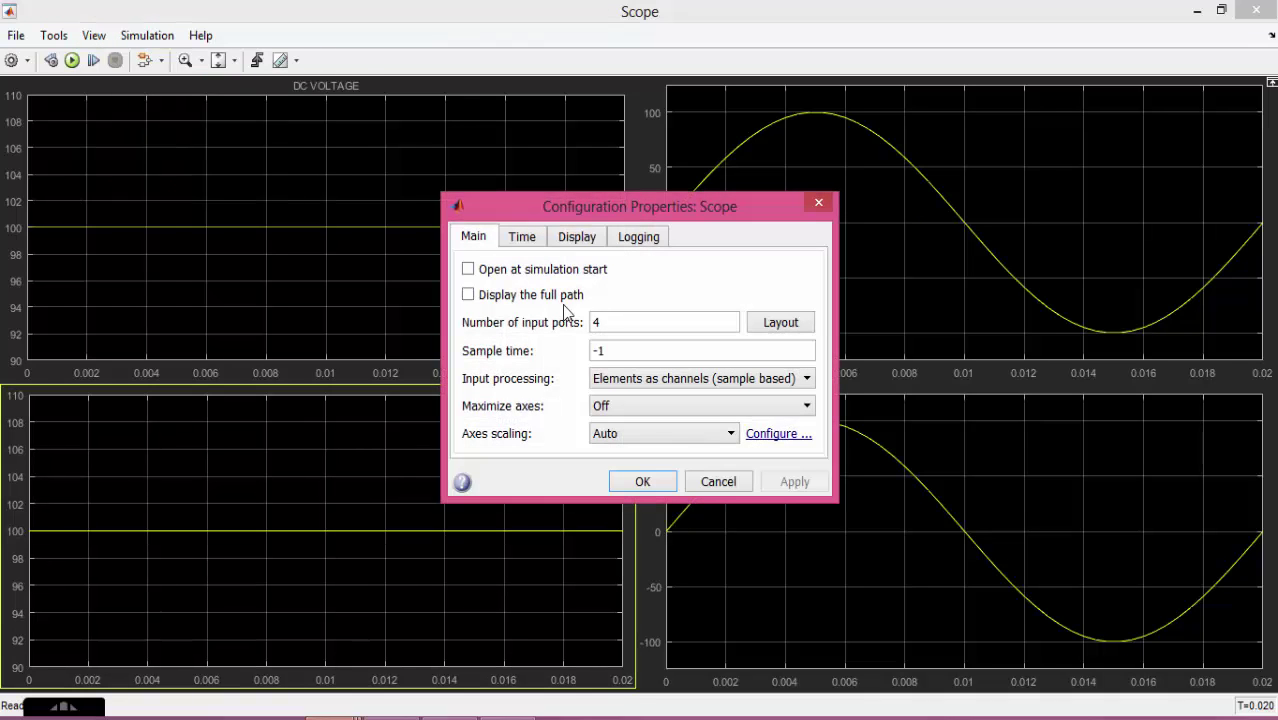
{"action": "left_click", "coordinate": [530, 237]}
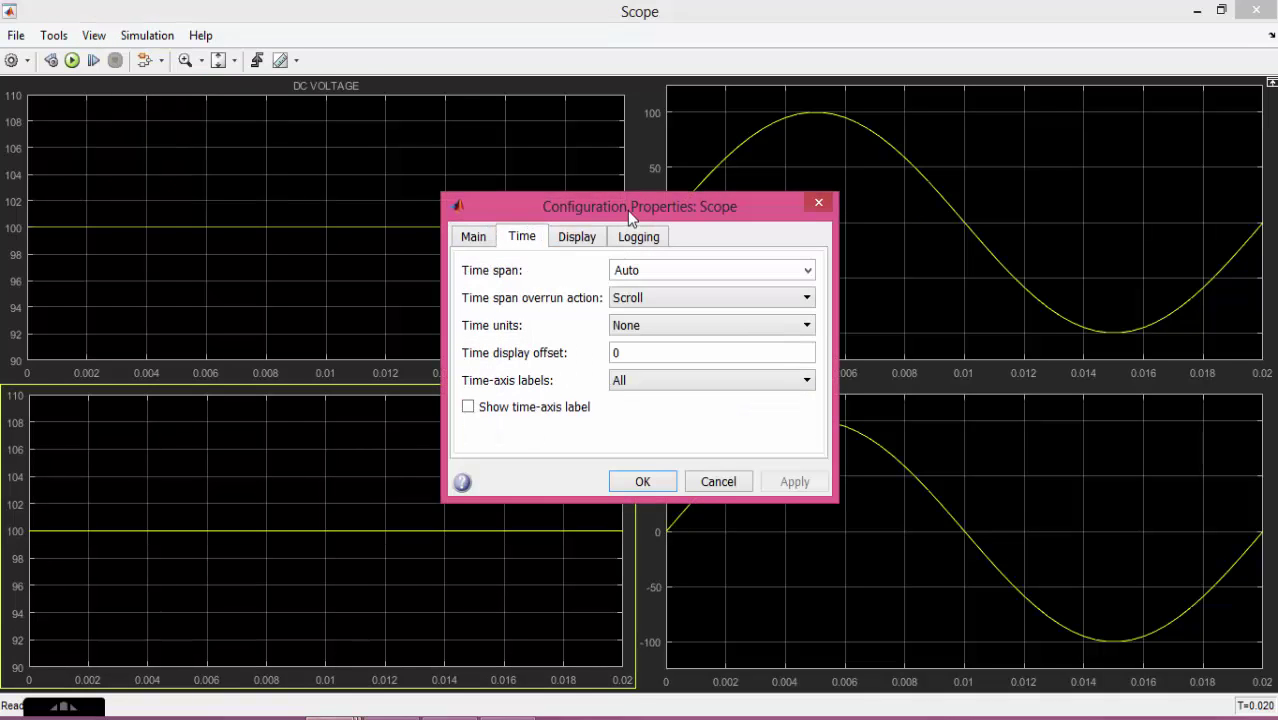
{"action": "left_click_drag", "start_coordinate": [662, 212], "coordinate": [781, 95]}
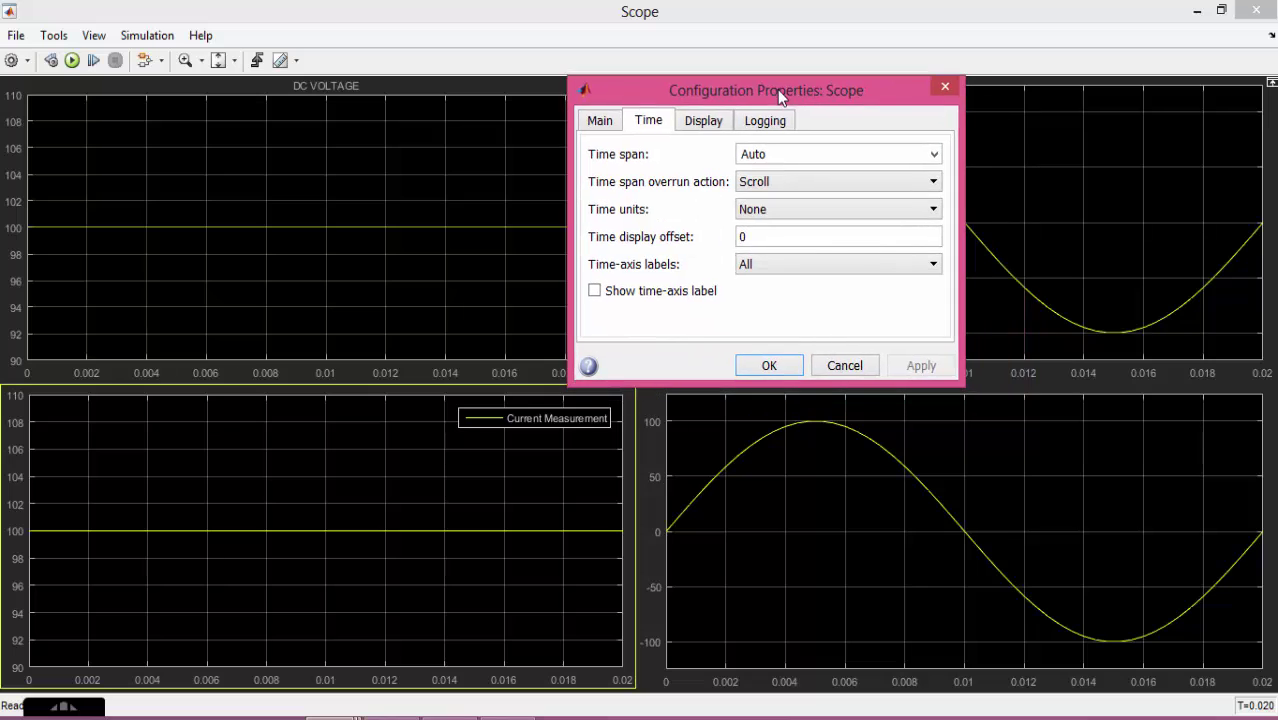
{"action": "left_click", "coordinate": [714, 122]}
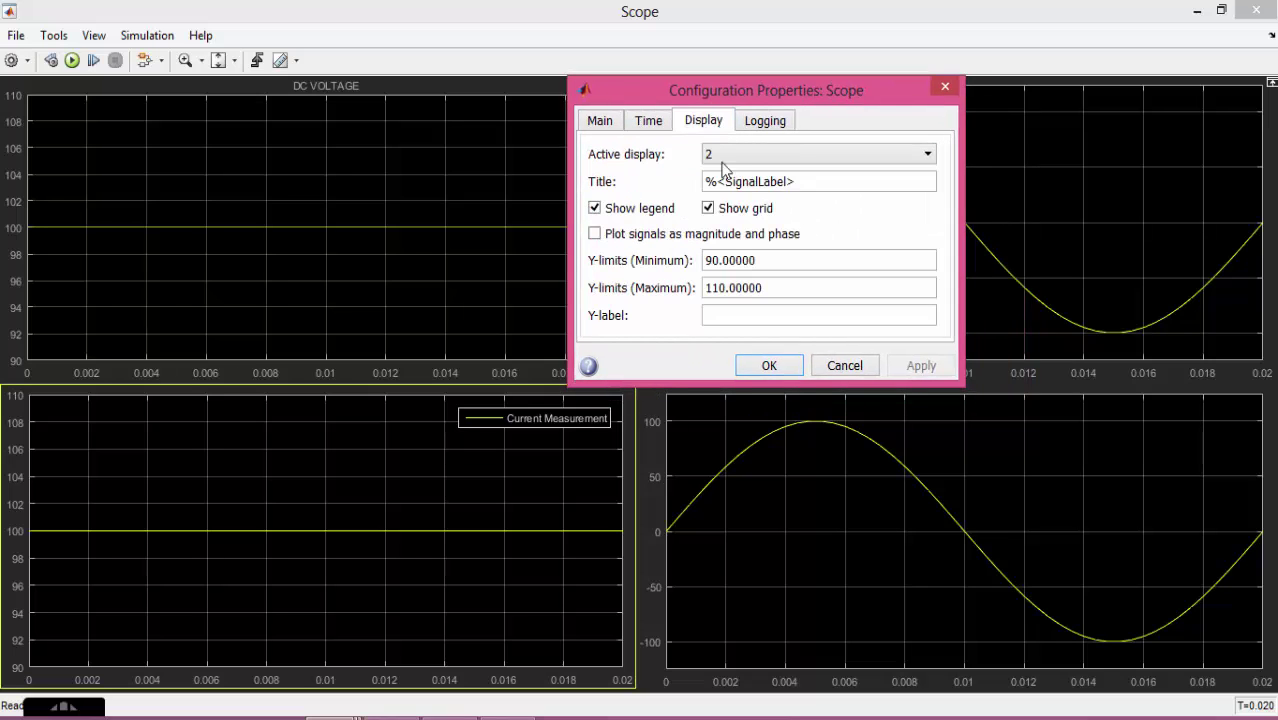
{"action": "left_click", "coordinate": [769, 151]}
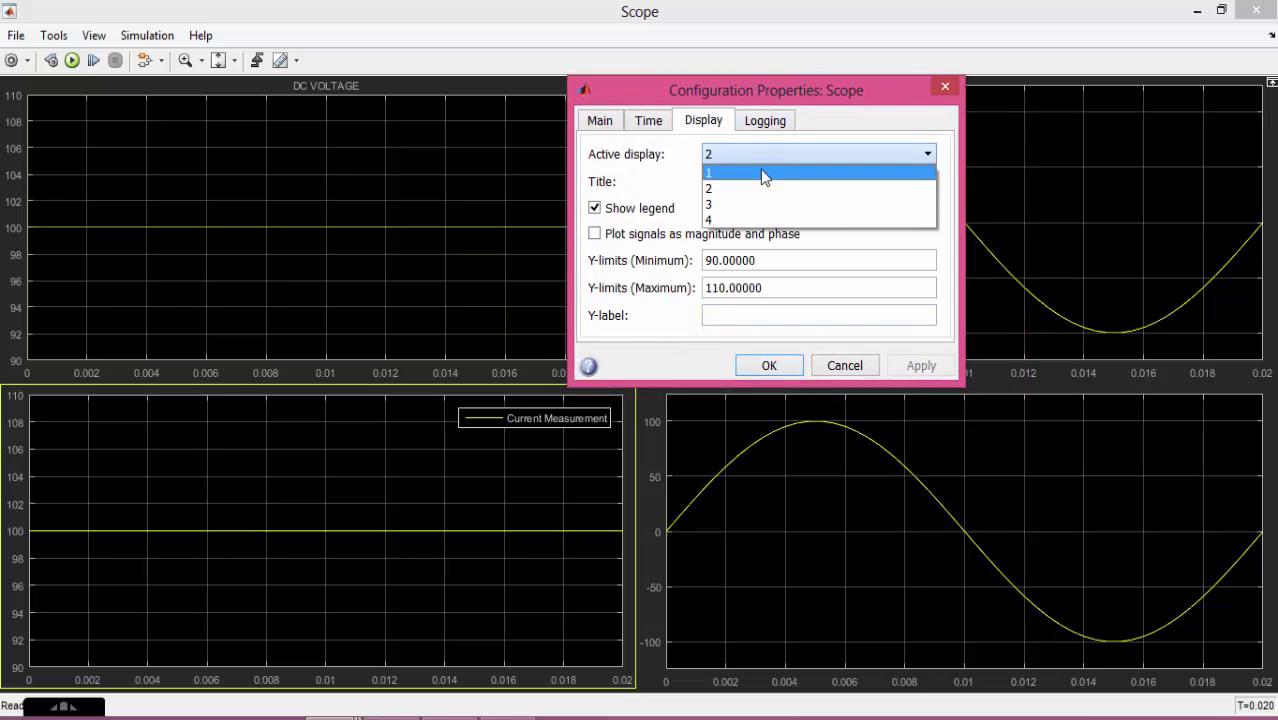
{"action": "left_click", "coordinate": [762, 170]}
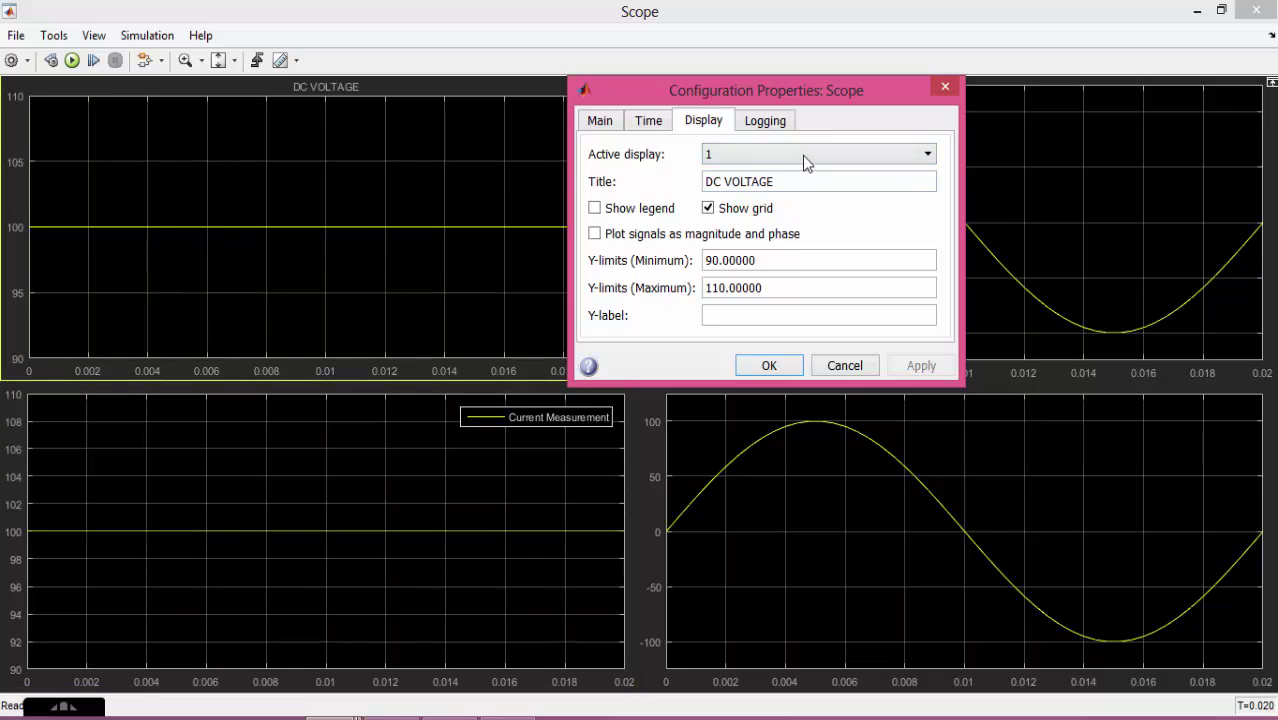
{"action": "left_click_drag", "start_coordinate": [752, 92], "coordinate": [963, 52]}
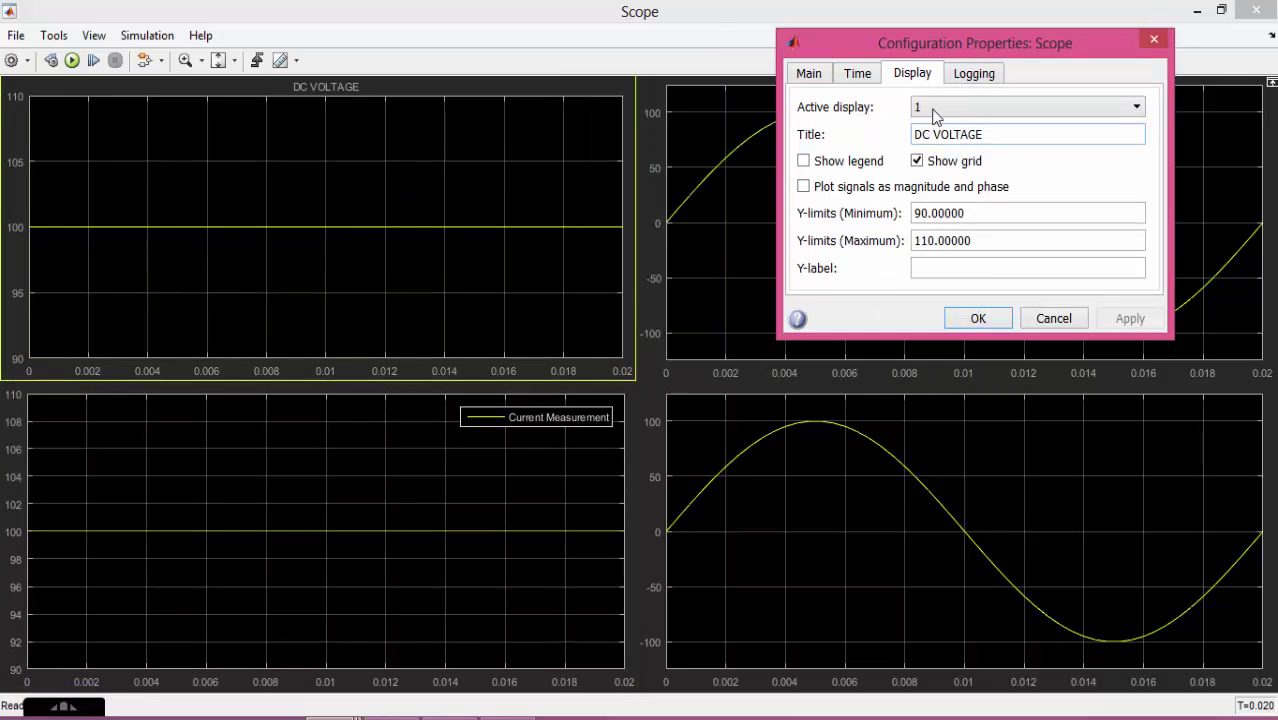
{"action": "left_click", "coordinate": [1025, 139]}
{"action": "left_click", "coordinate": [821, 168]}
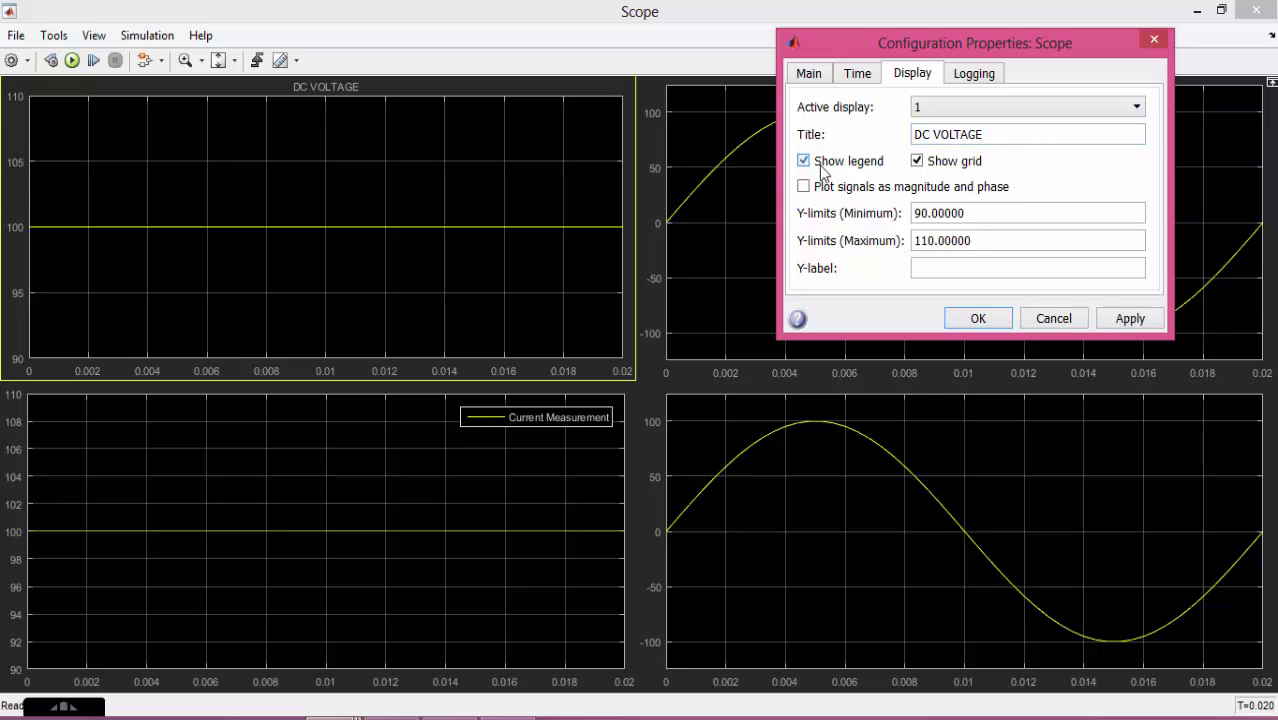
{"action": "left_click", "coordinate": [1110, 322]}
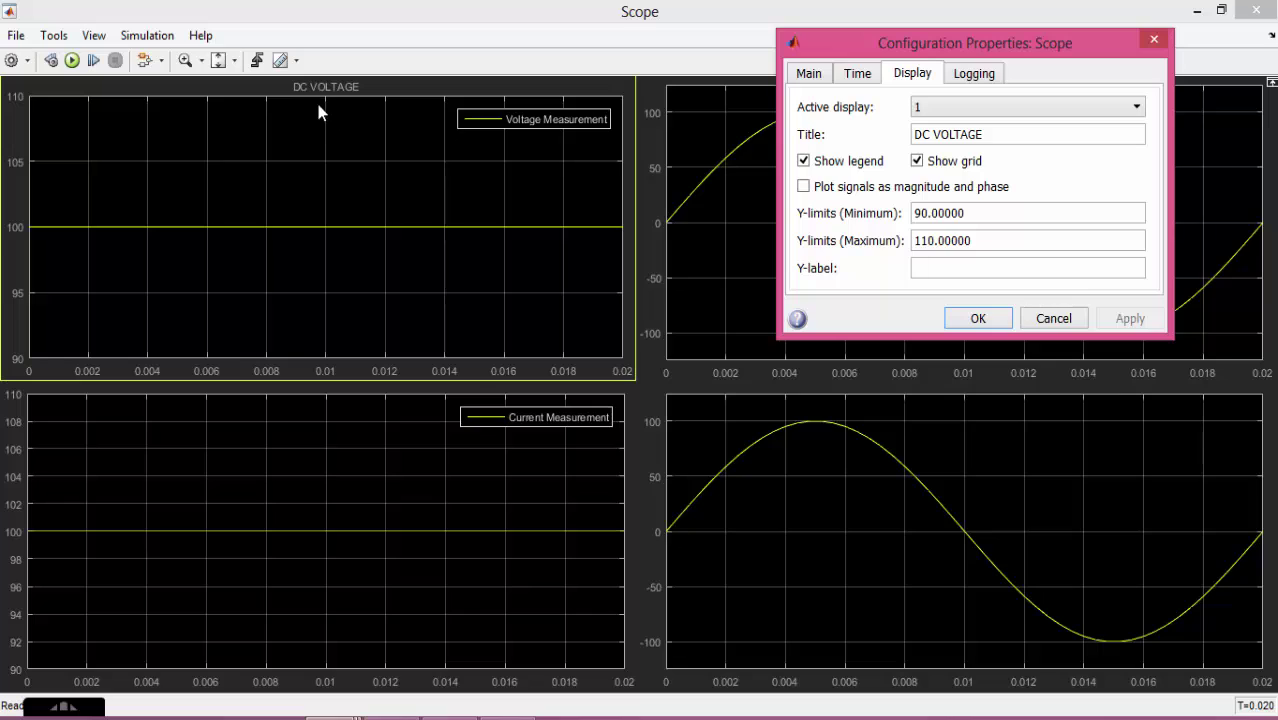
- Title display 2 of the scope DC CURRENT, hide its grid, and apply the settings
{"action": "left_click", "coordinate": [970, 104]}
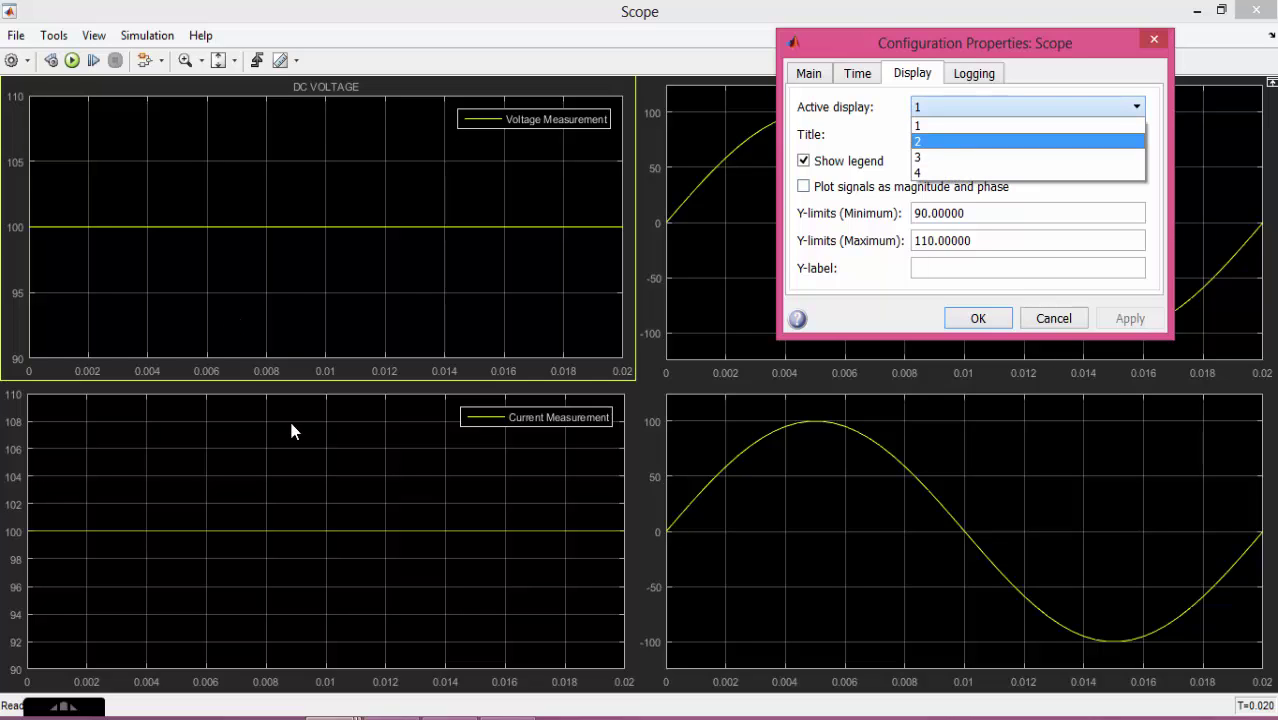
{"action": "key", "text": "Down"}
{"action": "key", "text": "Down"}
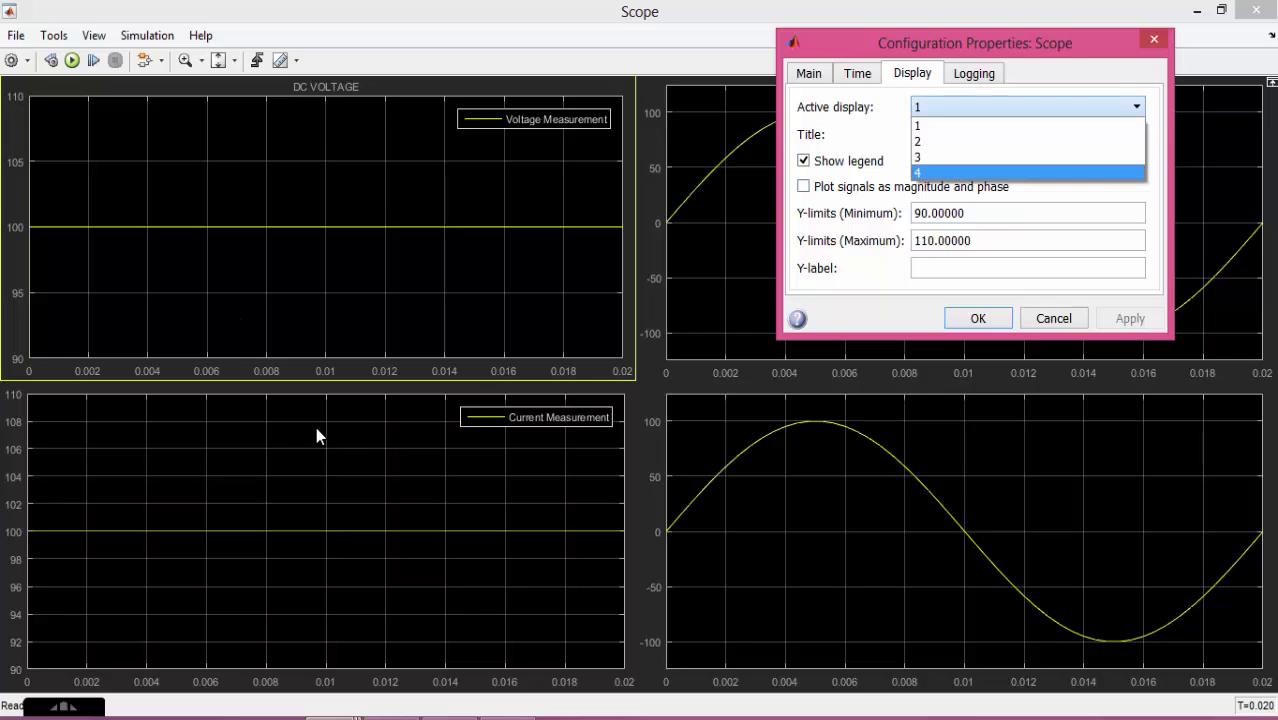
{"action": "left_click", "coordinate": [937, 140]}
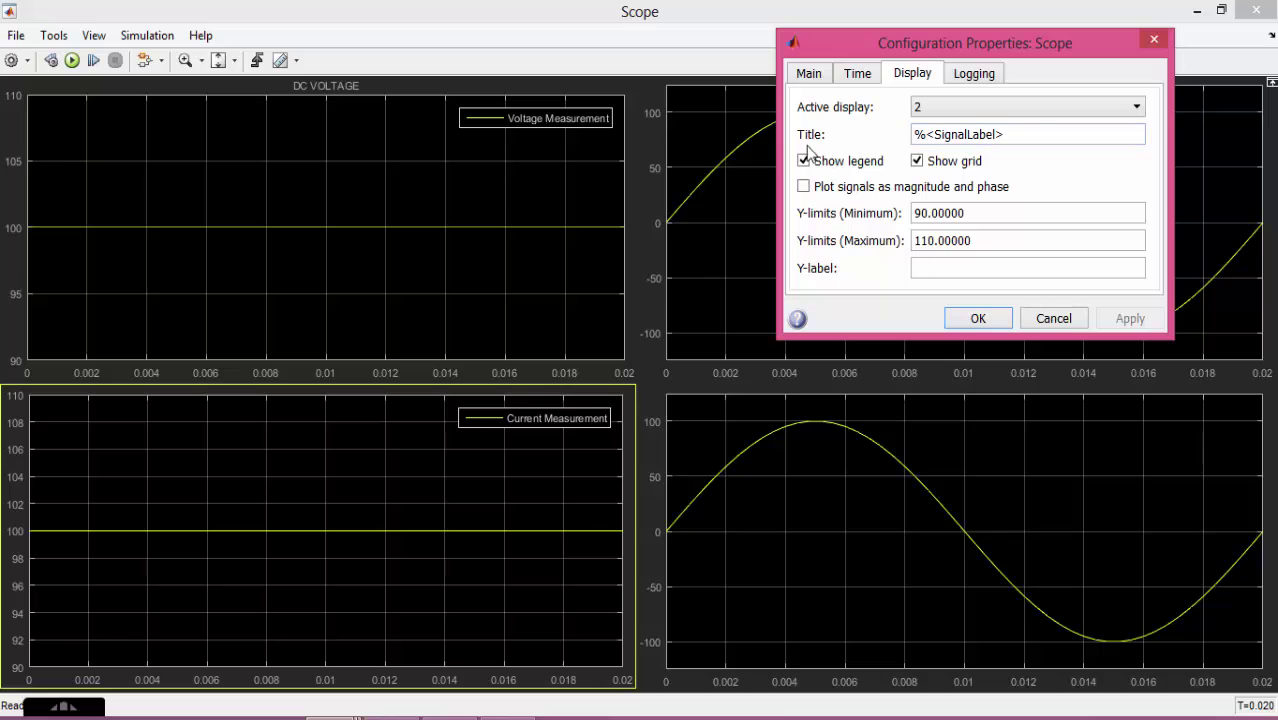
{"action": "triple_click", "coordinate": [1030, 126]}
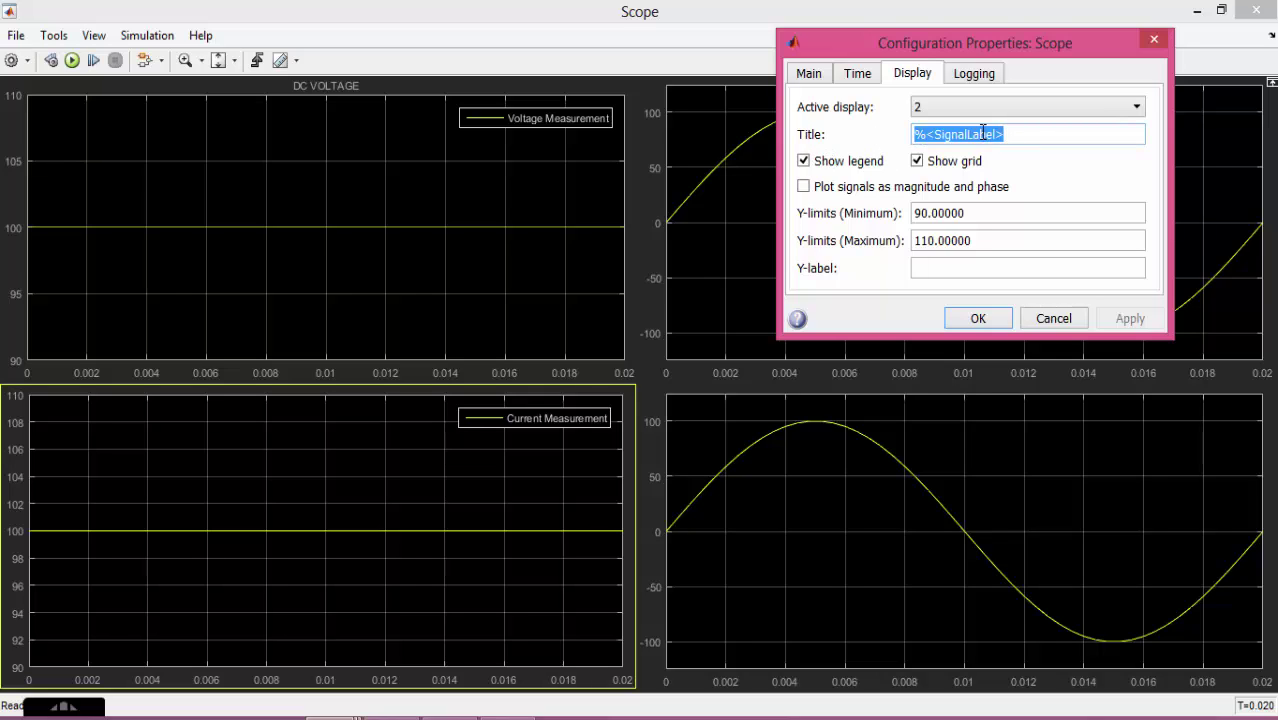
{"action": "type", "text": "DC C"}
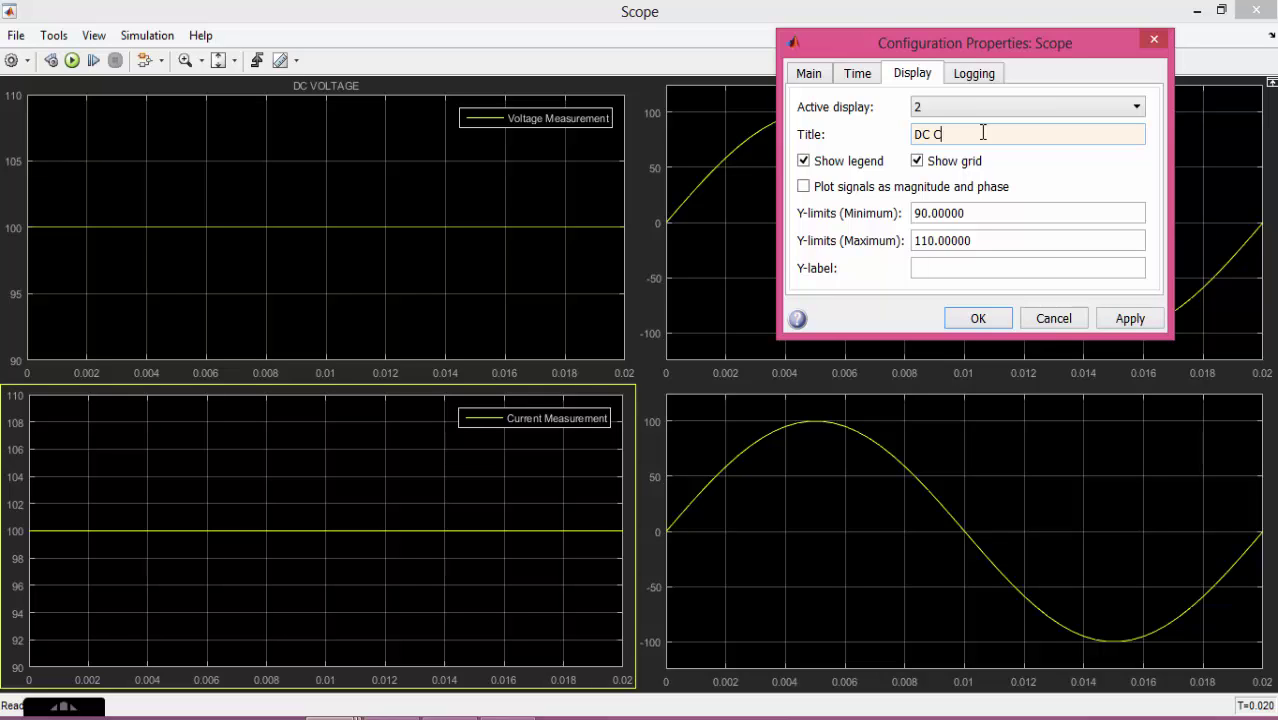
{"action": "type", "text": "URRENT"}
{"action": "left_click", "coordinate": [945, 168]}
{"action": "left_click", "coordinate": [1110, 312]}
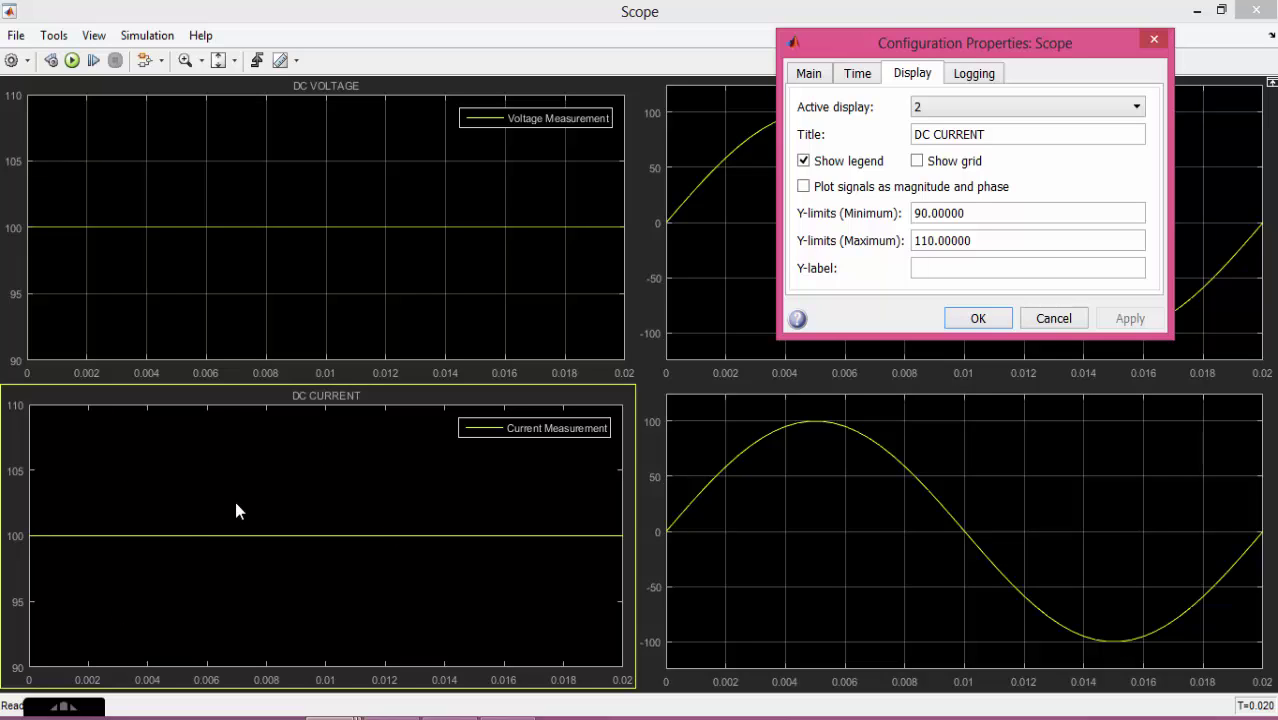
- Show the grid on the DC CURRENT display again, apply it, and close the configuration properties
{"action": "left_click", "coordinate": [917, 161]}
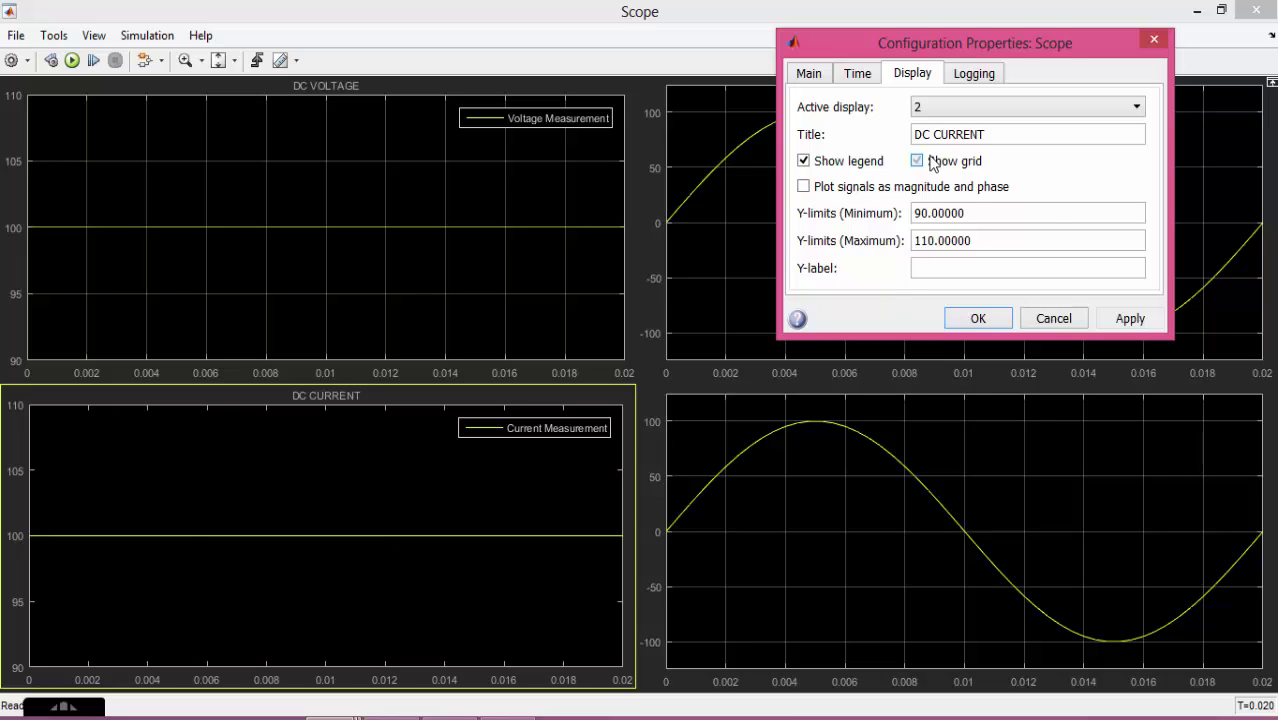
{"action": "left_click", "coordinate": [1148, 322]}
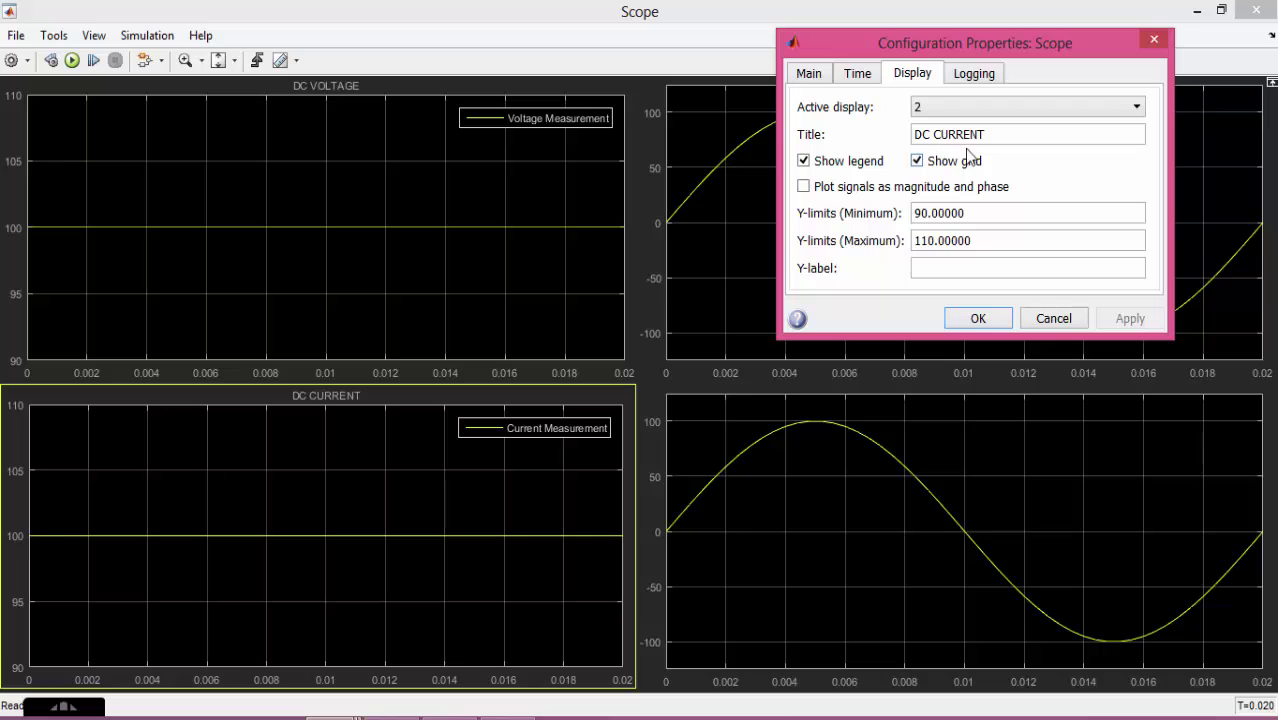
{"action": "left_click", "coordinate": [978, 320]}
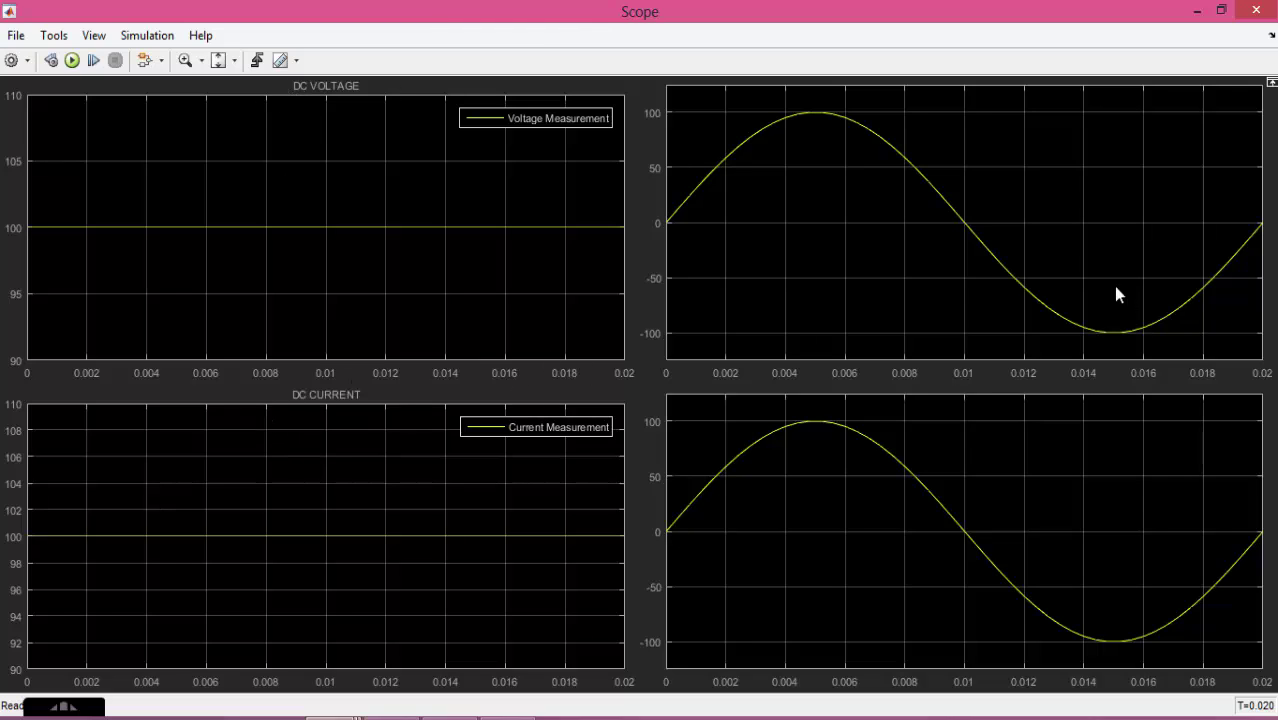
- Reopen the scope's configuration properties, title display 3 AC VOLTAGE, and show its legend
{"action": "left_click", "coordinate": [93, 35]}
{"action": "left_click", "coordinate": [128, 87]}
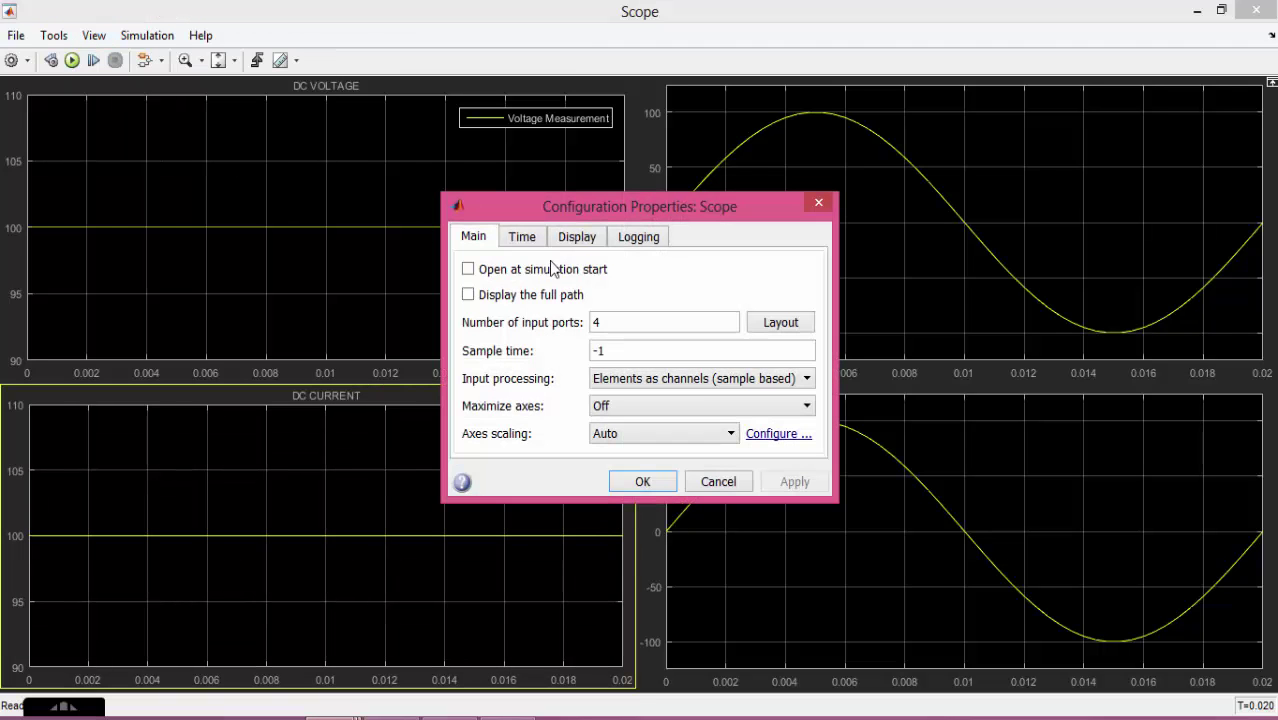
{"action": "left_click", "coordinate": [587, 240]}
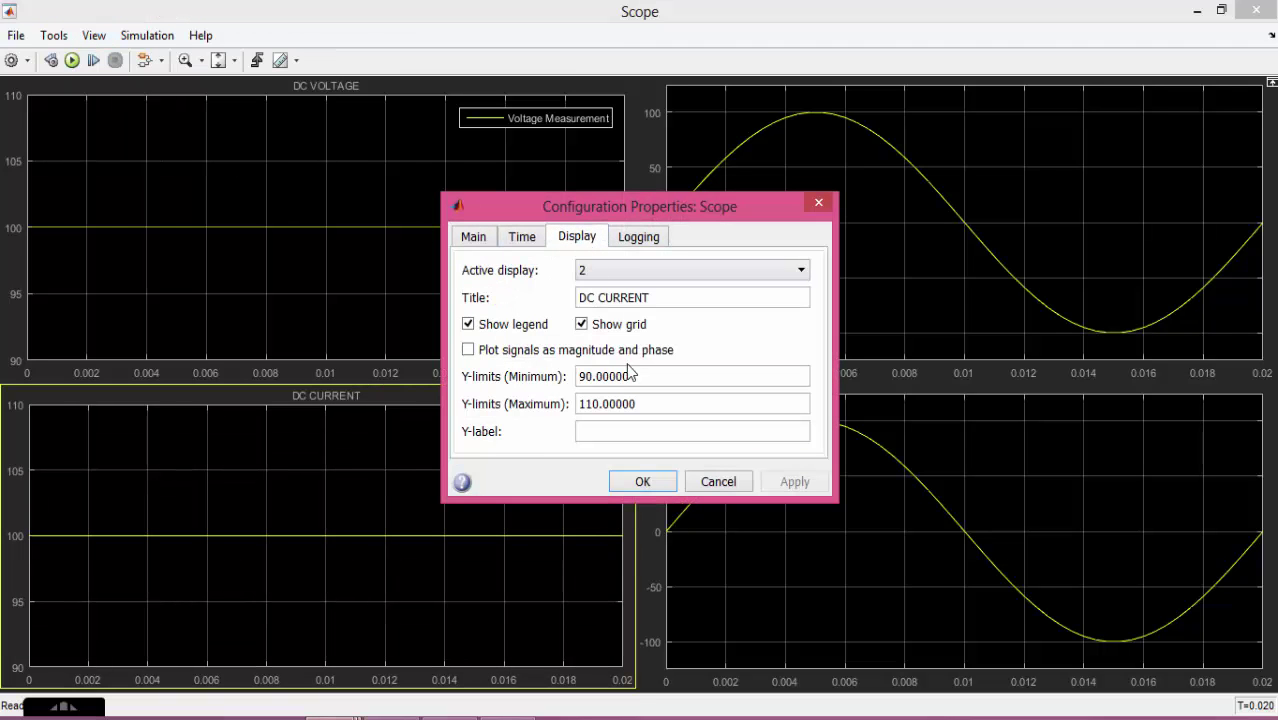
{"action": "left_click", "coordinate": [625, 270]}
{"action": "left_click", "coordinate": [615, 320]}
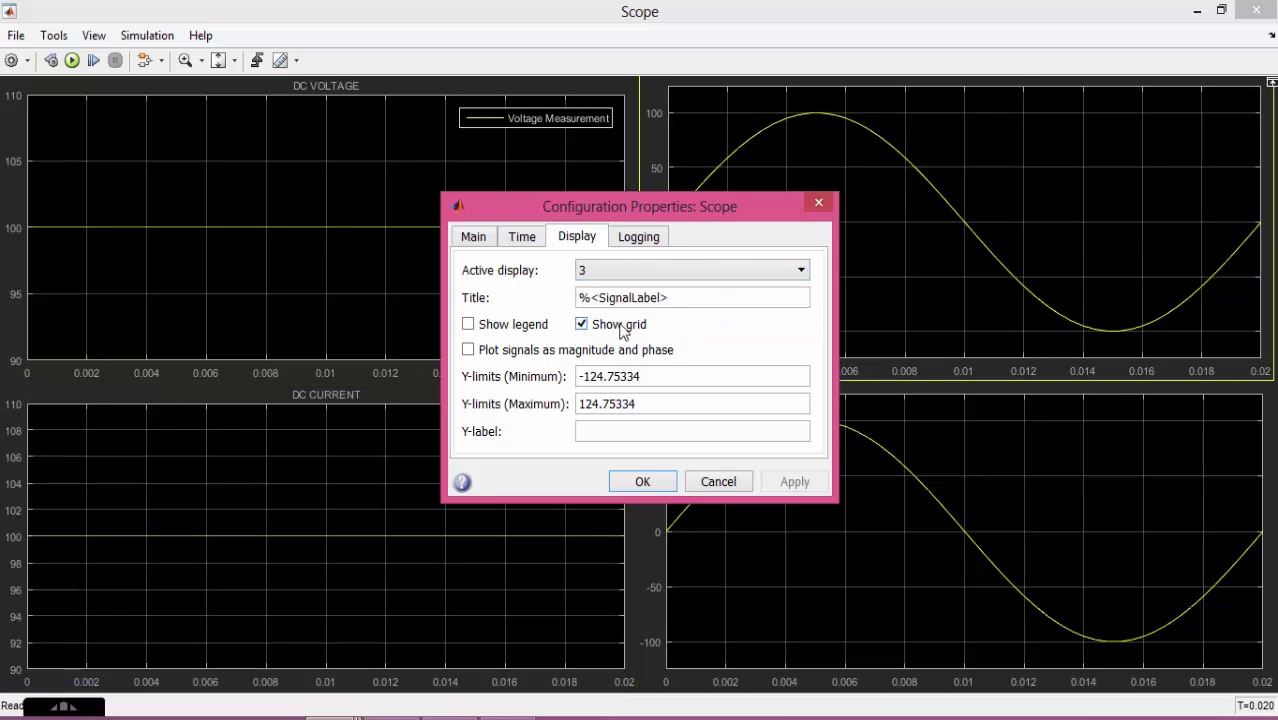
{"action": "double_click", "coordinate": [668, 300]}
{"action": "type", "text": "AC "}
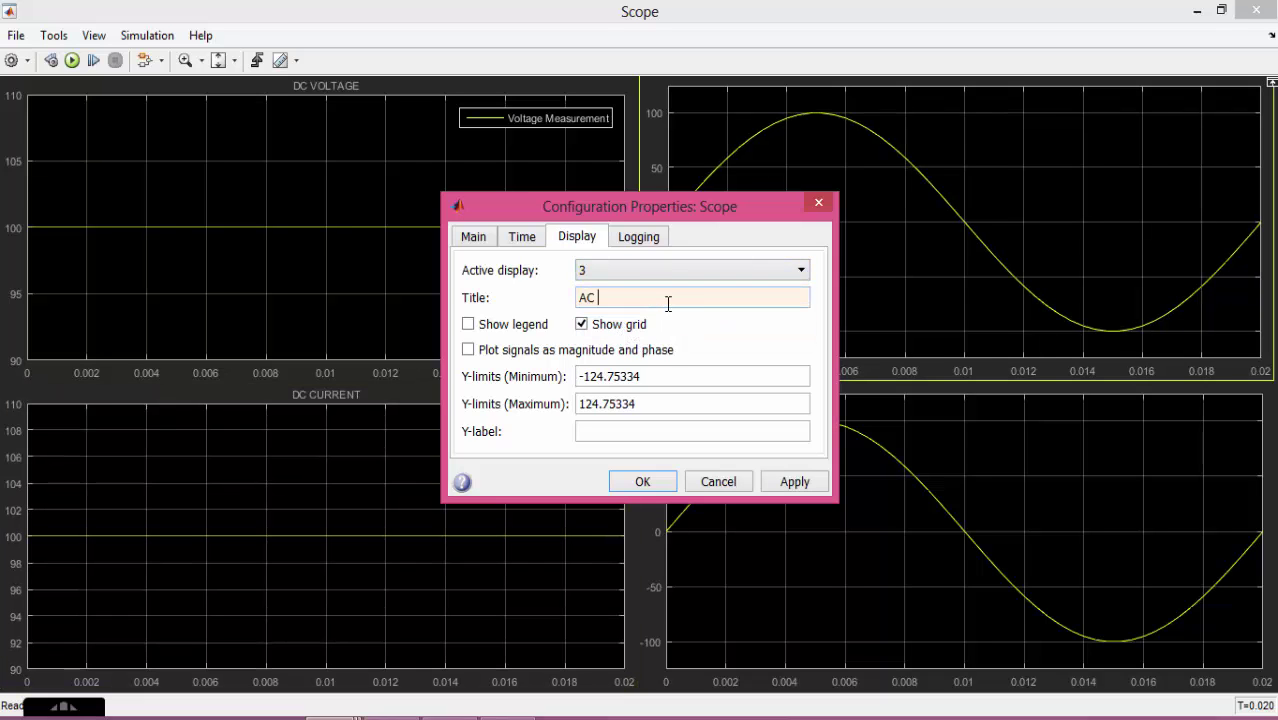
{"action": "type", "text": "VOLTAGE"}
{"action": "left_click", "coordinate": [502, 326]}
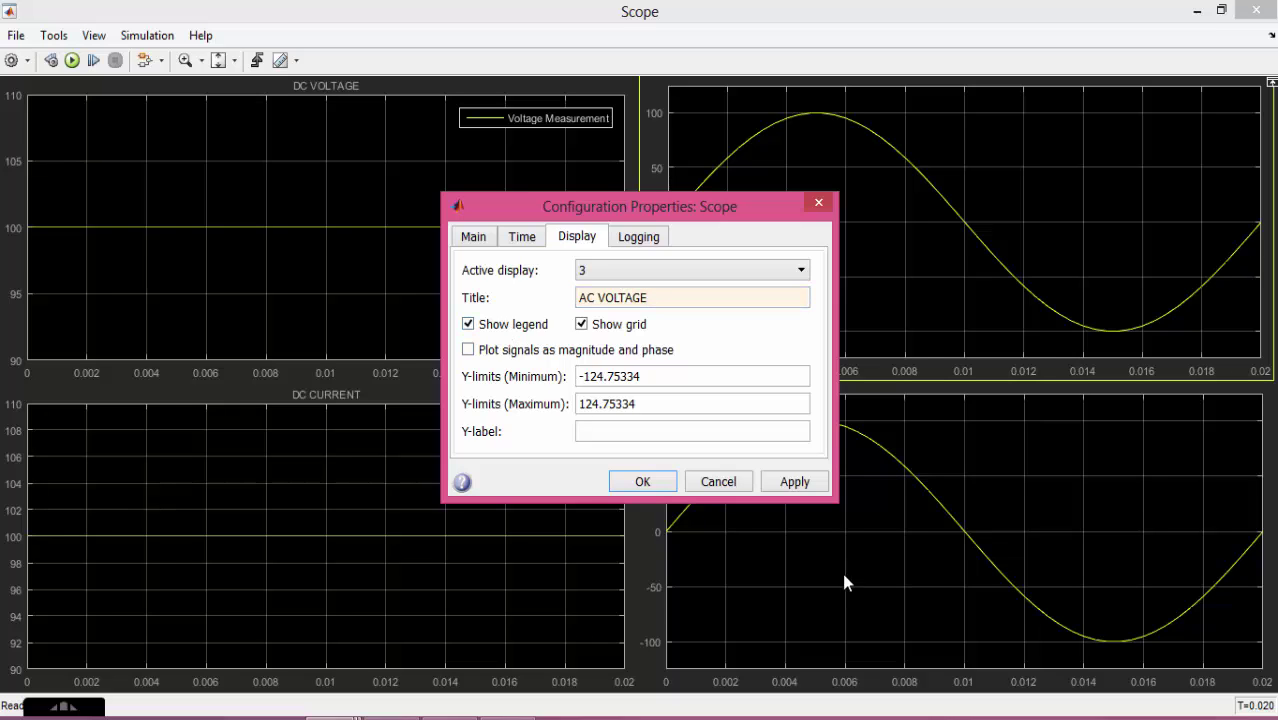
{"action": "left_click", "coordinate": [810, 484]}
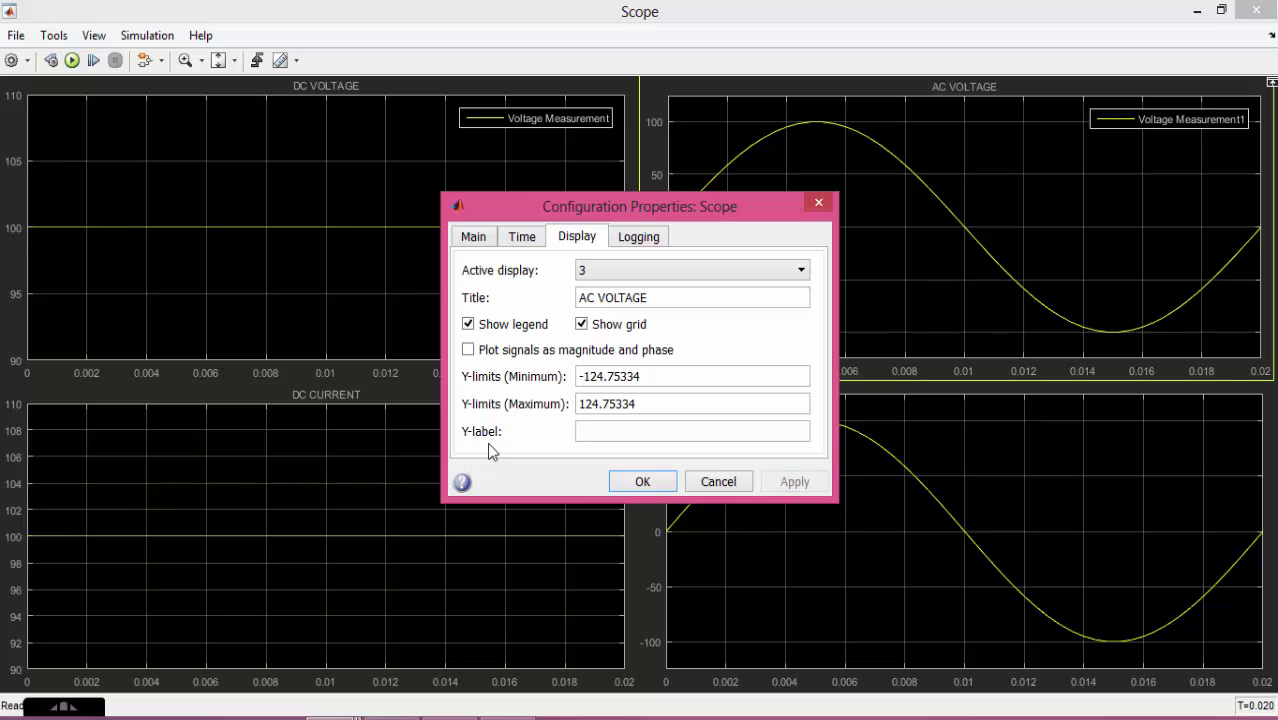
- Title display 4 of the scope AC CURRENT, show its legend, and apply the settings
{"action": "left_click", "coordinate": [640, 238]}
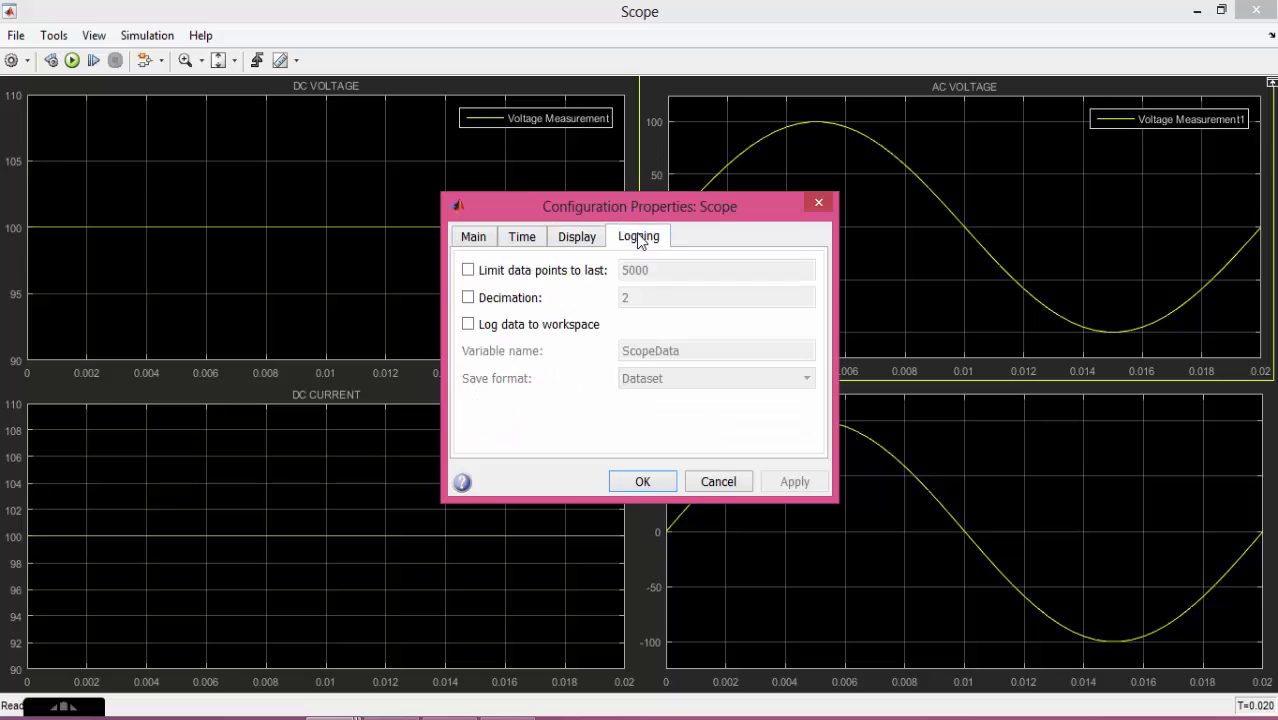
{"action": "left_click", "coordinate": [577, 237]}
{"action": "left_click", "coordinate": [656, 272]}
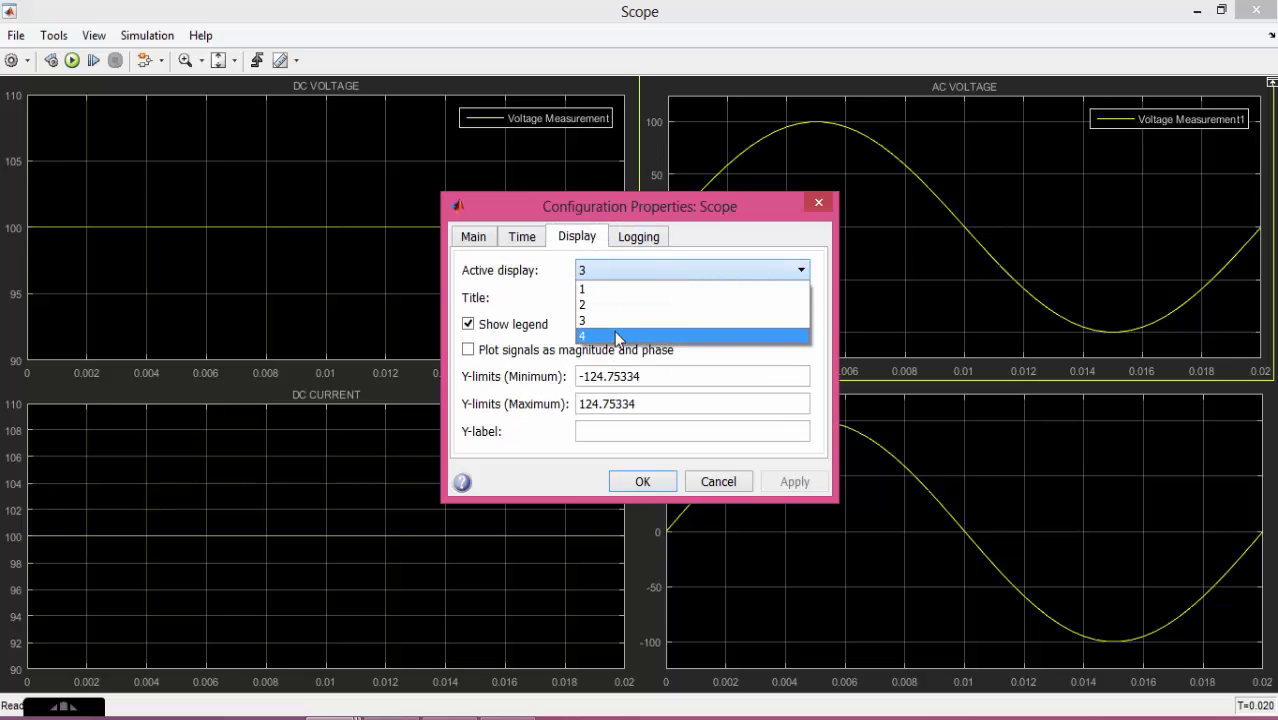
{"action": "left_click", "coordinate": [614, 334]}
{"action": "double_click", "coordinate": [686, 300]}
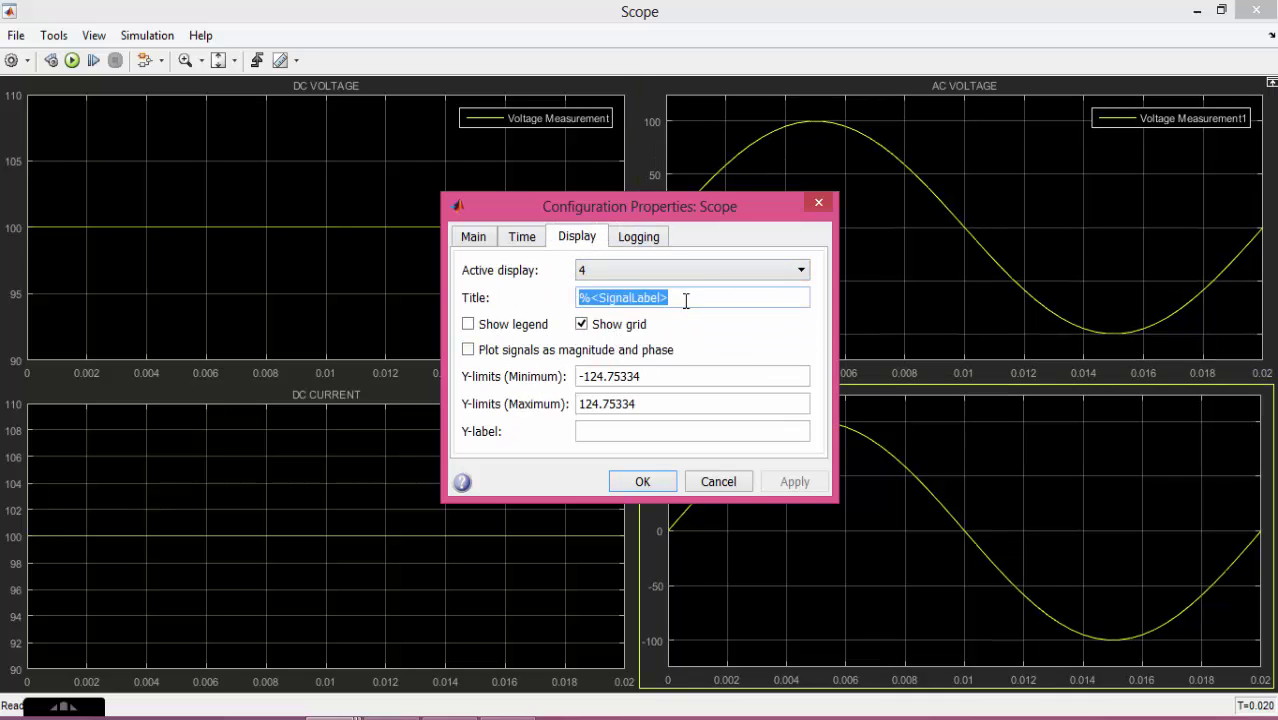
{"action": "type", "text": "AC"}
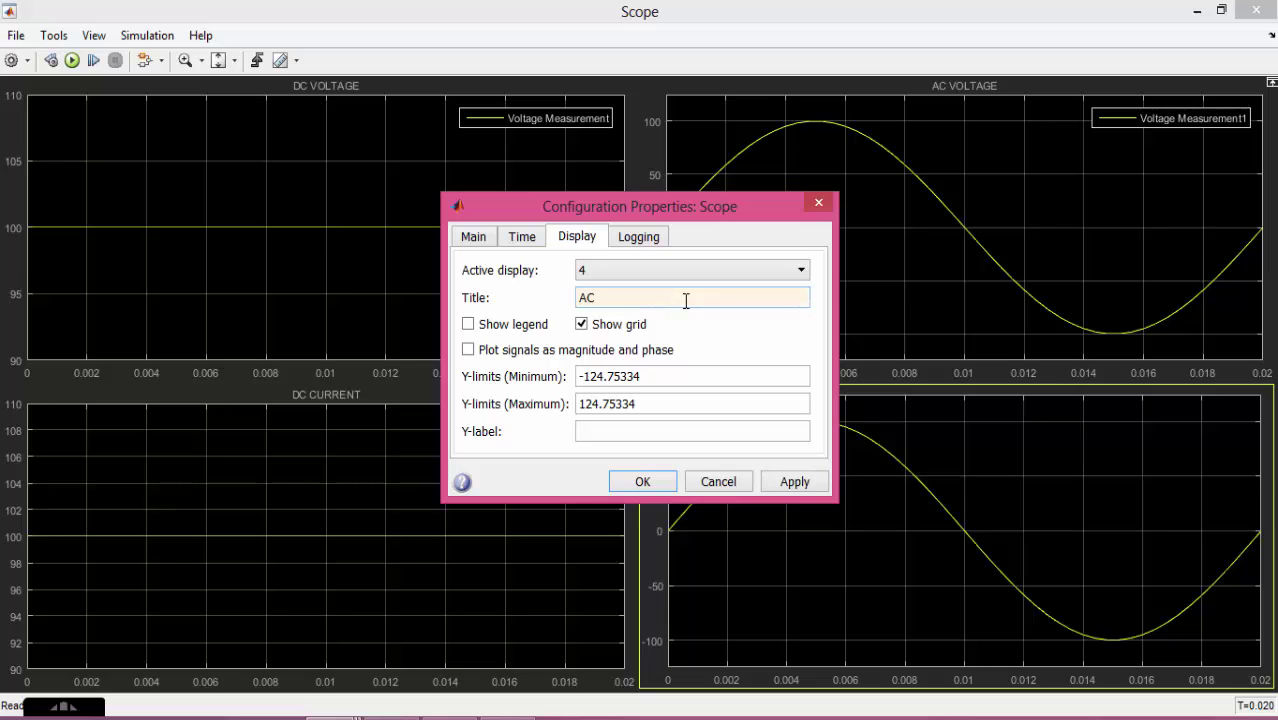
{"action": "type", "text": " CURRENT"}
{"action": "left_click", "coordinate": [487, 326]}
{"action": "left_click", "coordinate": [826, 481]}
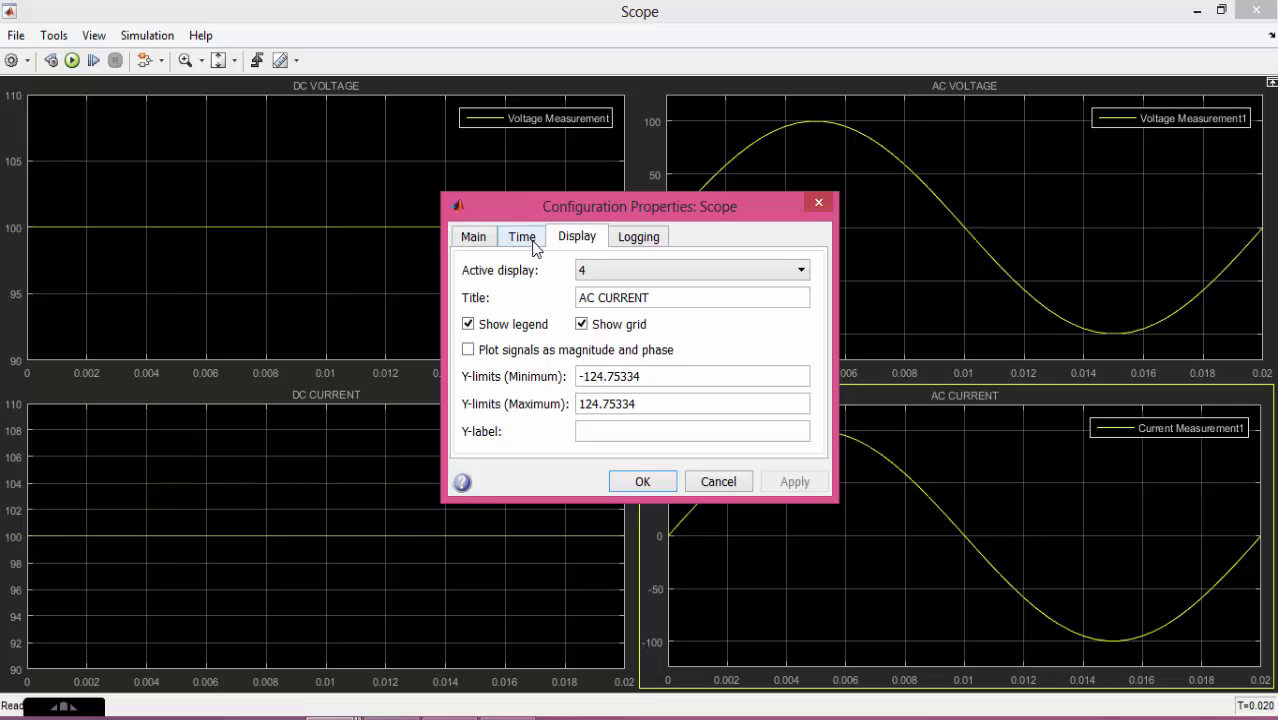
- Set the Y-label of display 4 to VOLTAGE and apply it
{"action": "left_click", "coordinate": [628, 428]}
{"action": "type", "text": "VOLTAGE"}
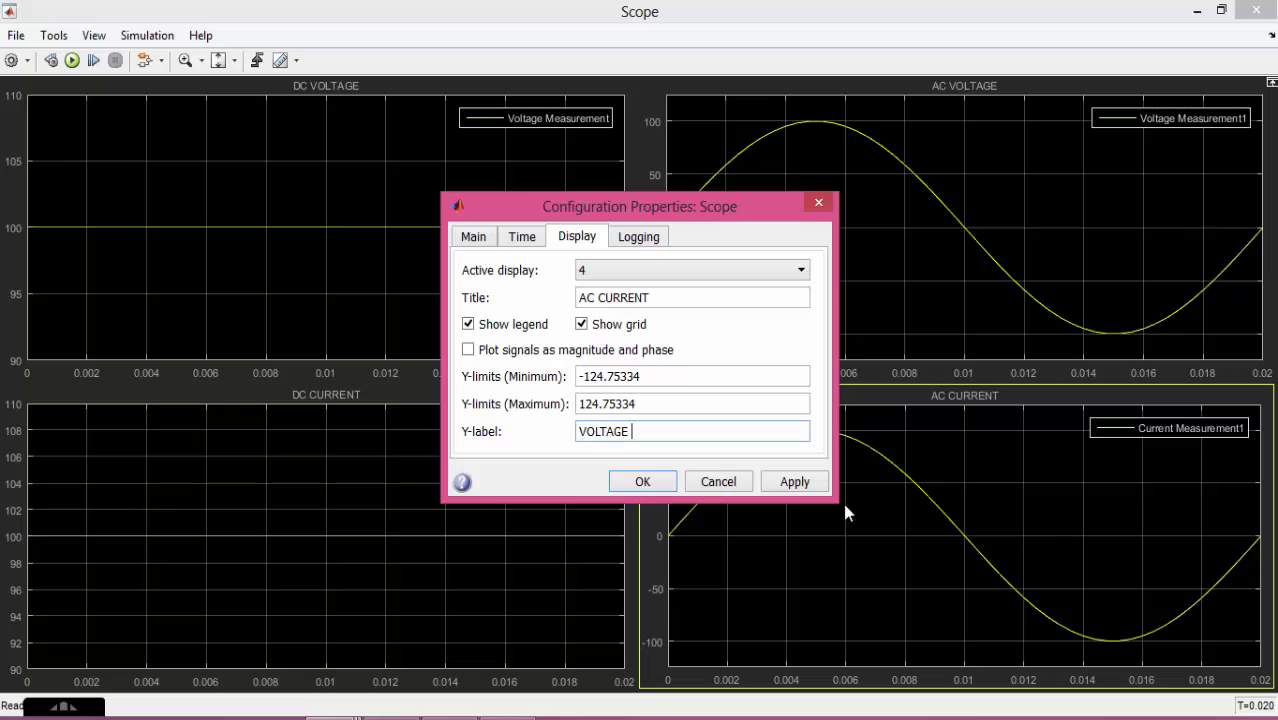
{"action": "left_click", "coordinate": [805, 480]}
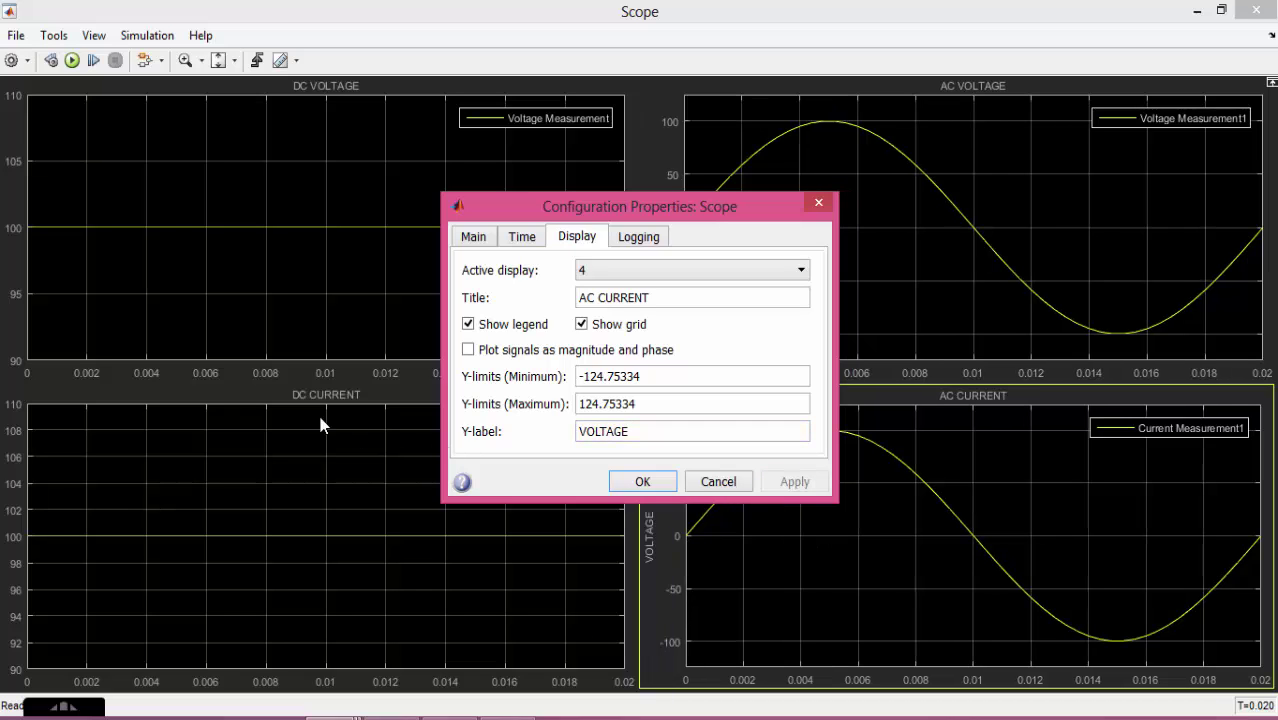
- Set the Y-label of display 3, AC VOLTAGE, to VOLTAGE and apply it
{"action": "left_click", "coordinate": [652, 272]}
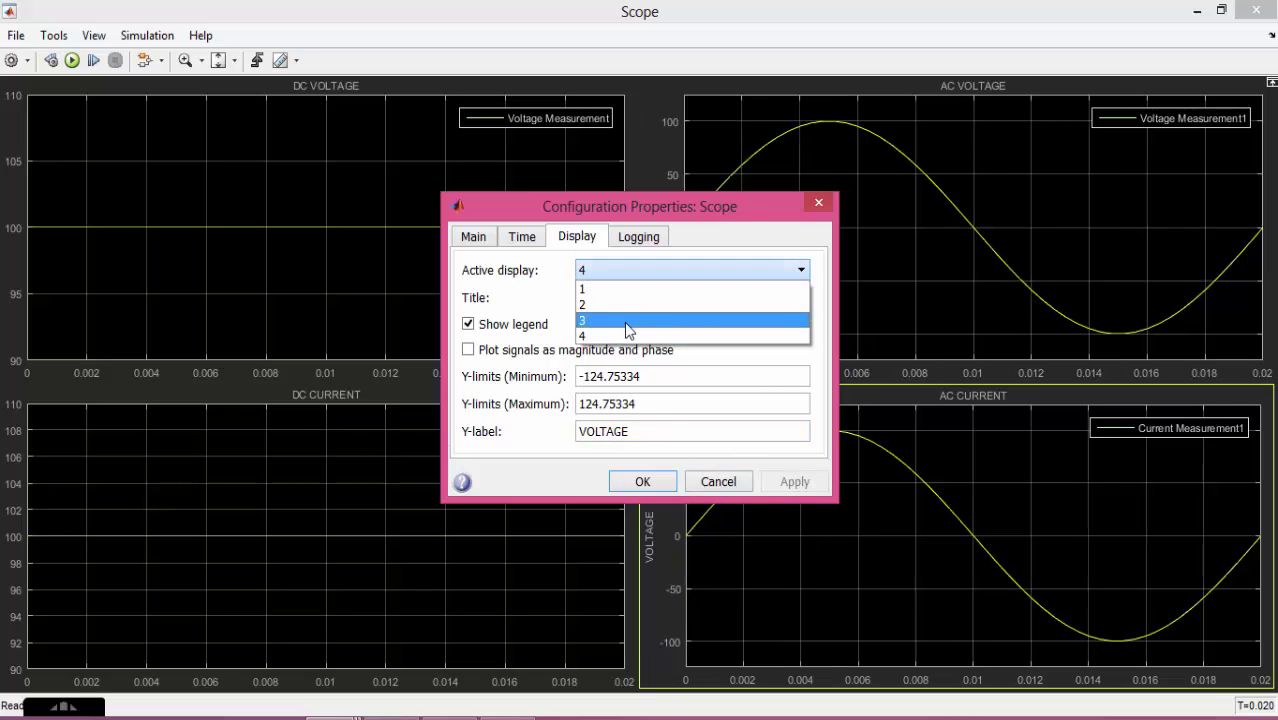
{"action": "left_click", "coordinate": [628, 320]}
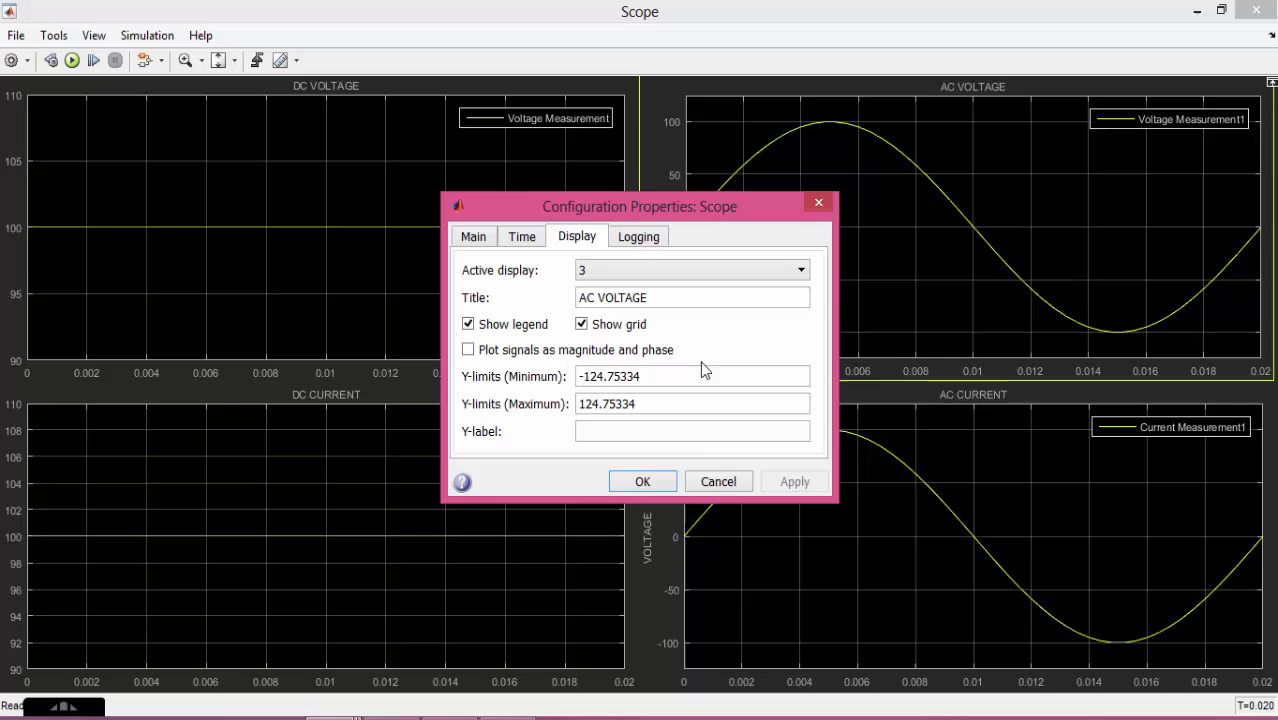
{"action": "left_click", "coordinate": [644, 432]}
{"action": "type", "text": "VOLTAGE"}
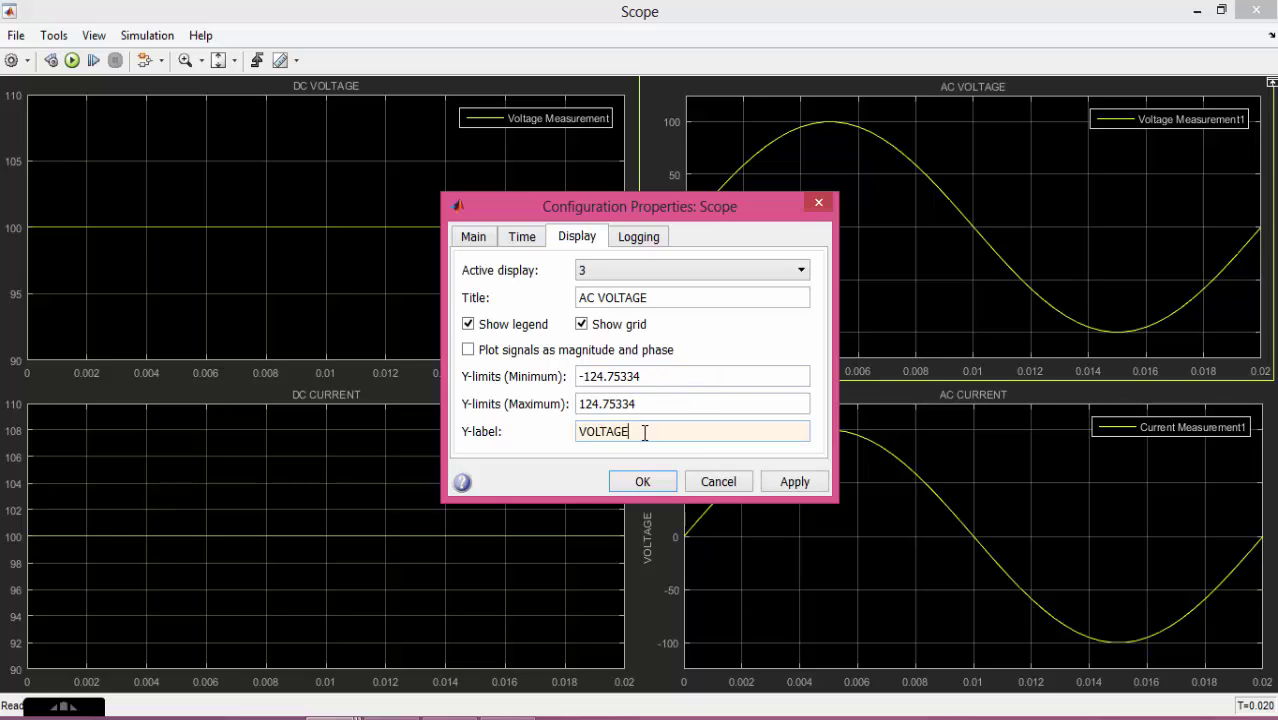
{"action": "left_click", "coordinate": [795, 481]}
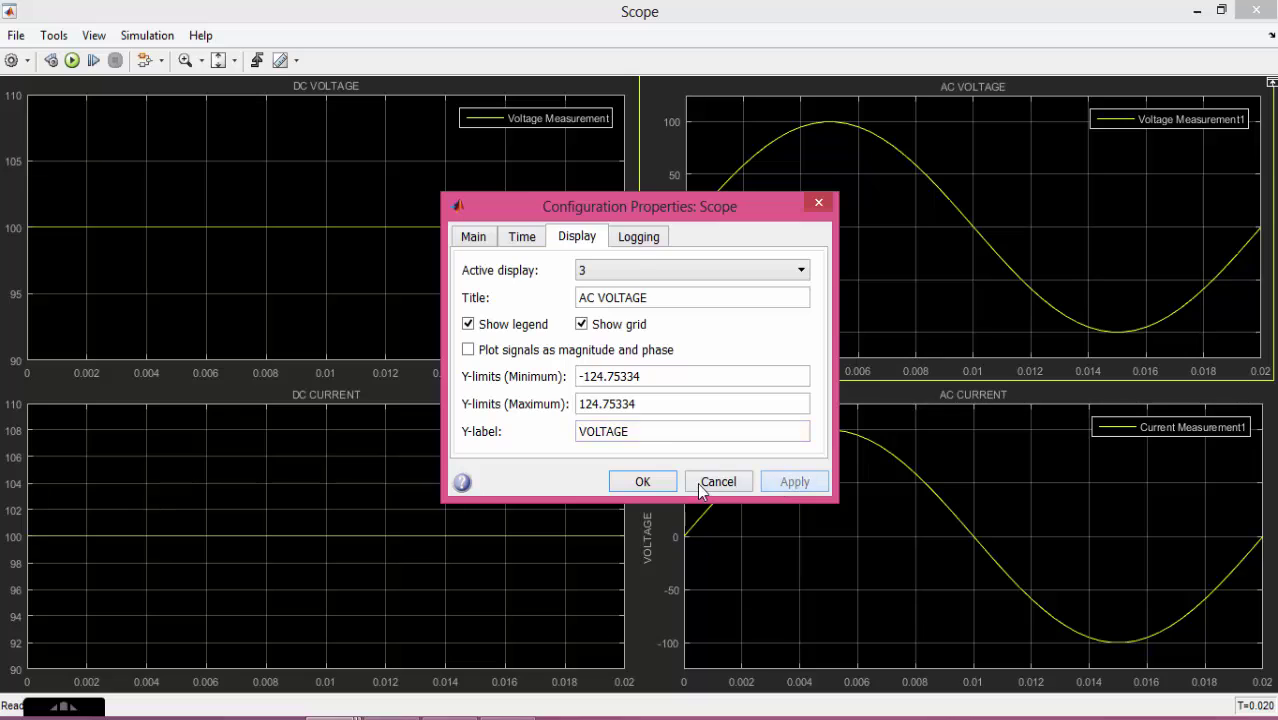
- Set the Y-label of display 2, DC CURRENT, to VOLTAGE, apply it, and close the configuration properties
{"action": "left_click", "coordinate": [631, 266]}
{"action": "left_click", "coordinate": [590, 300]}
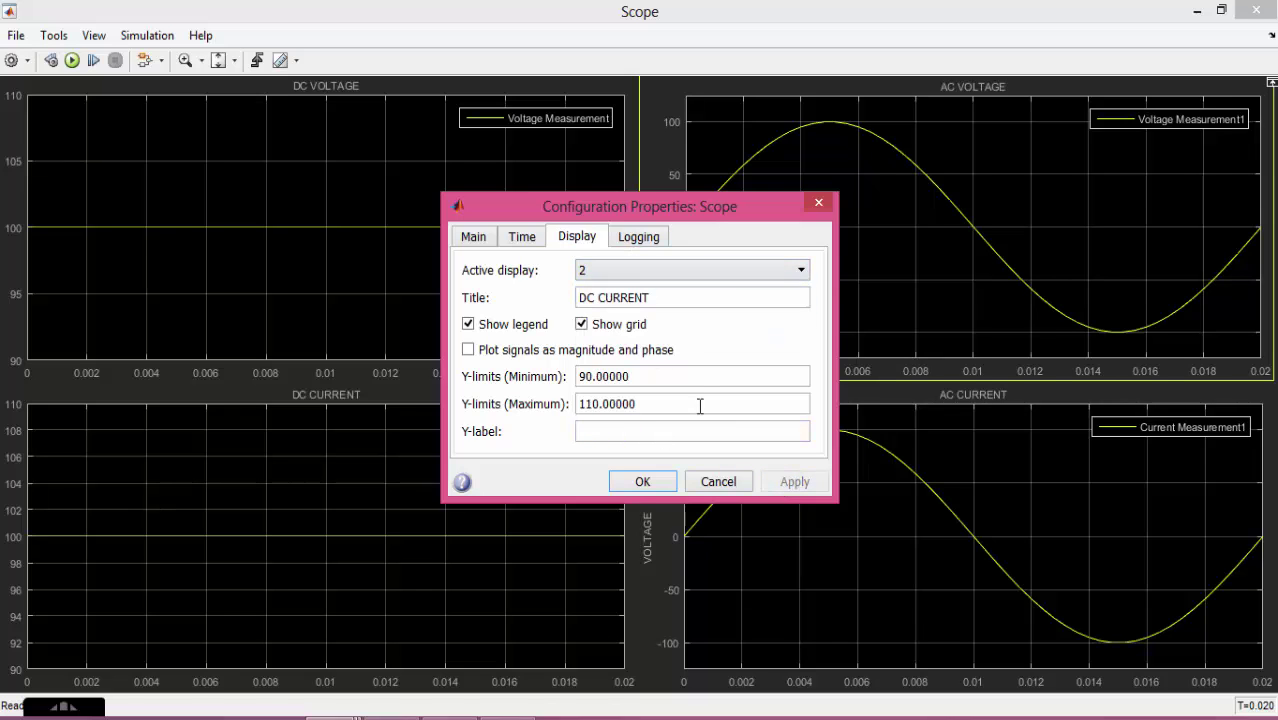
{"action": "left_click", "coordinate": [677, 438]}
{"action": "type", "text": "VOLTA"}
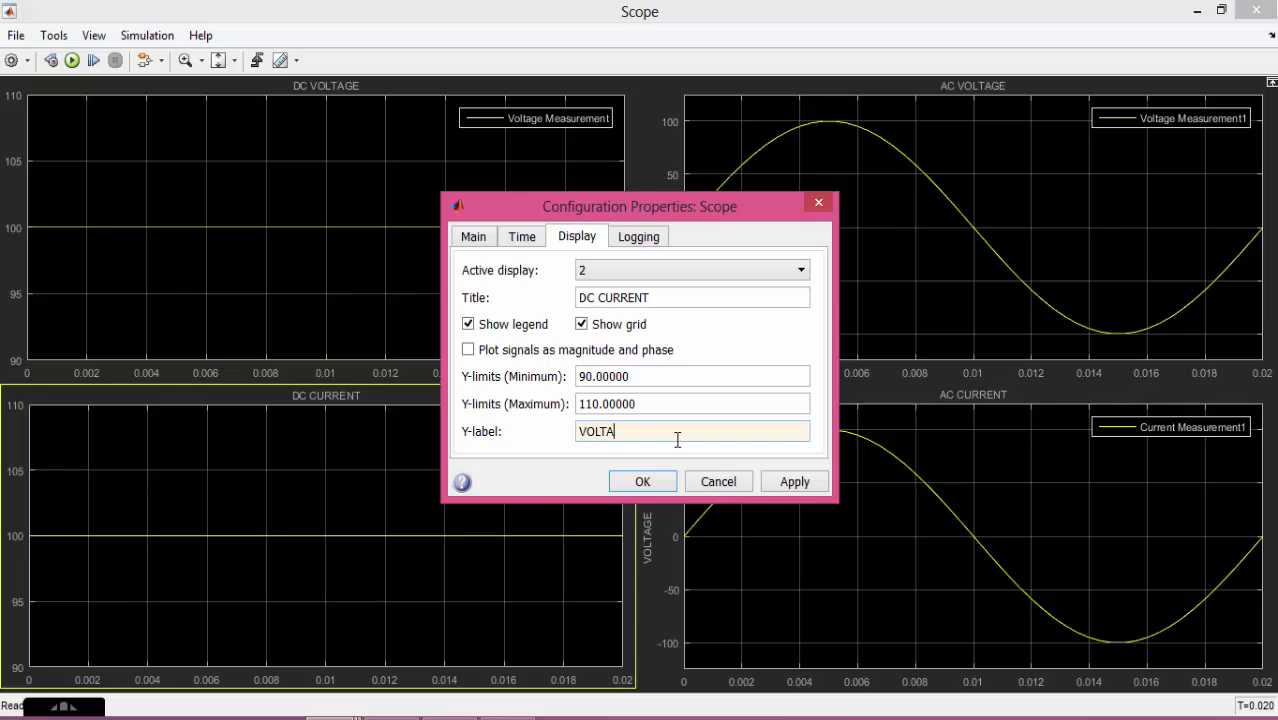
{"action": "type", "text": "GE"}
{"action": "left_click", "coordinate": [785, 484]}
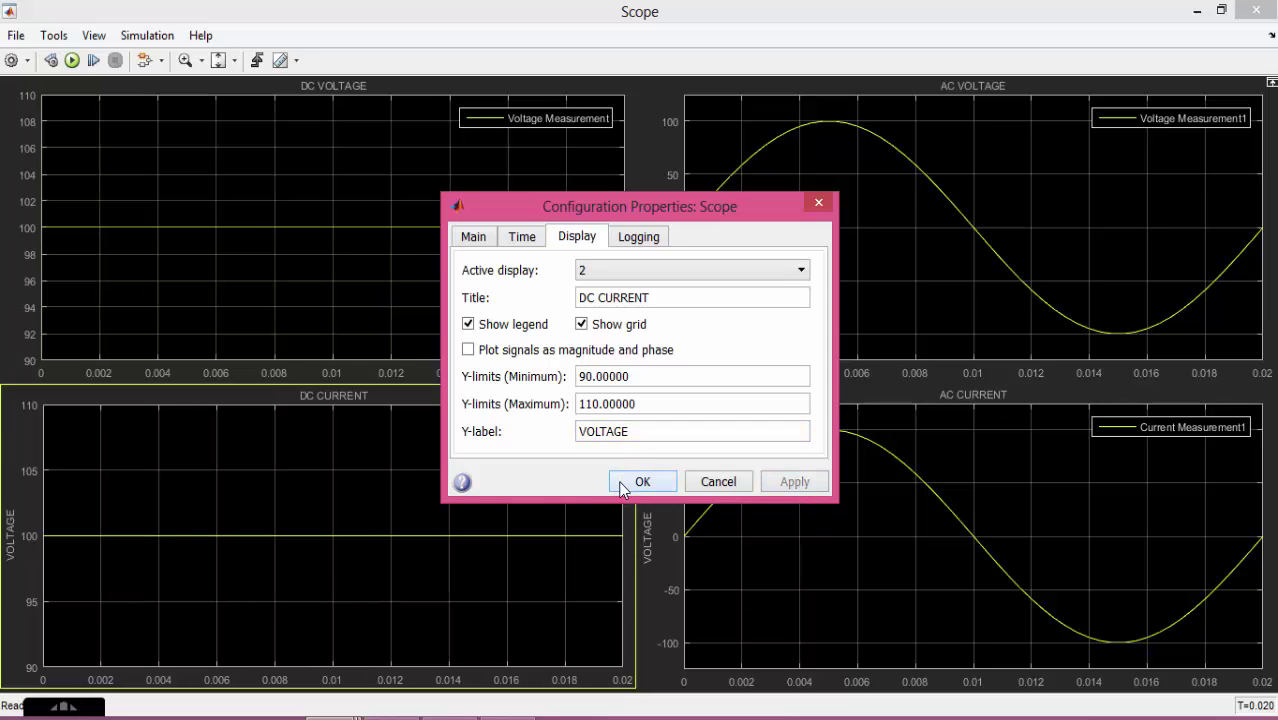
{"action": "left_click", "coordinate": [640, 482]}
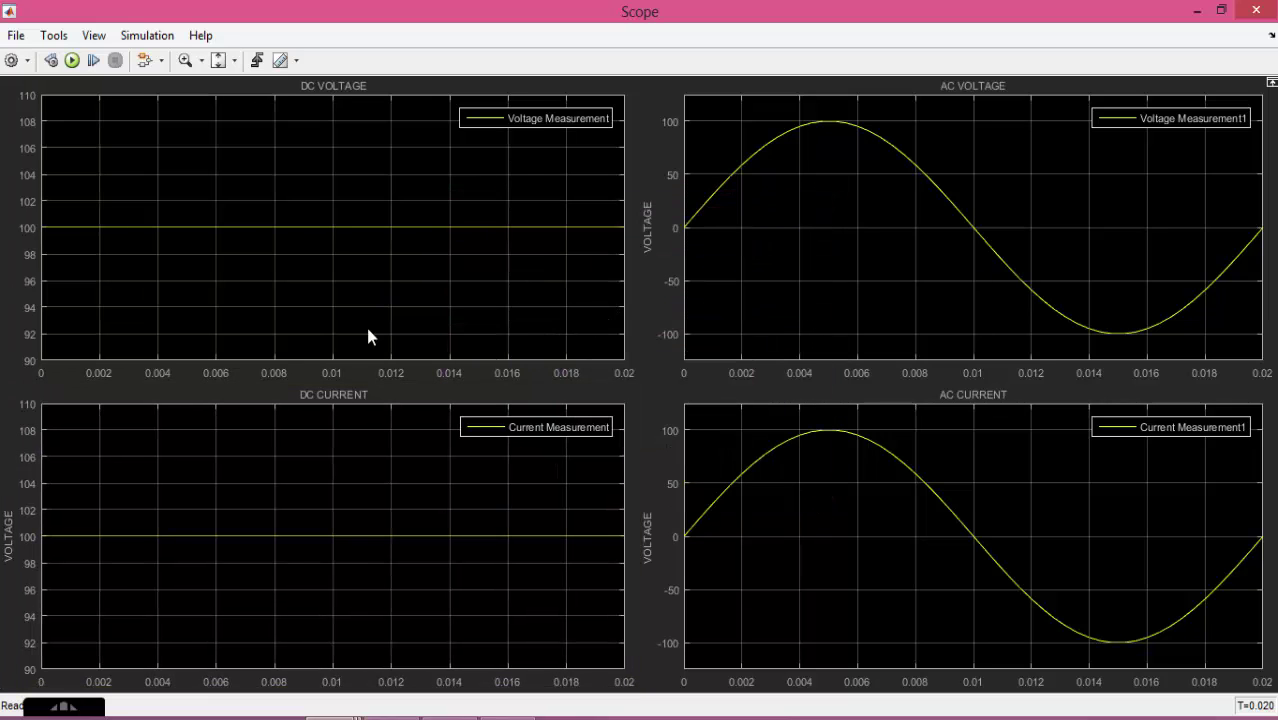
- Reopen the scope's configuration properties, set the Y-label of display 1 to VOLTAGE, and apply it
{"action": "left_click", "coordinate": [145, 36]}
{"action": "mouse_move", "coordinate": [105, 40]}
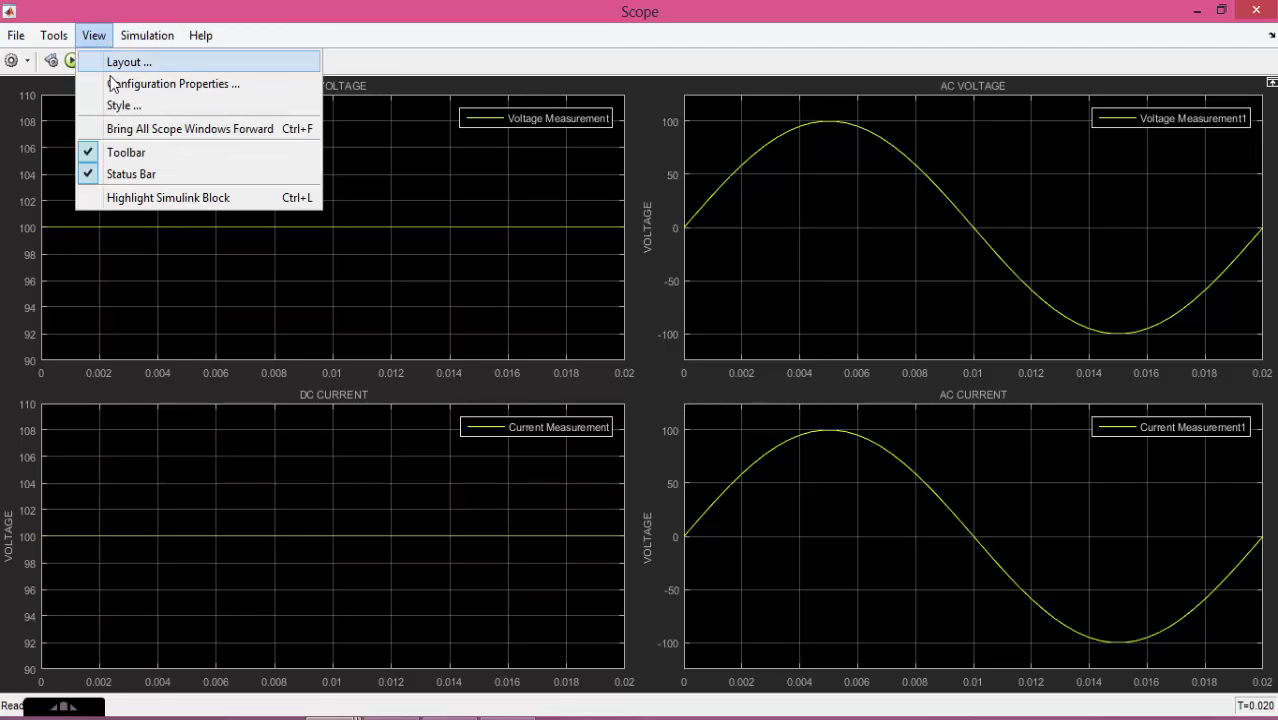
{"action": "left_click", "coordinate": [165, 83]}
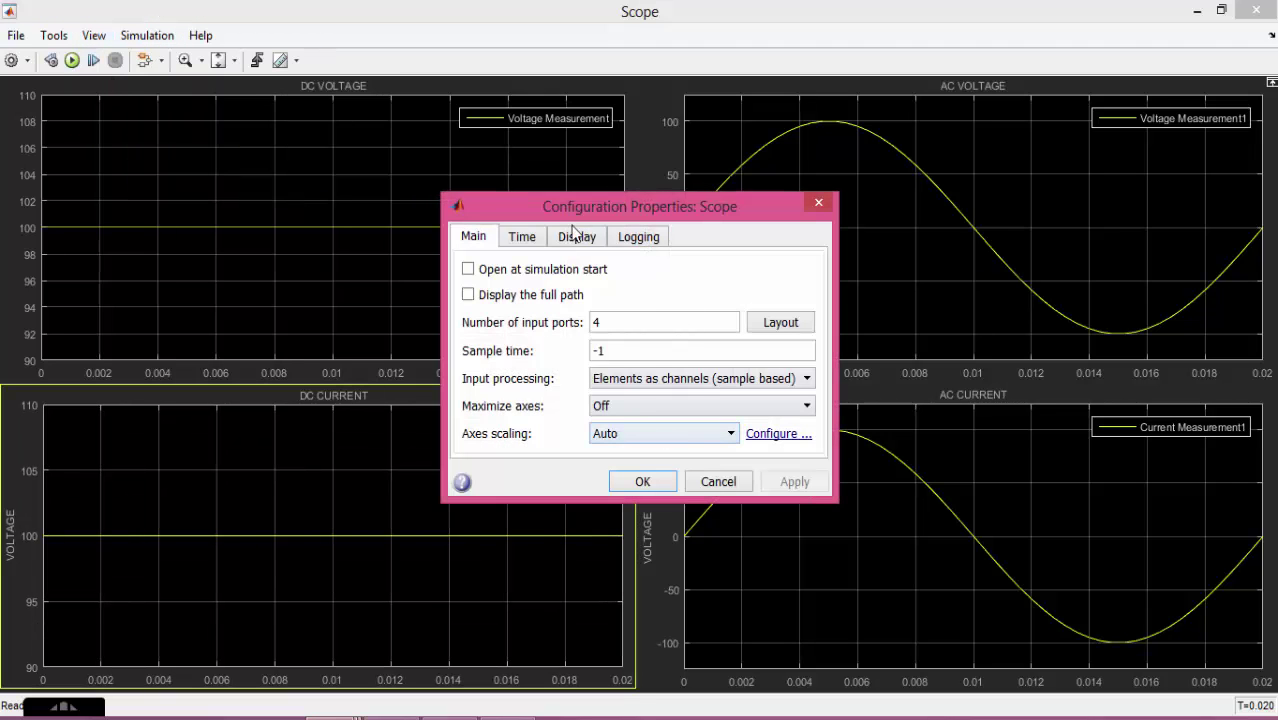
{"action": "left_click", "coordinate": [576, 236]}
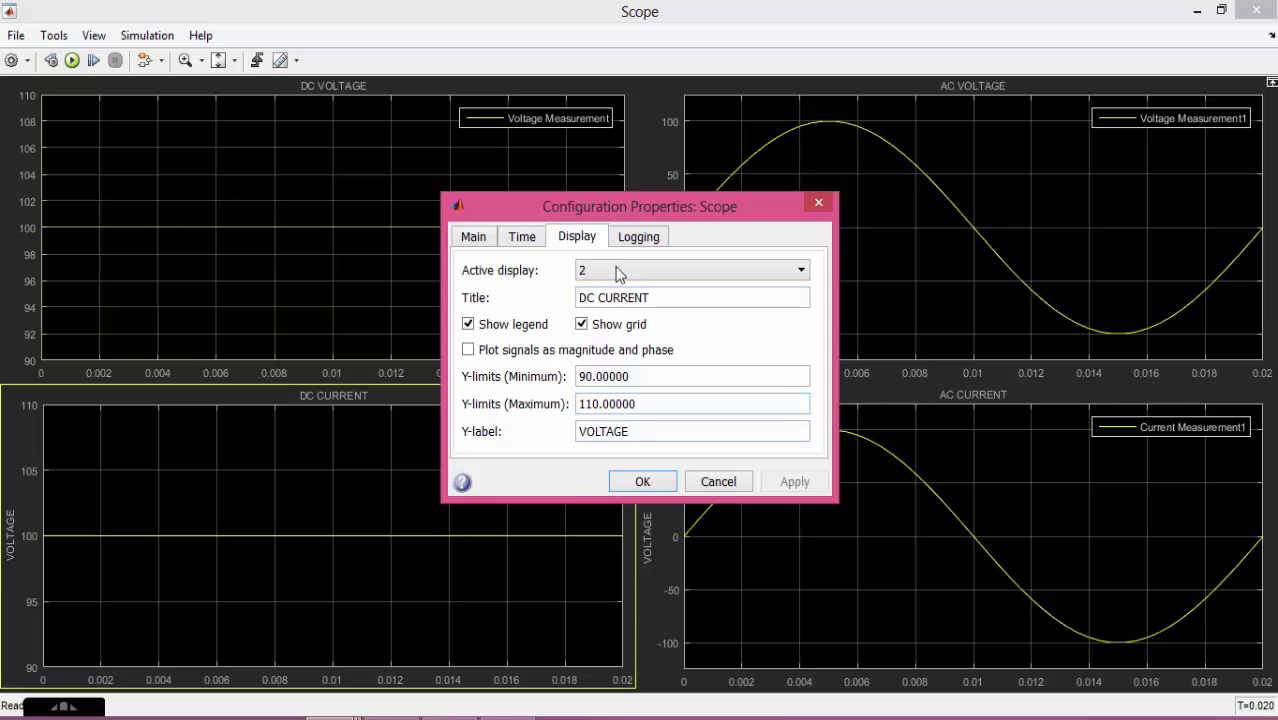
{"action": "left_click", "coordinate": [612, 269]}
{"action": "left_click", "coordinate": [610, 285]}
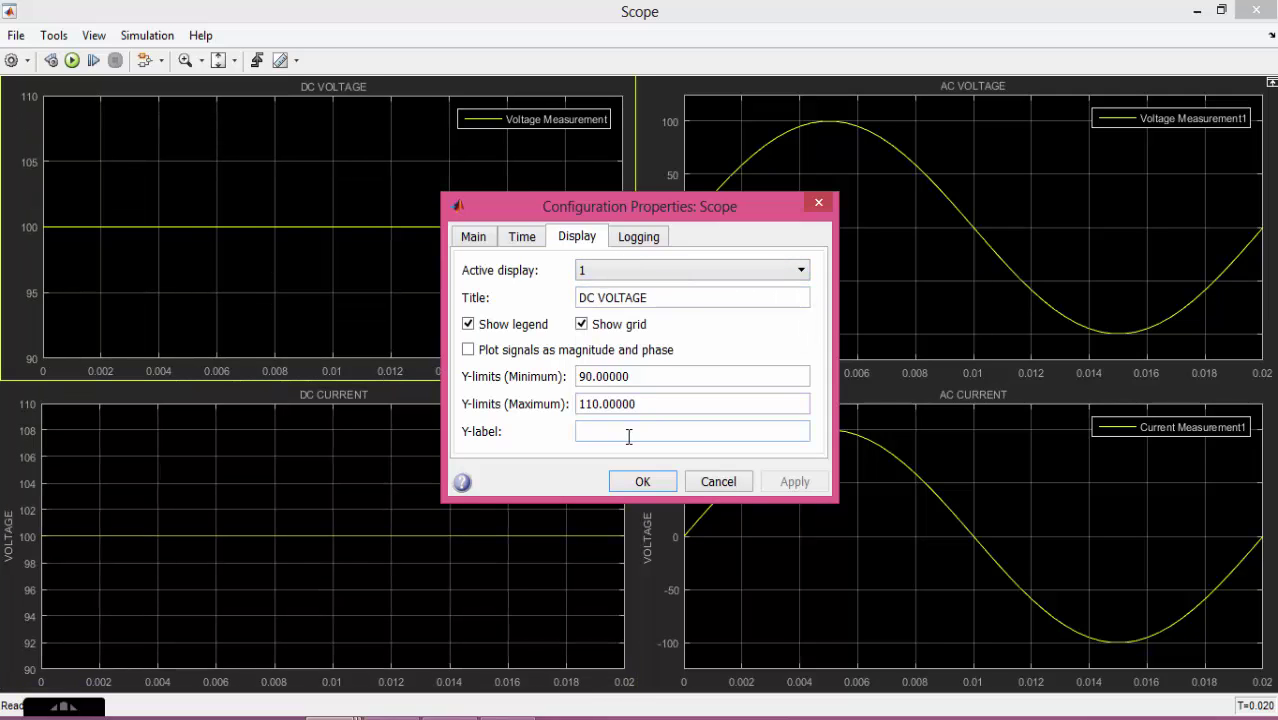
{"action": "type", "text": "VOLT"}
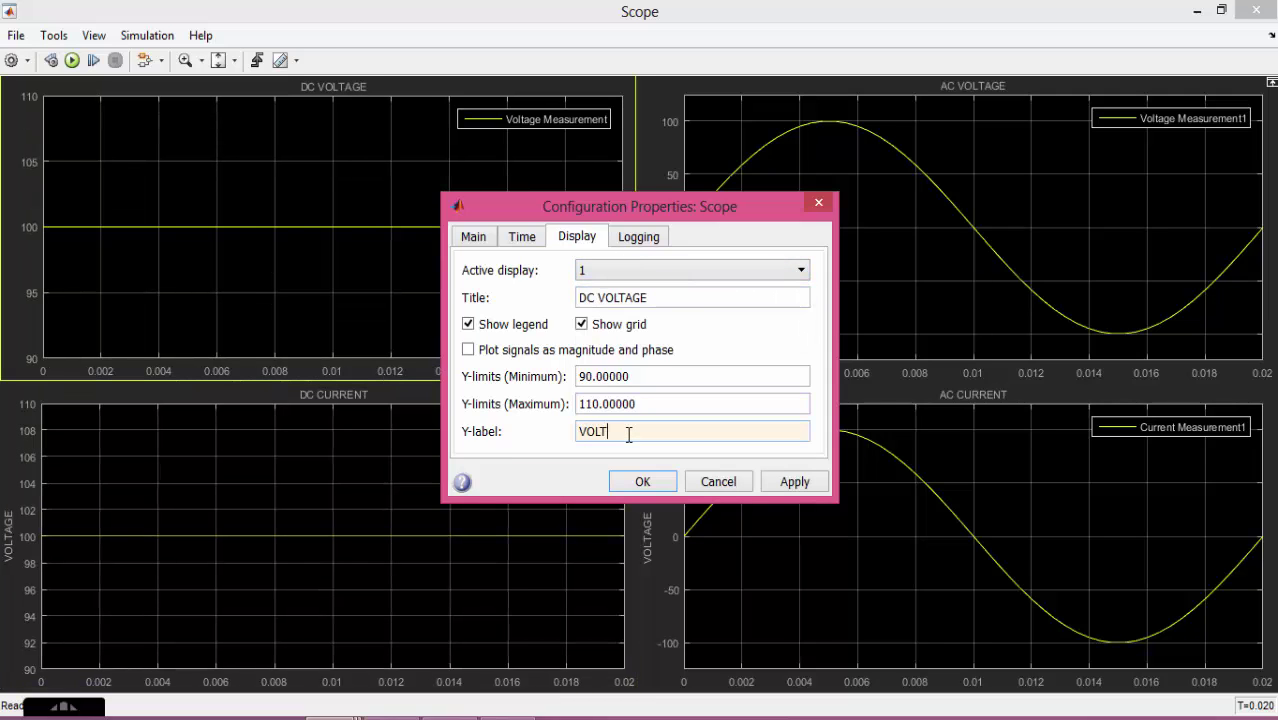
{"action": "type", "text": "AGE"}
{"action": "left_click", "coordinate": [793, 482]}
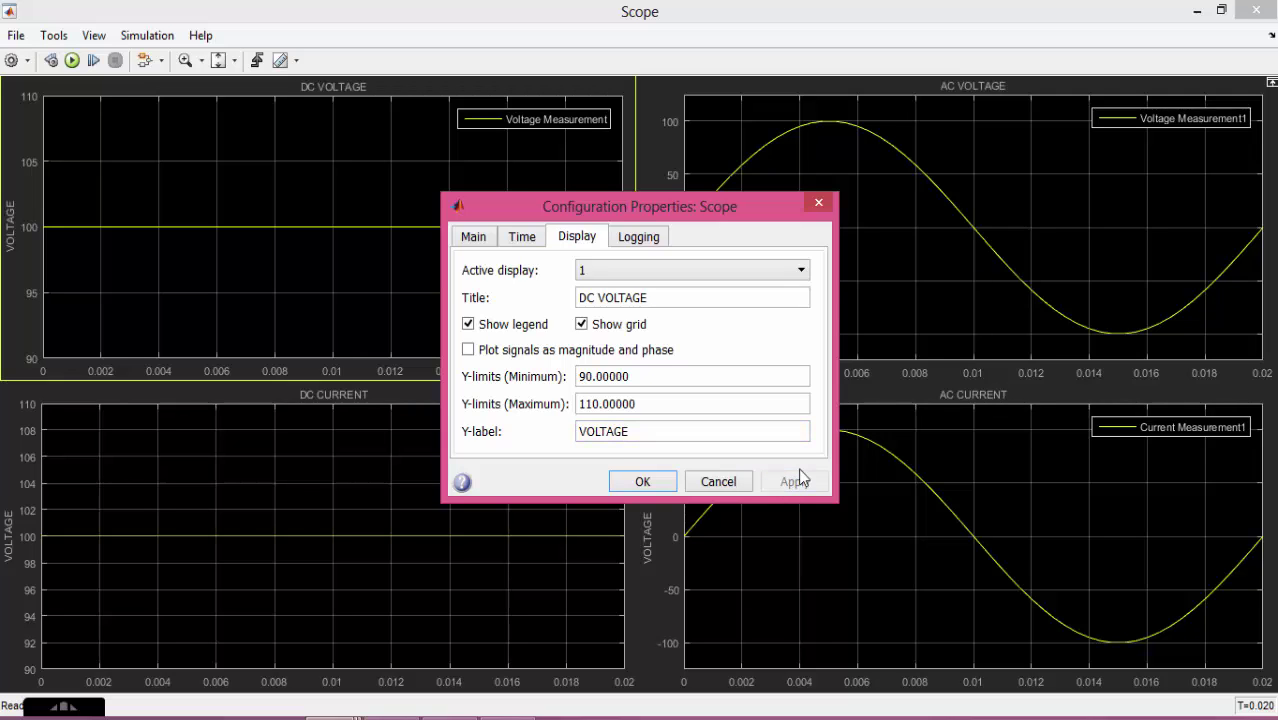
- Show the time-axis label on the scope's plots and apply the setting
{"action": "left_click_drag", "start_coordinate": [706, 221], "coordinate": [770, 257]}
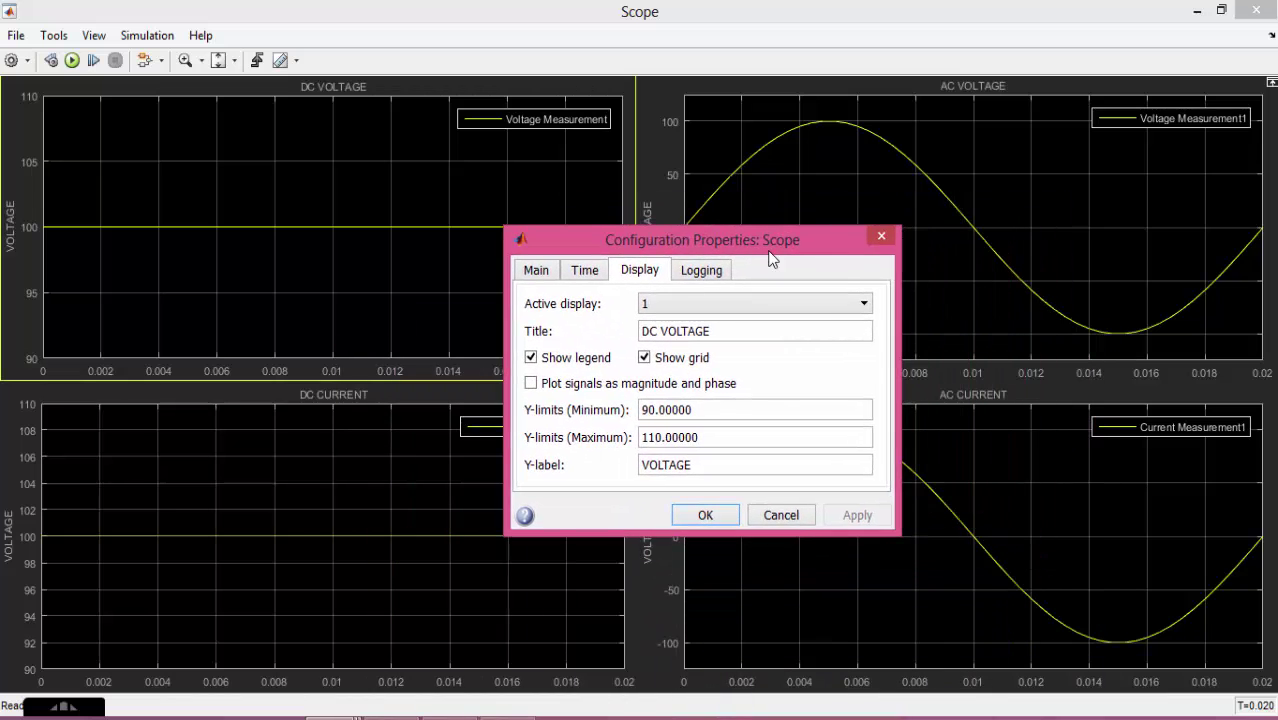
{"action": "left_click", "coordinate": [597, 274]}
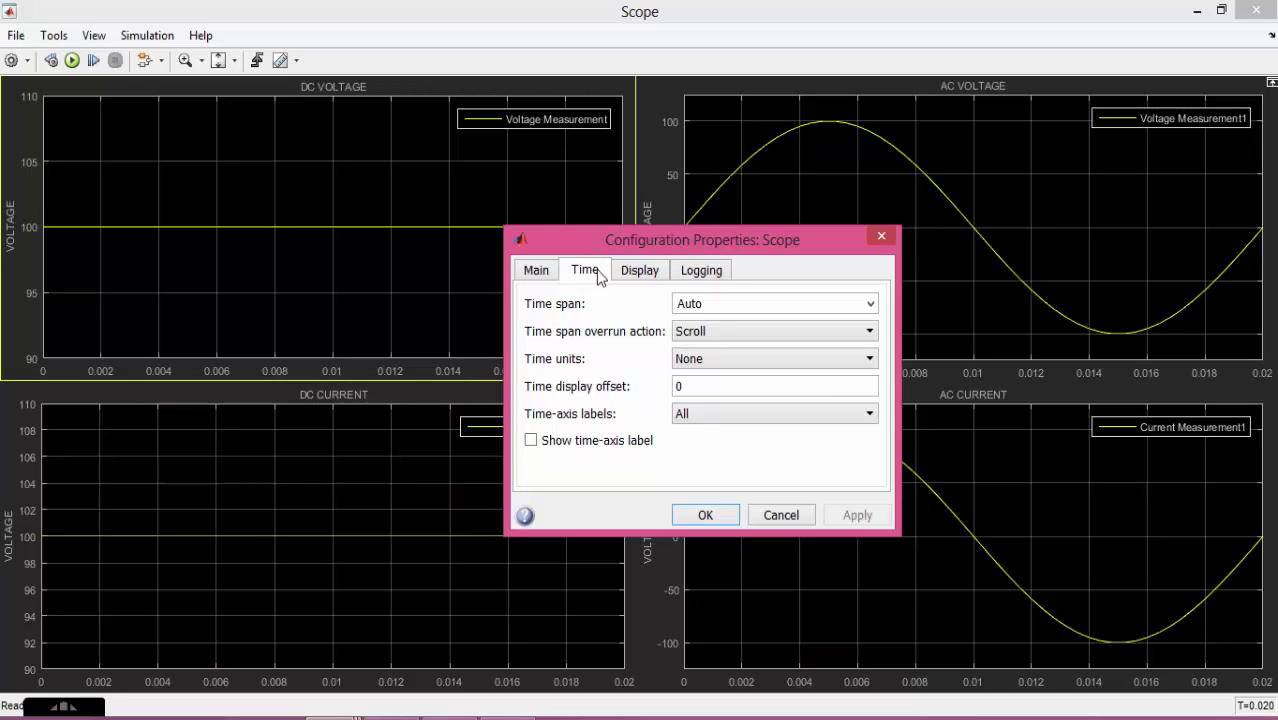
{"action": "left_click", "coordinate": [588, 444]}
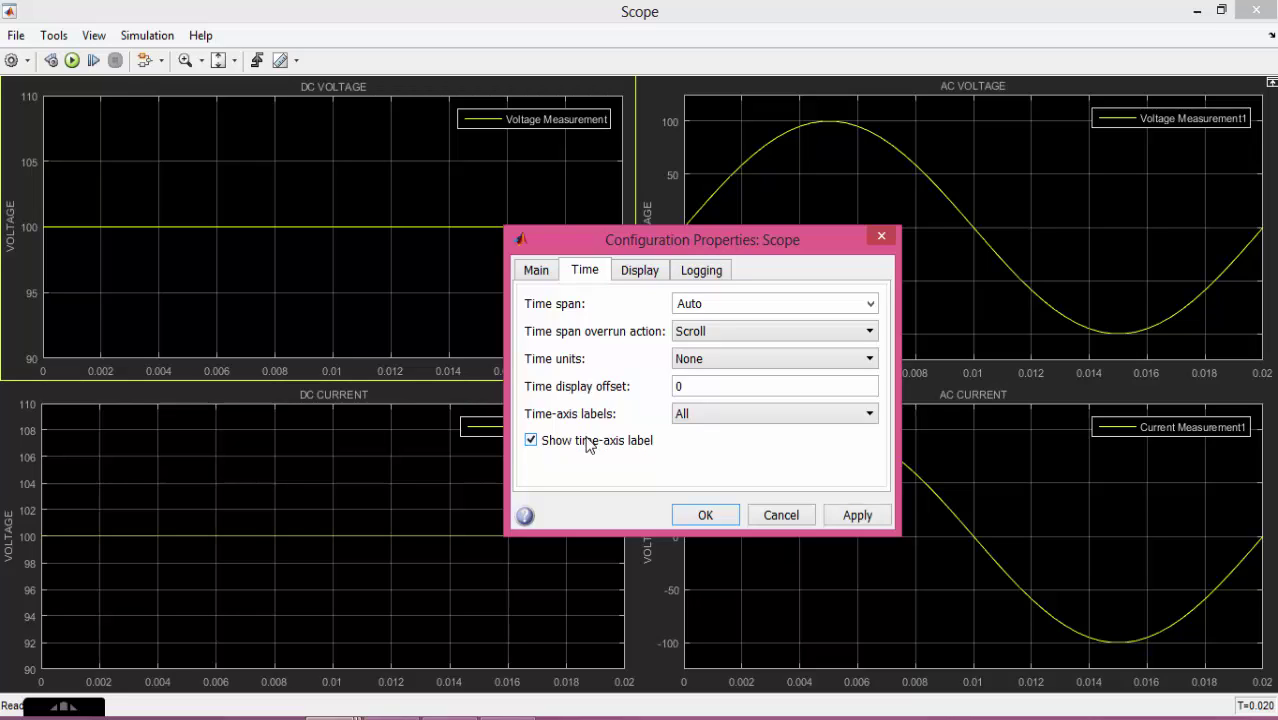
{"action": "left_click", "coordinate": [864, 518]}
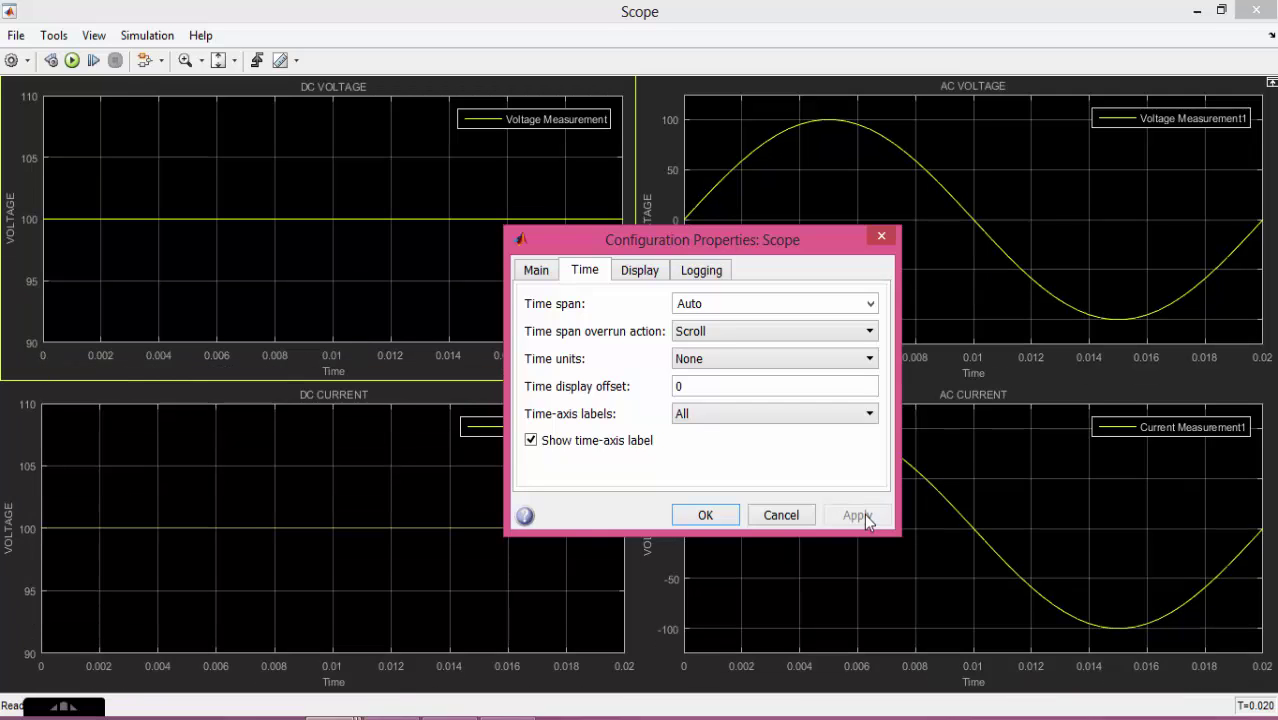
- Hide the time-axis label, apply the change, and turn the label back on
{"action": "left_click", "coordinate": [628, 442]}
{"action": "left_click", "coordinate": [857, 515]}
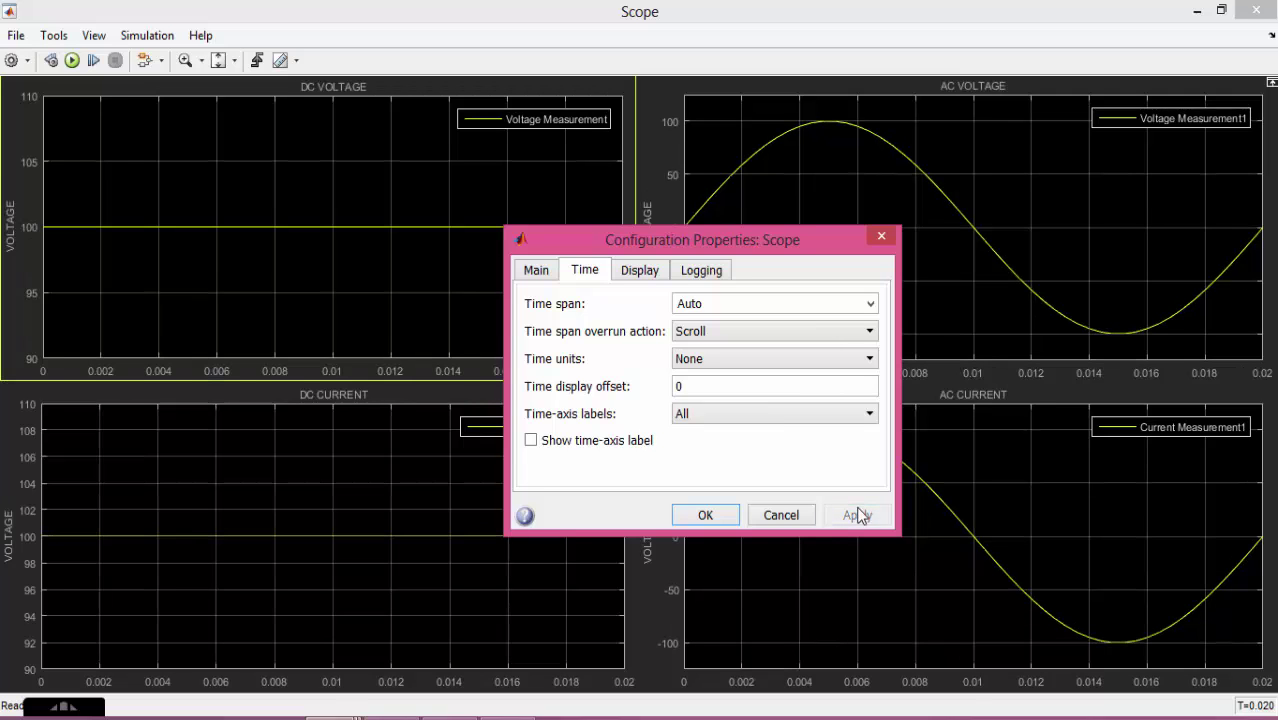
{"action": "left_click", "coordinate": [645, 442]}
{"action": "left_click_drag", "start_coordinate": [646, 243], "coordinate": [623, 68]}
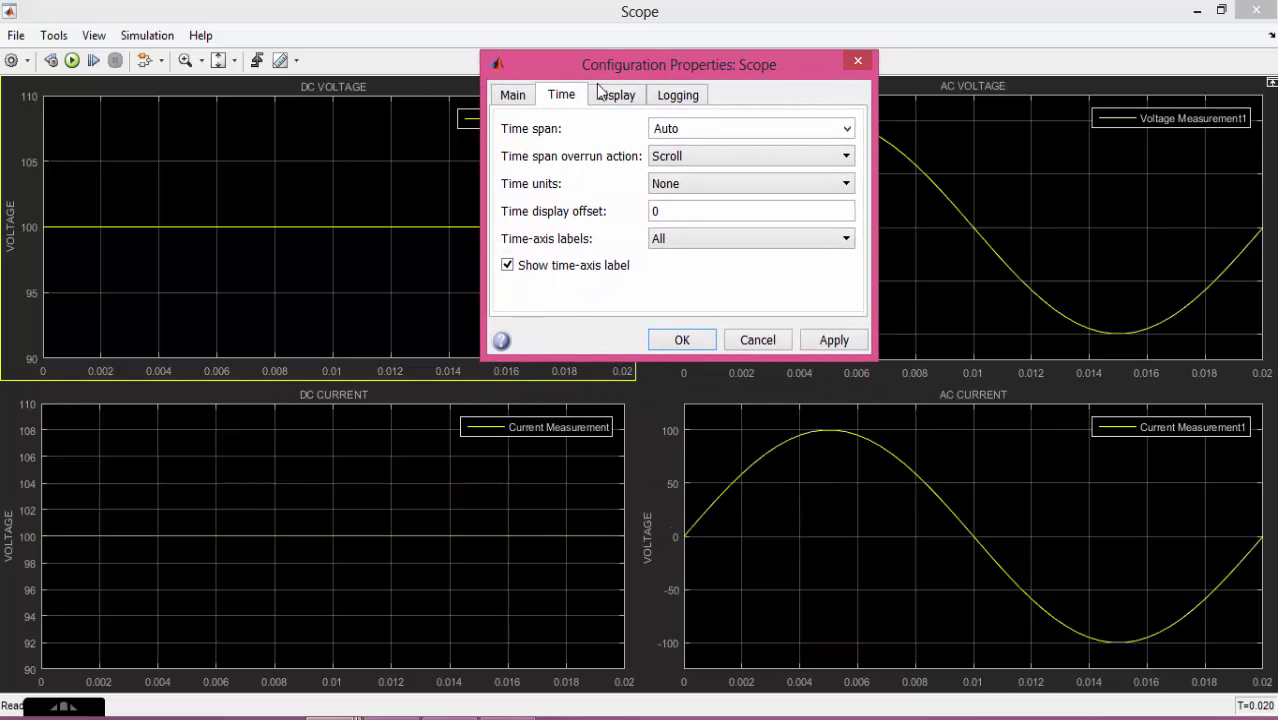
{"action": "left_click", "coordinate": [509, 268]}
{"action": "left_click", "coordinate": [507, 266]}
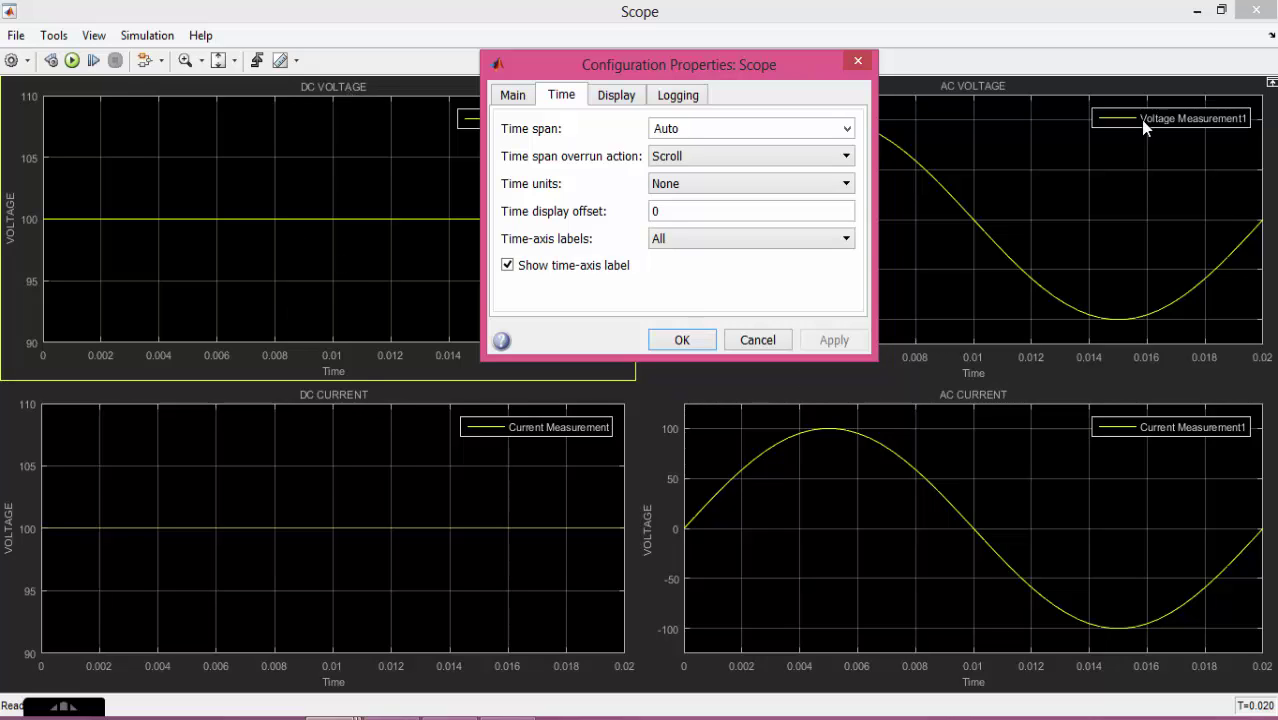
- Examine the scope's detailed axes scaling options and close the configuration properties without changes
{"action": "left_click", "coordinate": [530, 103]}
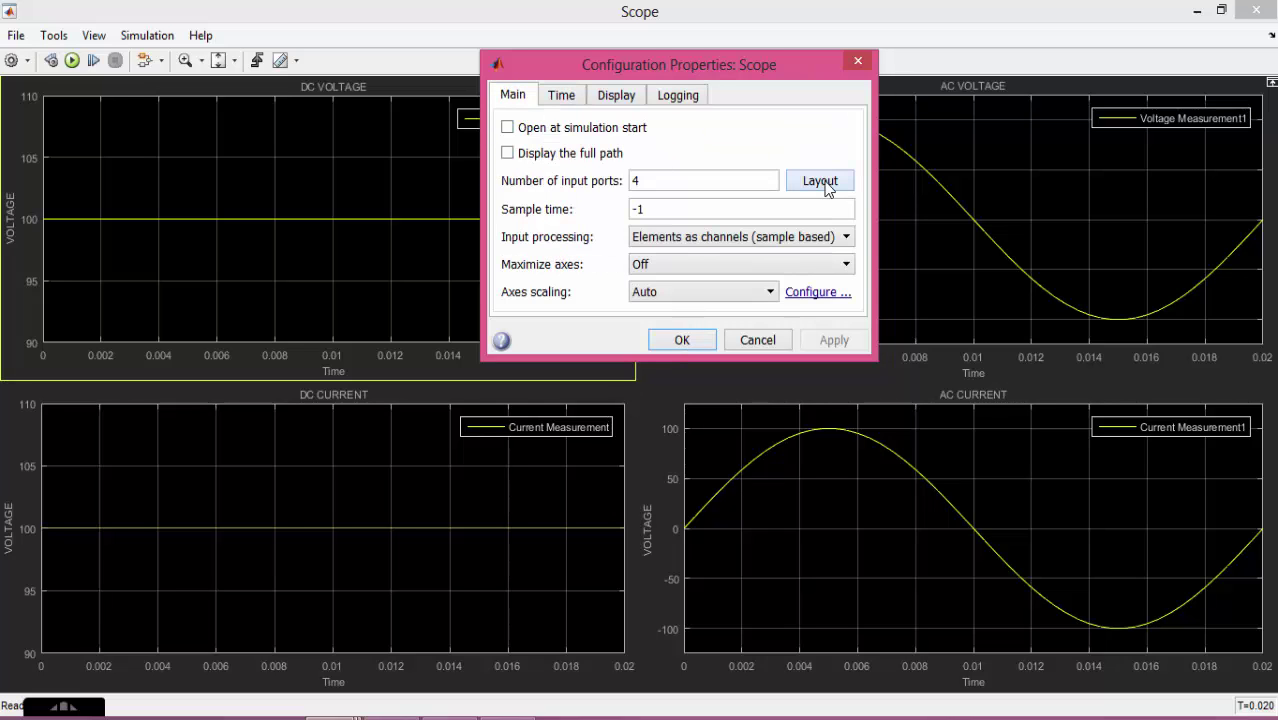
{"action": "left_click", "coordinate": [812, 296]}
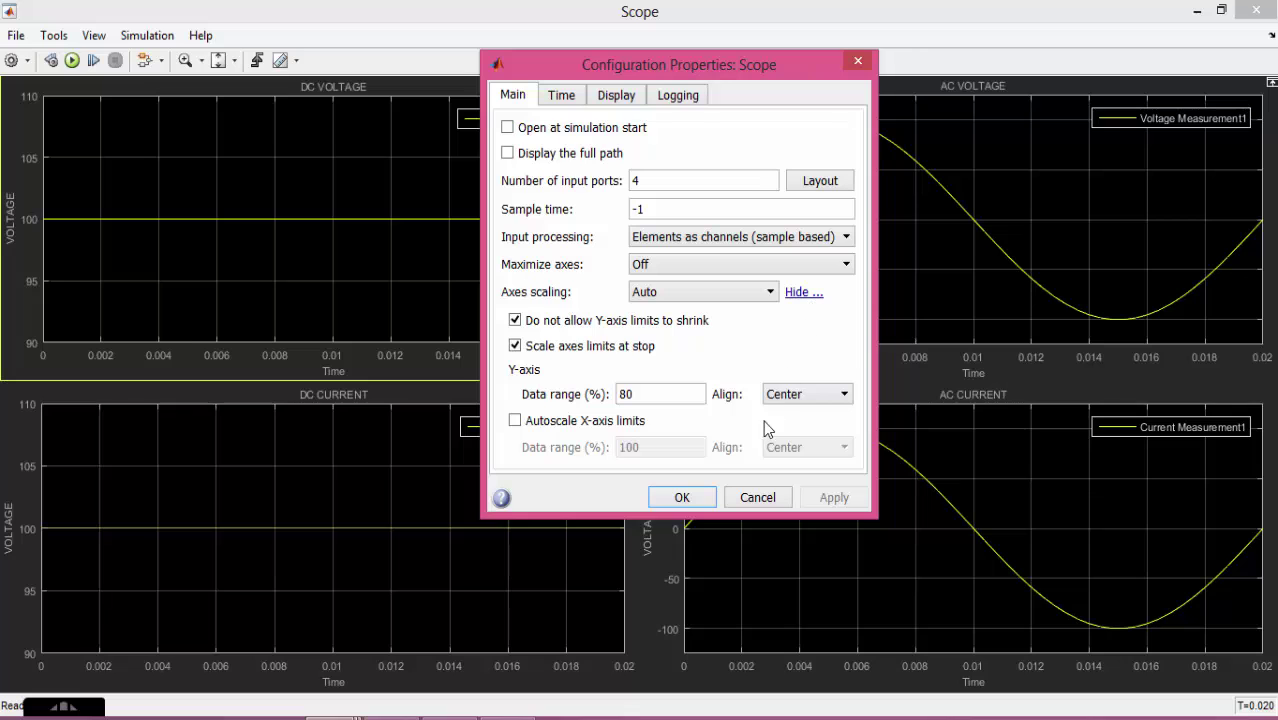
{"action": "left_click", "coordinate": [758, 497]}
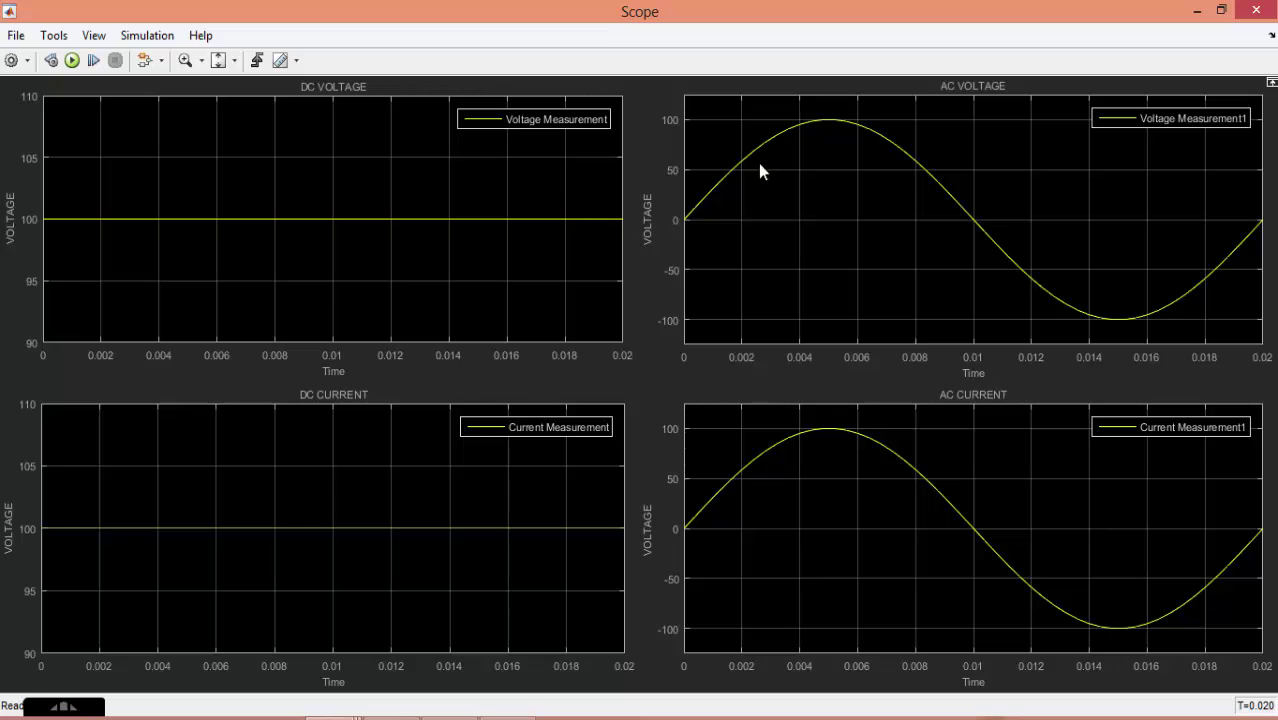
- Open the scope's style settings, make the Voltage Measurement line in display 1 dashed, and apply it
{"action": "left_click", "coordinate": [27, 60]}
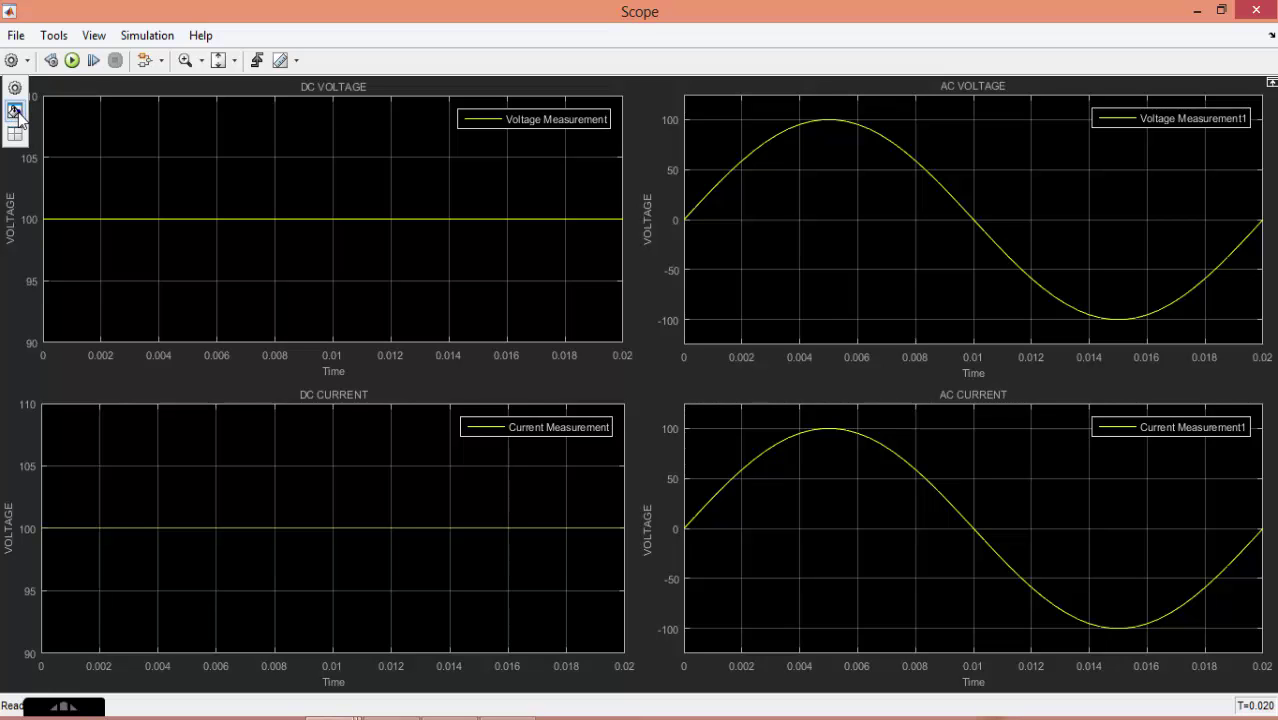
{"action": "left_click", "coordinate": [15, 111]}
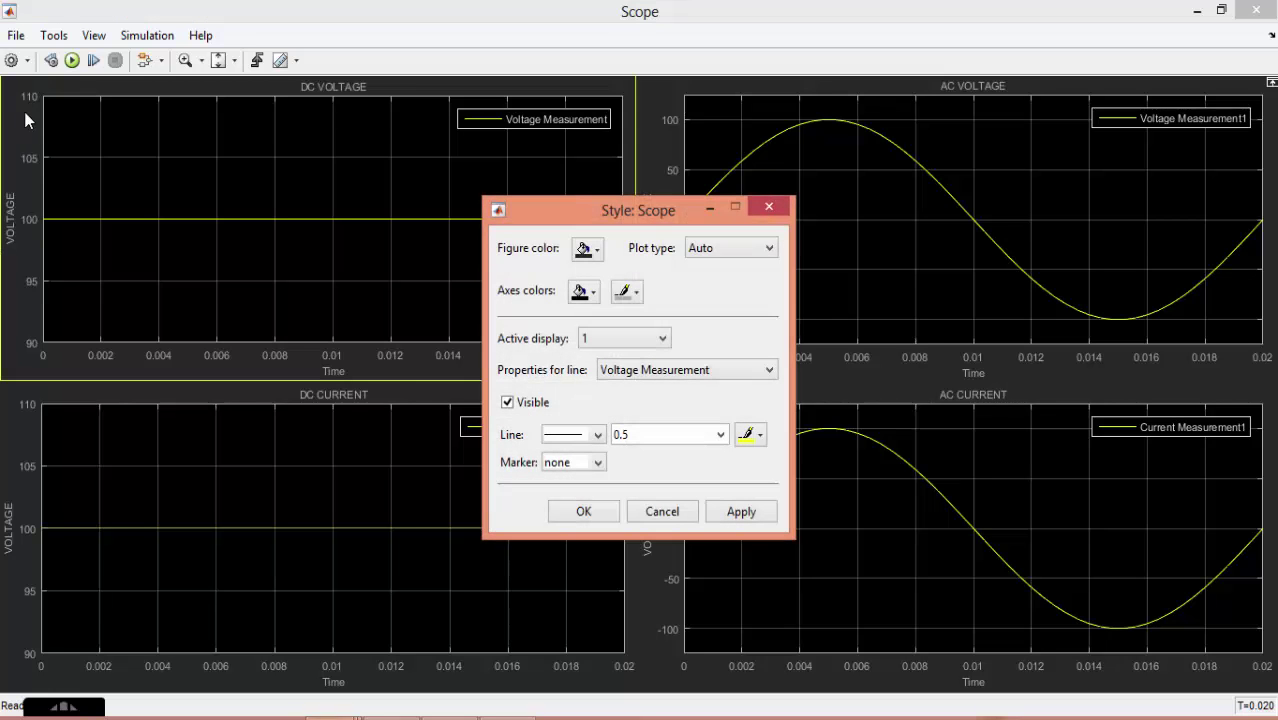
{"action": "left_click_drag", "start_coordinate": [589, 208], "coordinate": [871, 191]}
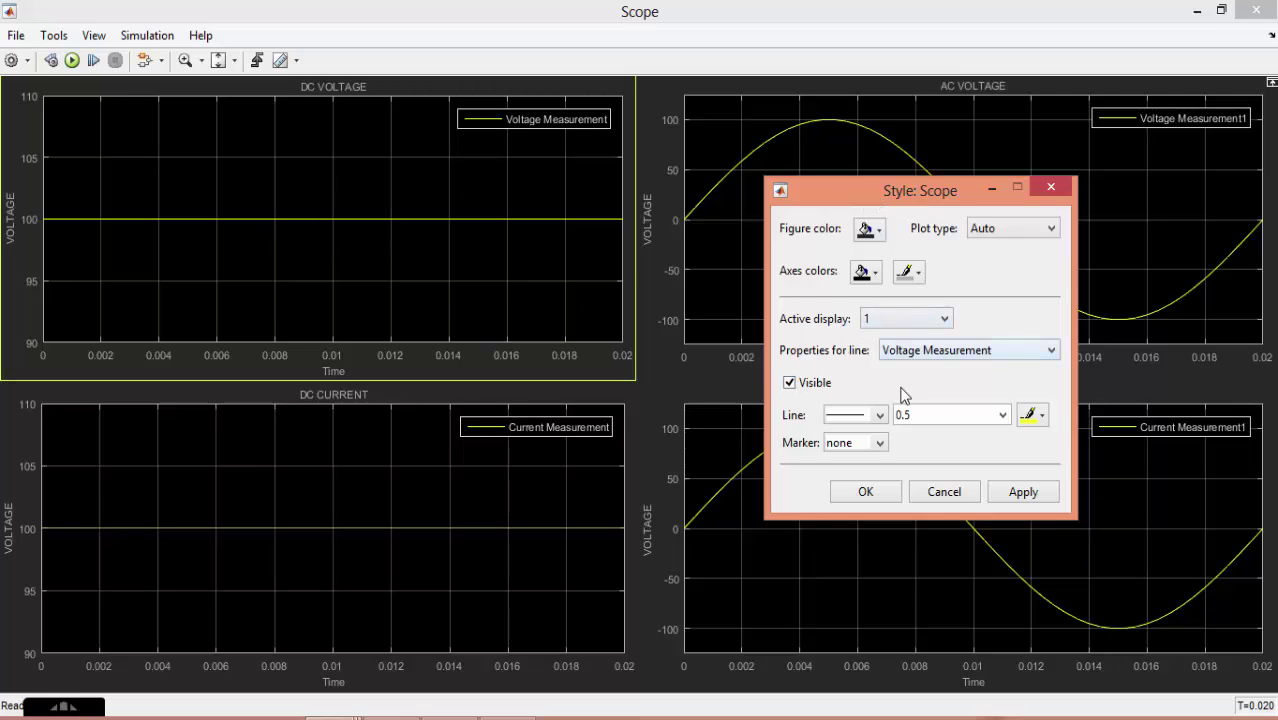
{"action": "left_click", "coordinate": [880, 415]}
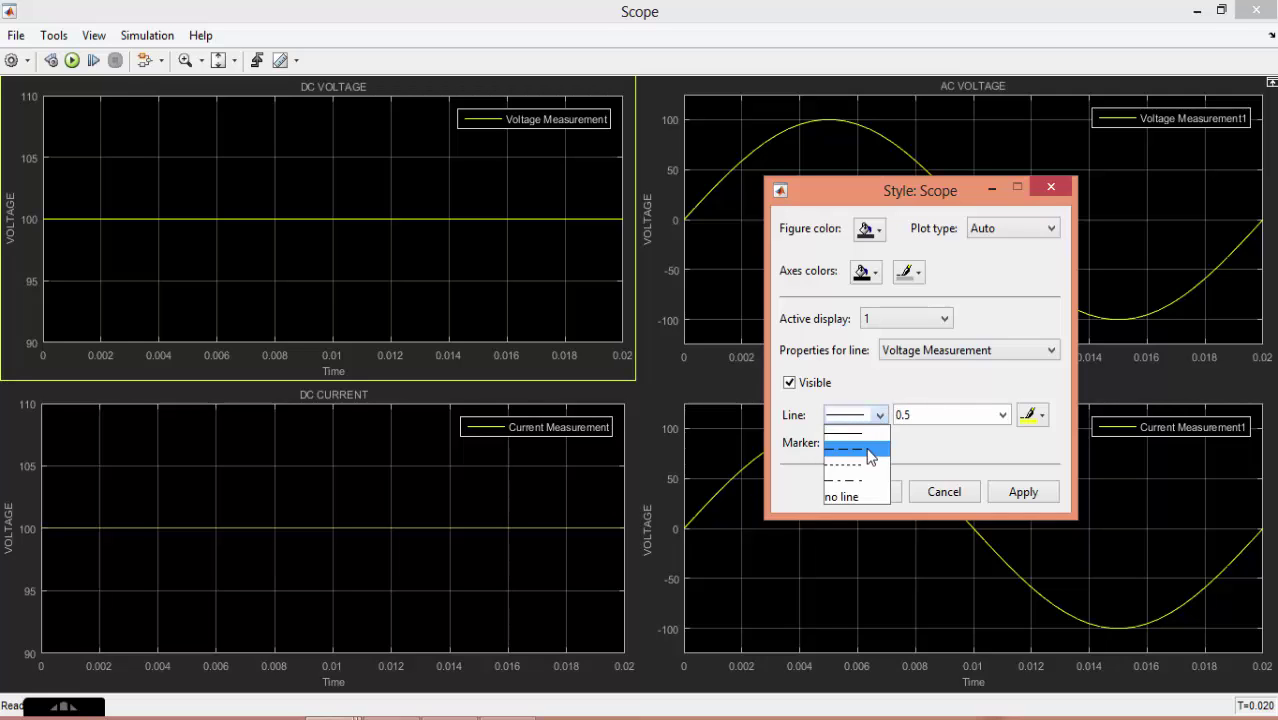
{"action": "left_click", "coordinate": [868, 450]}
{"action": "left_click", "coordinate": [1012, 488]}
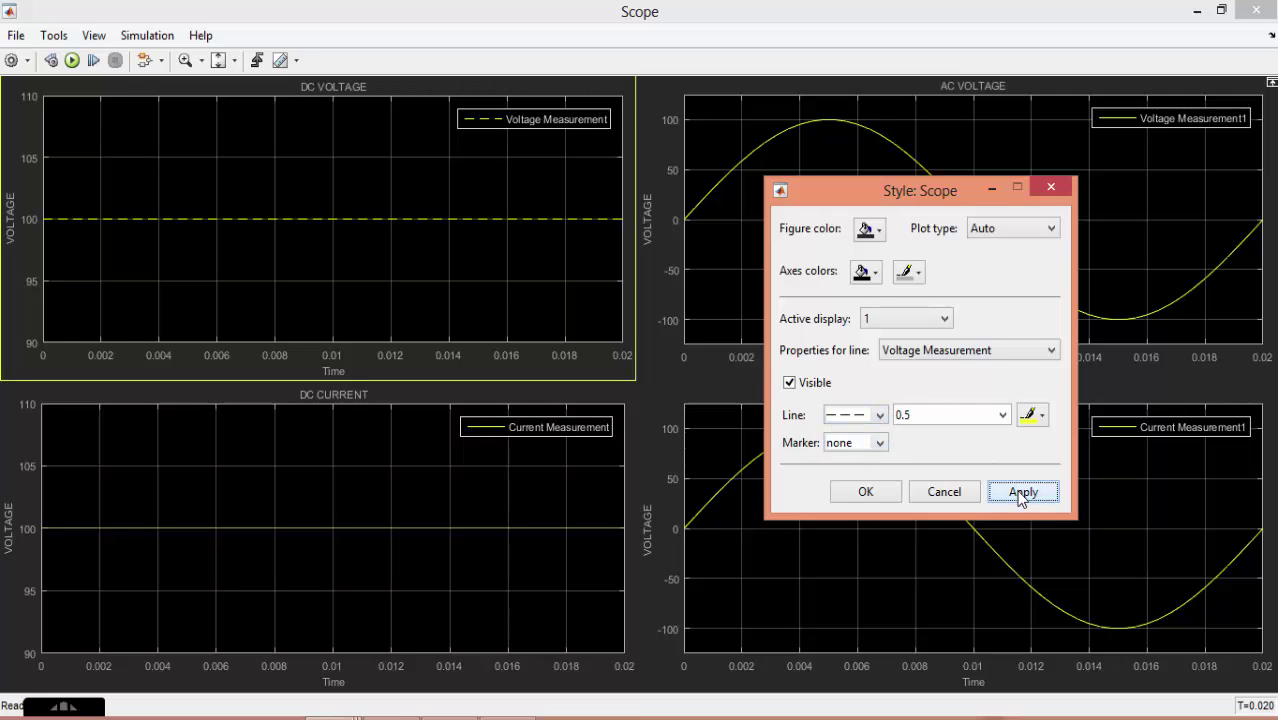
- Set the Voltage Measurement line's width to 3.0 and its colour to red, applying each change
{"action": "left_click", "coordinate": [1036, 418]}
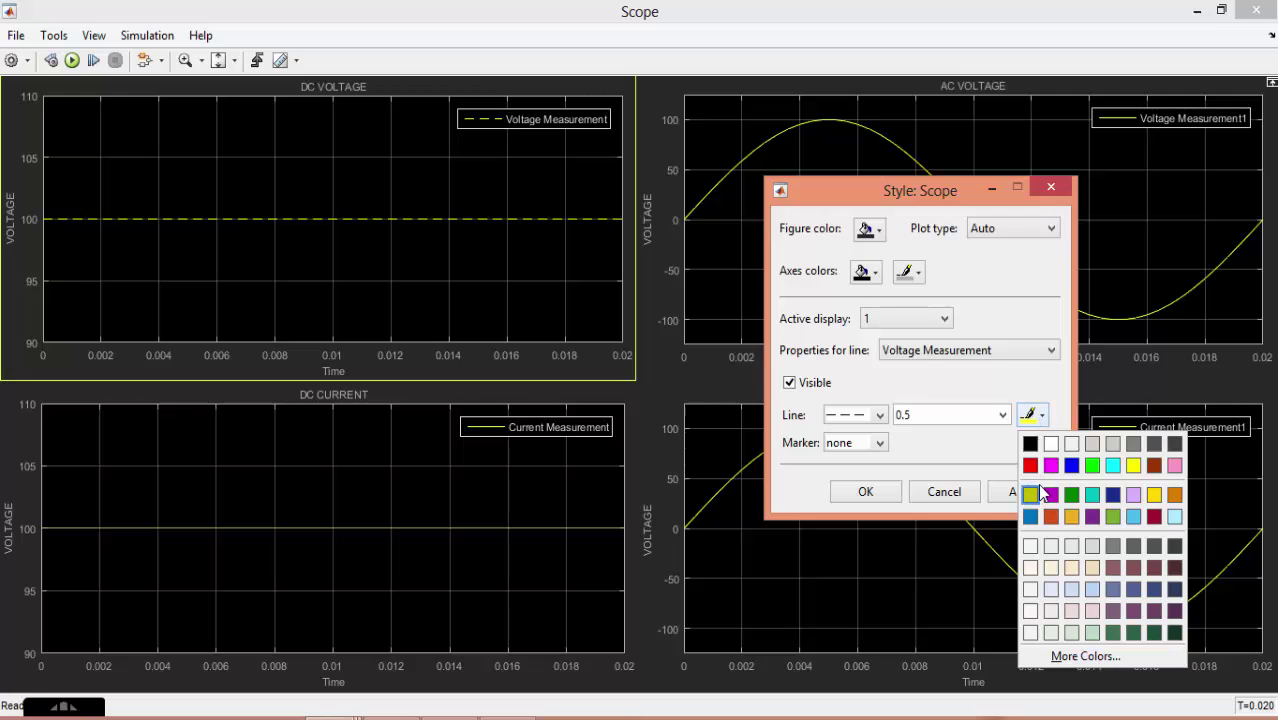
{"action": "left_click", "coordinate": [1002, 415]}
{"action": "left_click", "coordinate": [975, 488]}
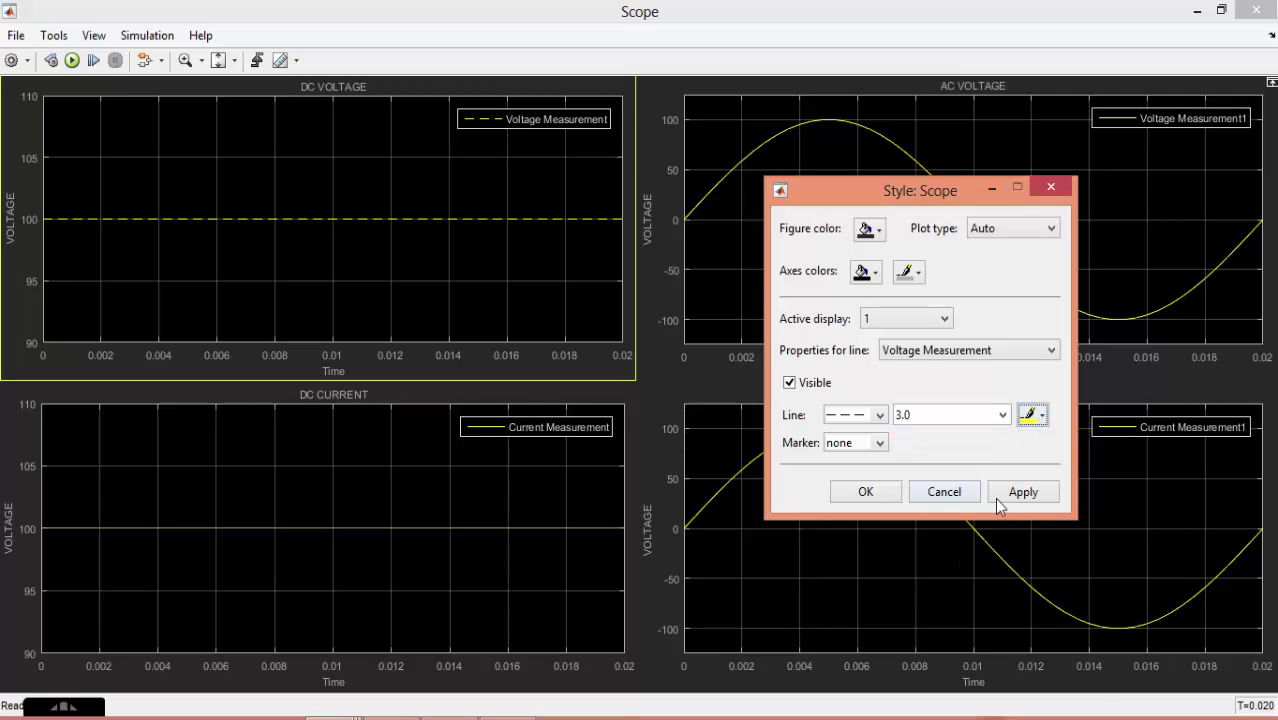
{"action": "left_click", "coordinate": [1020, 497]}
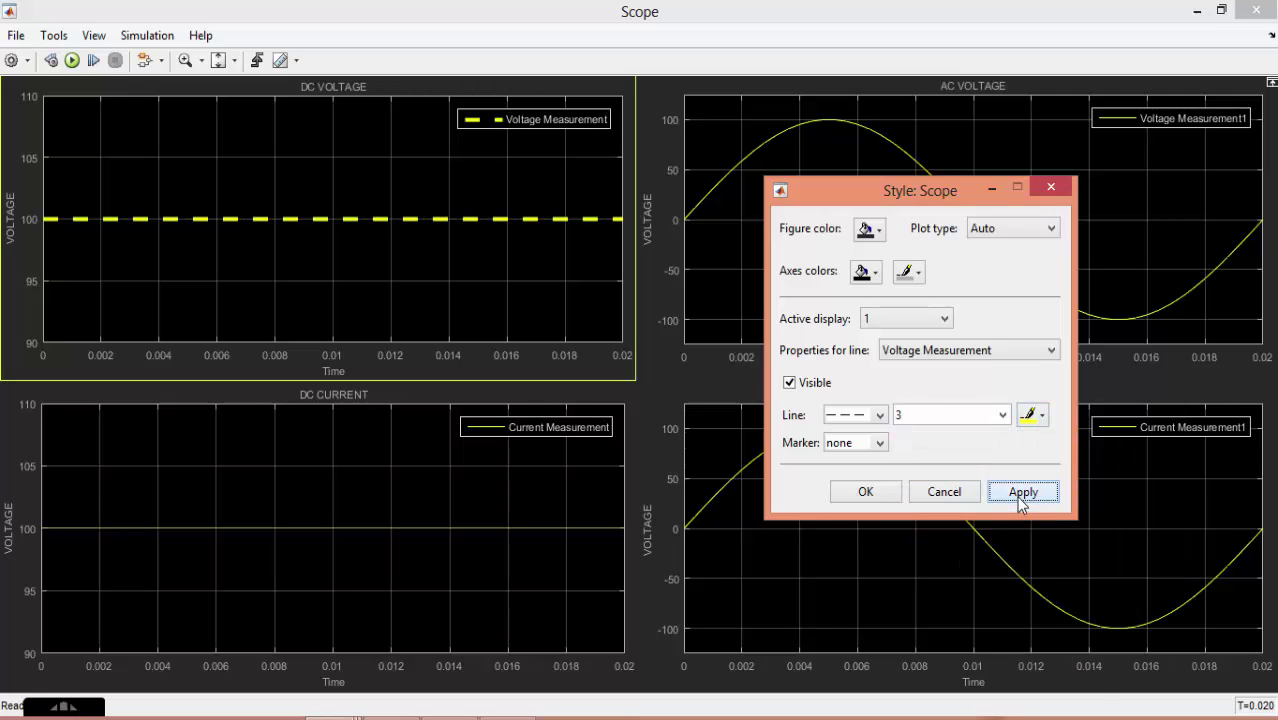
{"action": "left_click", "coordinate": [1036, 417]}
{"action": "left_click", "coordinate": [1030, 466]}
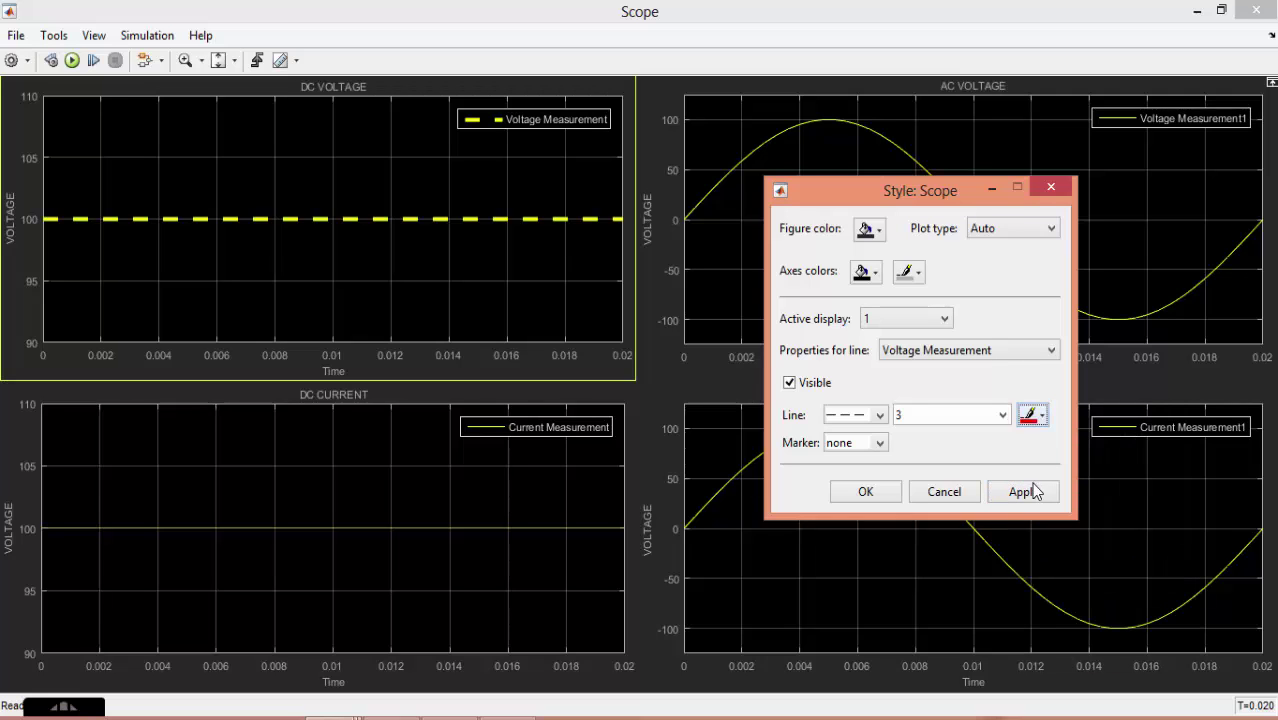
{"action": "left_click", "coordinate": [1022, 492]}
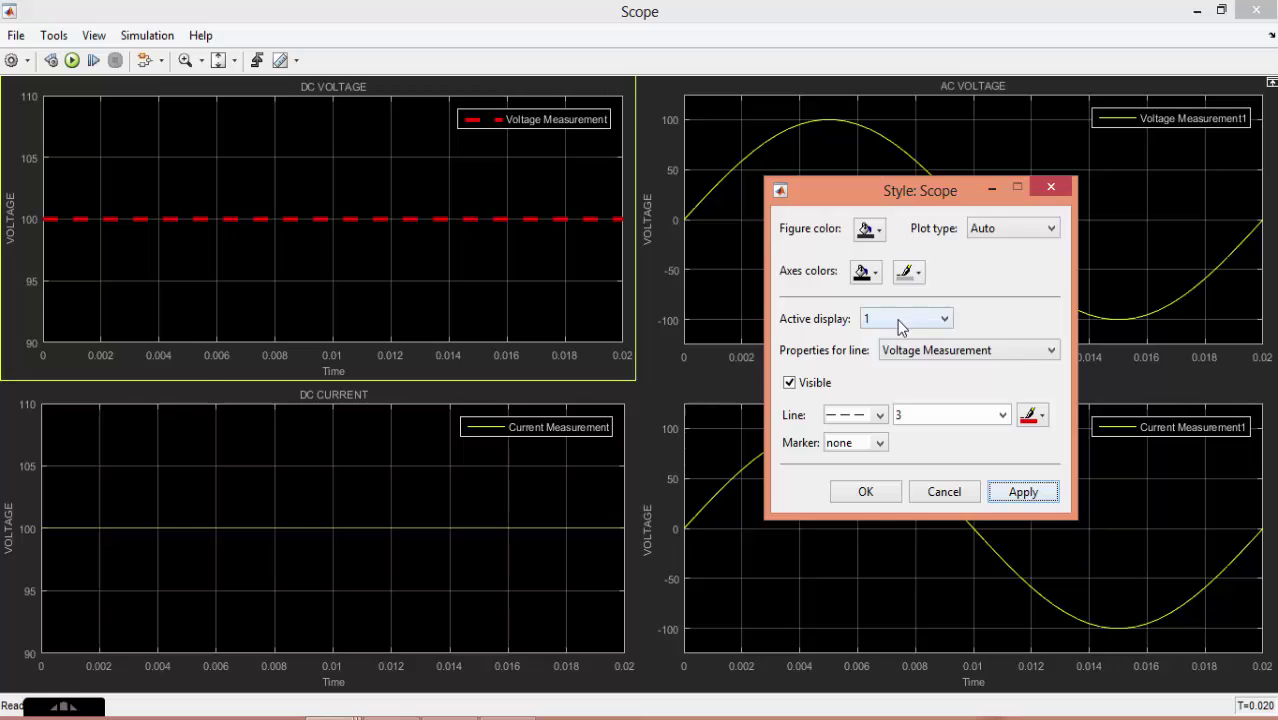
- Try a white figure colour on the scope, apply it, and restore the colour to black
{"action": "left_click", "coordinate": [866, 229]}
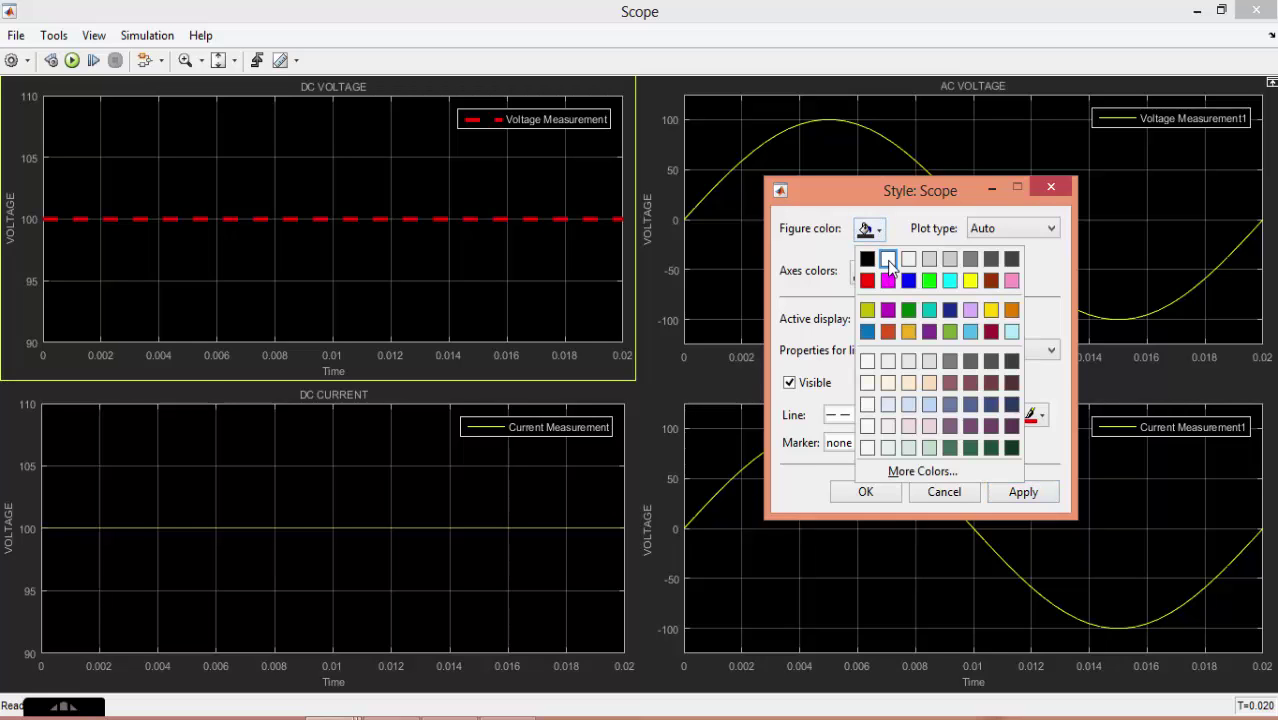
{"action": "left_click", "coordinate": [888, 260]}
{"action": "left_click", "coordinate": [1040, 492]}
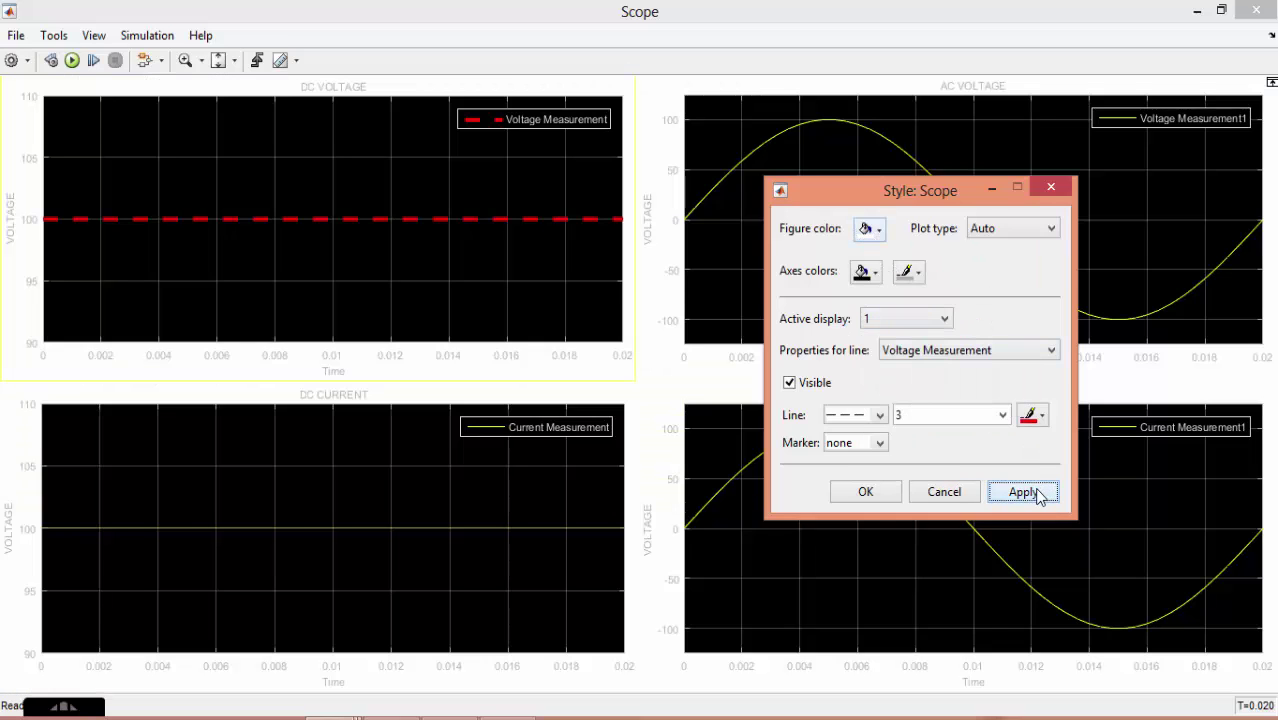
{"action": "left_click", "coordinate": [870, 229]}
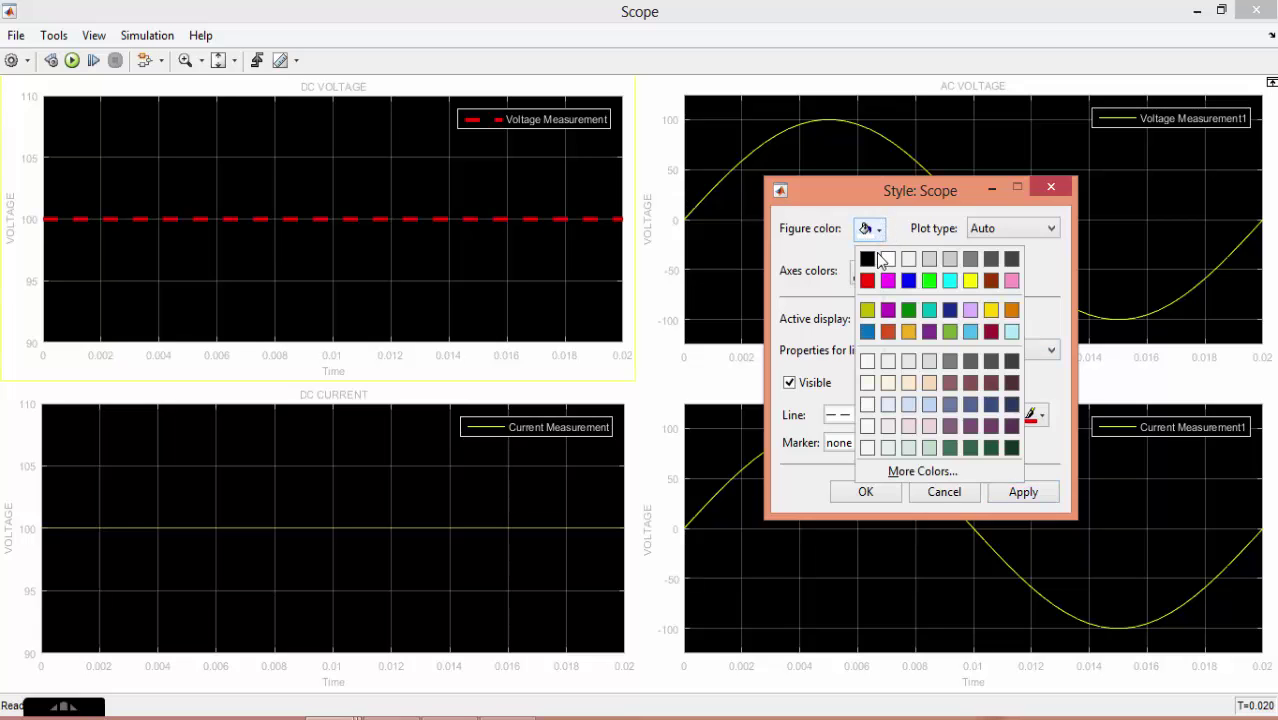
{"action": "left_click", "coordinate": [870, 262]}
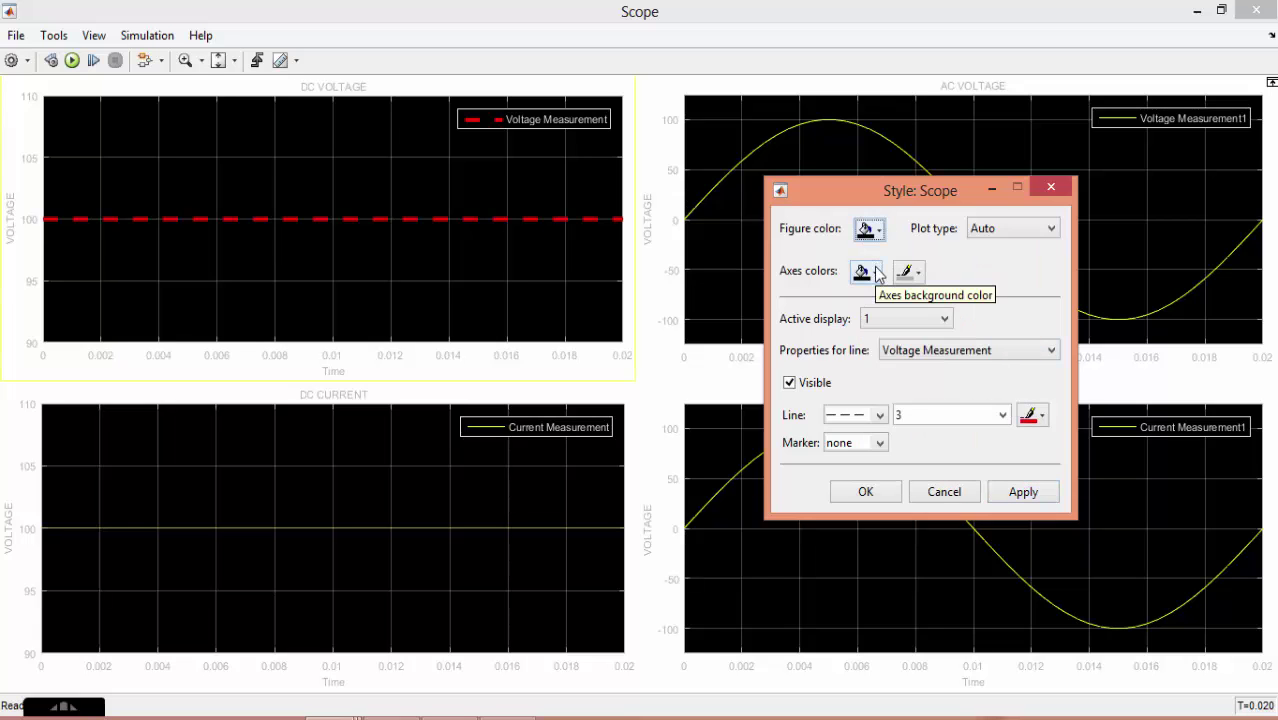
{"action": "left_click", "coordinate": [1008, 492]}
- Try a white axes background on the scope, apply it, and restore the background to black
{"action": "left_click", "coordinate": [875, 274]}
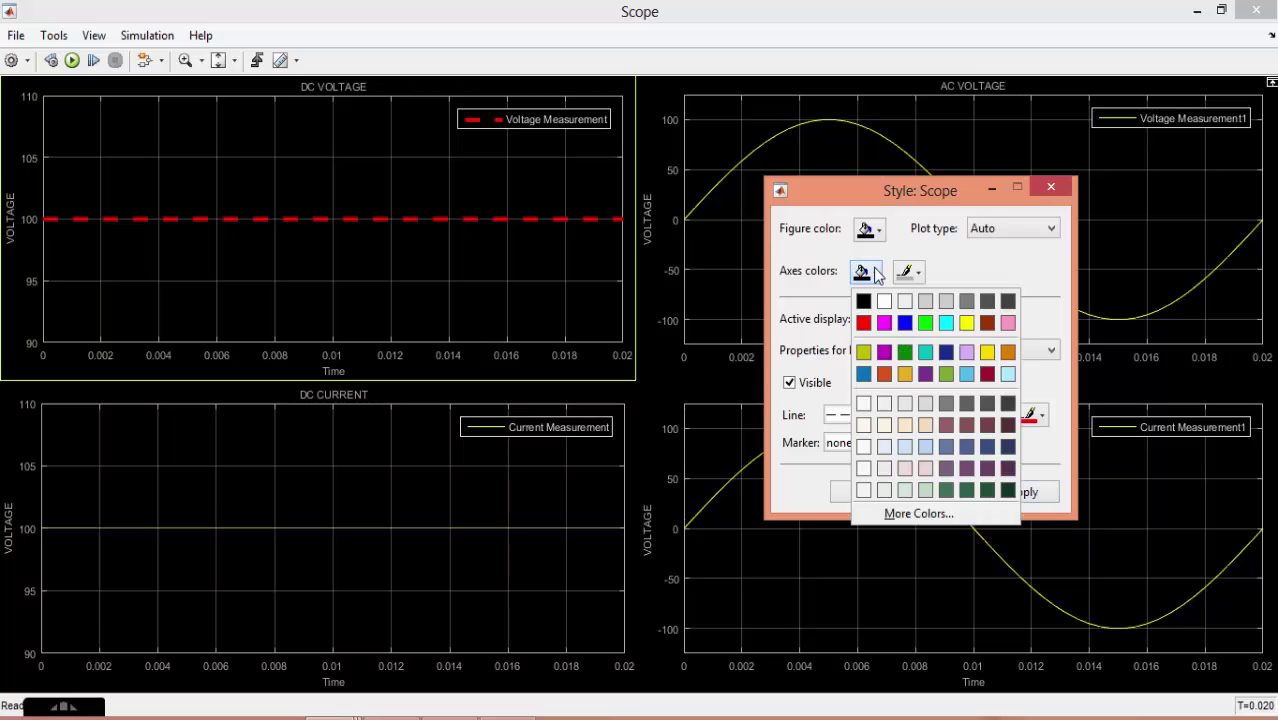
{"action": "left_click", "coordinate": [884, 297]}
{"action": "left_click", "coordinate": [1013, 494]}
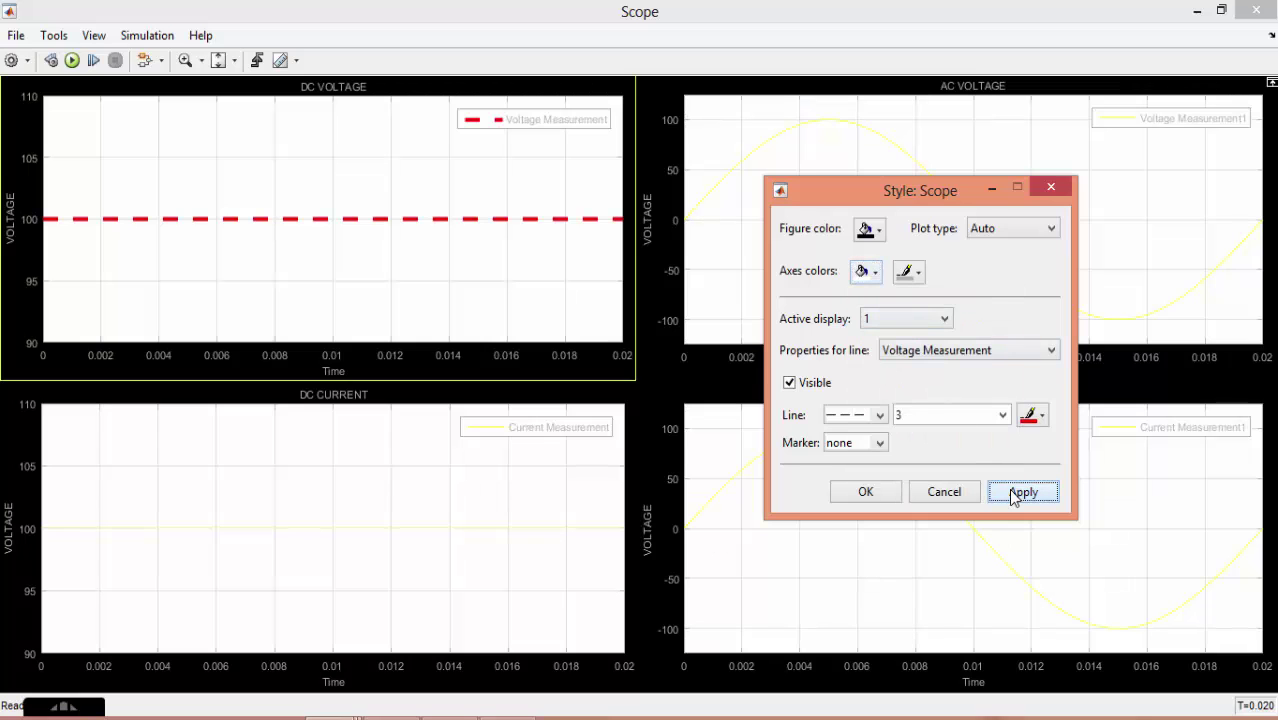
{"action": "left_click", "coordinate": [875, 273]}
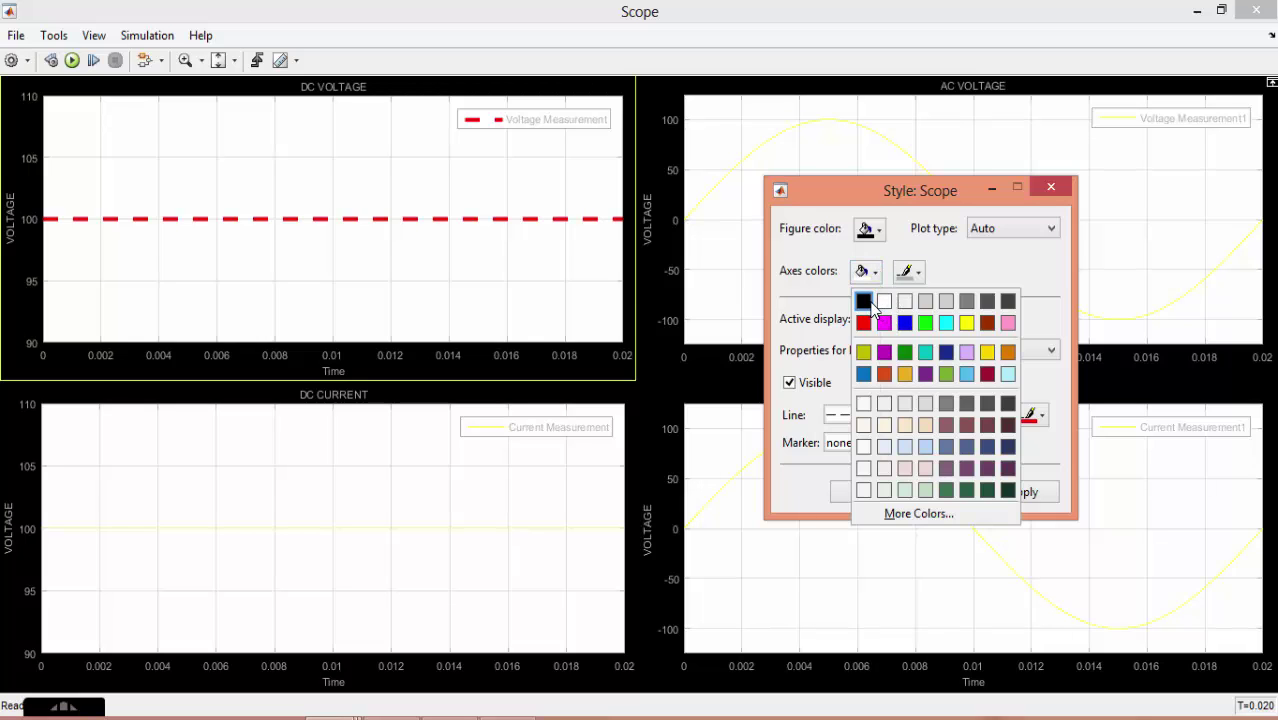
{"action": "left_click", "coordinate": [863, 300]}
{"action": "left_click", "coordinate": [1020, 491]}
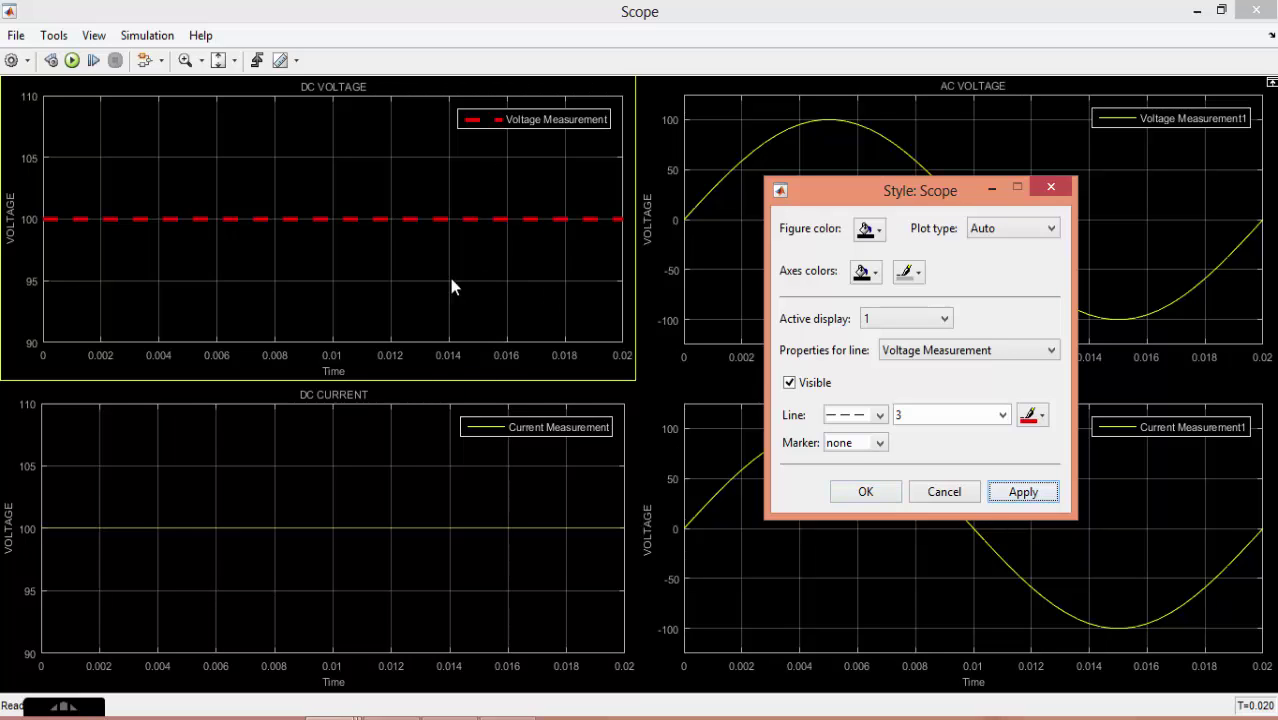
- Make the Current Measurement line in display 2 dotted and red, and apply the changes
{"action": "left_click", "coordinate": [910, 318]}
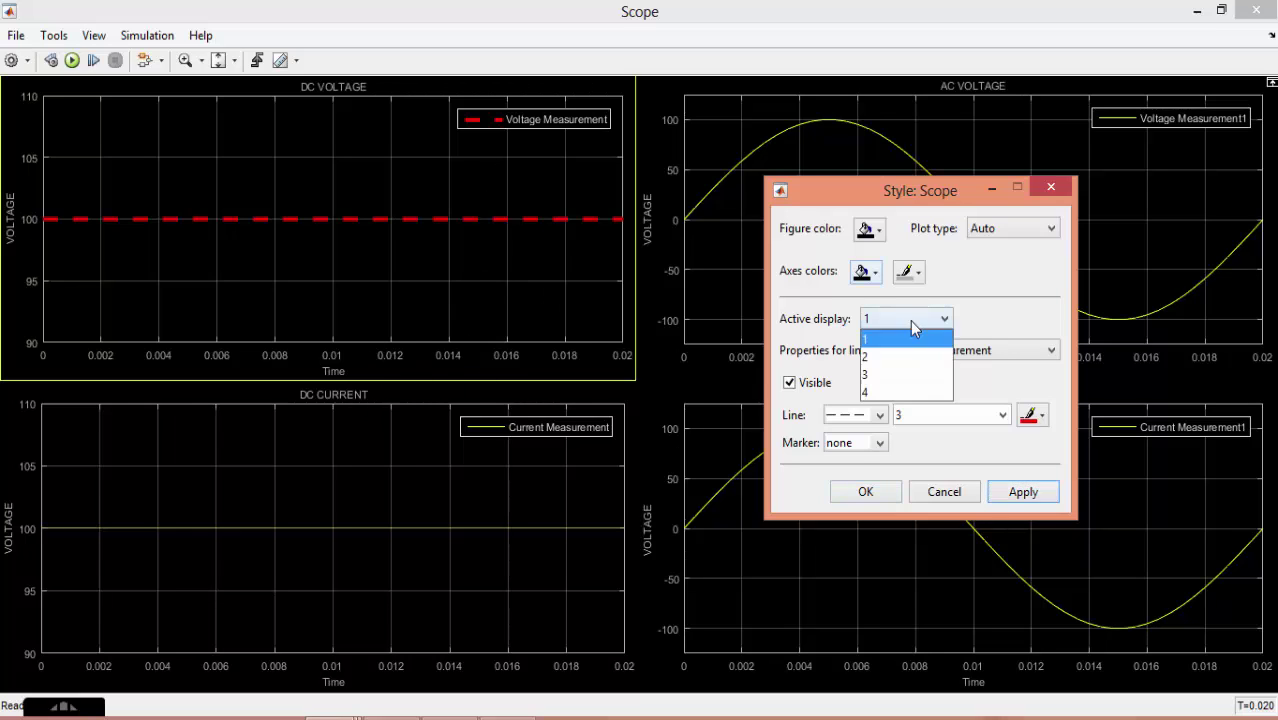
{"action": "left_click", "coordinate": [880, 355]}
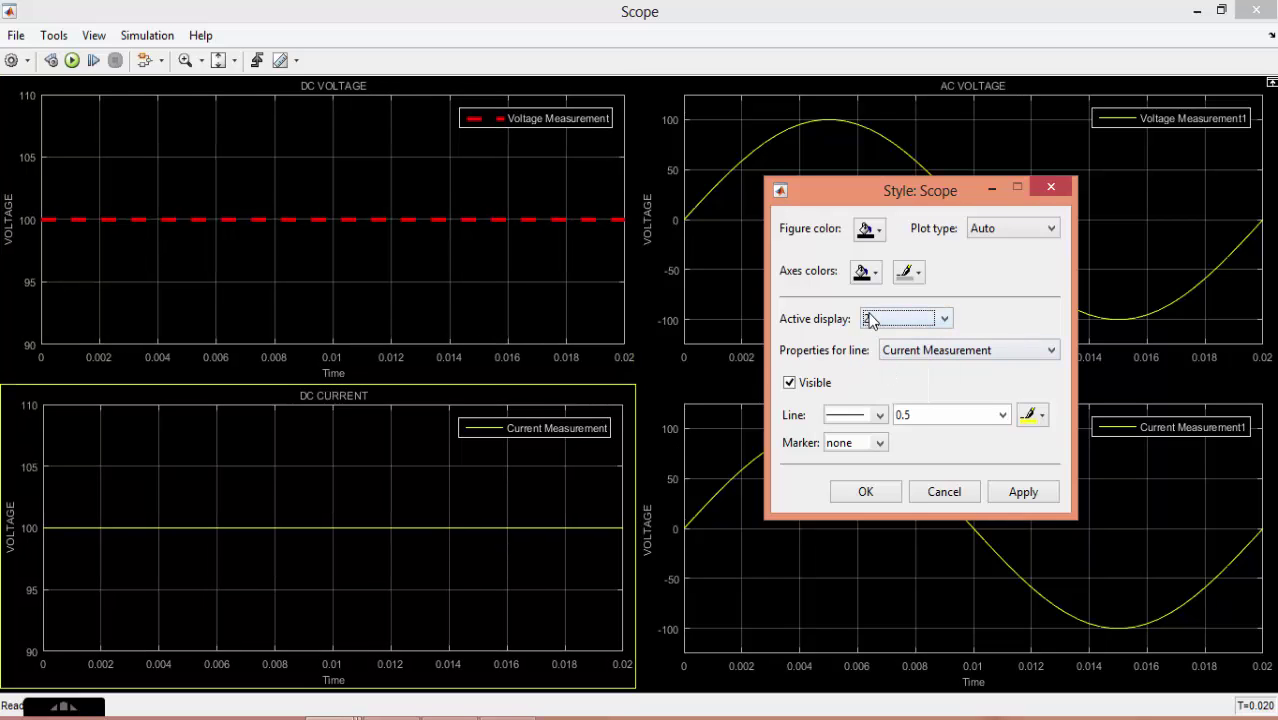
{"action": "left_click", "coordinate": [982, 351]}
{"action": "left_click", "coordinate": [982, 351]}
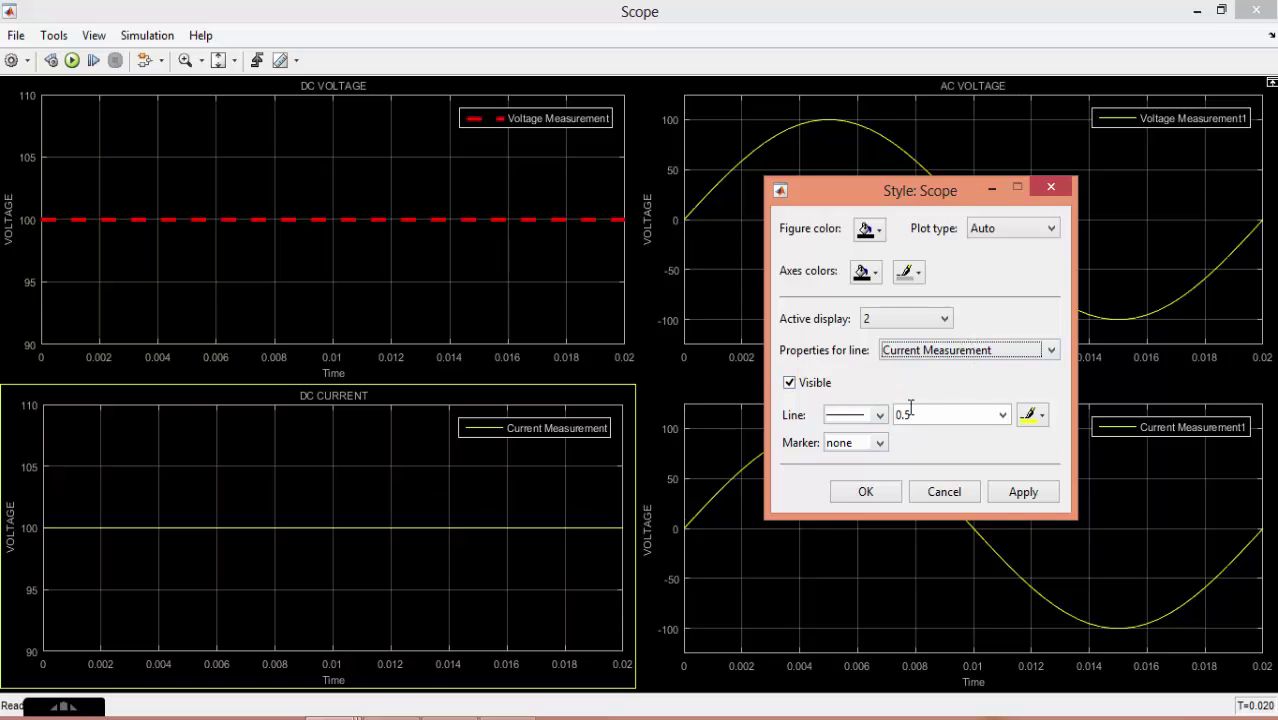
{"action": "left_click", "coordinate": [856, 415]}
{"action": "left_click", "coordinate": [855, 471]}
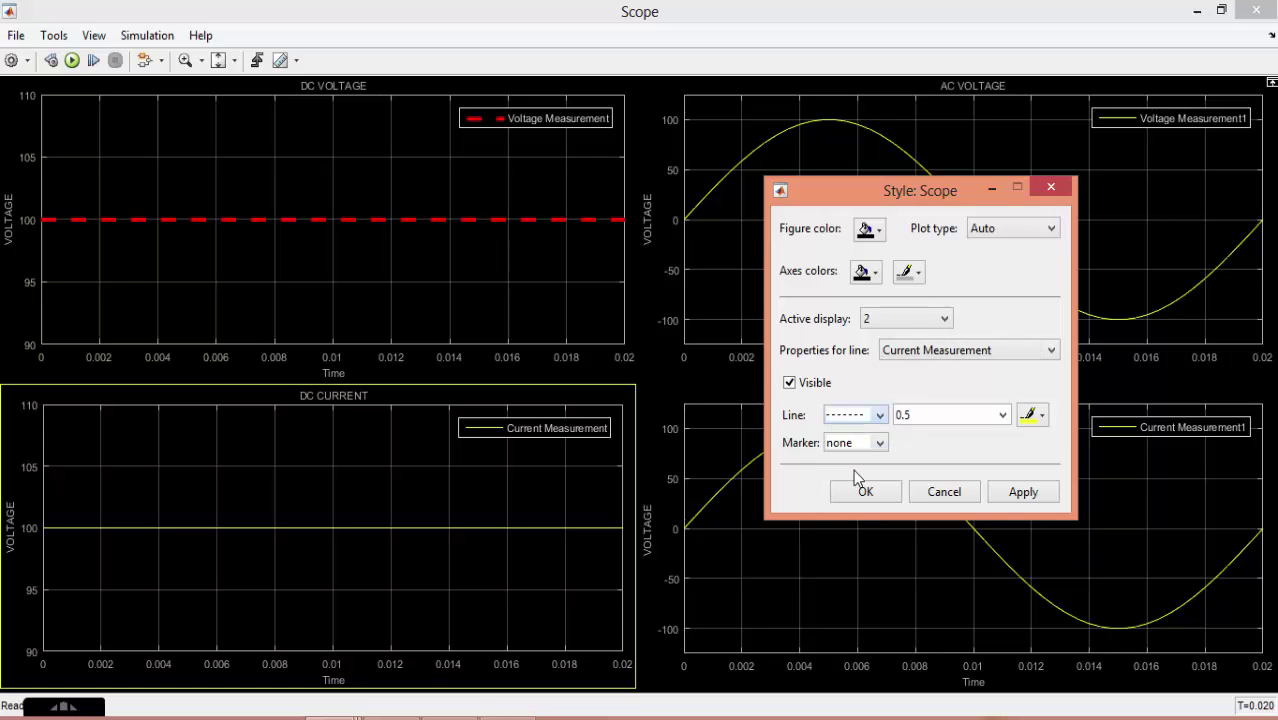
{"action": "left_click", "coordinate": [1044, 416]}
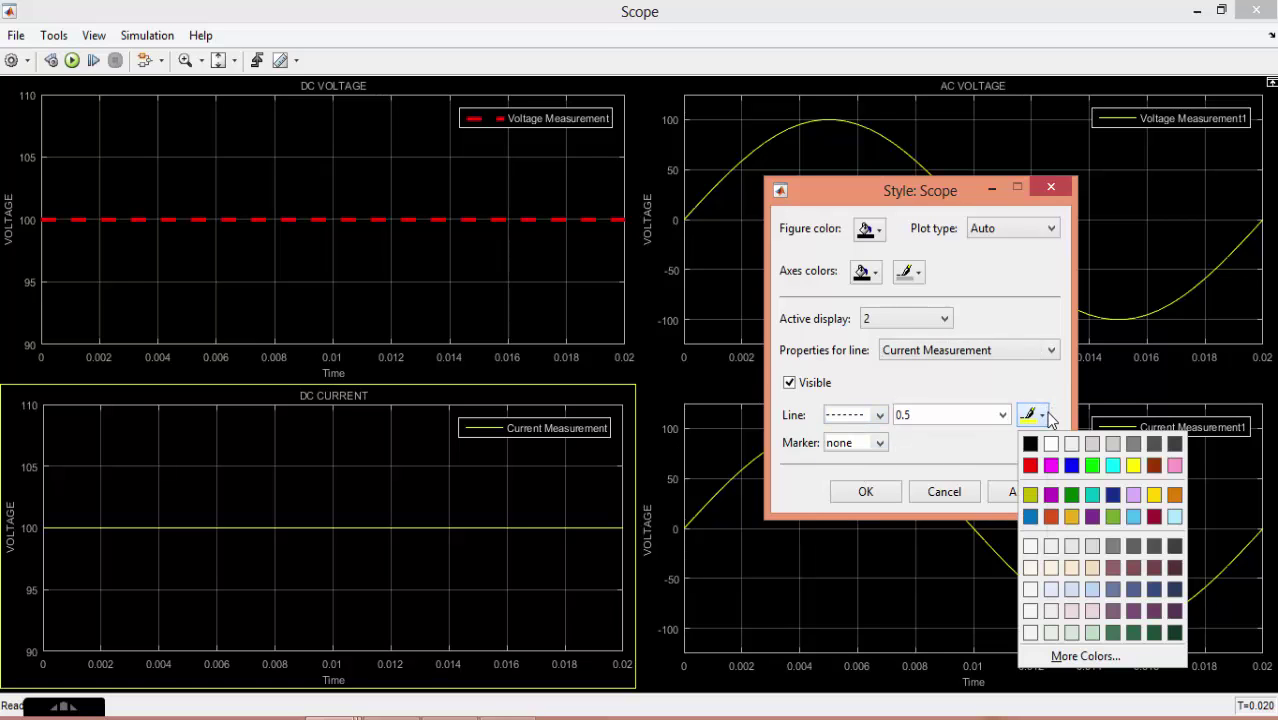
{"action": "left_click", "coordinate": [1042, 463]}
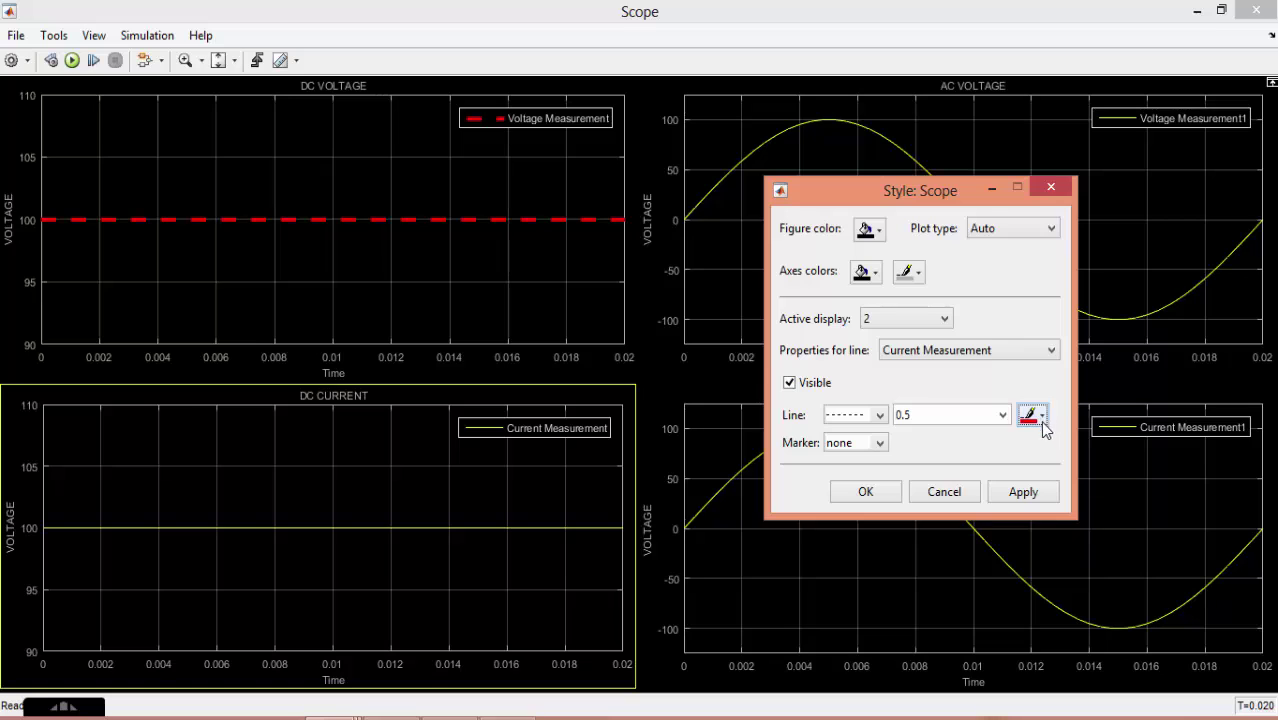
{"action": "left_click", "coordinate": [1034, 491]}
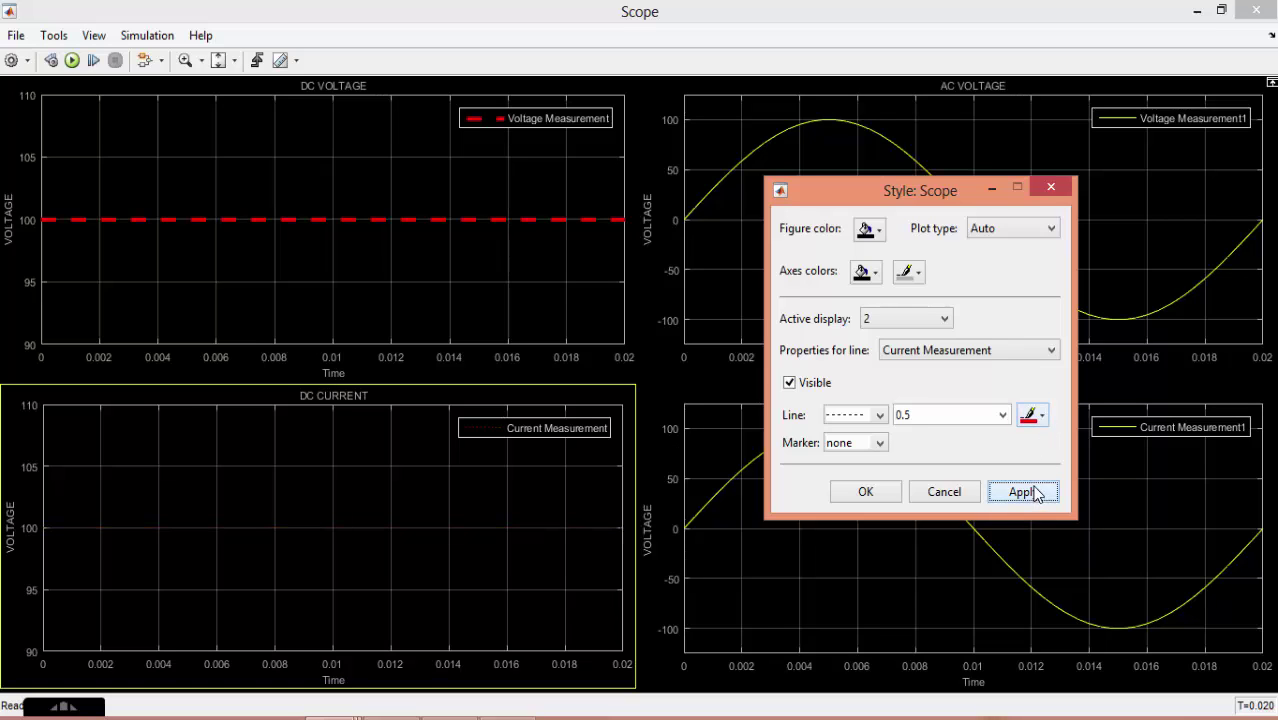
- Set the Current Measurement line's width to 4.0 and its style to dashed, applying each change, and accept the style settings
{"action": "left_click", "coordinate": [1002, 414]}
{"action": "left_click", "coordinate": [958, 506]}
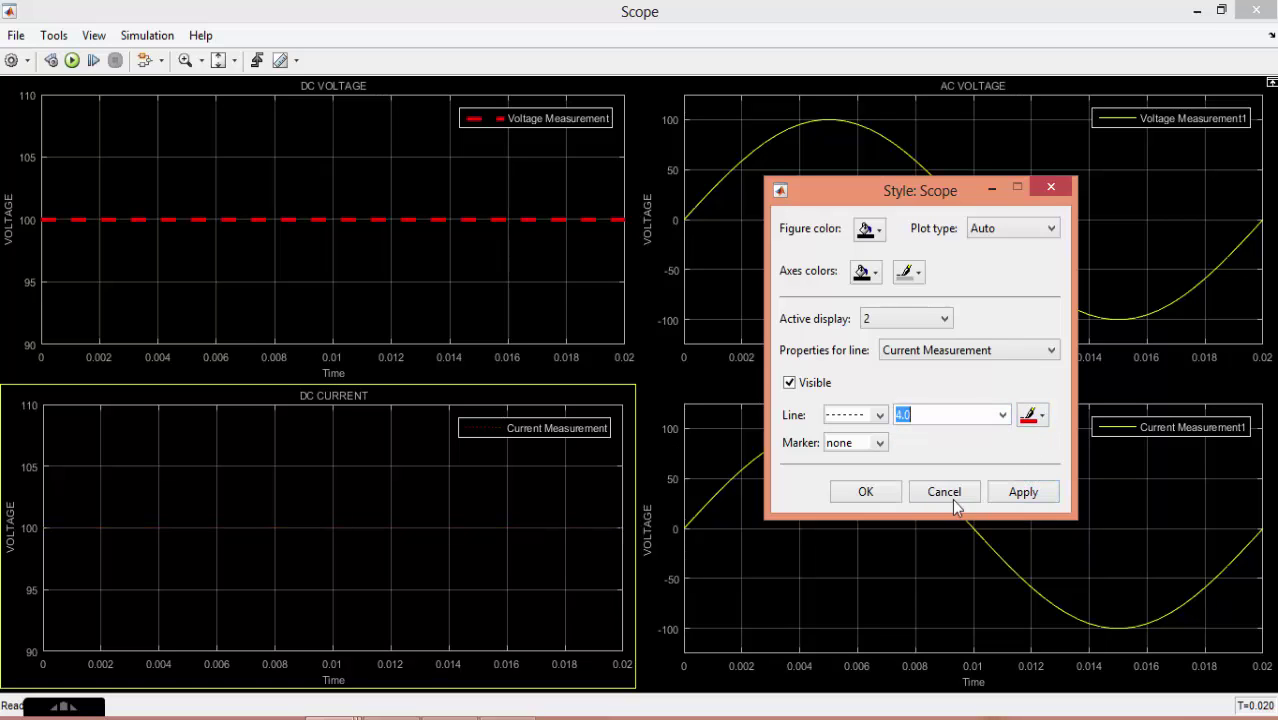
{"action": "left_click", "coordinate": [1020, 491]}
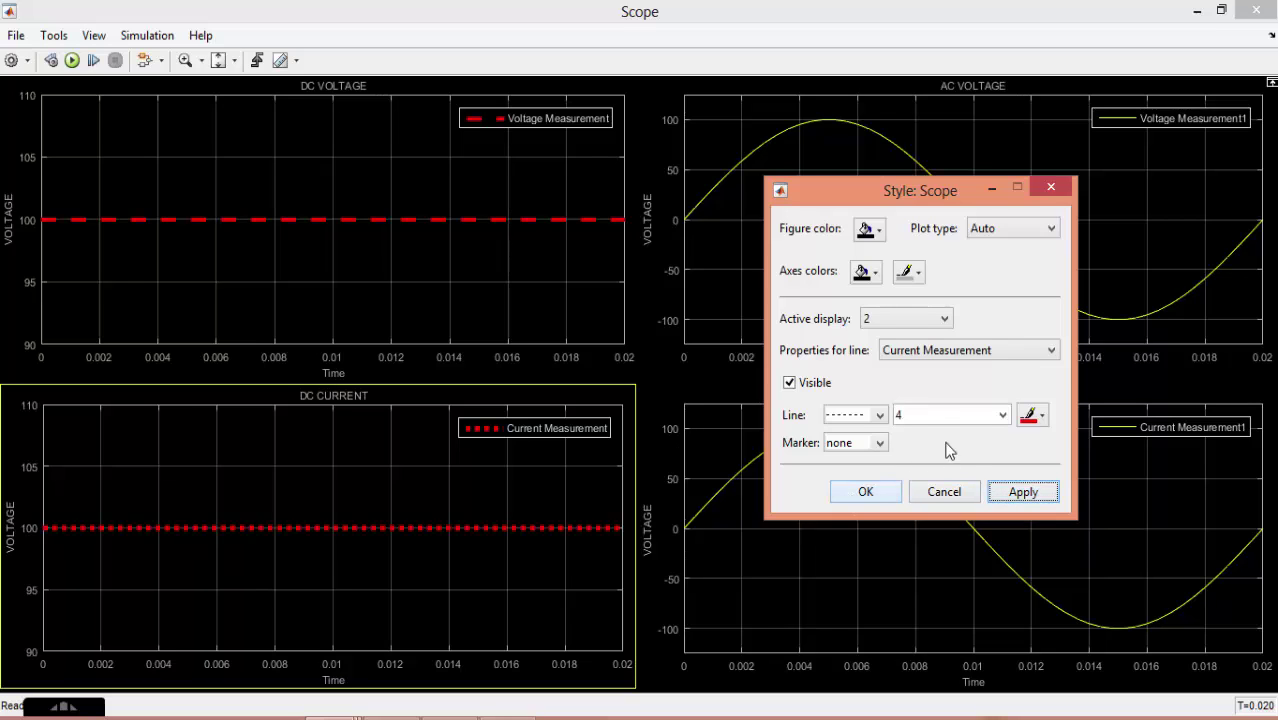
{"action": "left_click", "coordinate": [966, 414]}
{"action": "left_click", "coordinate": [879, 415]}
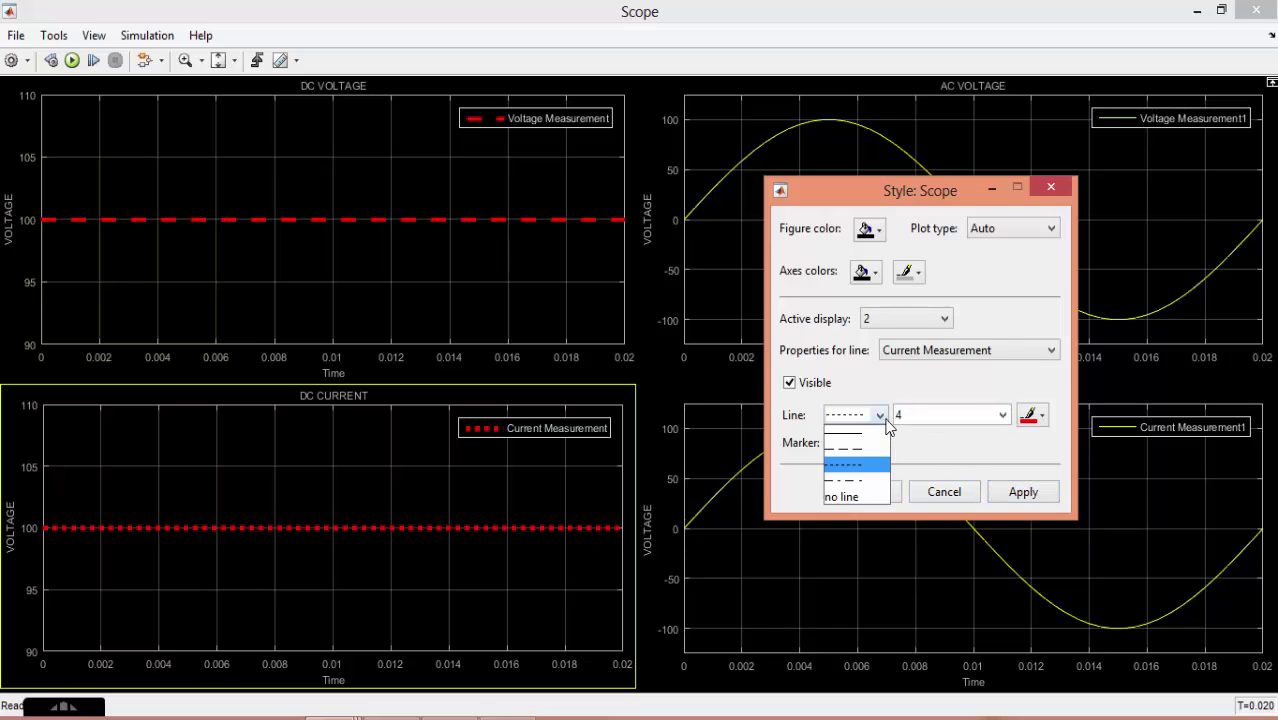
{"action": "left_click", "coordinate": [862, 445]}
{"action": "left_click", "coordinate": [998, 490]}
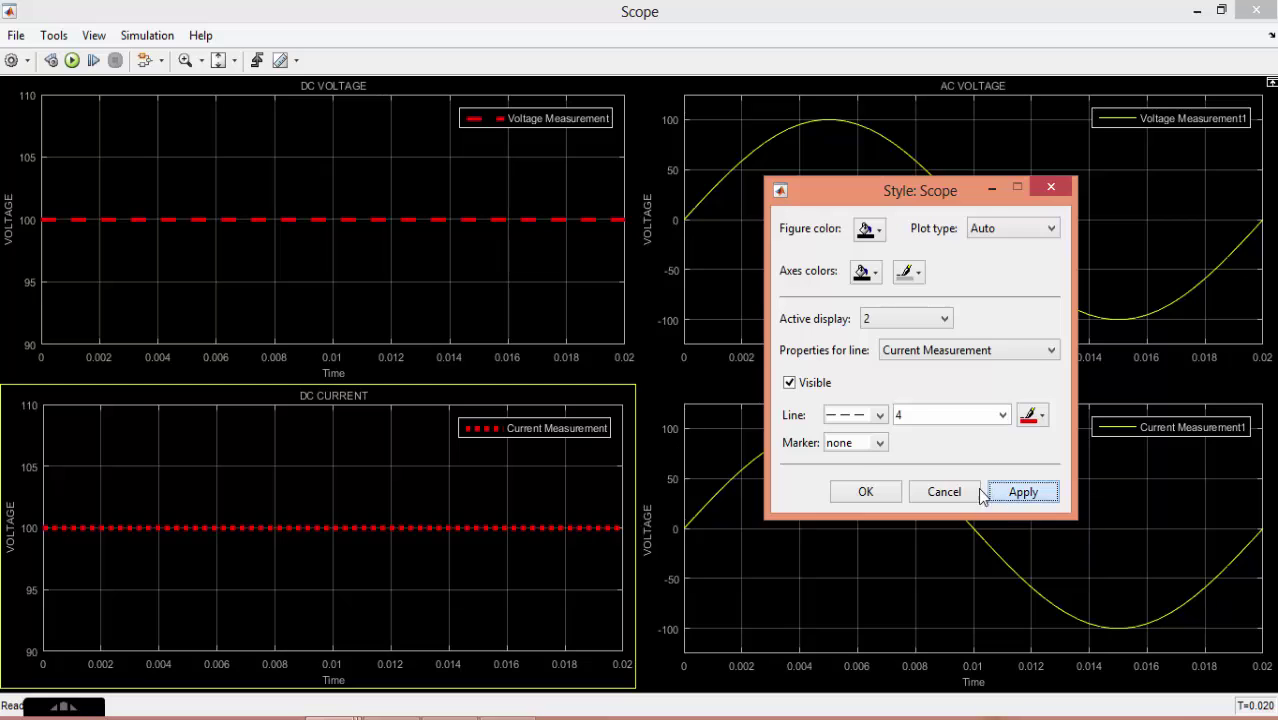
{"action": "left_click", "coordinate": [858, 493]}
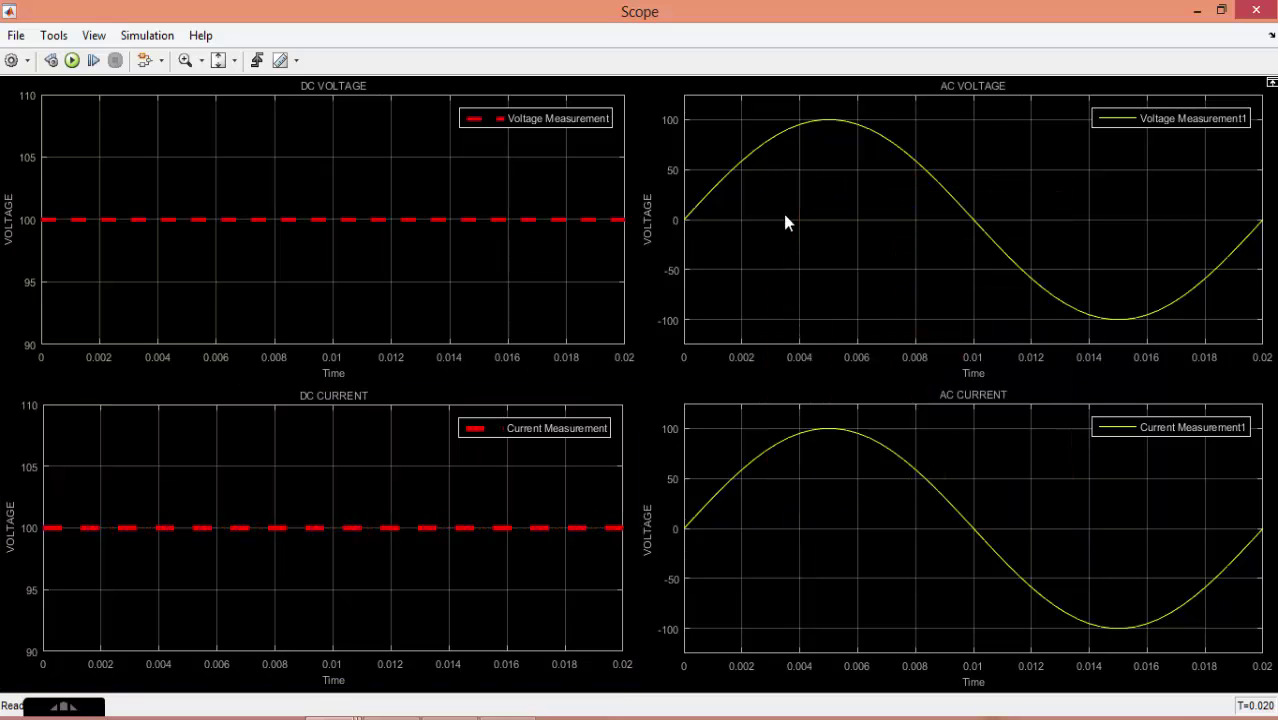
- Reopen the scope's style settings and make display 3's Voltage Measurement1 line dashed, 1.0 wide and bright green, applying the changes
{"action": "left_click", "coordinate": [28, 62]}
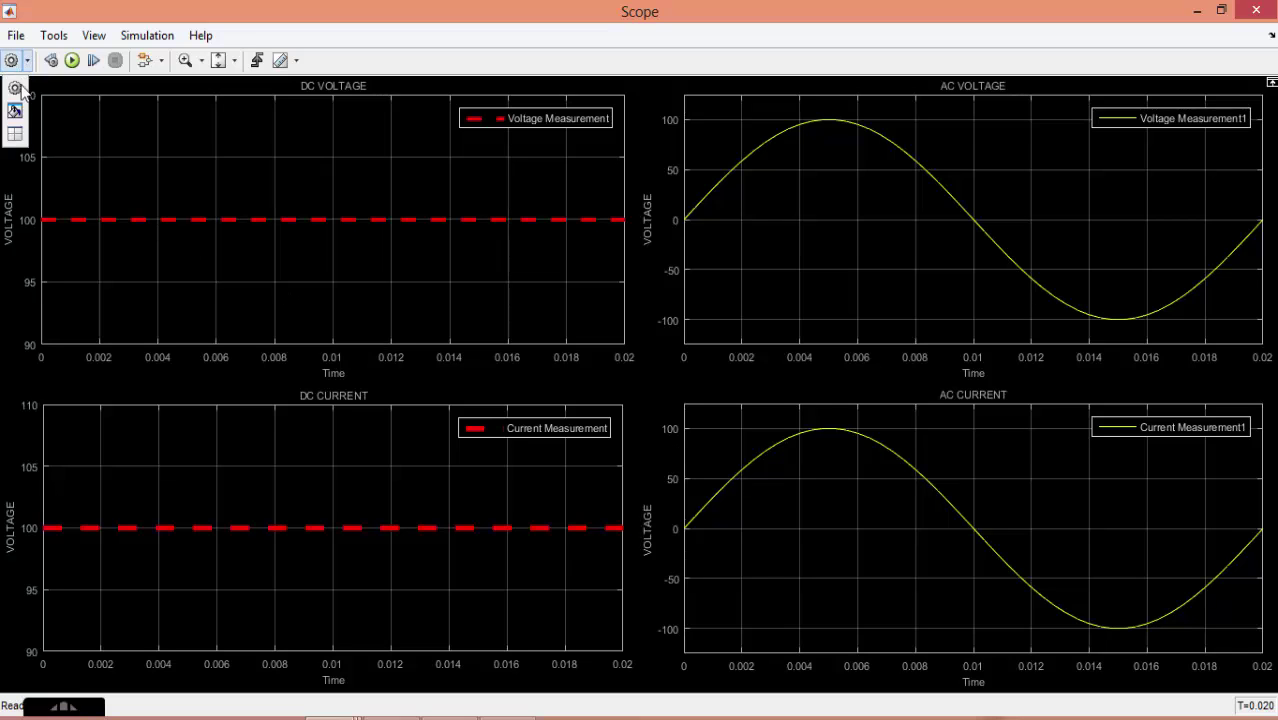
{"action": "left_click", "coordinate": [22, 112]}
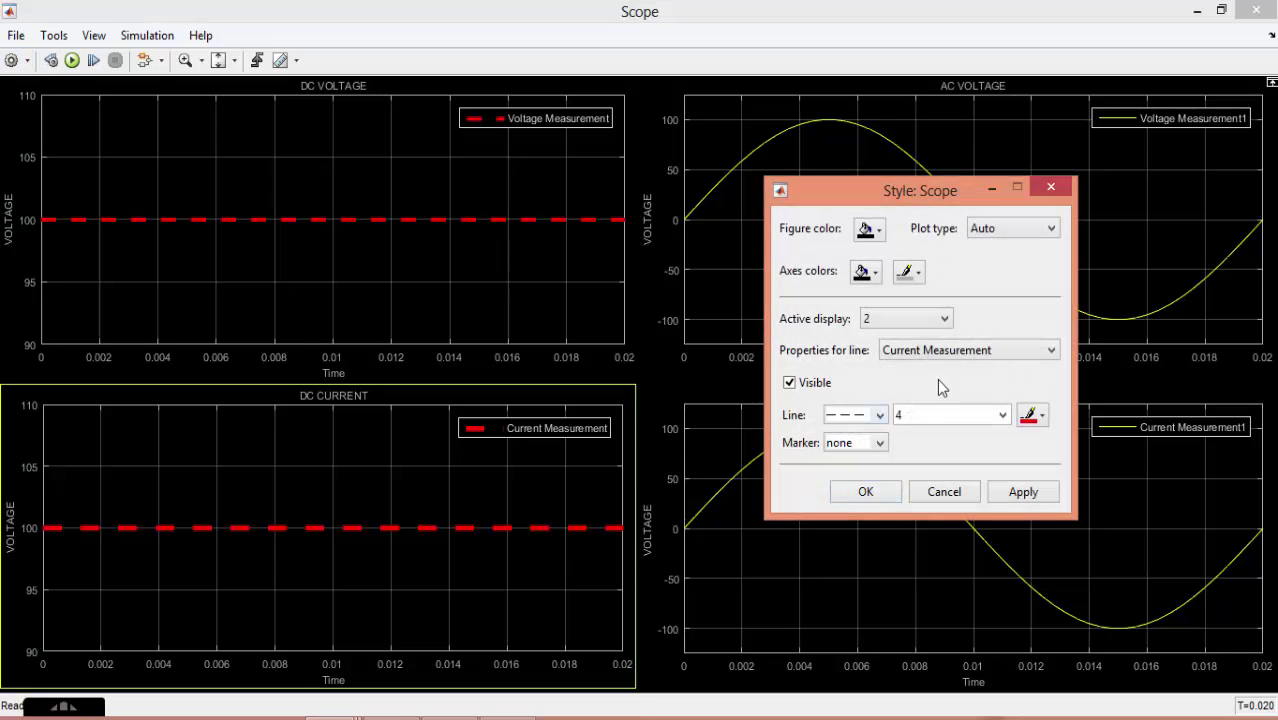
{"action": "left_click", "coordinate": [940, 319]}
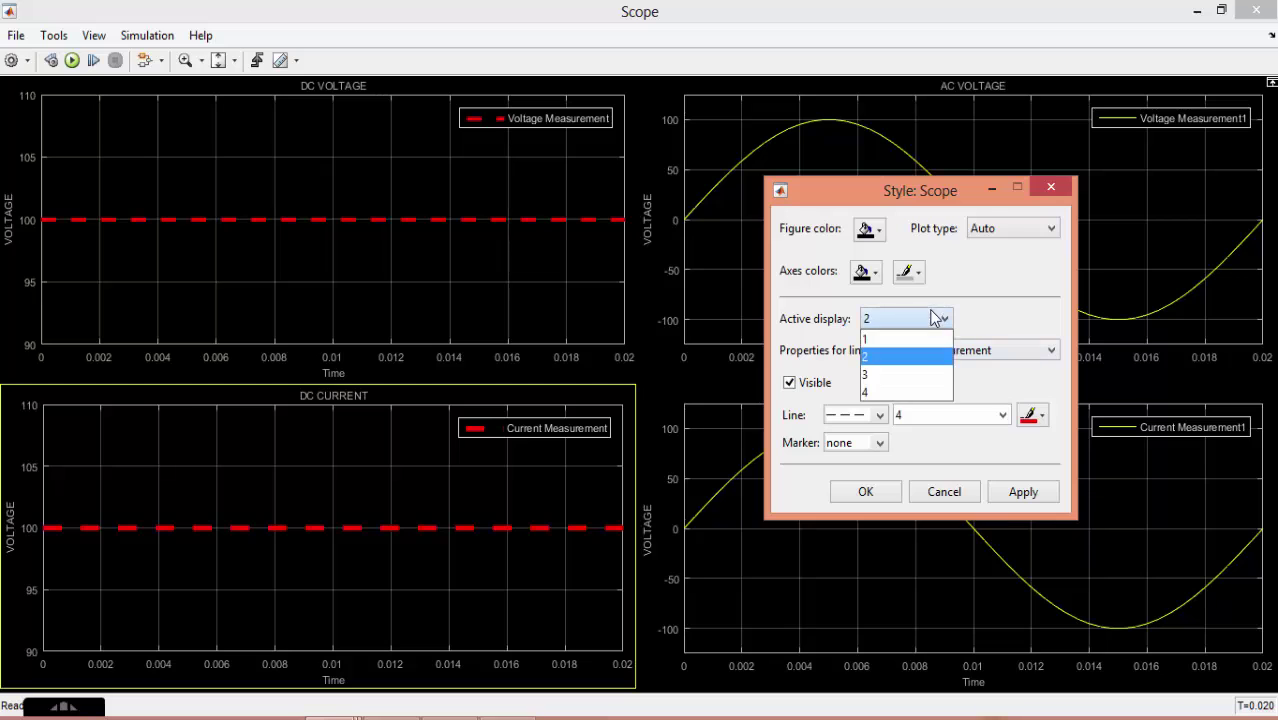
{"action": "left_click", "coordinate": [923, 374]}
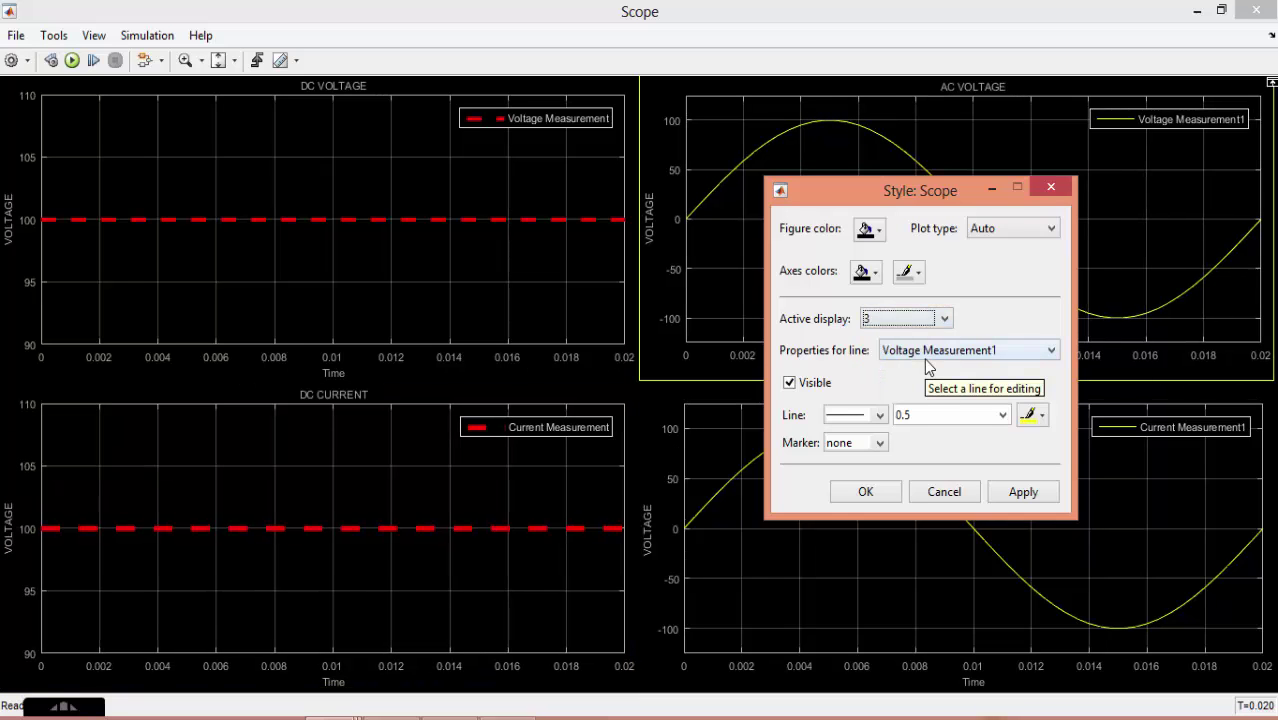
{"action": "left_click", "coordinate": [878, 415]}
{"action": "key", "text": "Down"}
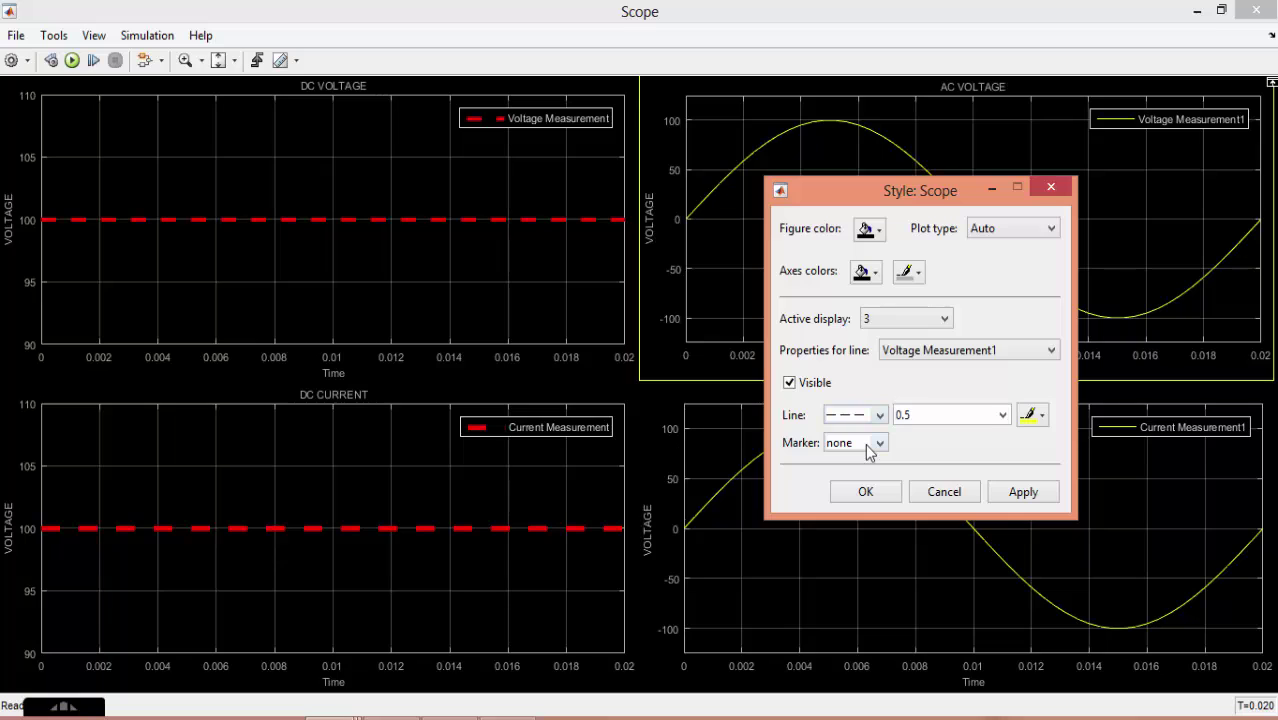
{"action": "left_click", "coordinate": [1002, 415]}
{"action": "left_click", "coordinate": [975, 458]}
{"action": "left_click", "coordinate": [1045, 418]}
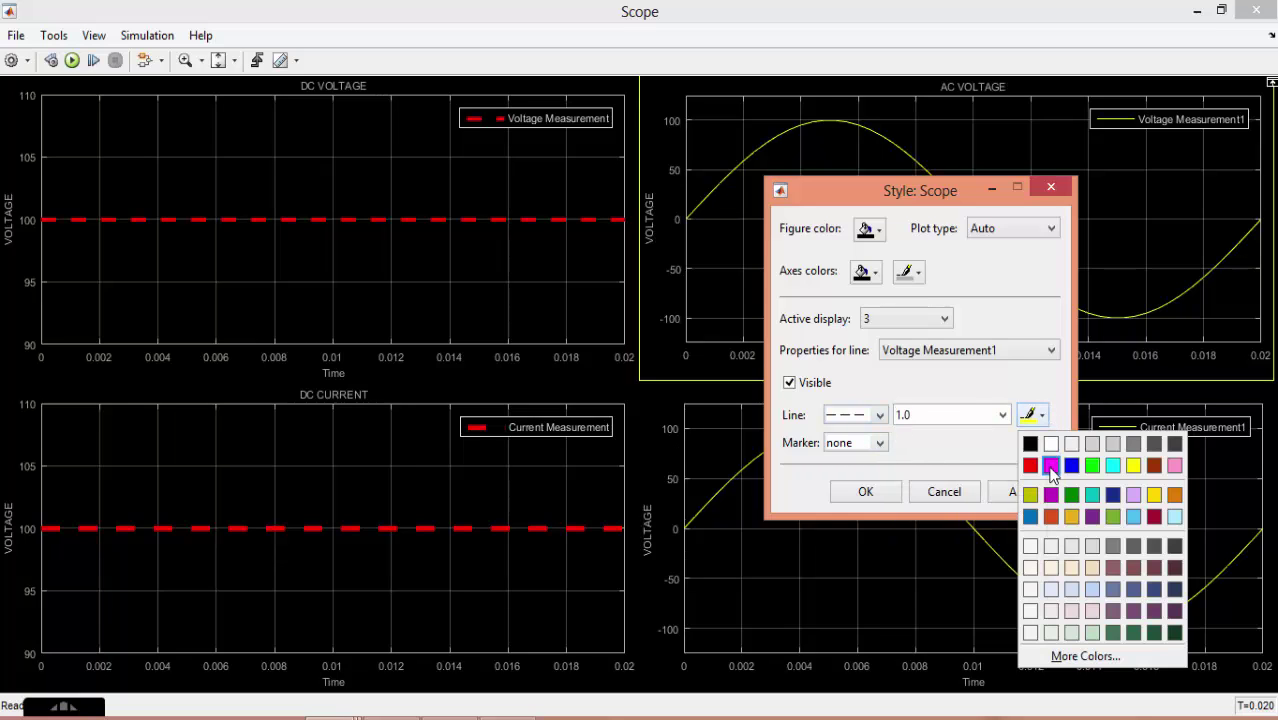
{"action": "left_click", "coordinate": [1092, 466]}
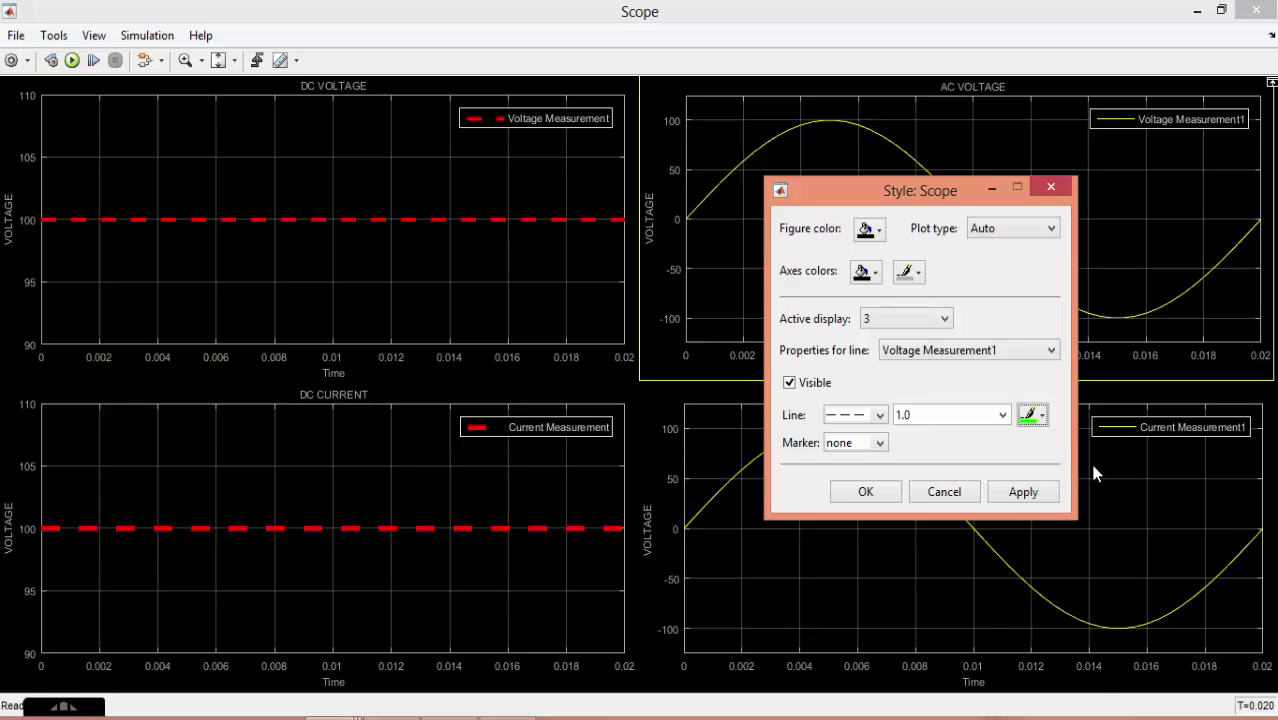
{"action": "left_click", "coordinate": [1046, 491]}
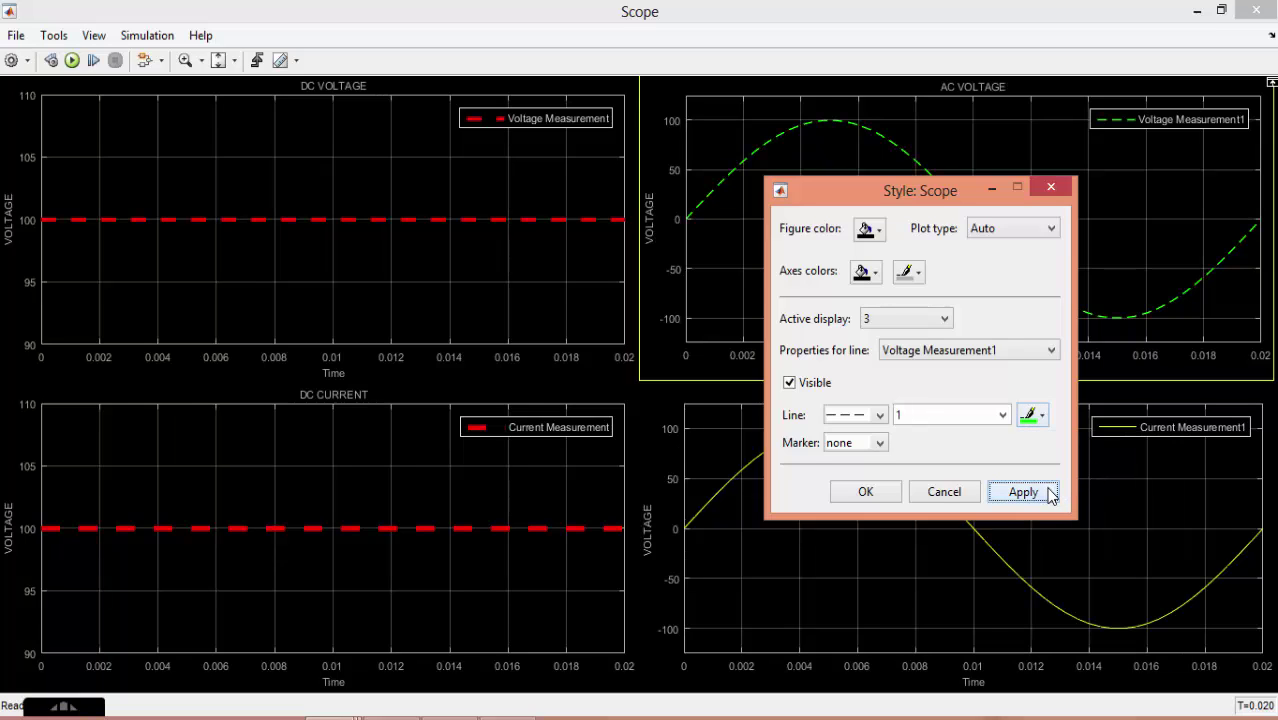
- Make the Current Measurement1 line in display 4 bright green and 3.0 wide, apply it, and accept the style settings
{"action": "left_click", "coordinate": [931, 320]}
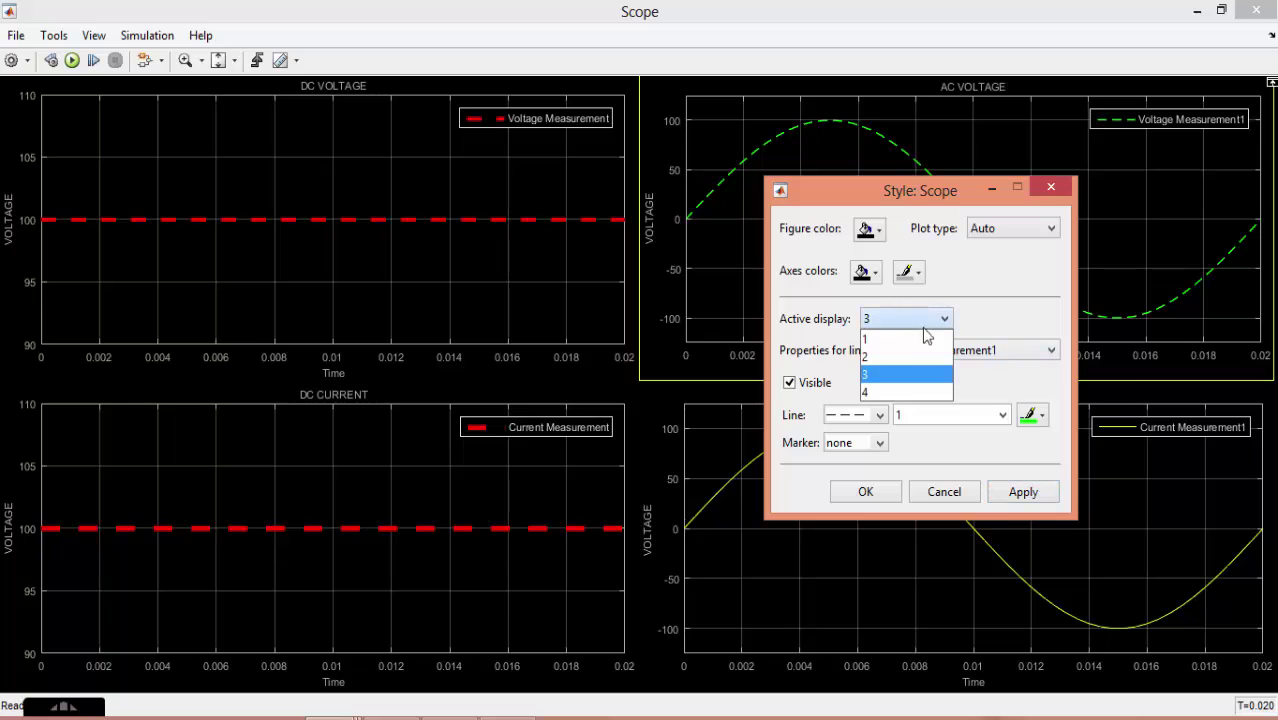
{"action": "left_click", "coordinate": [900, 396]}
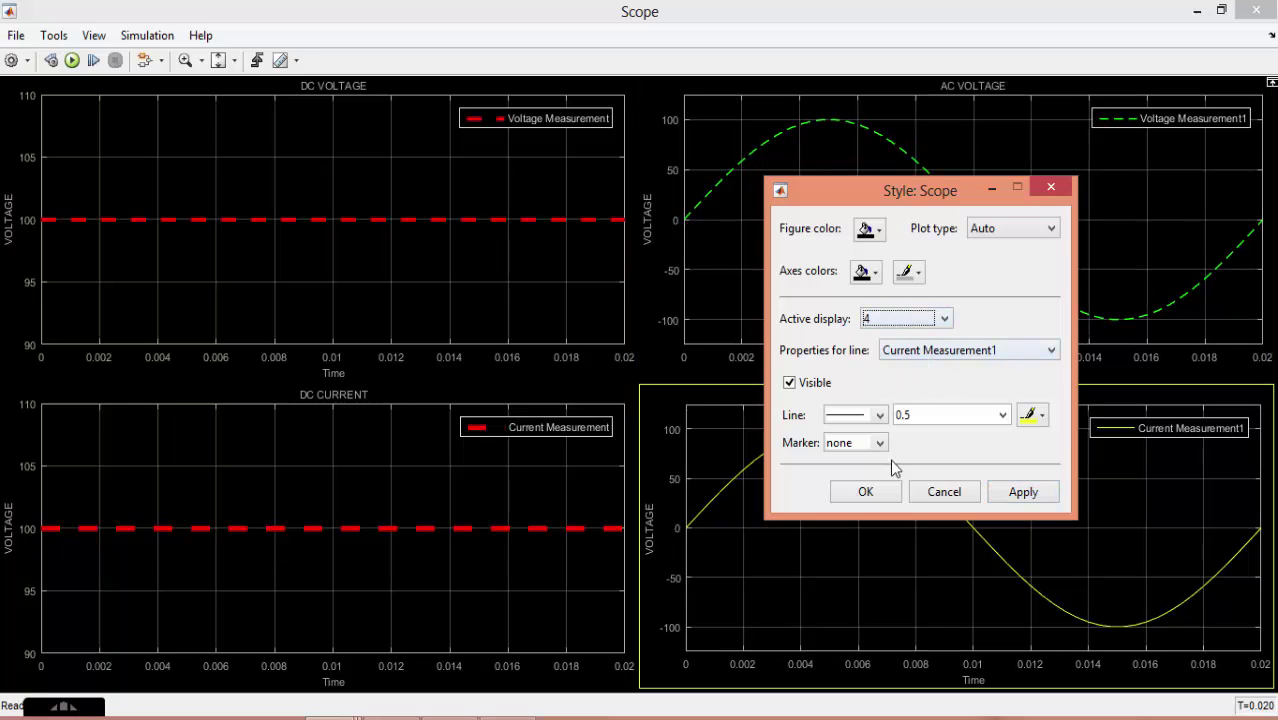
{"action": "left_click", "coordinate": [1035, 414]}
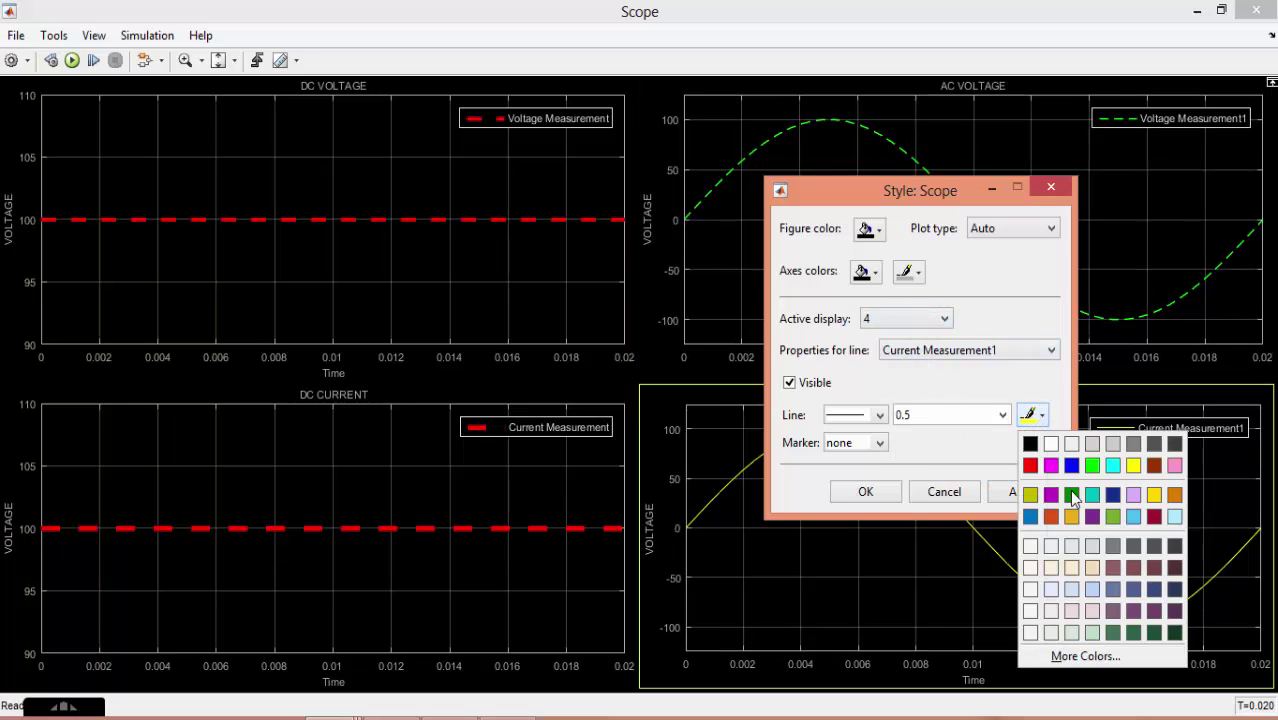
{"action": "left_click", "coordinate": [1090, 470]}
{"action": "left_click", "coordinate": [980, 418]}
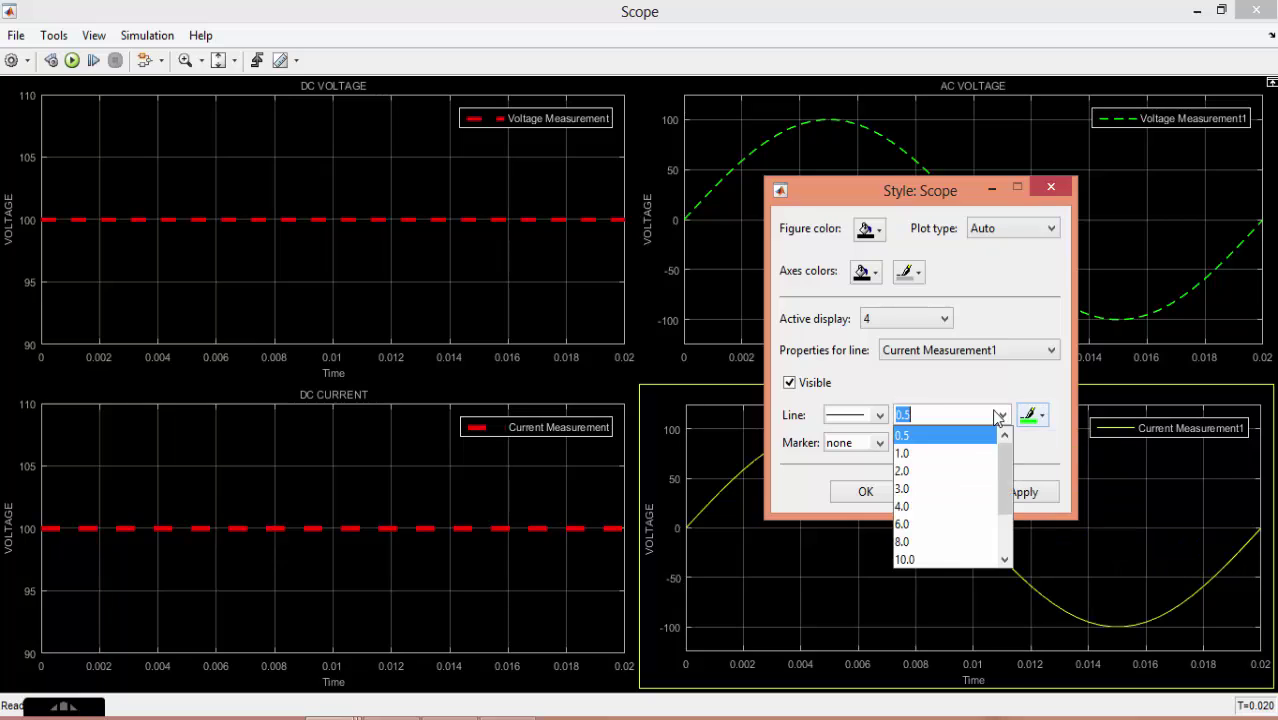
{"action": "left_click", "coordinate": [947, 489]}
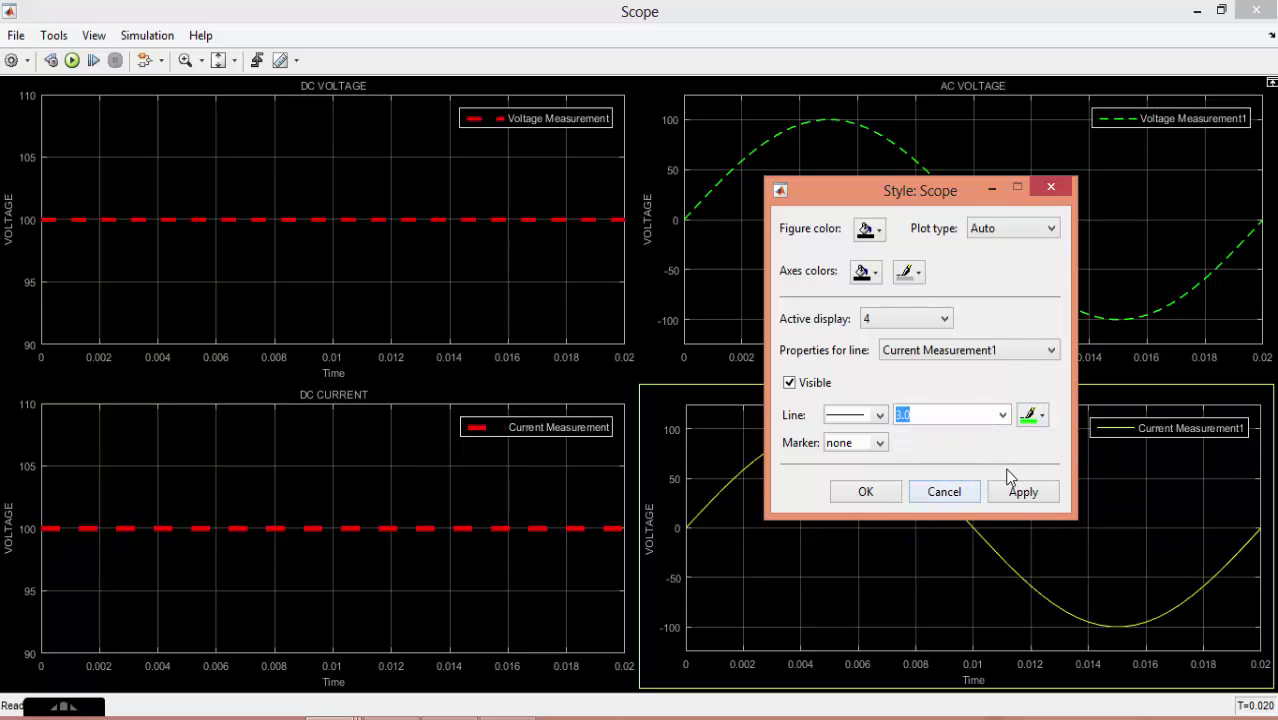
{"action": "left_click", "coordinate": [1024, 490]}
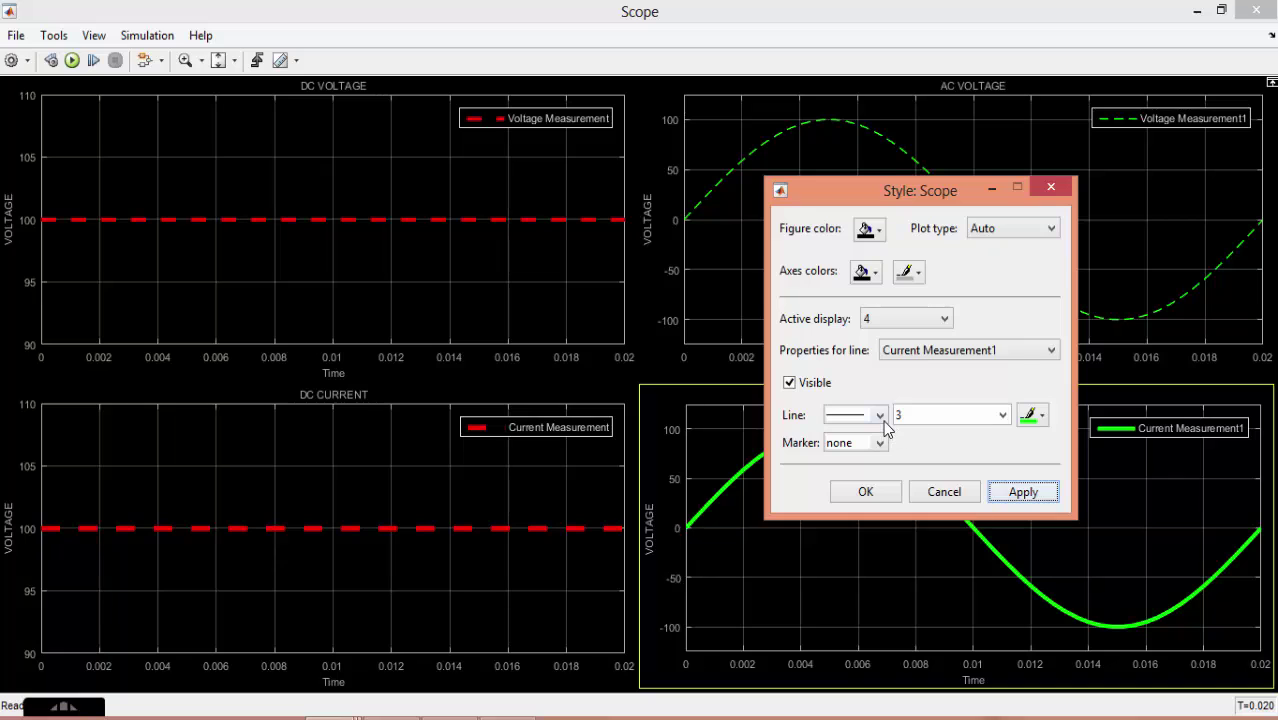
{"action": "left_click", "coordinate": [877, 490]}
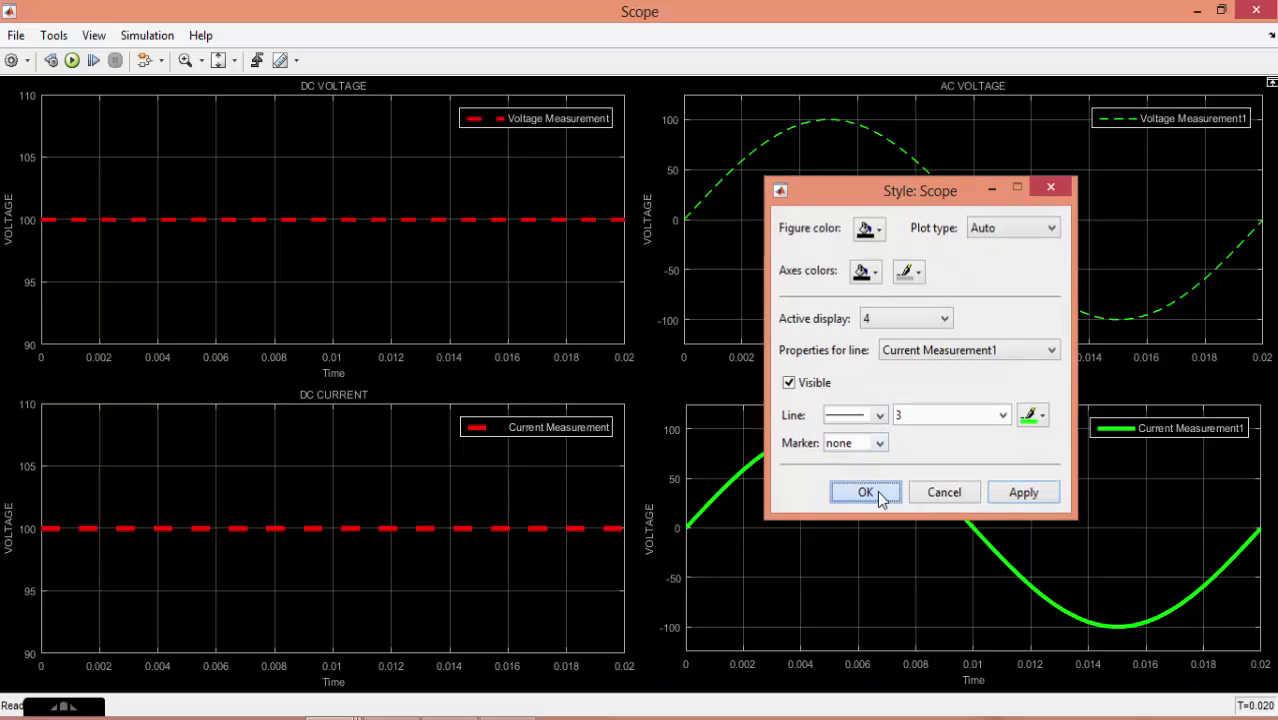